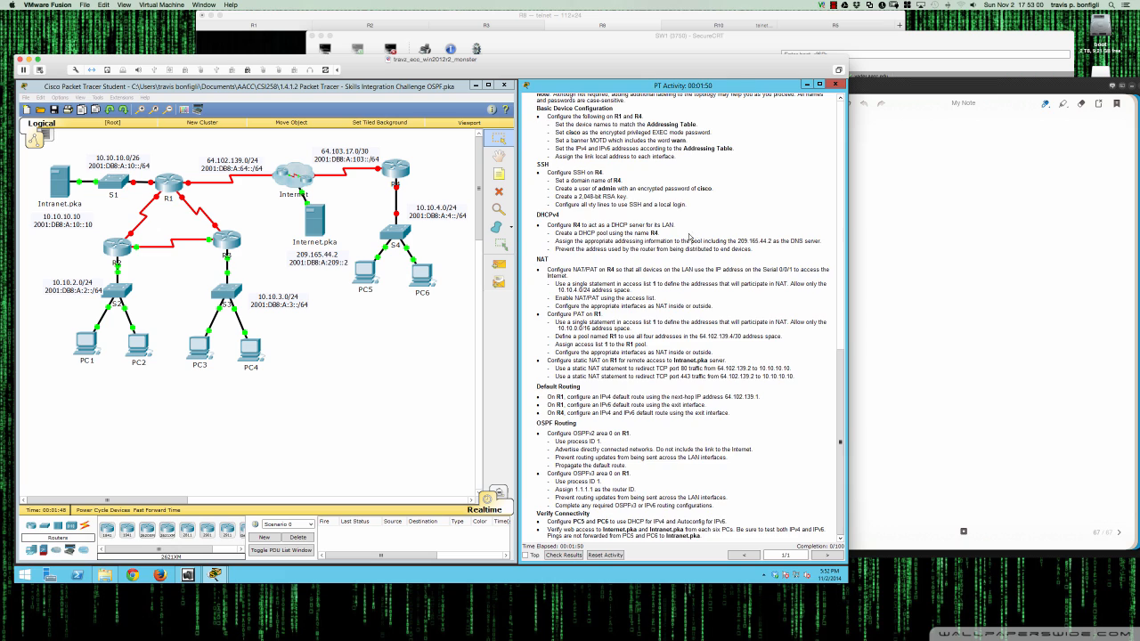
- Open R1's device window, place and widen it below the topology, and show its CLI
scroll(690, 237, up, 5)
scroll(686, 236, up, 9)
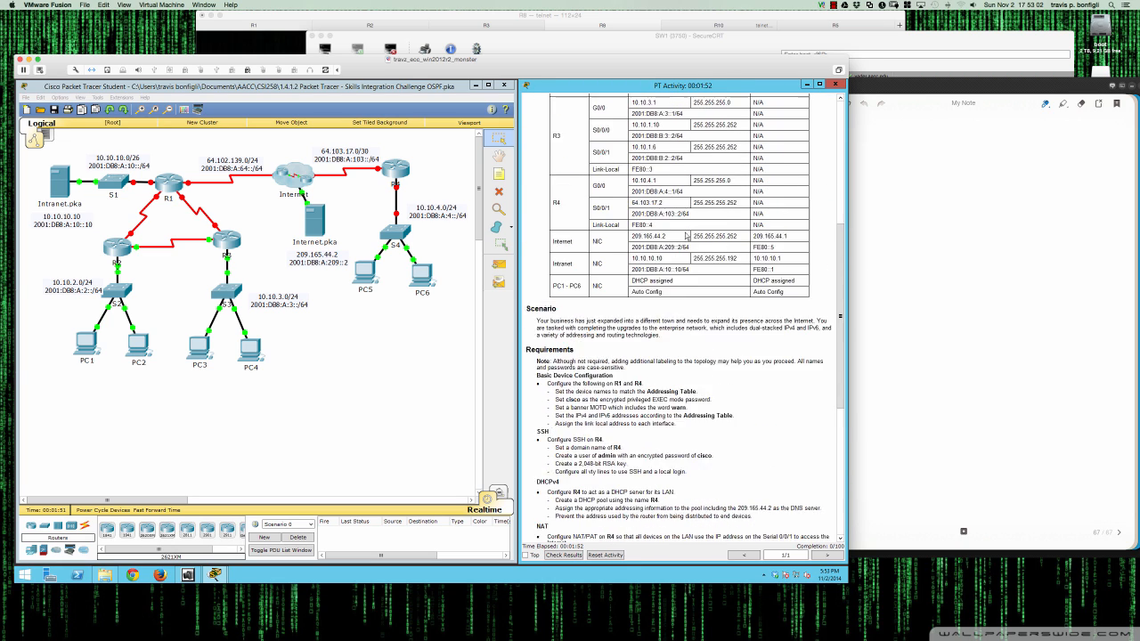
scroll(686, 236, down, 10)
scroll(686, 236, down, 3)
scroll(685, 236, up, 15)
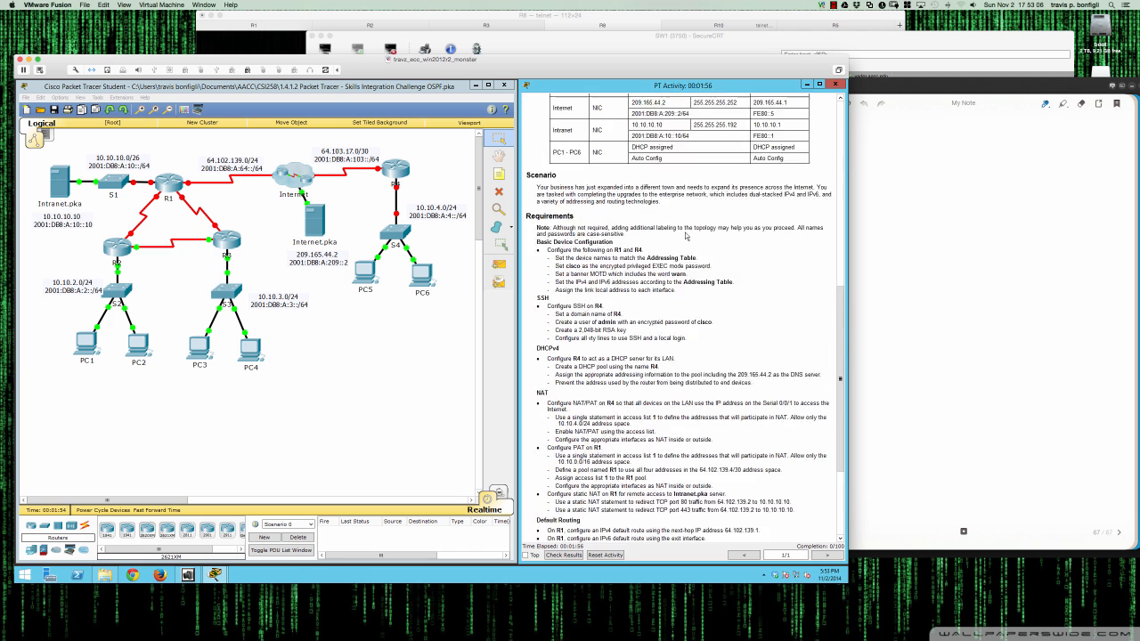
scroll(686, 236, up, 1)
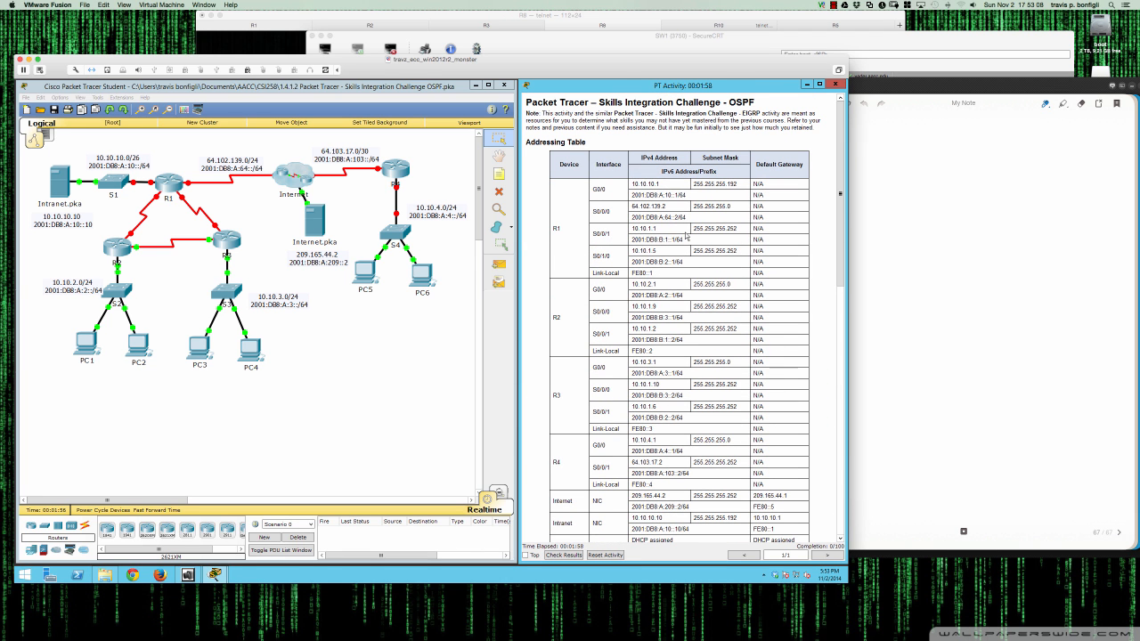
scroll(686, 236, down, 4)
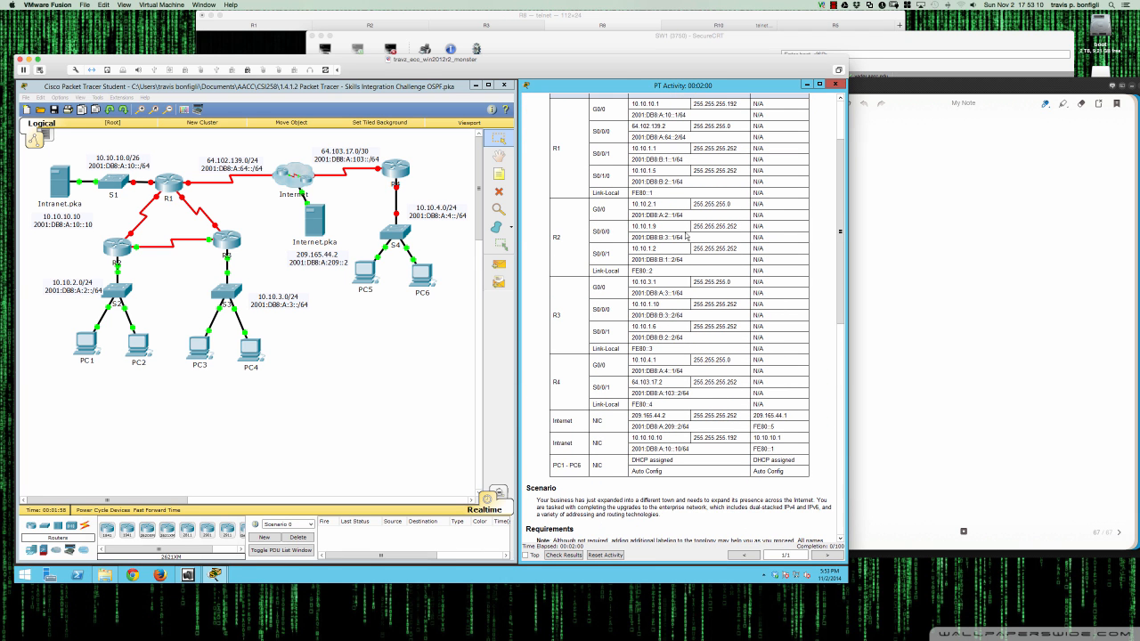
scroll(686, 236, down, 10)
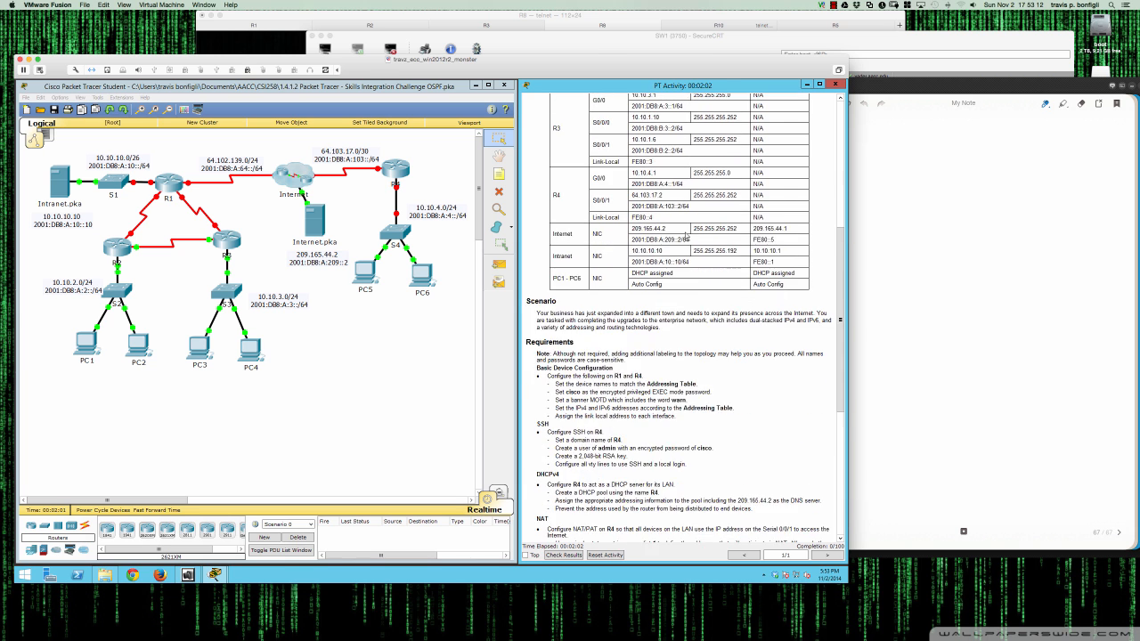
scroll(685, 236, down, 4)
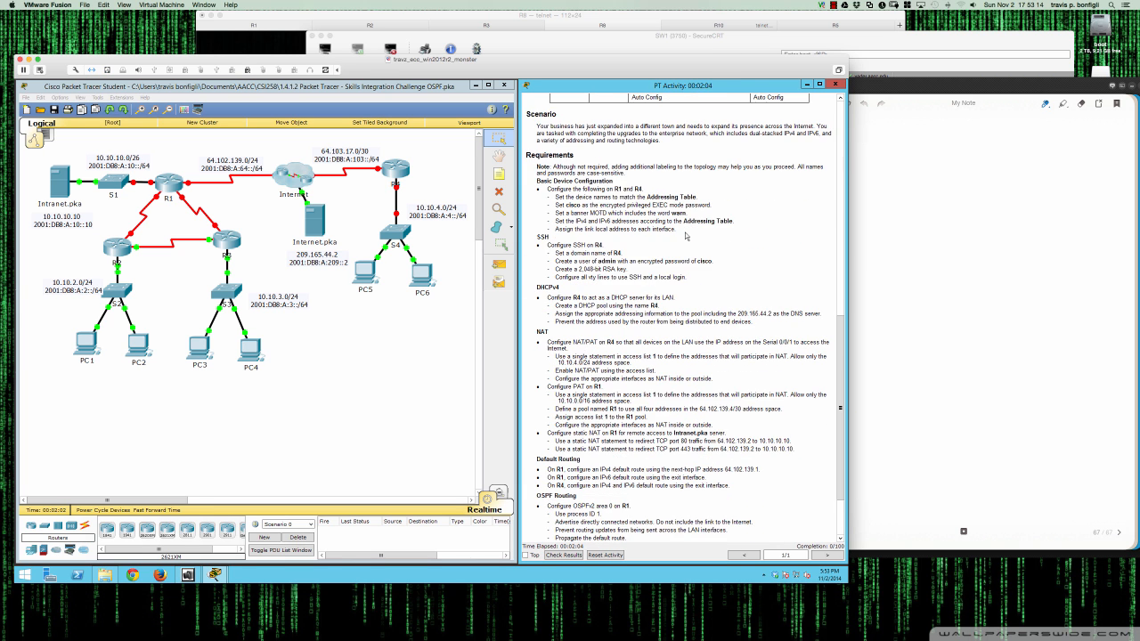
scroll(687, 236, down, 1)
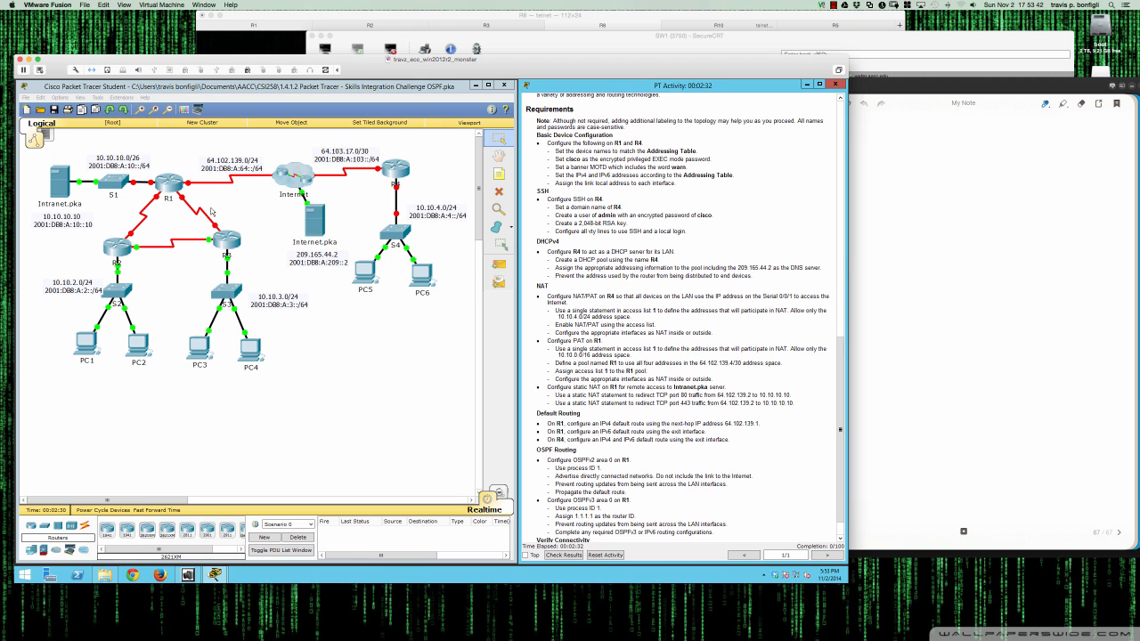
click(167, 187)
drag(392, 221, 122, 314)
drag(307, 400, 524, 399)
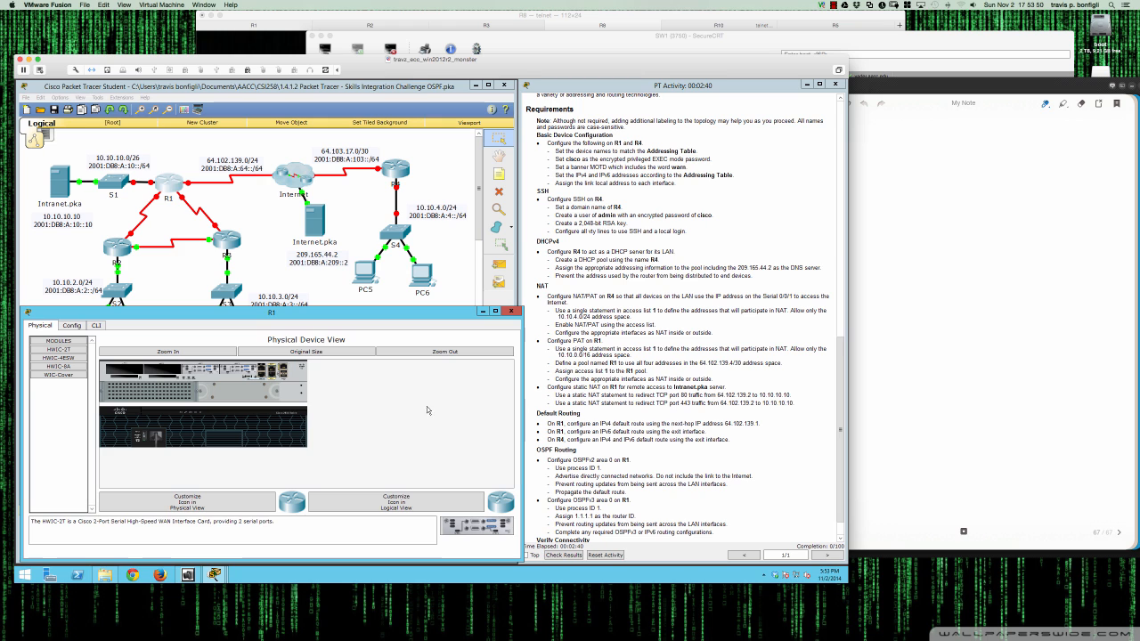
click(95, 326)
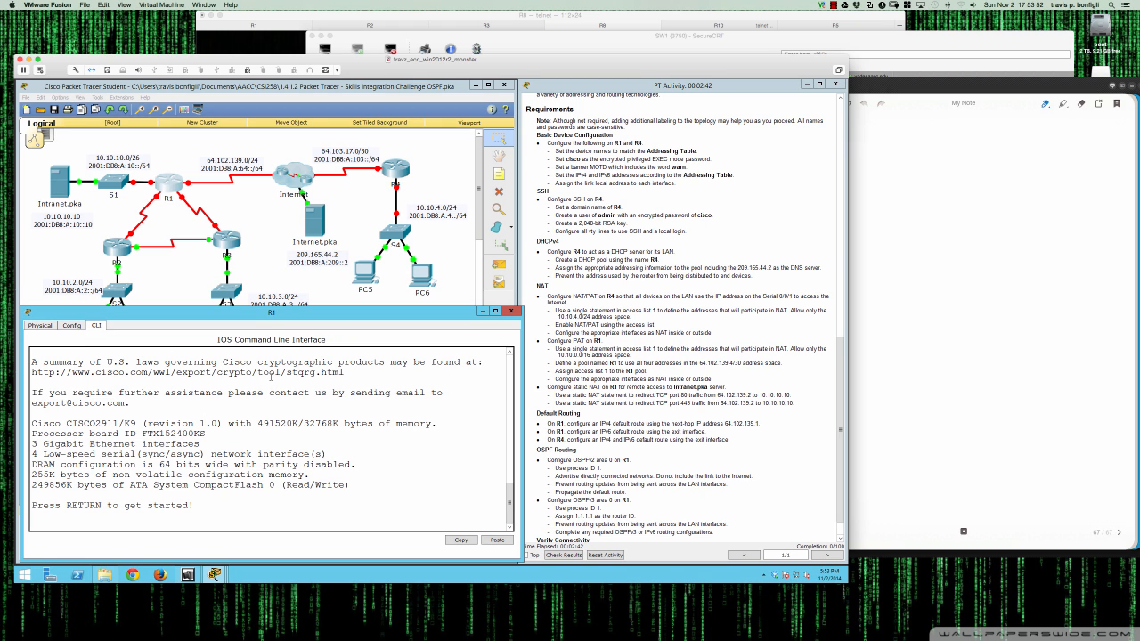
- Enter global configuration mode on the router and set its hostname to R1
key(Return)
key(Return)
key(Return)
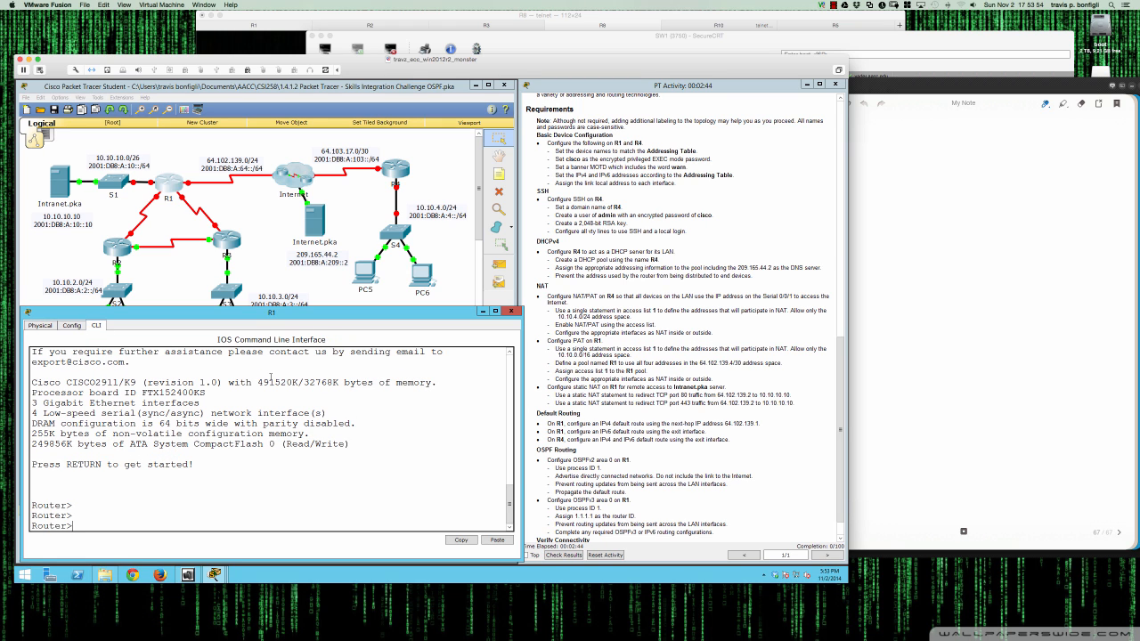
text(en)
key(Return)
key(Return)
key(Return)
key(Return)
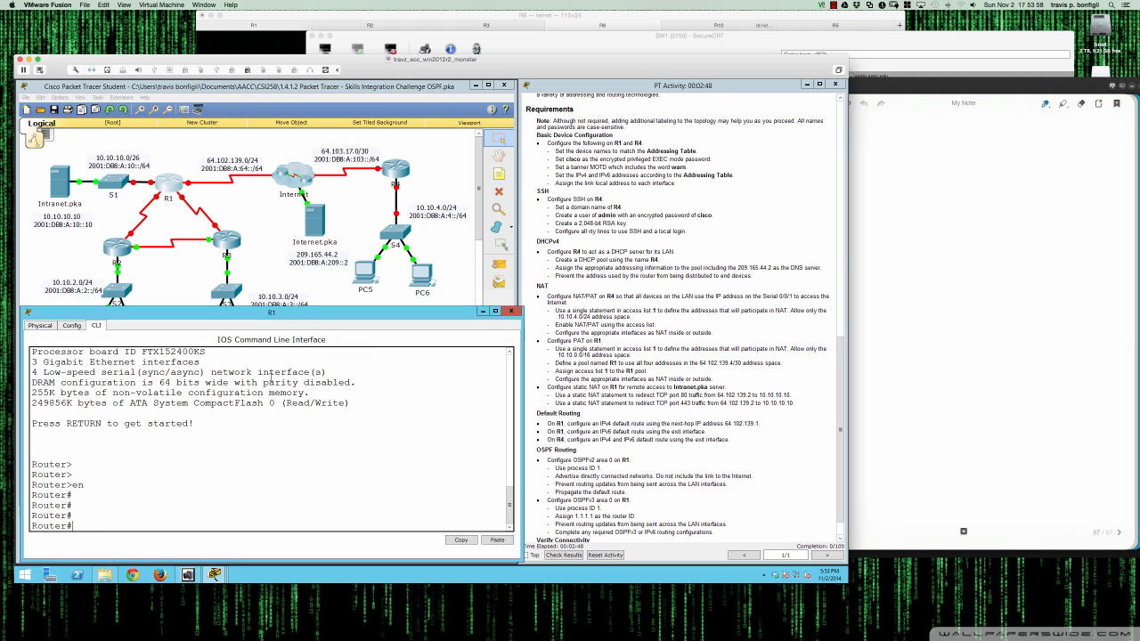
text(conf t)
key(Return)
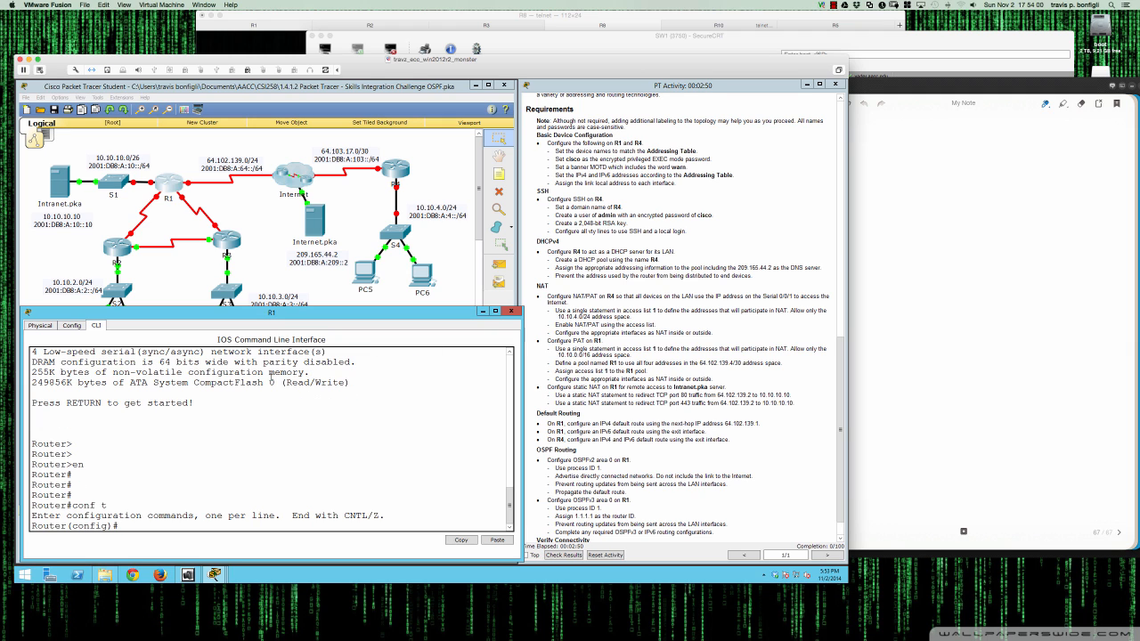
key(Return)
key(Return)
text(host)
key(Tab)
text(R1)
key(Return)
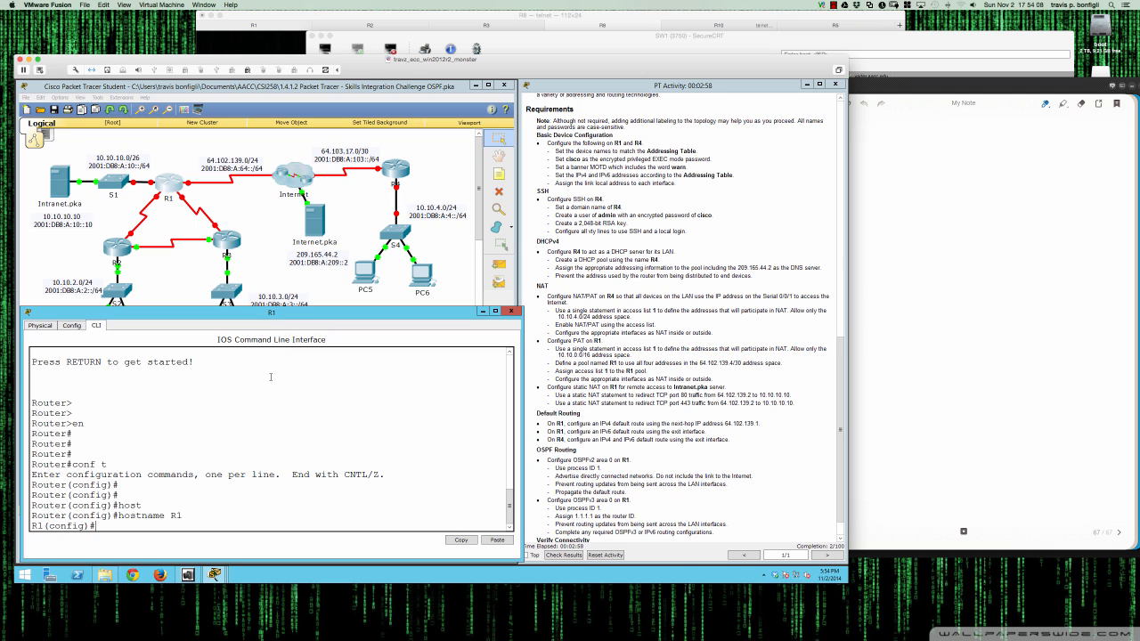
- Set an encrypted privileged EXEC password on R1 with enable secret
text(en)
key(Tab)
text(ab)
key(Tab)
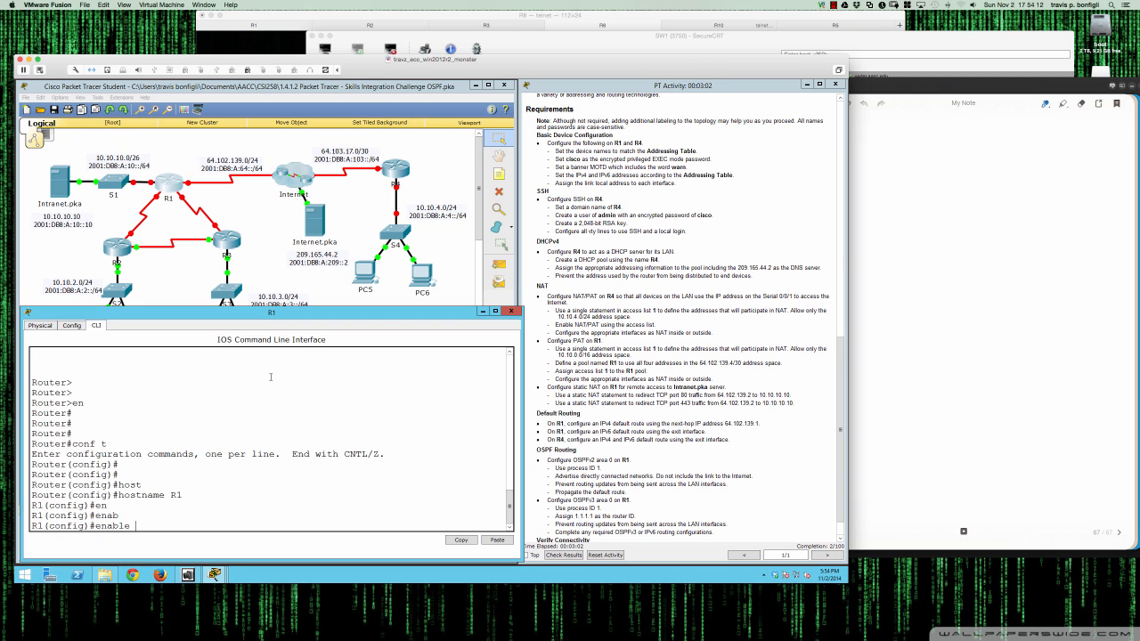
text(?)
text(se)
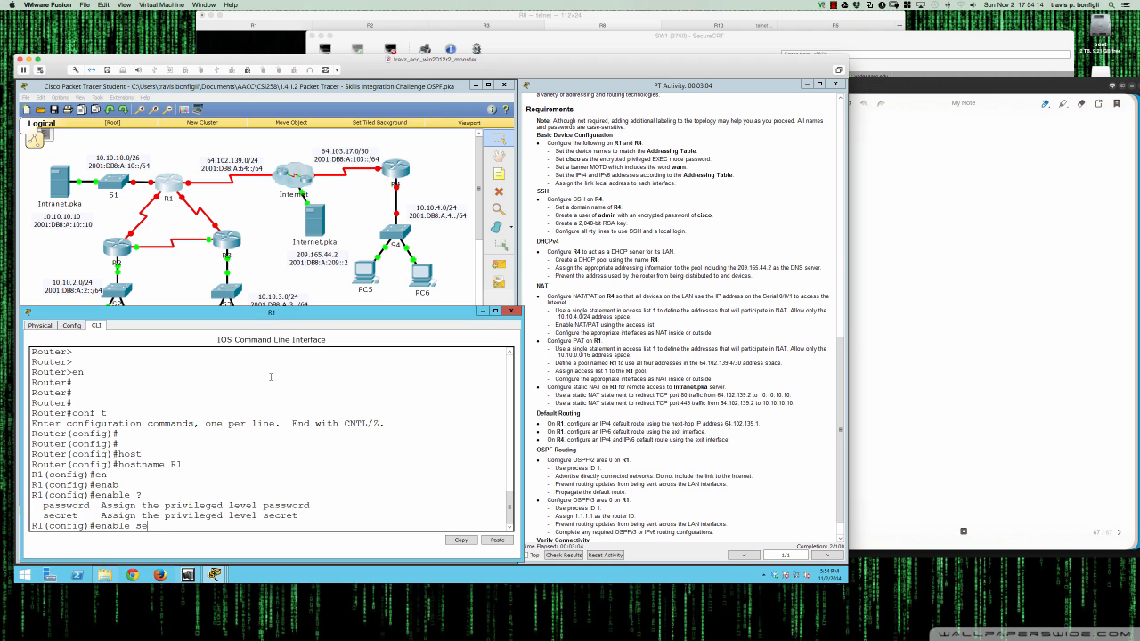
text(c)
key(Tab)
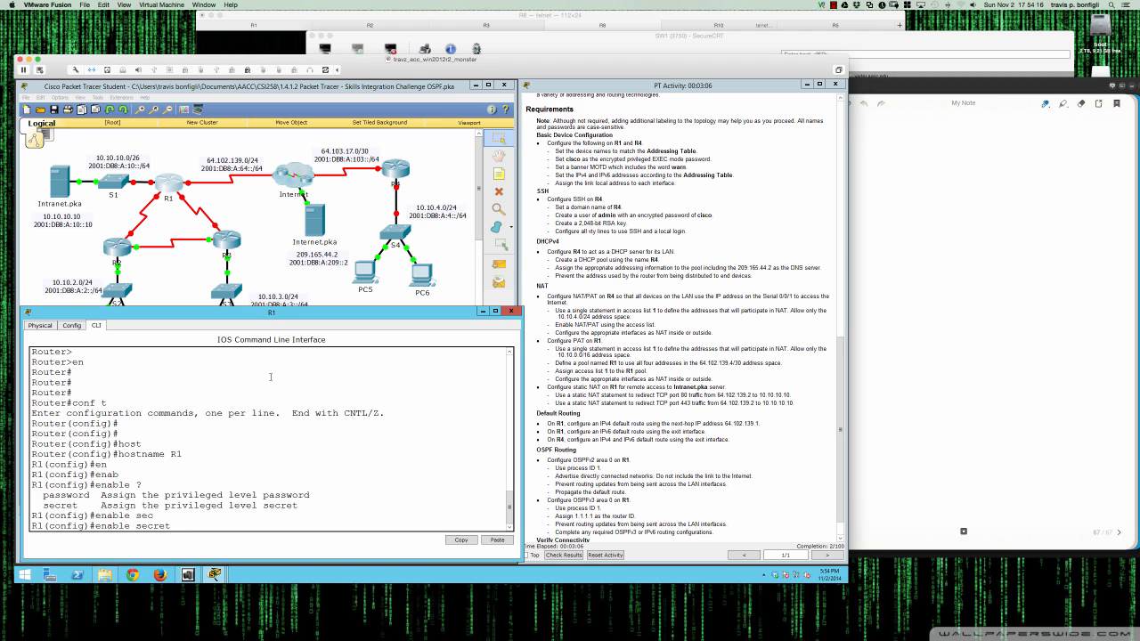
text(?)
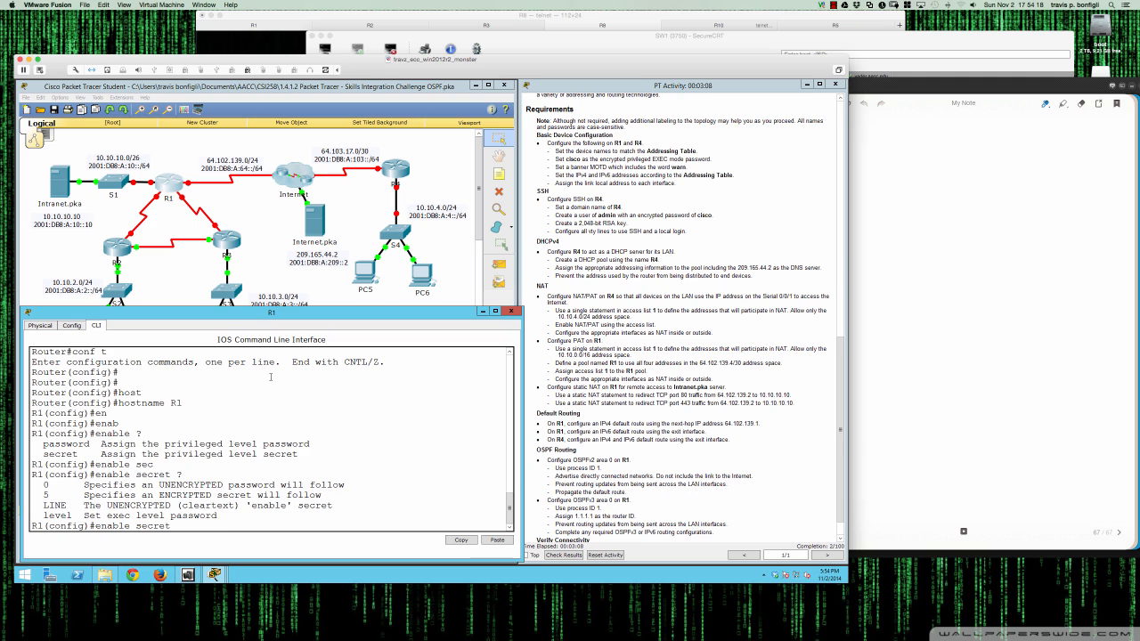
text(cisco)
key(Return)
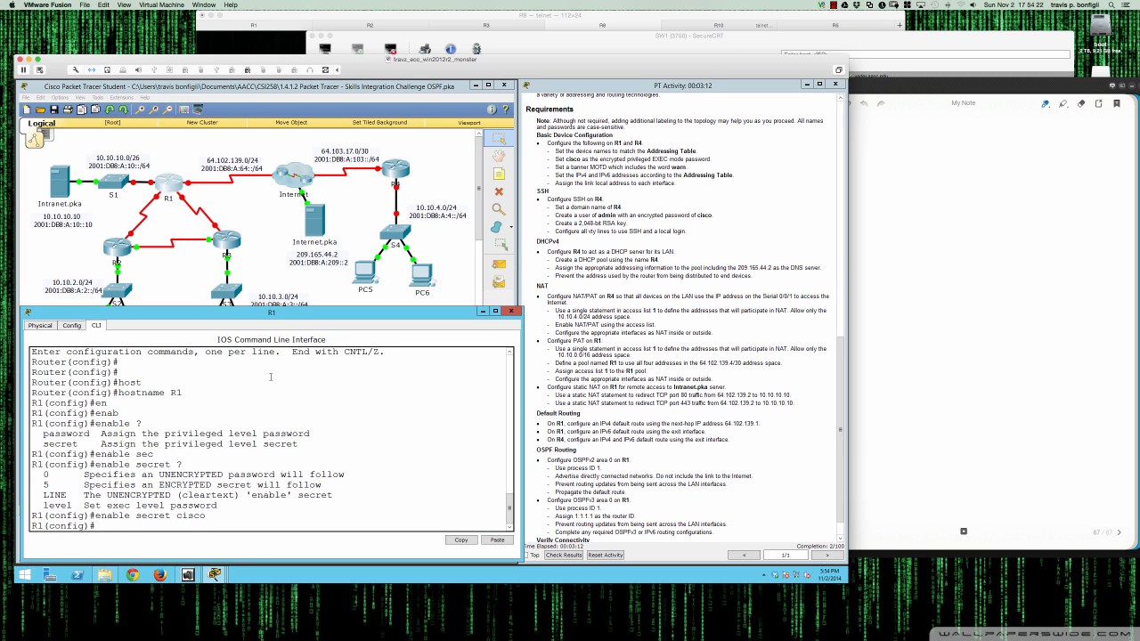
- Set R1's MOTD banner to 'Log off now if you are not authorized, this is your warning - warn'
text(banner)
key(Tab)
text(motd)
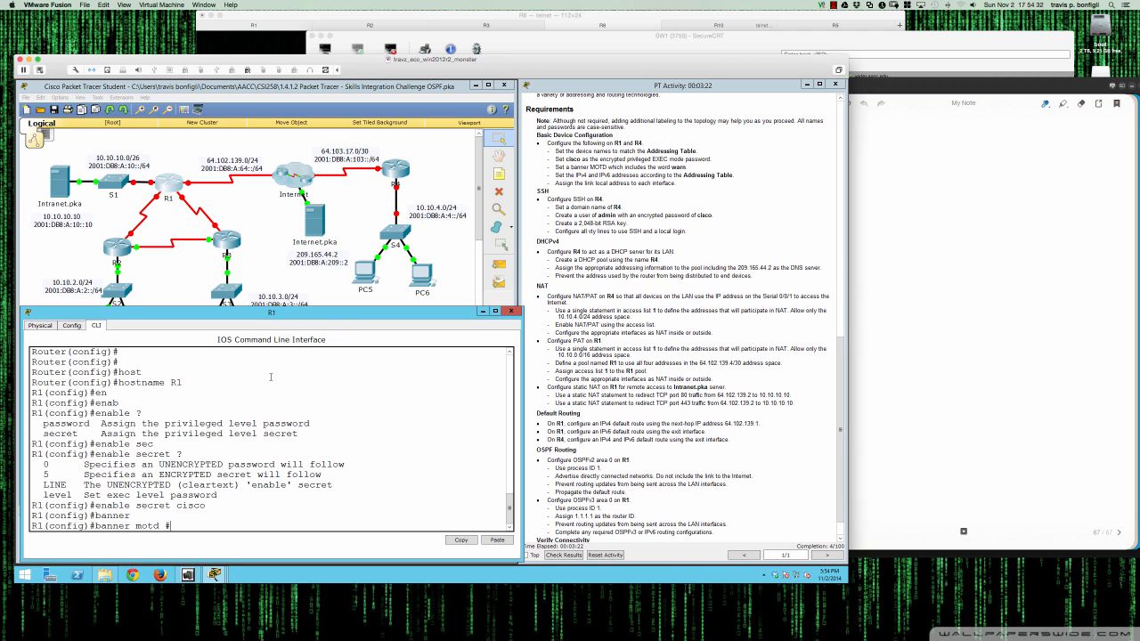
key(Return)
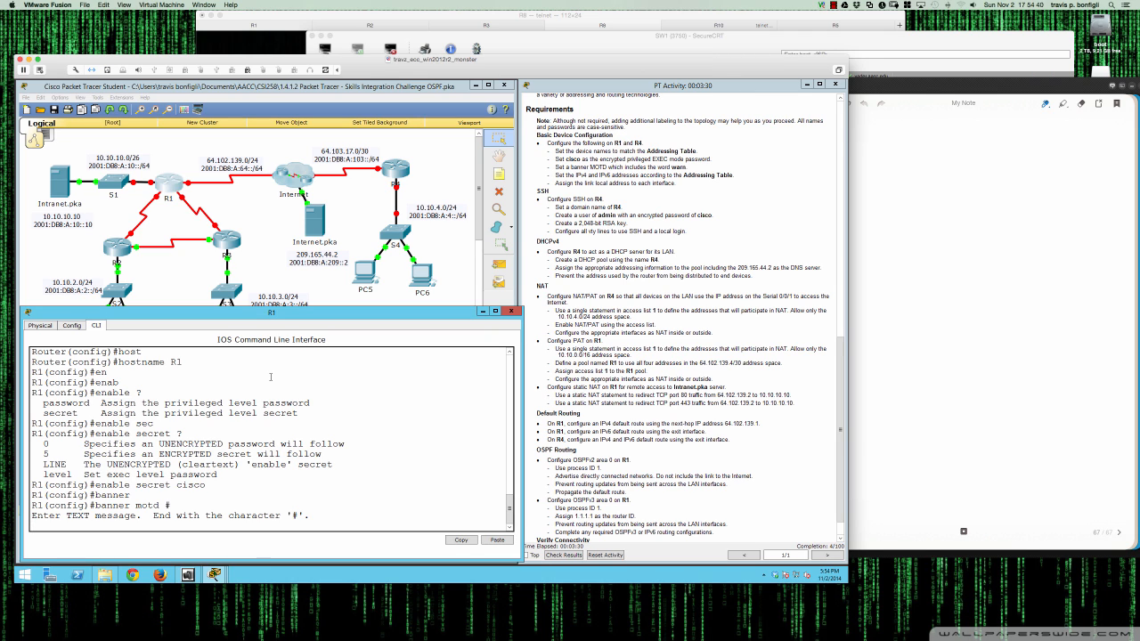
text(Log off now if you are not authroiz)
key(BackSpace)
key(BackSpace)
key(BackSpace)
key(BackSpace)
text(oriz)
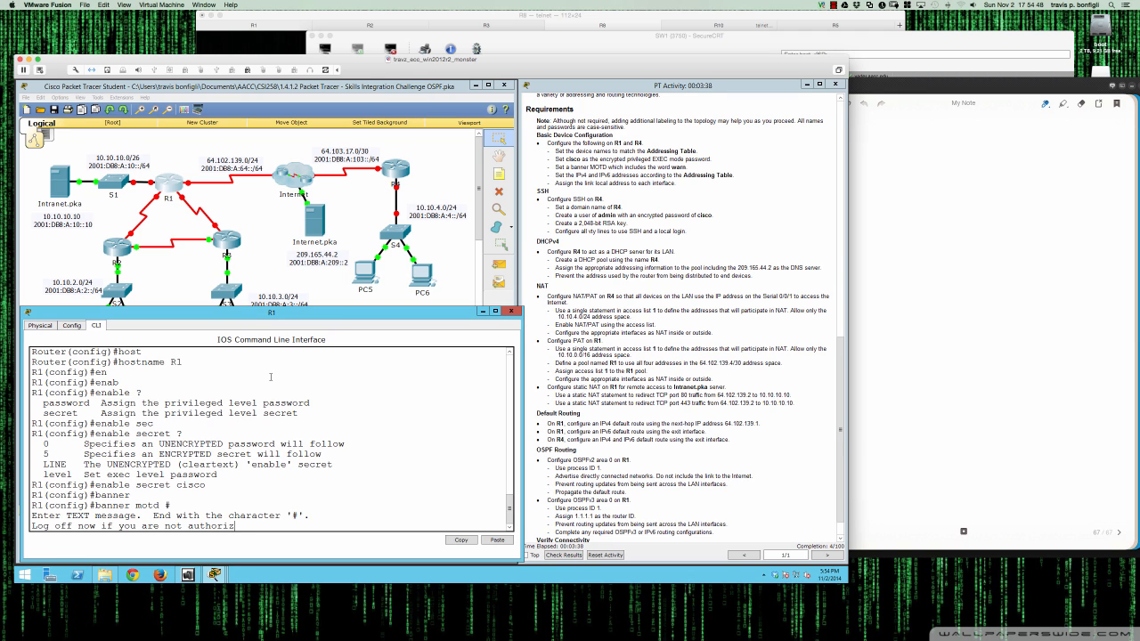
text(ed, this is your warning - warn)
key(Return)
text(#)
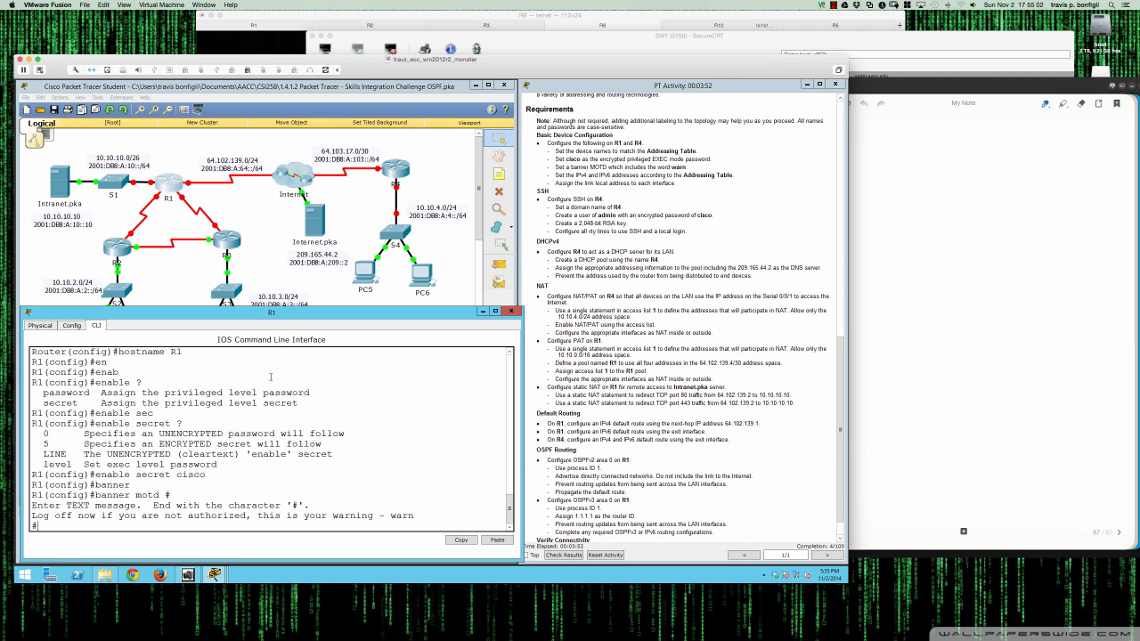
key(Return)
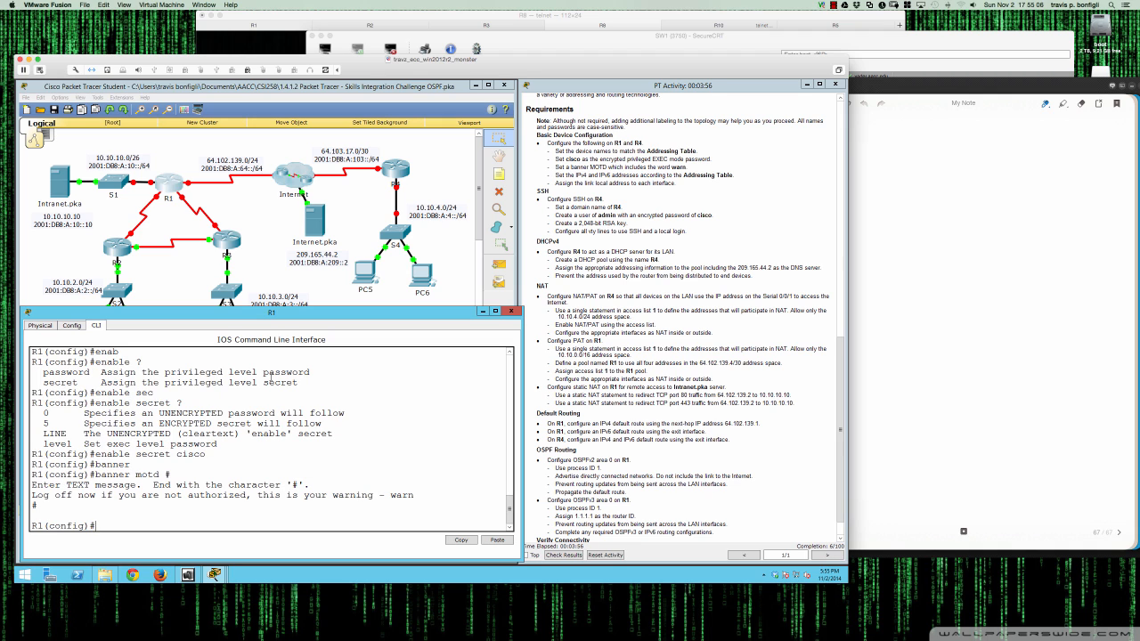
key(Return)
key(Return)
key(Return)
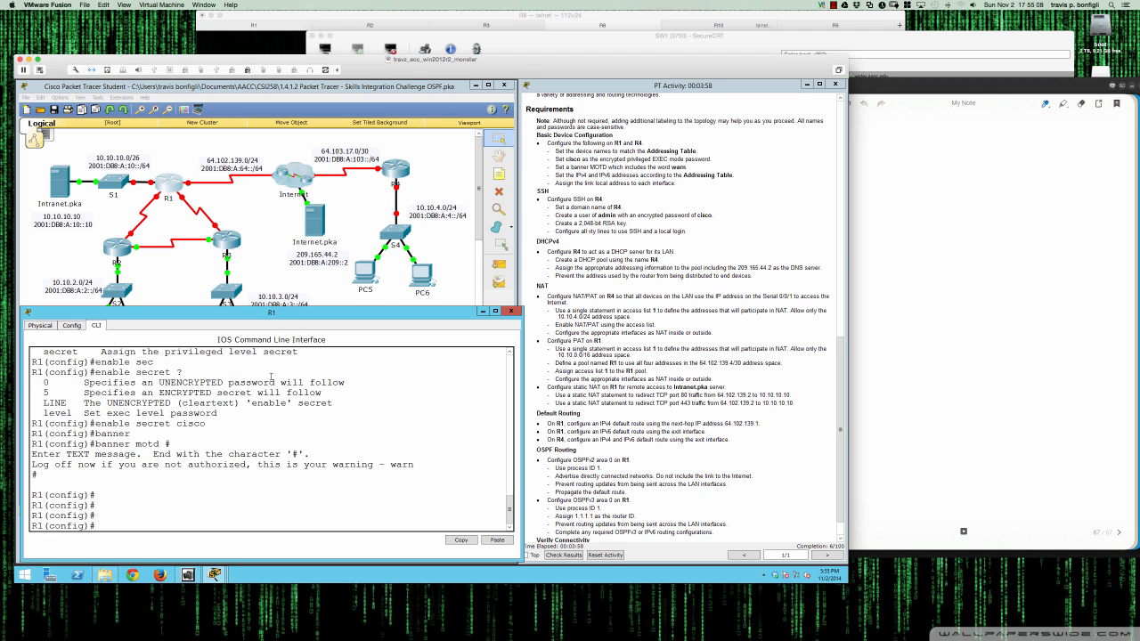
- With the Addressing Table in view, enable G0/0 and enter its 10.10.10.1 255.255.255.192 address
scroll(645, 346, up, 5)
scroll(645, 346, up, 6)
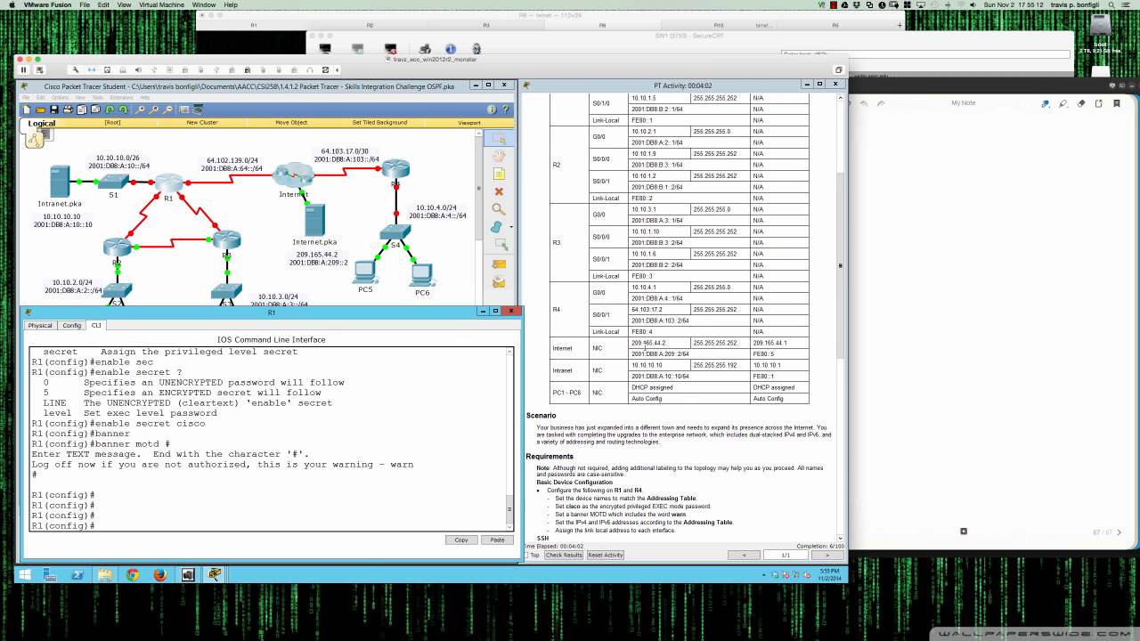
scroll(645, 347, up, 2)
scroll(645, 347, up, 3)
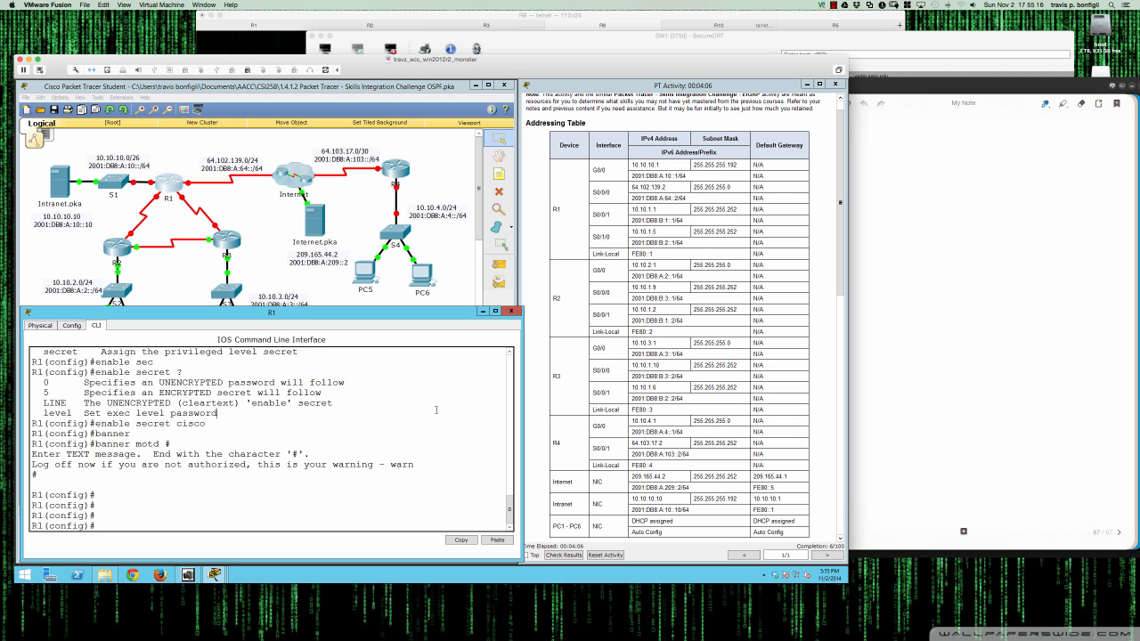
text(int g0/0)
key(Return)
text(no shut)
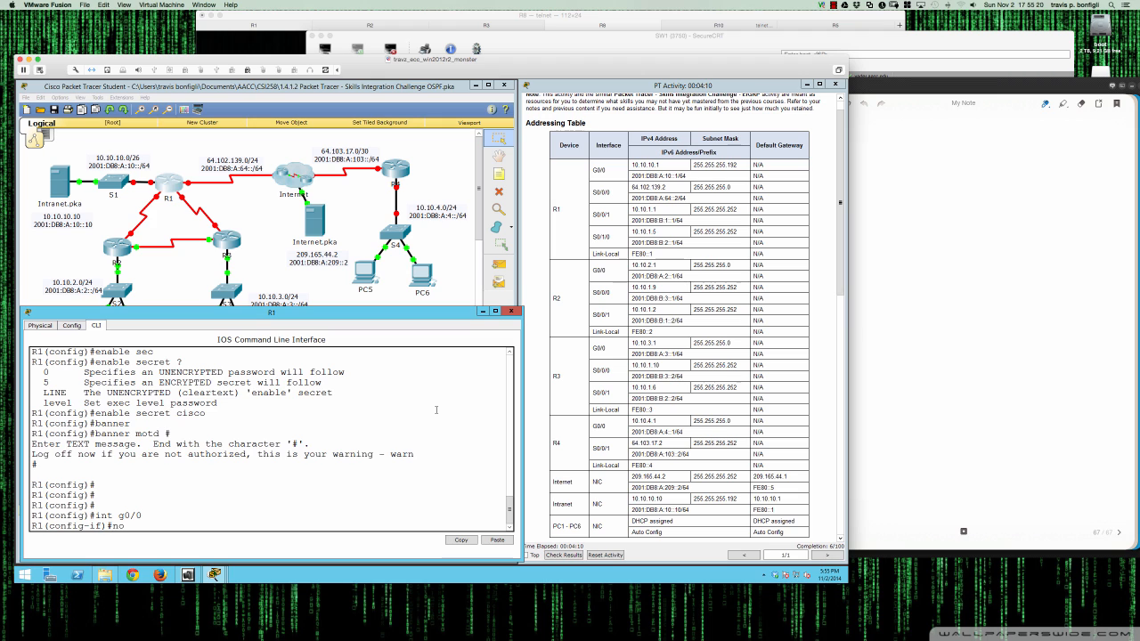
key(Return)
key(Return)
key(Return)
key(Return)
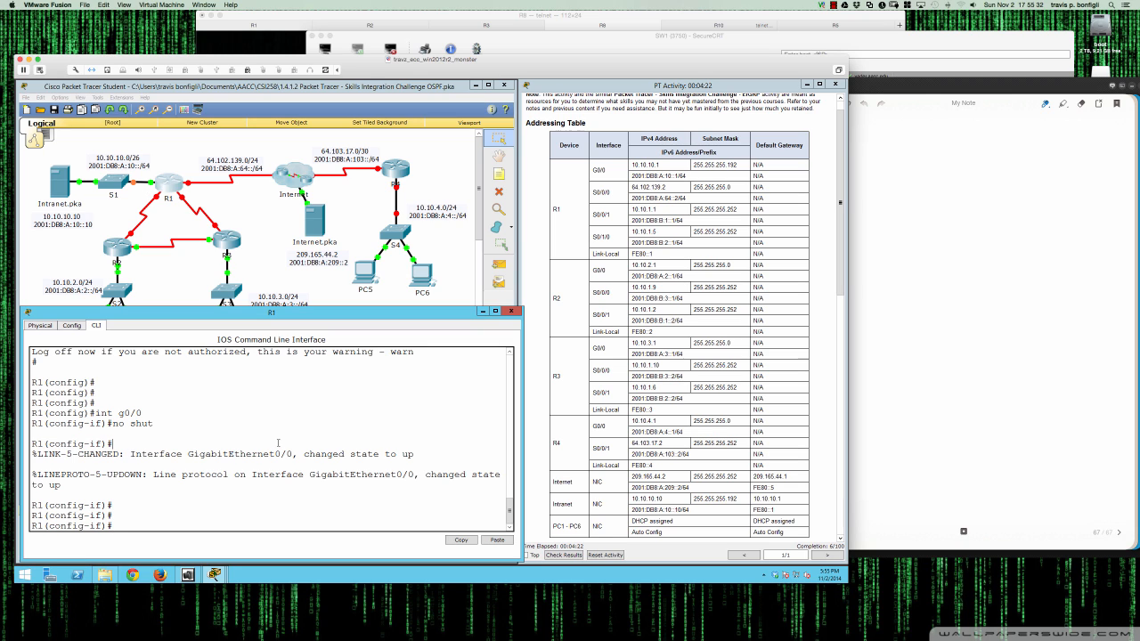
text(ip add 10.10.10.1 255.255.255.192)
- Apply 10.10.10.1 255.255.255.192 and 2001:db8:a:10::1/64 to R1's G0/0
key(Return)
text(ip)
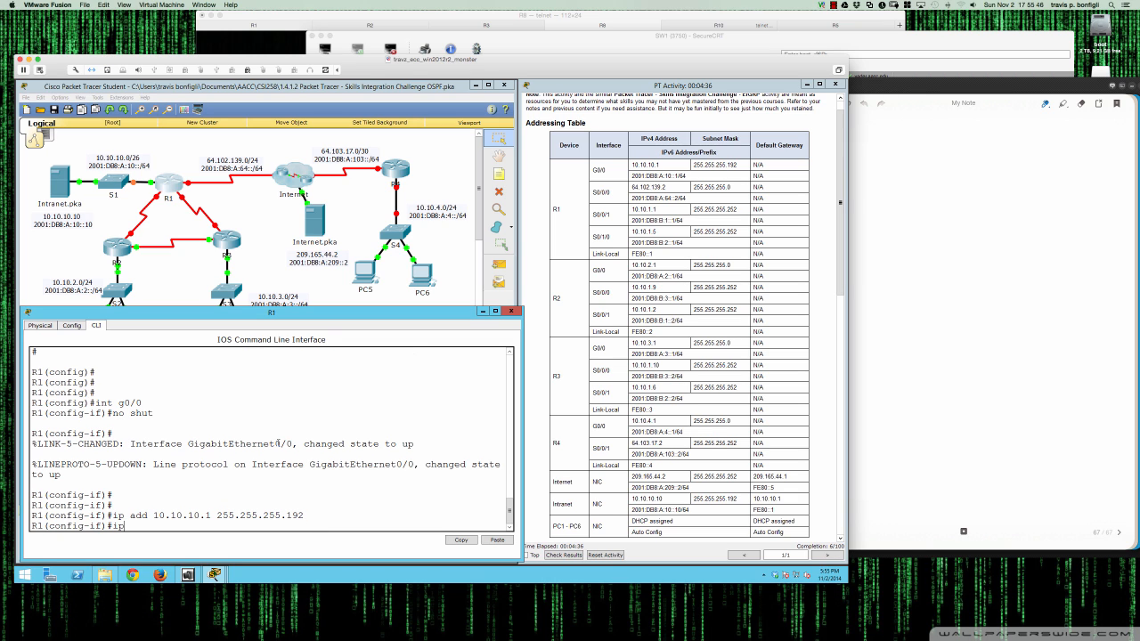
text(v6 add 2001:db)
text(8:a:10::1/6)
text(4)
key(Return)
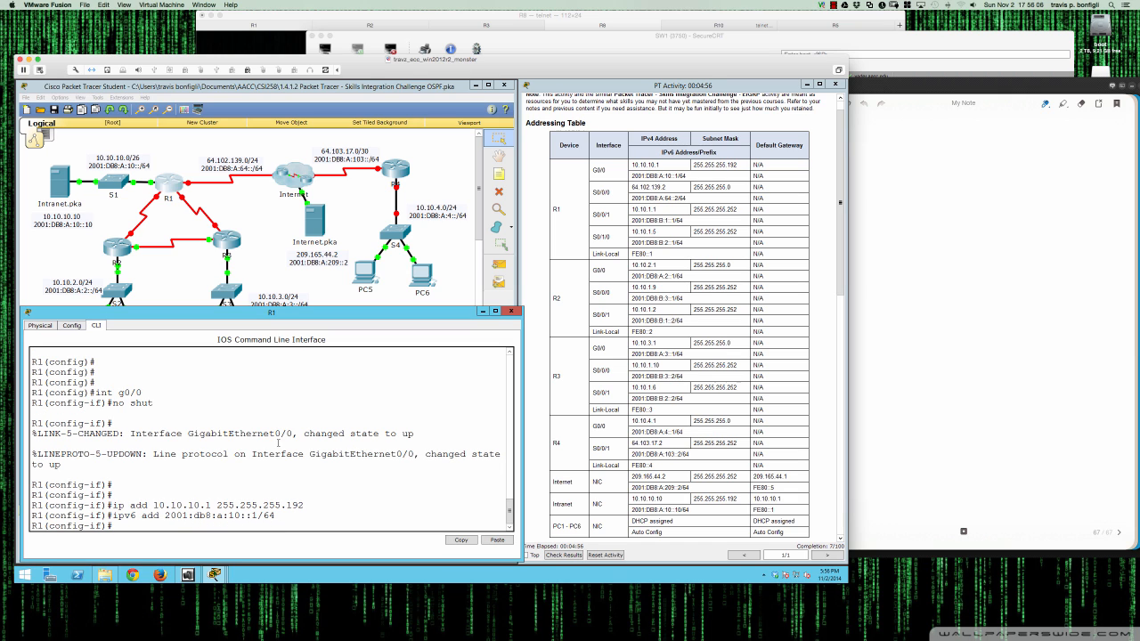
- Assign link-local address FE80::1 to G0/0, then move on to interface Serial0/0/0
text(ipv6 fe80::1 li)
key(Tab)
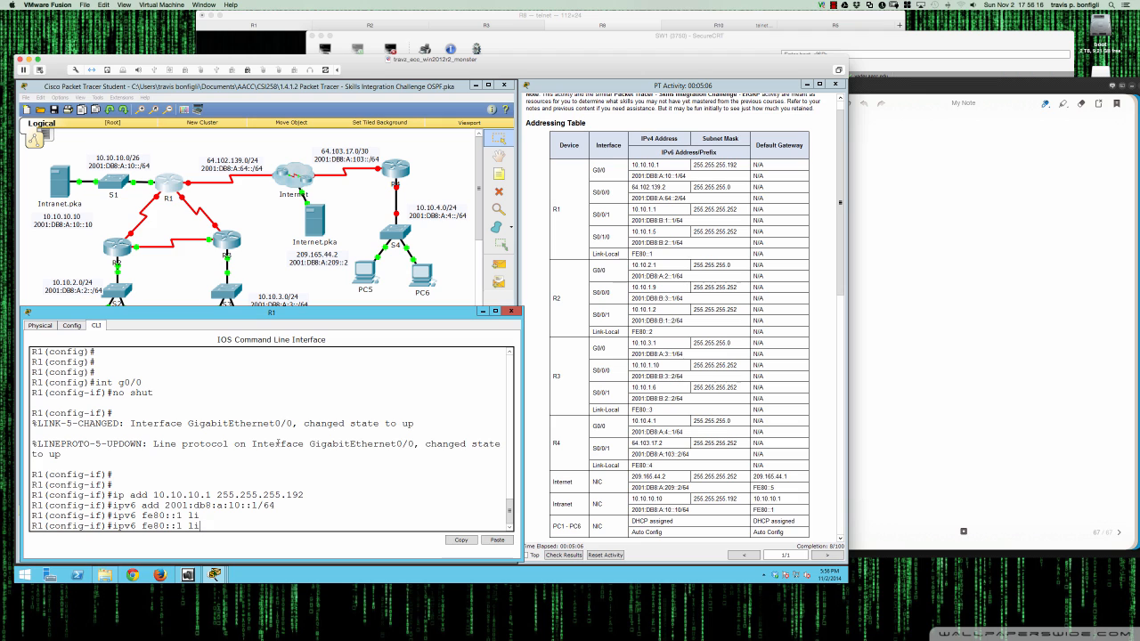
text(n)
key(Tab)
key(BackSpace)
key(BackSpace)
key(BackSpace)
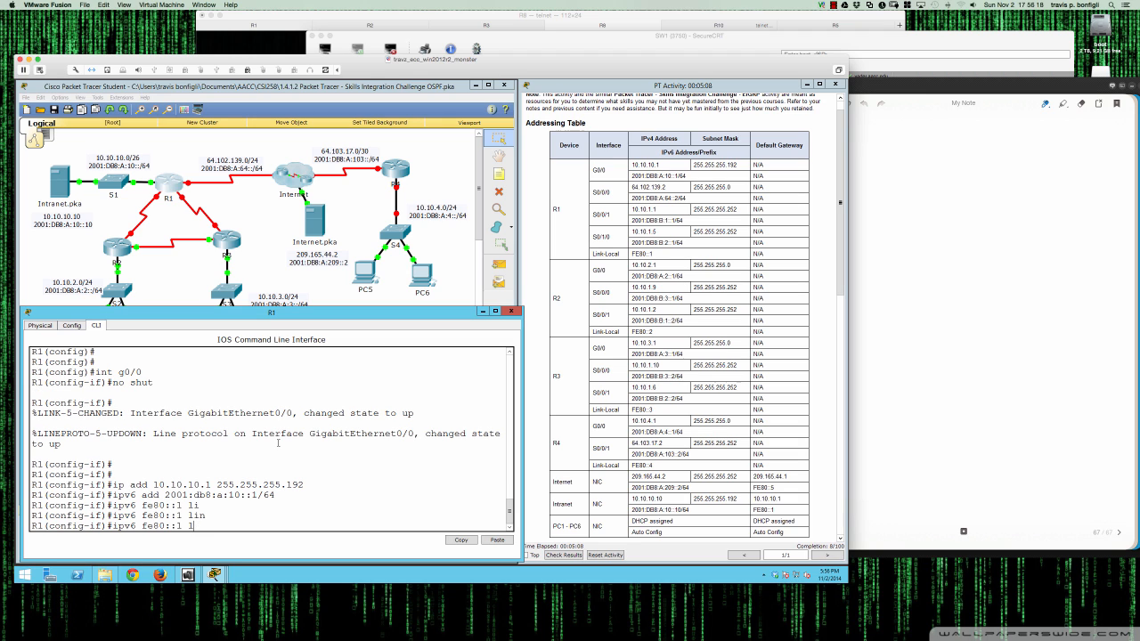
text(?)
key(BackSpace)
key(BackSpace)
key(BackSpace)
key(BackSpace)
key(BackSpace)
key(BackSpace)
key(BackSpace)
key(BackSpace)
text(addr fe80::1 link)
key(Tab)
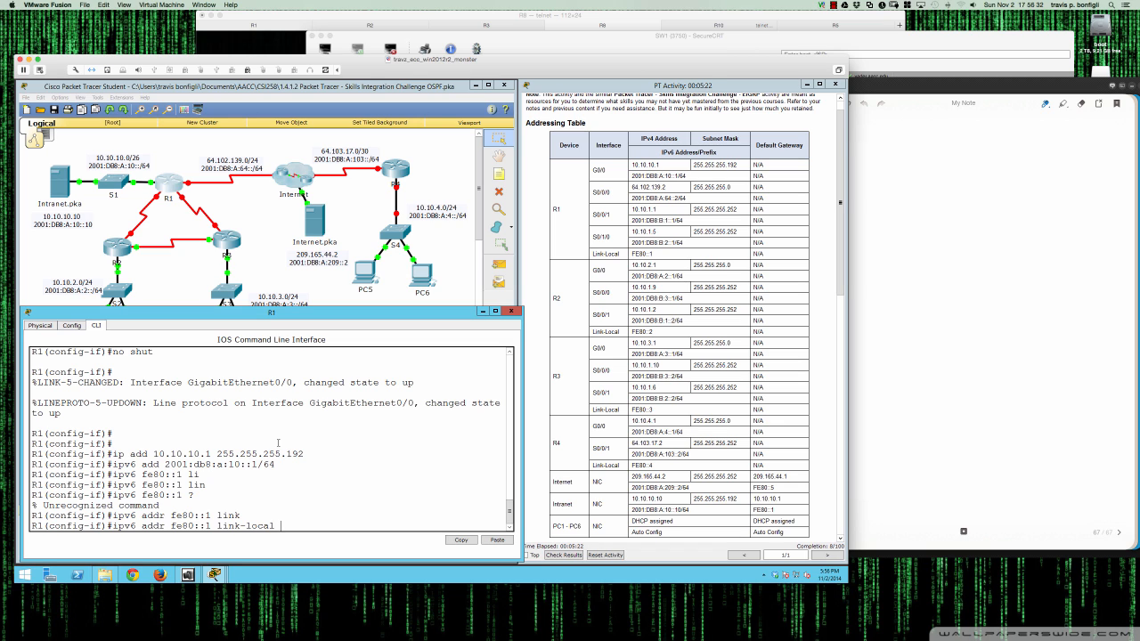
key(Return)
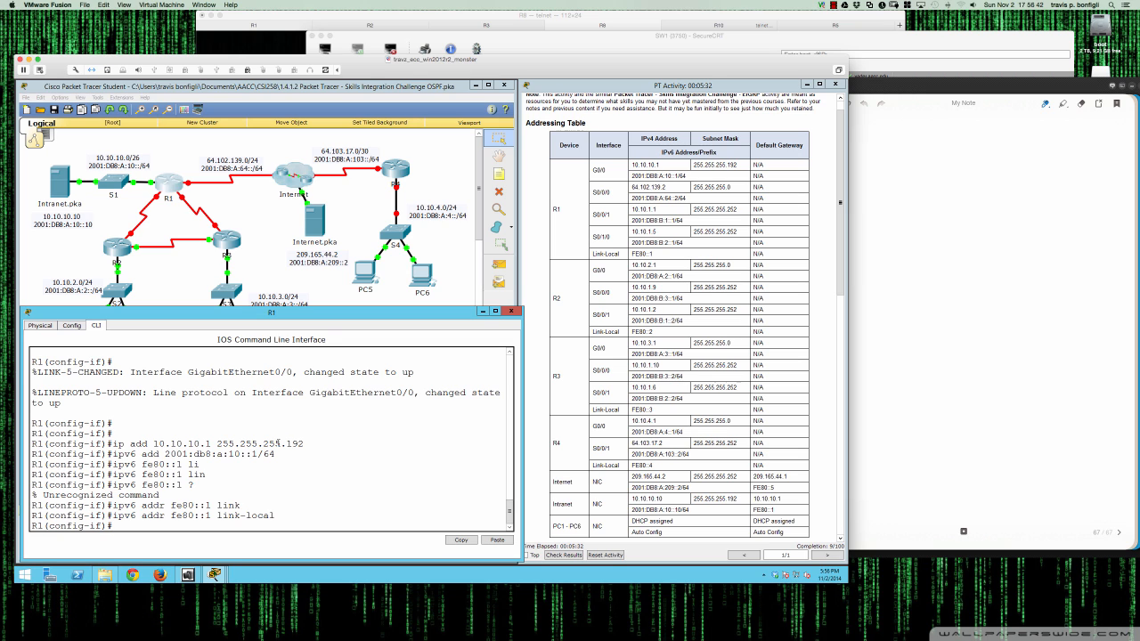
key(Return)
key(Return)
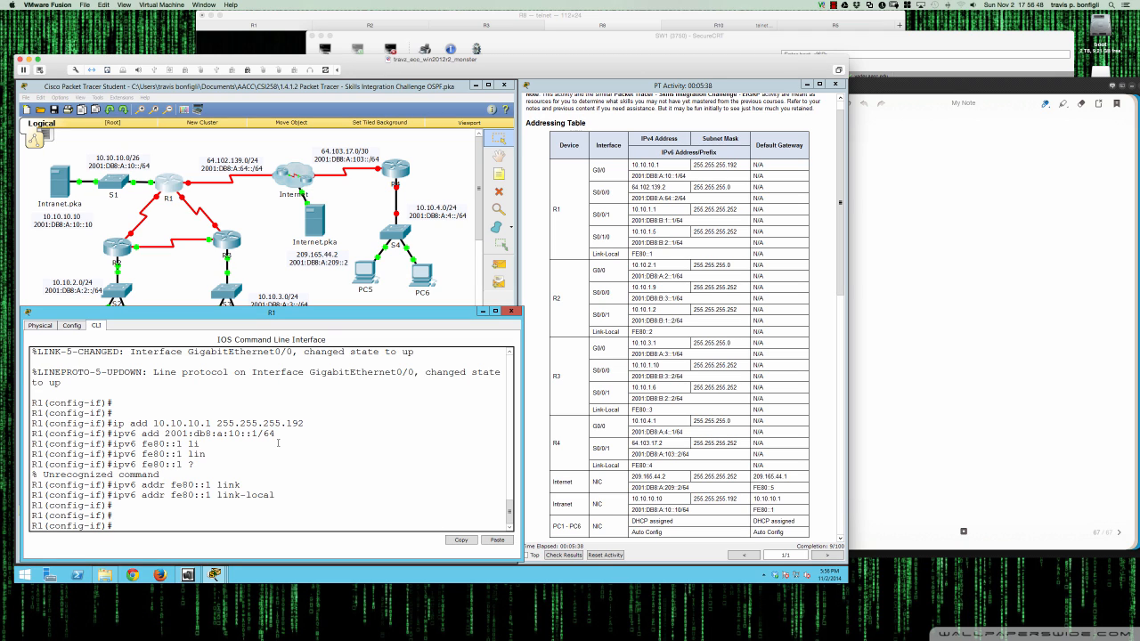
text(int s0/0/0)
key(Return)
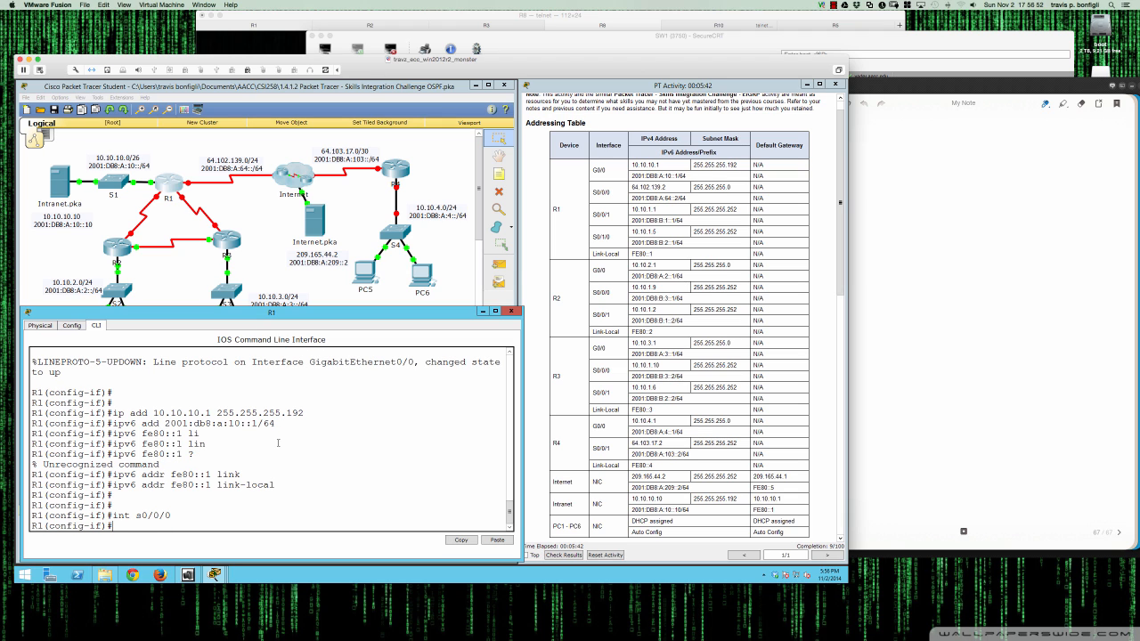
- Enable Serial0/0/0 and give it IPv4 address 64.102.139.2 255.255.255.0
text(no shut)
key(Return)
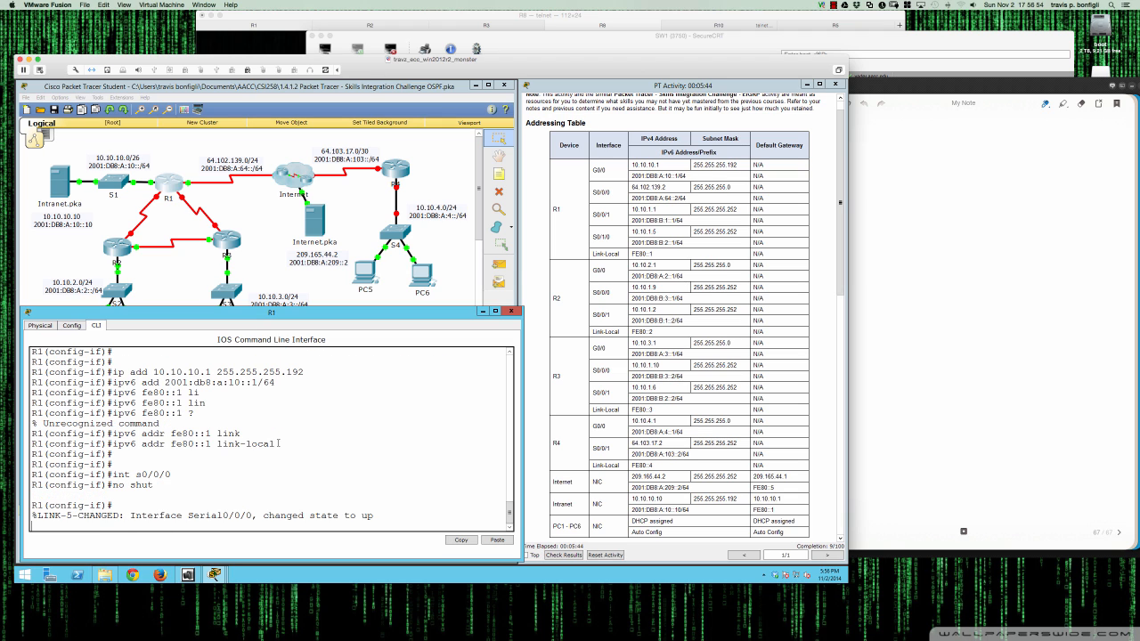
key(Return)
key(Return)
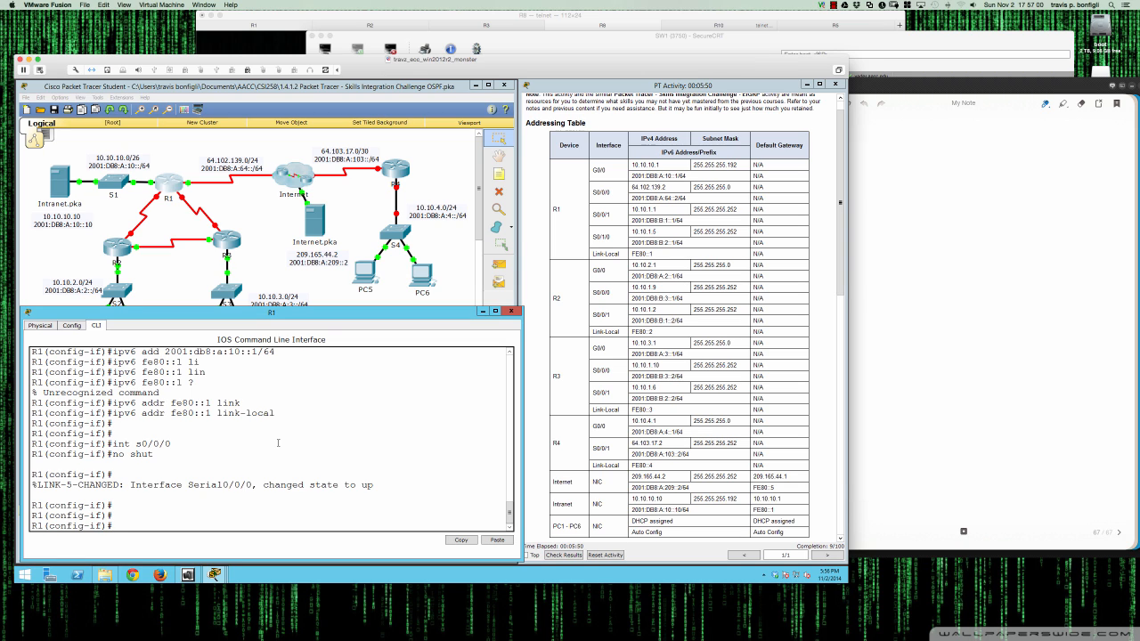
key(Return)
key(Return)
text(ip)
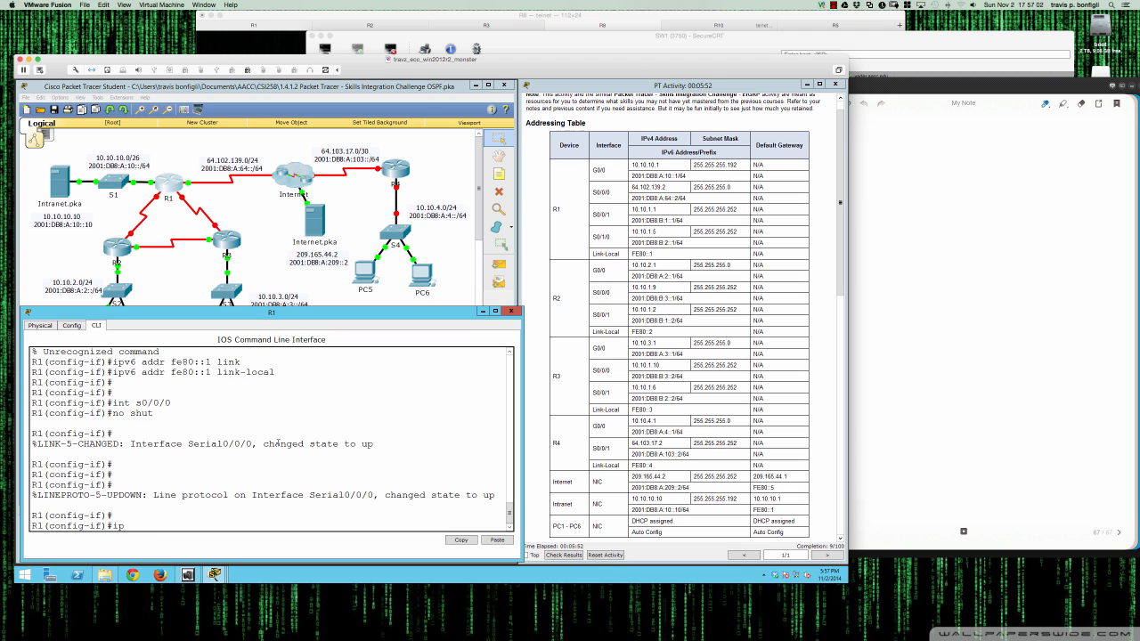
text( add 64.102.139.2 255.255.255.0)
key(Return)
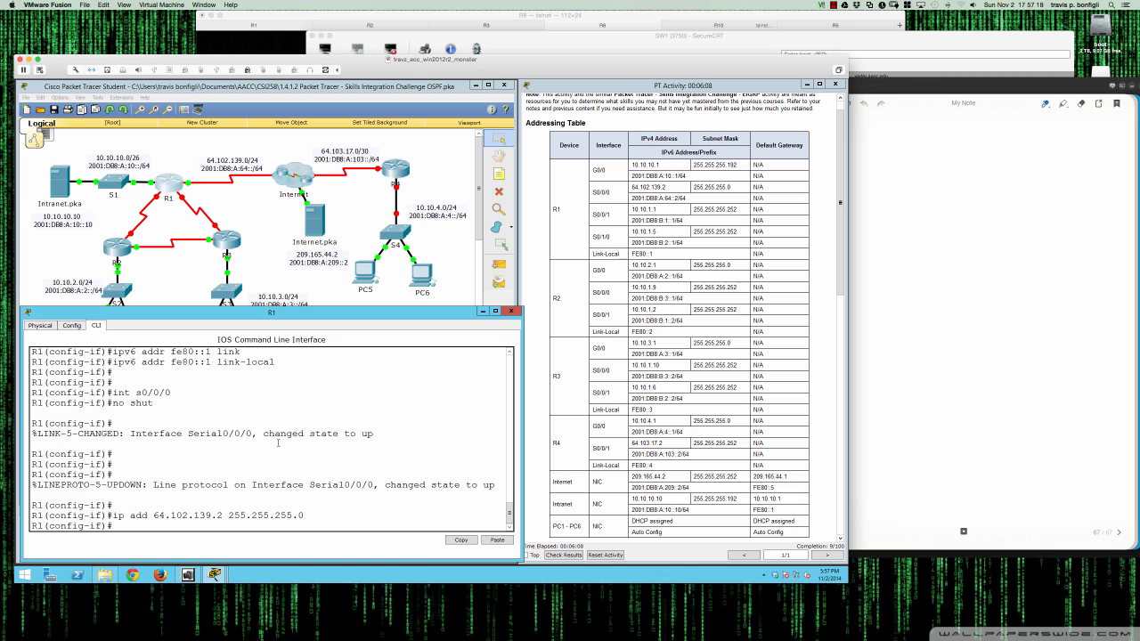
- Add 2001:db8:a:64::2/64 and link-local FE80::1 to Serial0/0/0, then enter Serial0/0/1
text(ipv6 add 2001:db8:a:64::2/64)
key(Return)
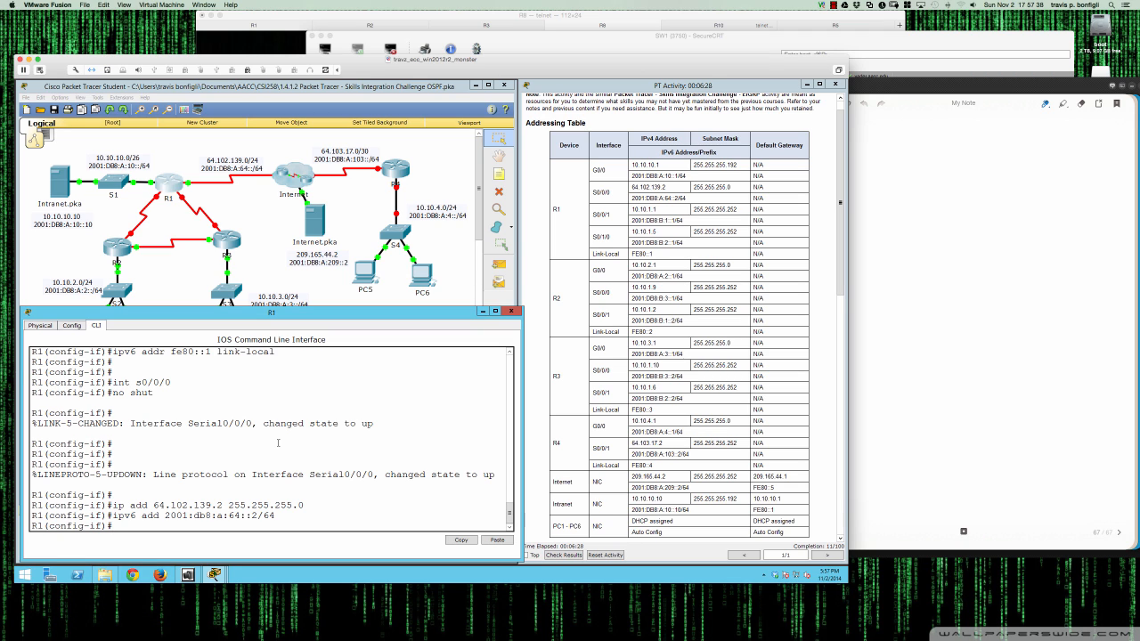
text(fe)
key(BackSpace)
key(BackSpace)
text(ipv6 addr fe80::1 link-local)
key(Tab)
key(Return)
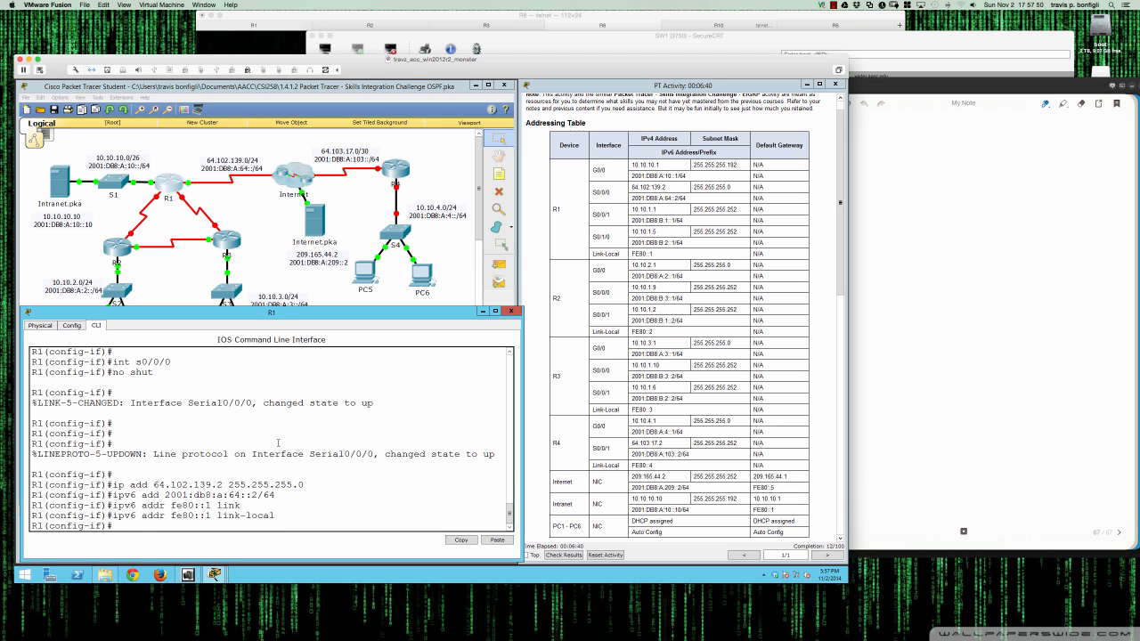
key(Return)
key(Return)
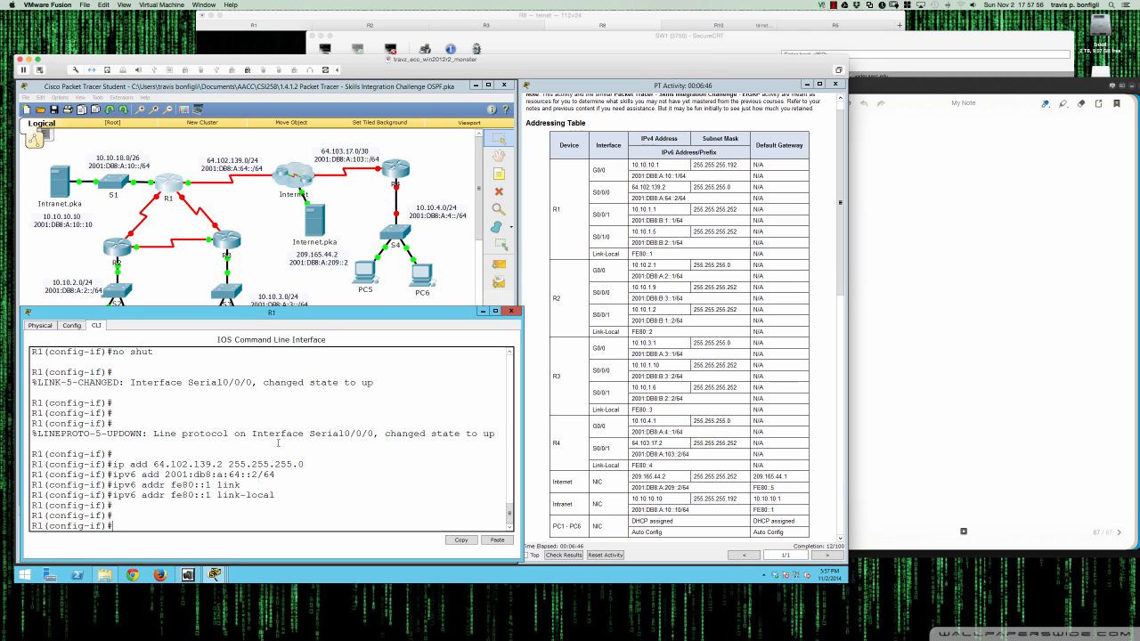
text(int s0/0/1)
key(Return)
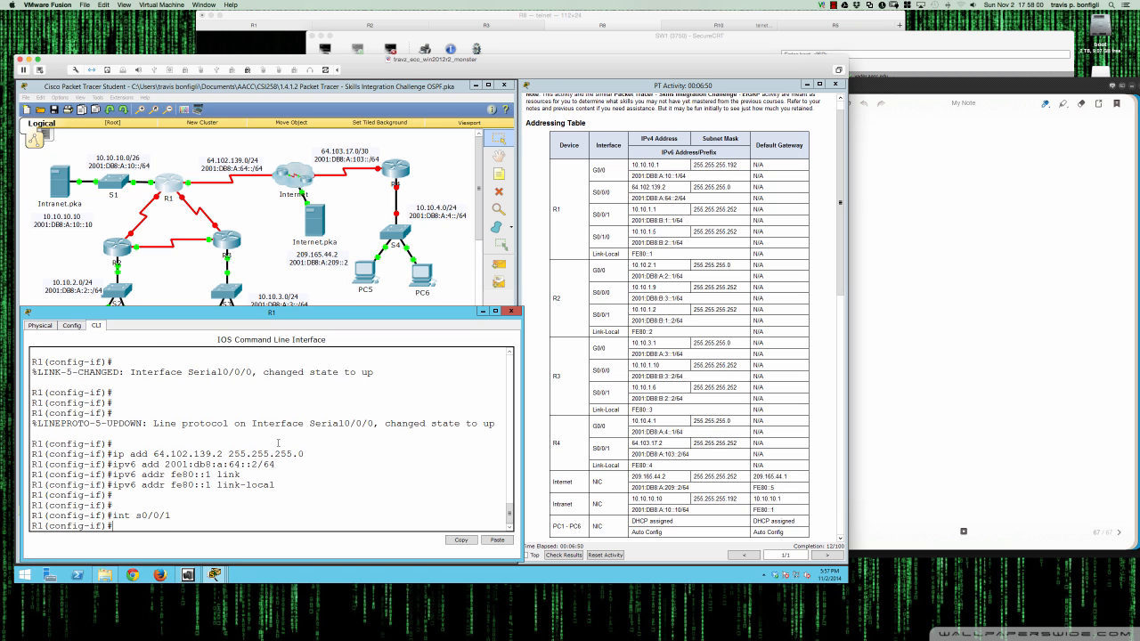
- Enable Serial0/0/1 and assign it 10.10.1.1 255.255.255.252
text(no shut)
key(Return)
key(Return)
key(Return)
key(Return)
key(Return)
key(Return)
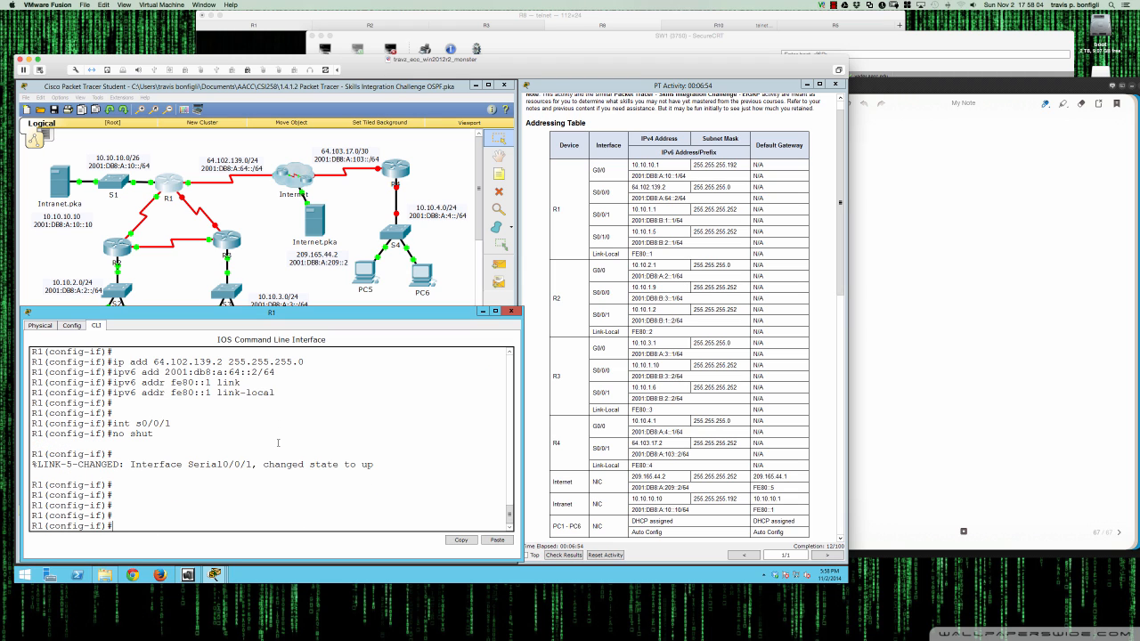
text(ip add 10.10.1.1 2555.2)
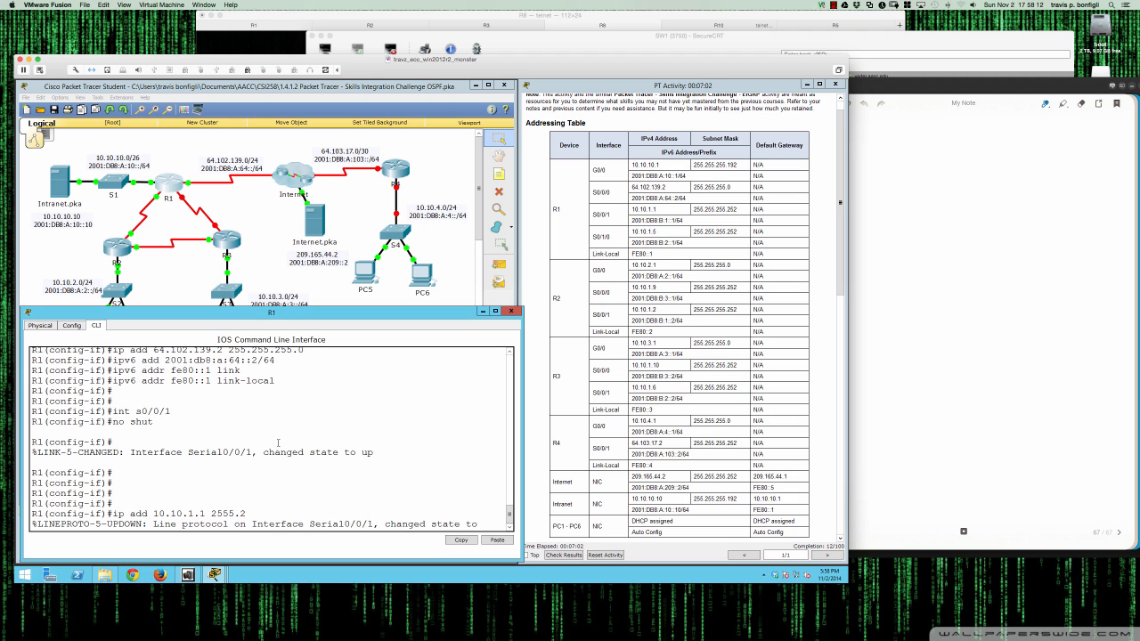
key(Return)
text(ip add 10.10)
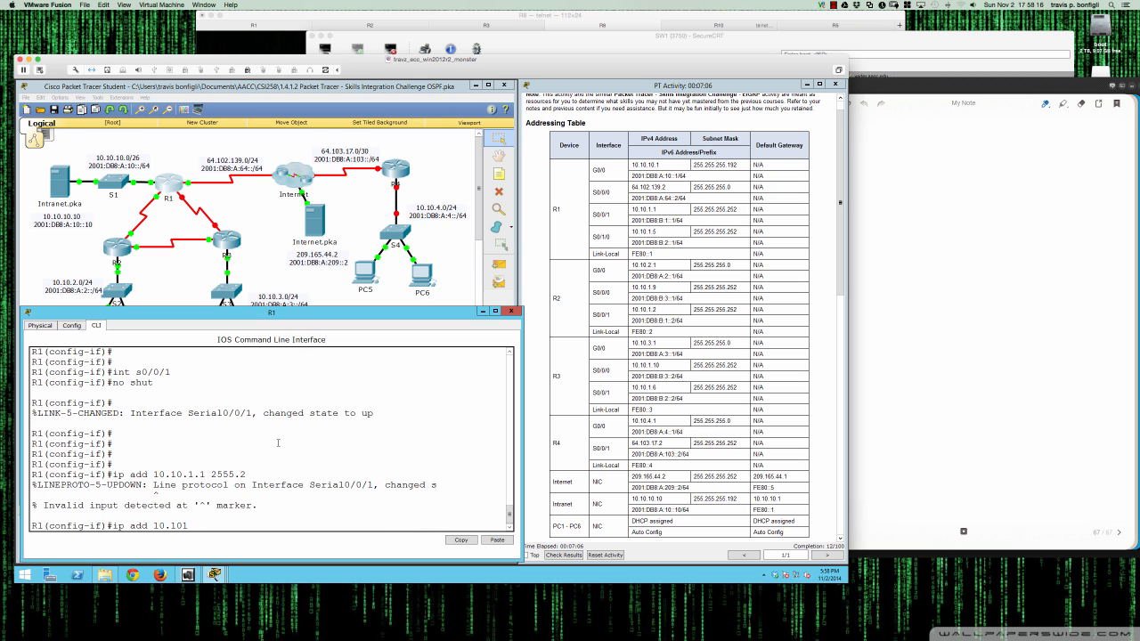
text(.1.1 255.255.255.252)
key(Return)
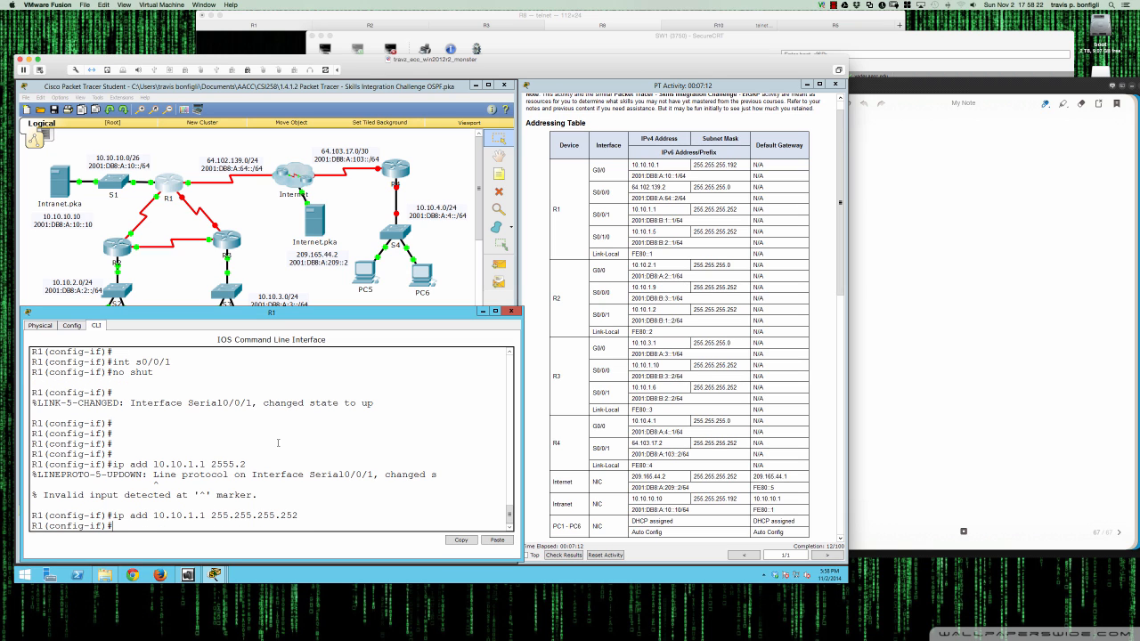
- Add 2001:db8:b:1::1/64 to Serial0/0/1 and begin its FE80::1 link-local address
text(ipv6 addr 2001:db8")
key(BackSpace)
text(:b:1::1/64)
key(Return)
text(ipv)
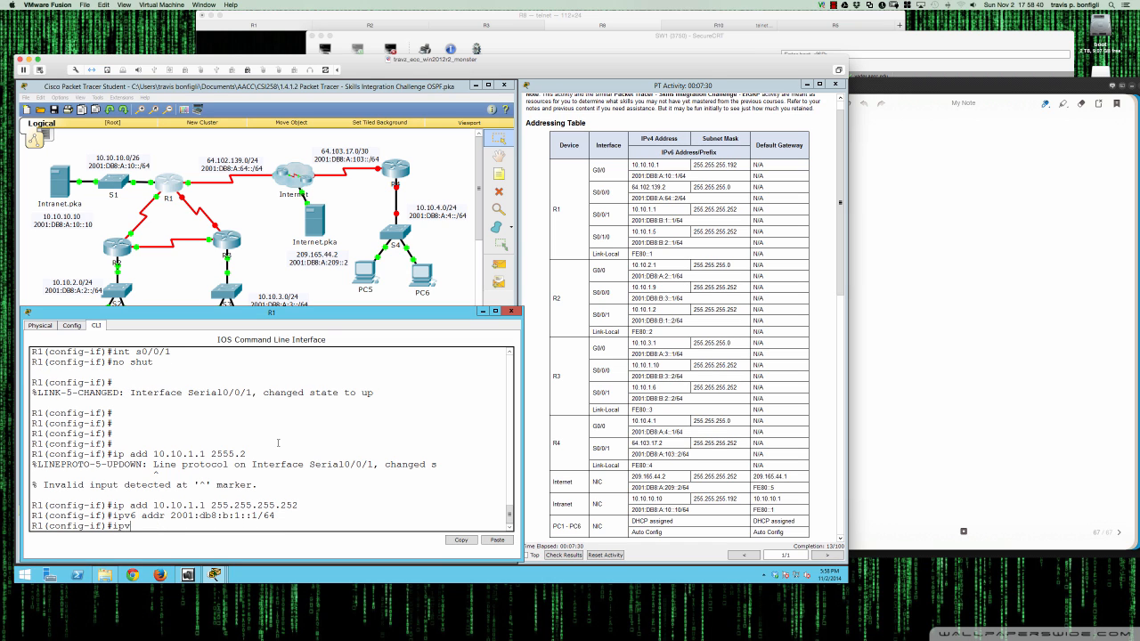
text(6 addr fe80::1)
drag(632, 254, 653, 254)
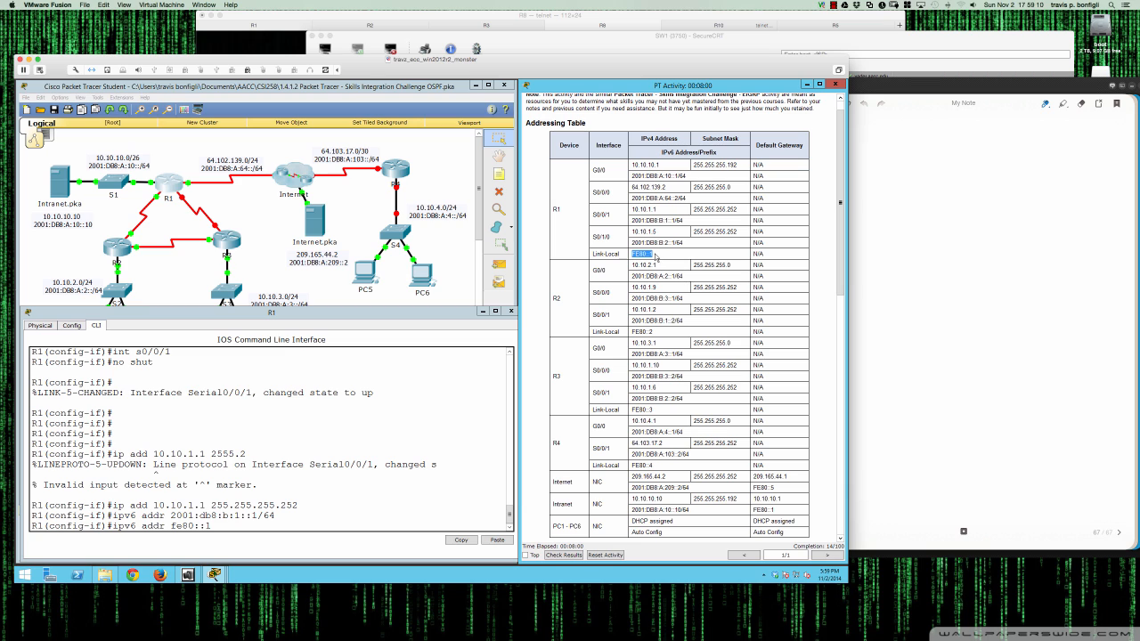
click(655, 257)
scroll(660, 256, down, 10)
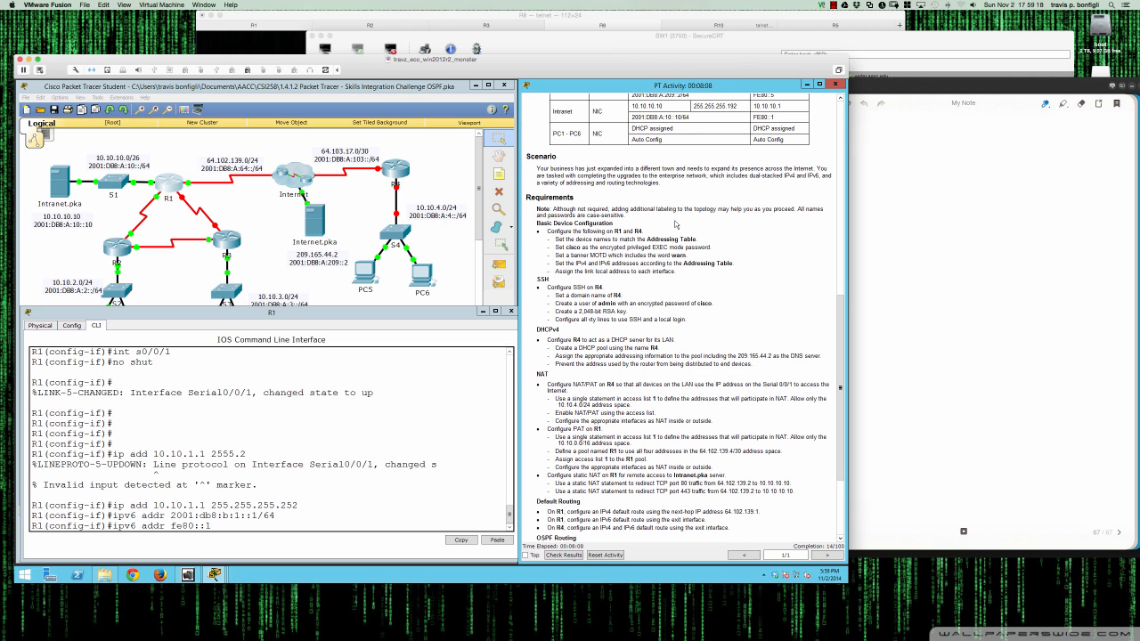
scroll(663, 245, up, 12)
click(393, 500)
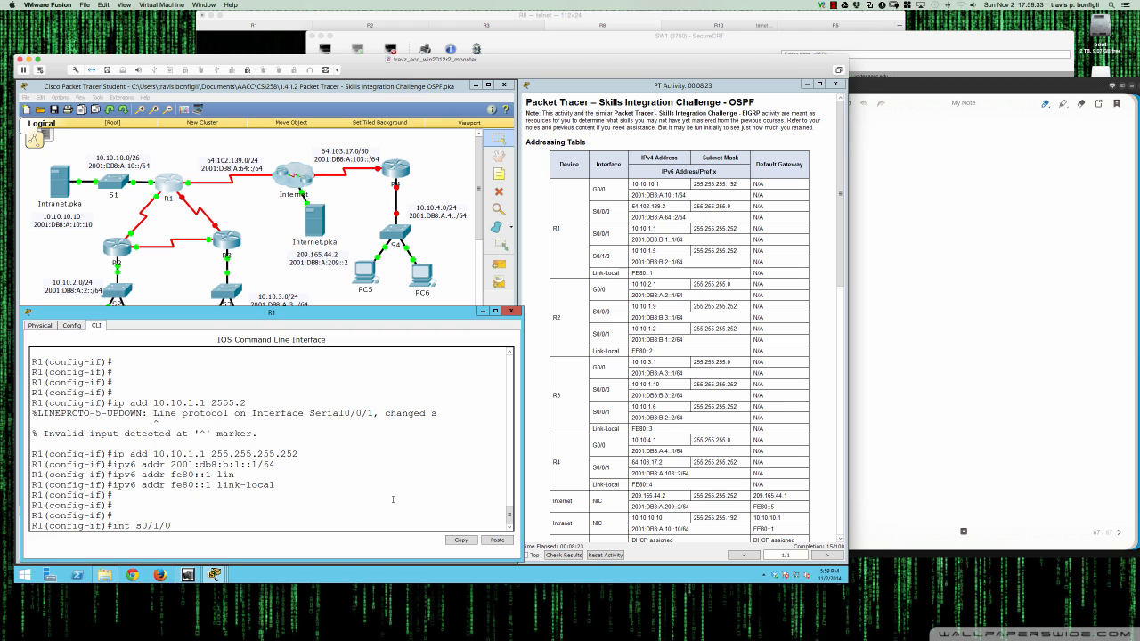
- Enable Serial0/1/0 and assign it 10.10.1.5 255.255.255.252
key(Return)
text(no shut)
key(Return)
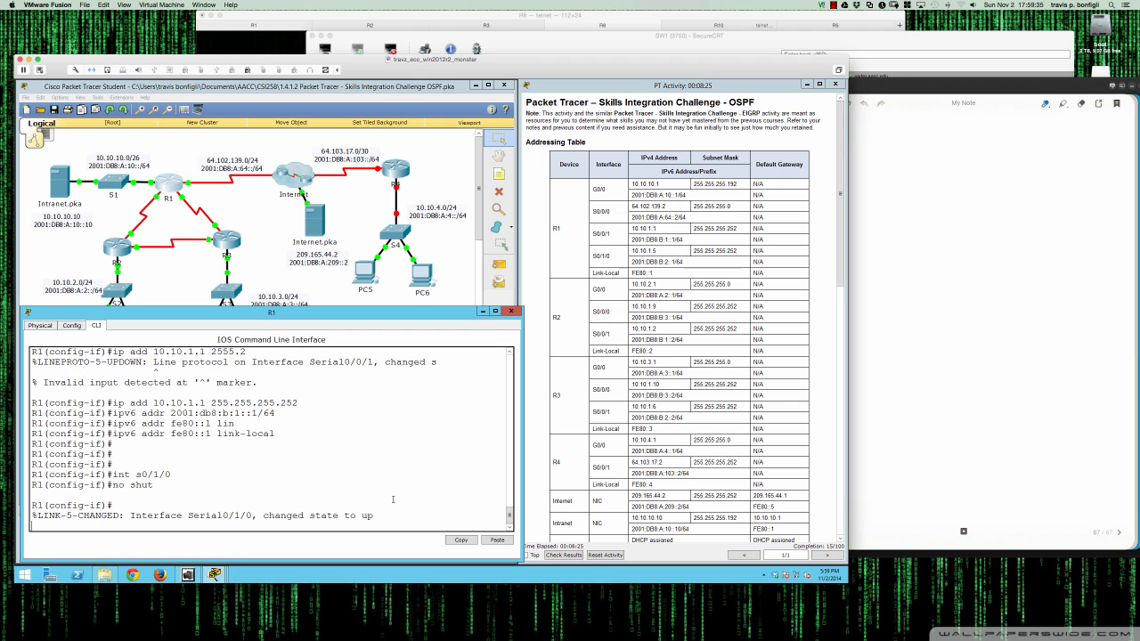
key(Return)
key(Return)
key(Return)
key(Return)
text(ip add 10.10.1.5 255.255.255)
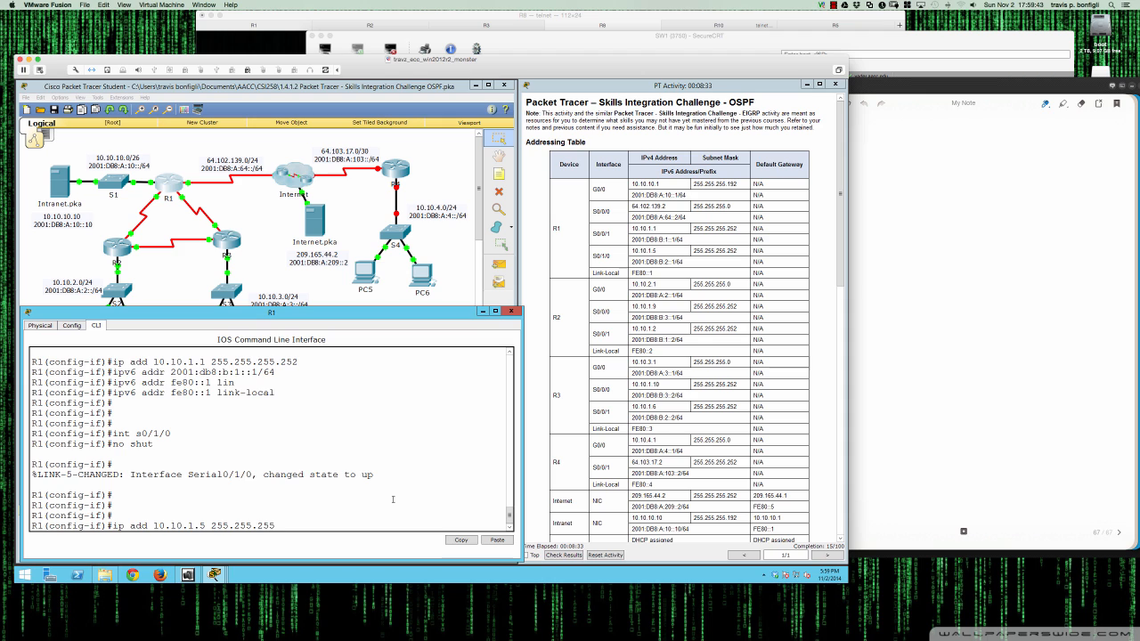
text(.252)
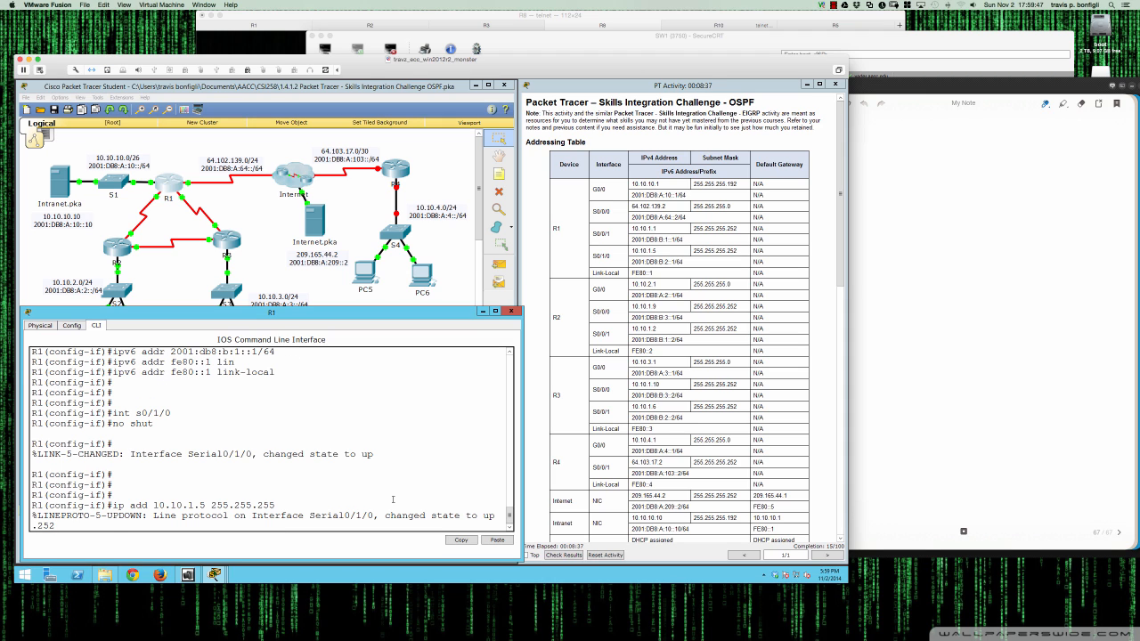
key(Return)
key(Return)
key(Return)
- Add 2001:db8:b:2::1/64 and link-local FE80::1 to Serial0/1/0
text(ipv)
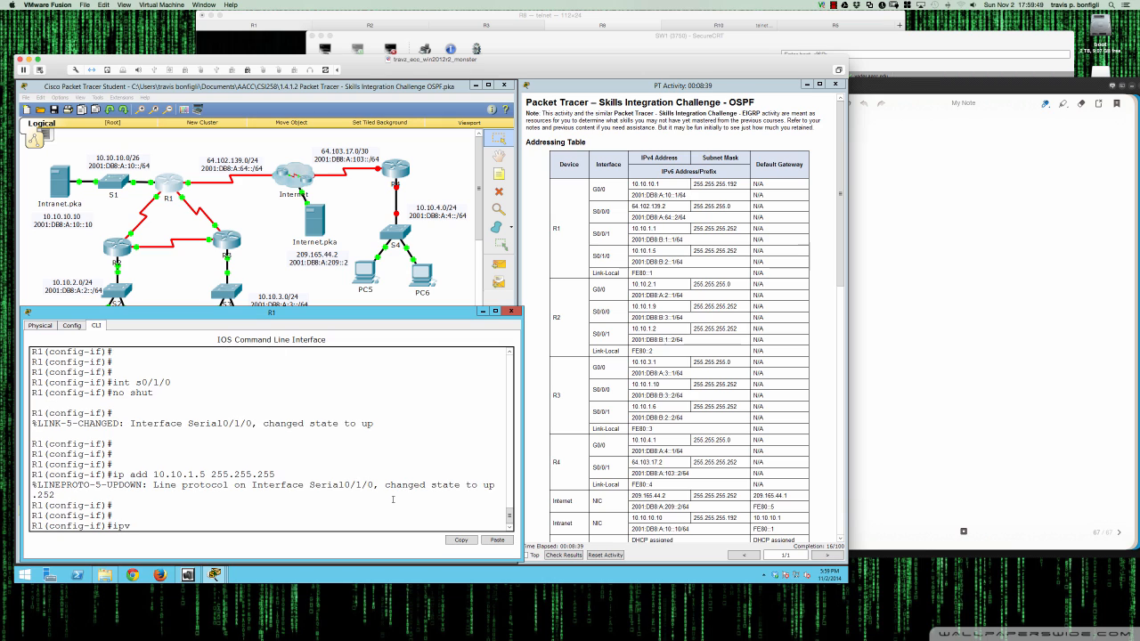
text(6 addr 2001:db8:b:2::1/6)
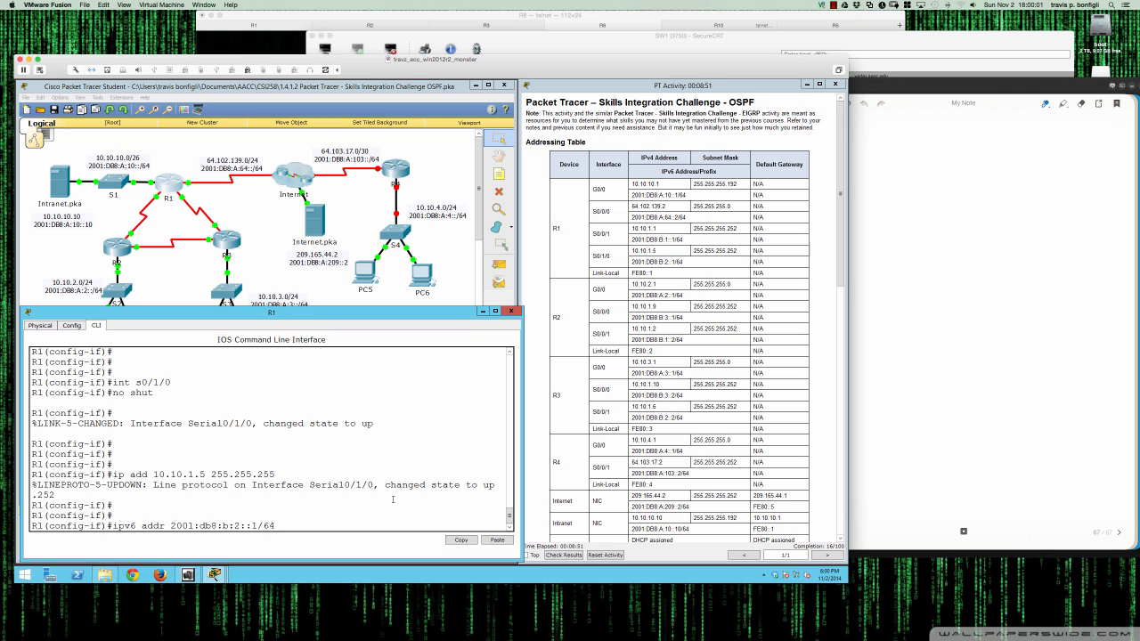
text(4)
key(Return)
text(ipv6)
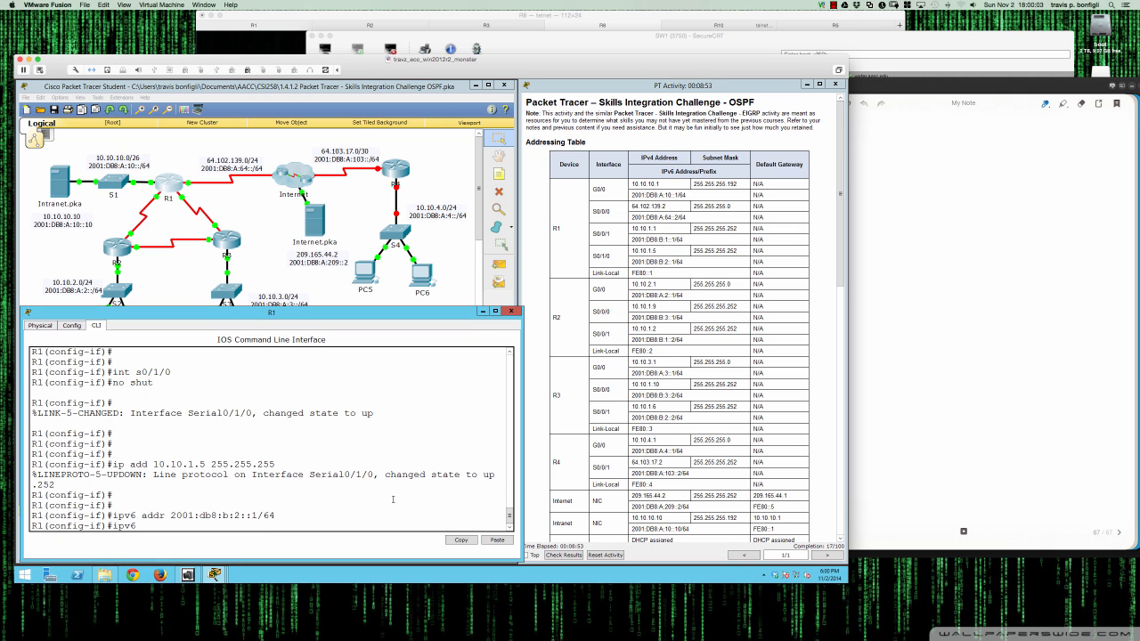
text( addr fe80::1 link)
key(Return)
key(Up)
text(-local)
key(Return)
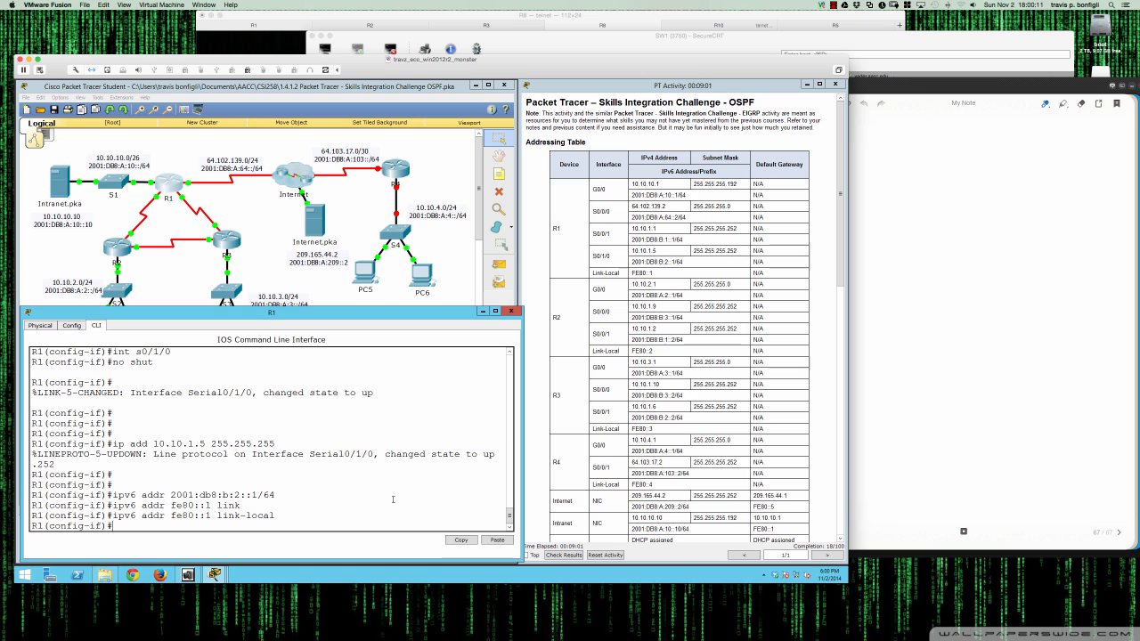
key(Return)
key(Return)
key(Return)
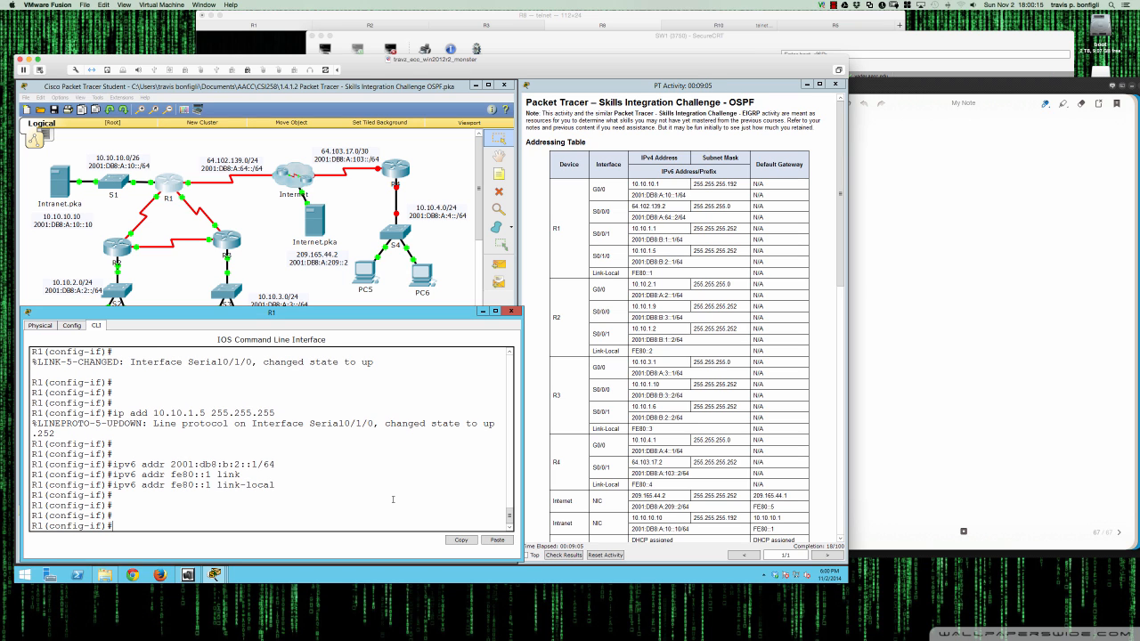
scroll(597, 456, down, 5)
scroll(594, 456, down, 3)
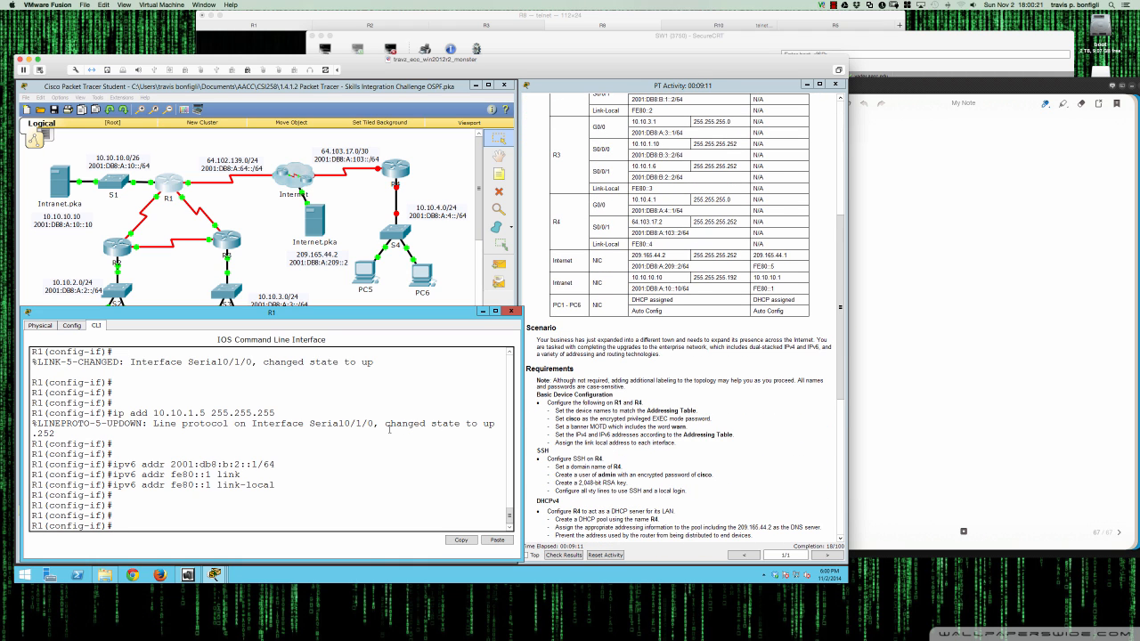
- Close R1's window and open R4's CLI, placed below the topology and widened
text(e)
click(511, 311)
click(396, 169)
drag(433, 219, 157, 317)
drag(303, 434, 521, 434)
click(93, 329)
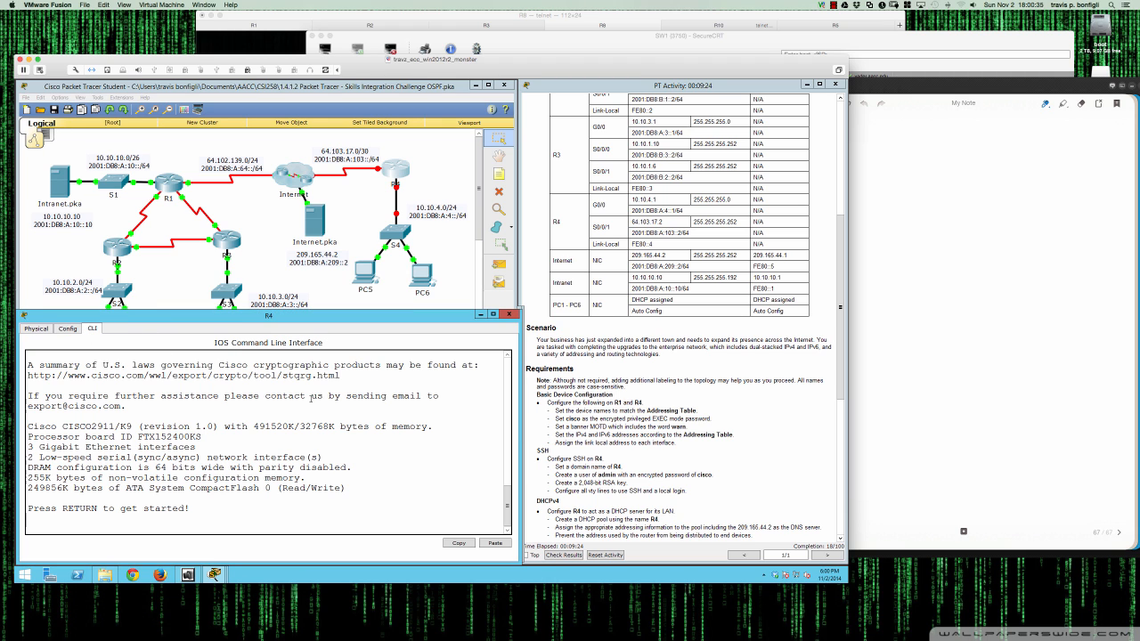
key(Return)
key(Return)
key(Return)
key(Return)
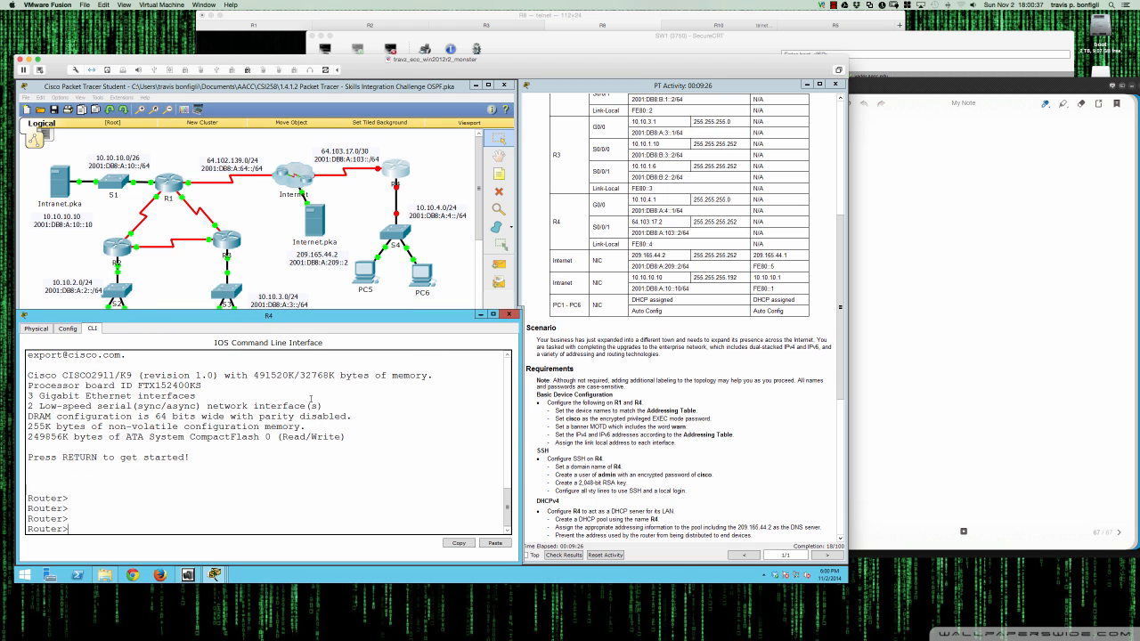
- Enter global configuration mode on R4 and set the hostname to R4
text(en)
key(Return)
text(conf t)
key(Return)
key(Return)
key(Return)
text(host)
key(Tab)
text(R)
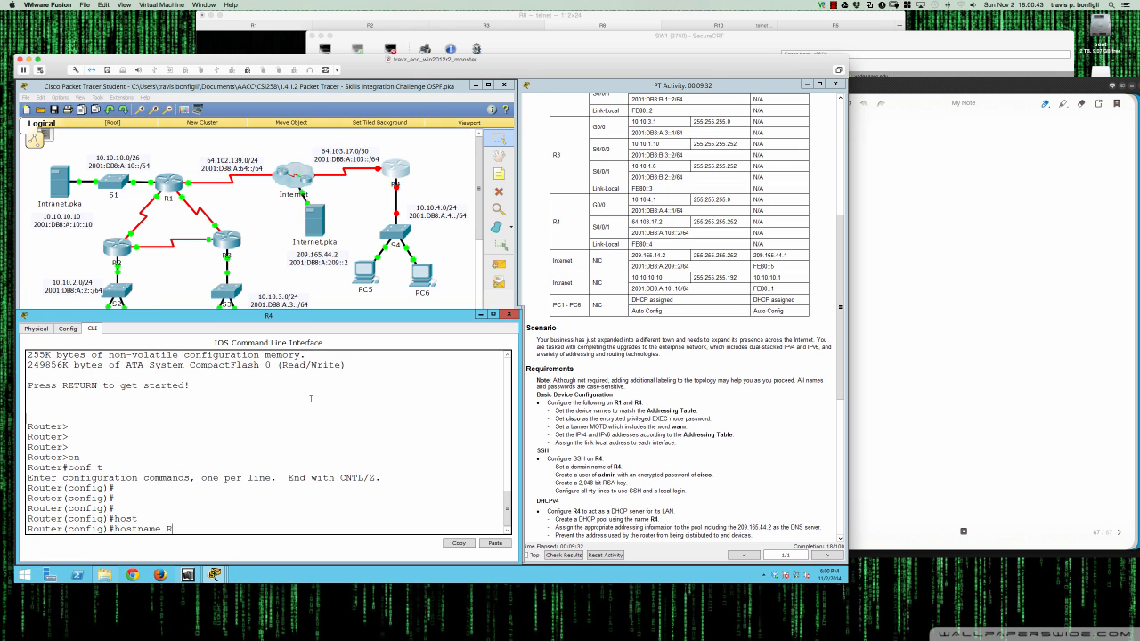
text(4)
key(Return)
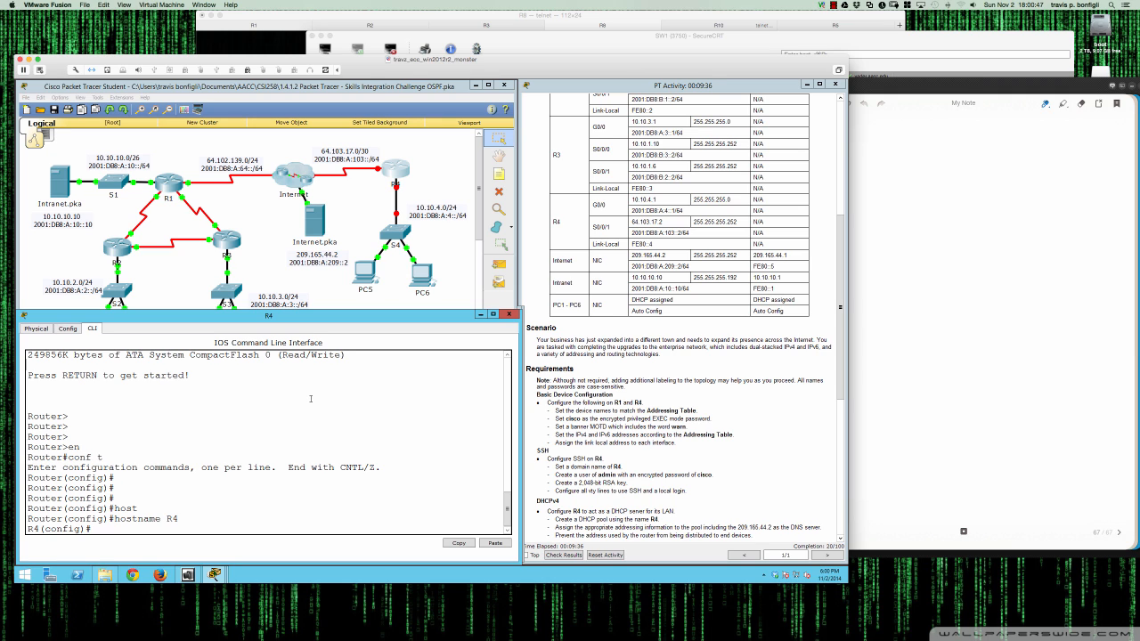
- Set an encrypted enable secret password on R4
text(enable sec)
key(Tab)
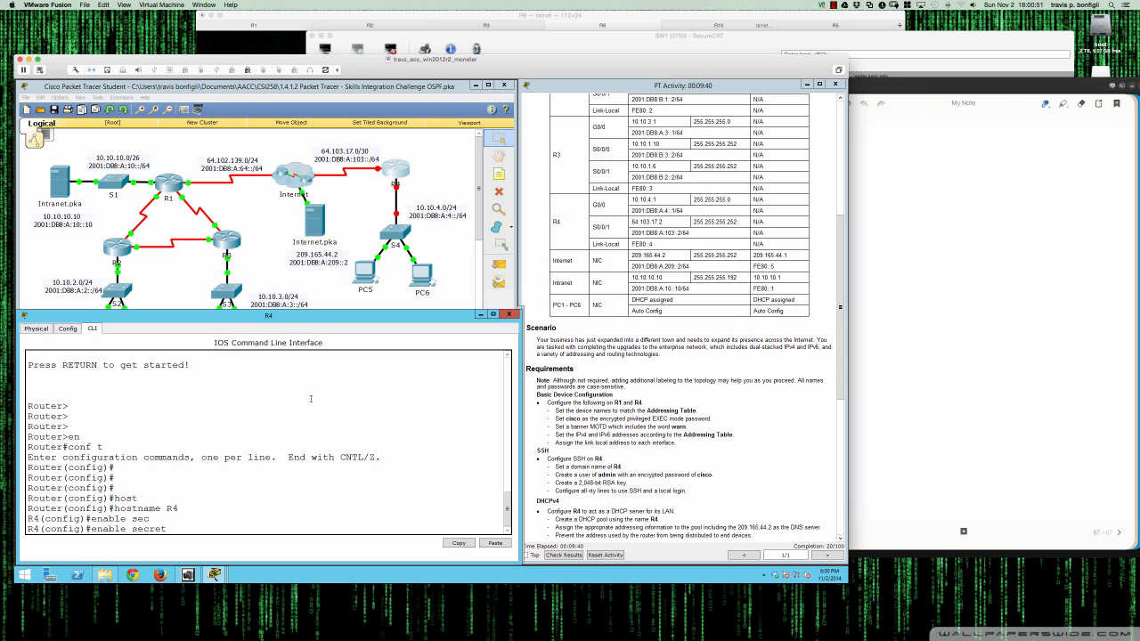
text(cisco)
key(Return)
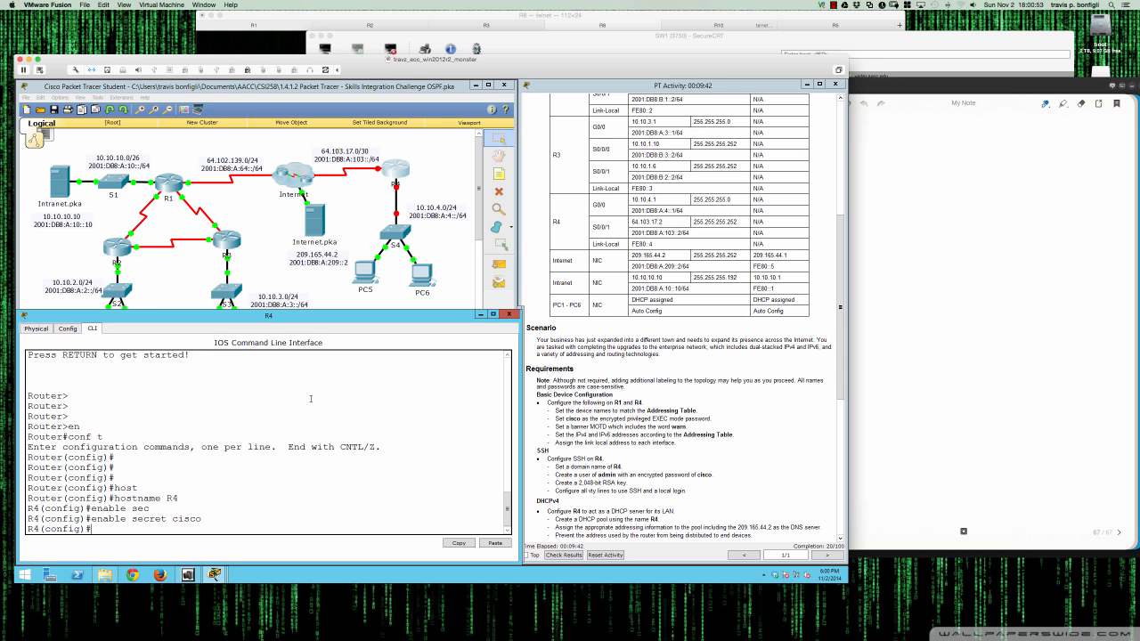
- Add the MOTD banner 'Log off now, you have been warned - warn' using # delimiters
text(banner motd #)
key(Return)
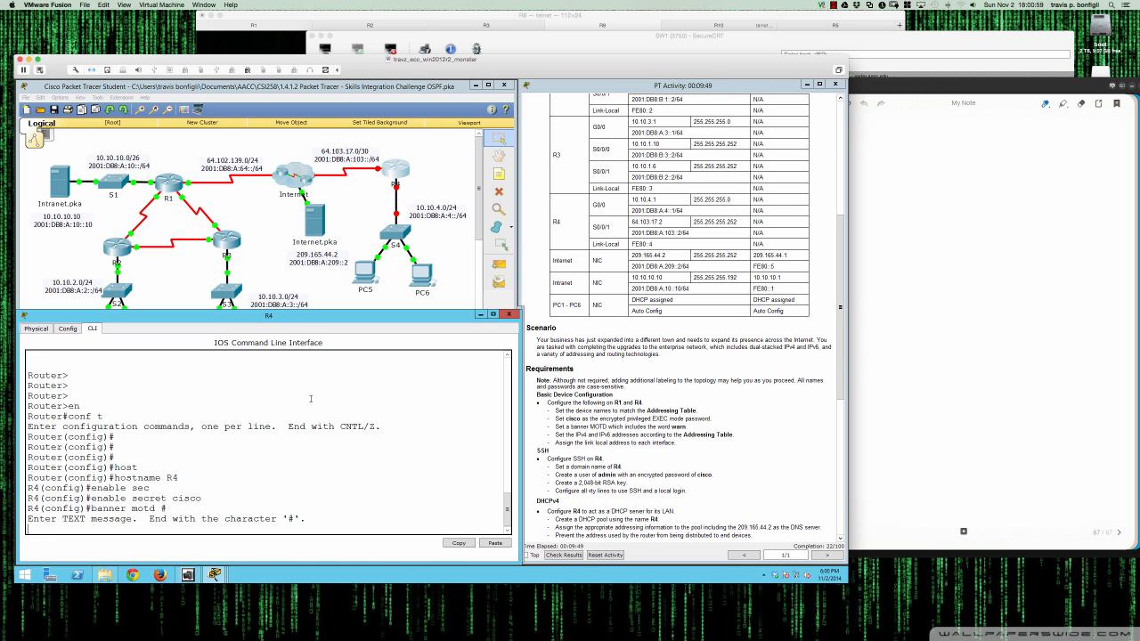
text(Log off now, you have been warned)
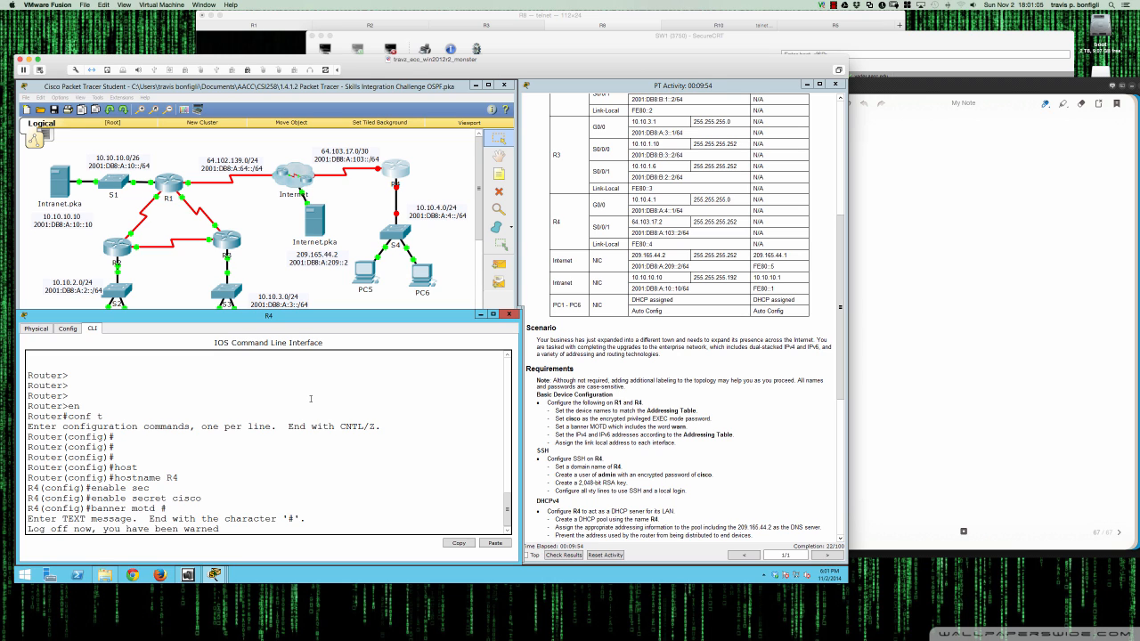
text( - warn)
key(Return)
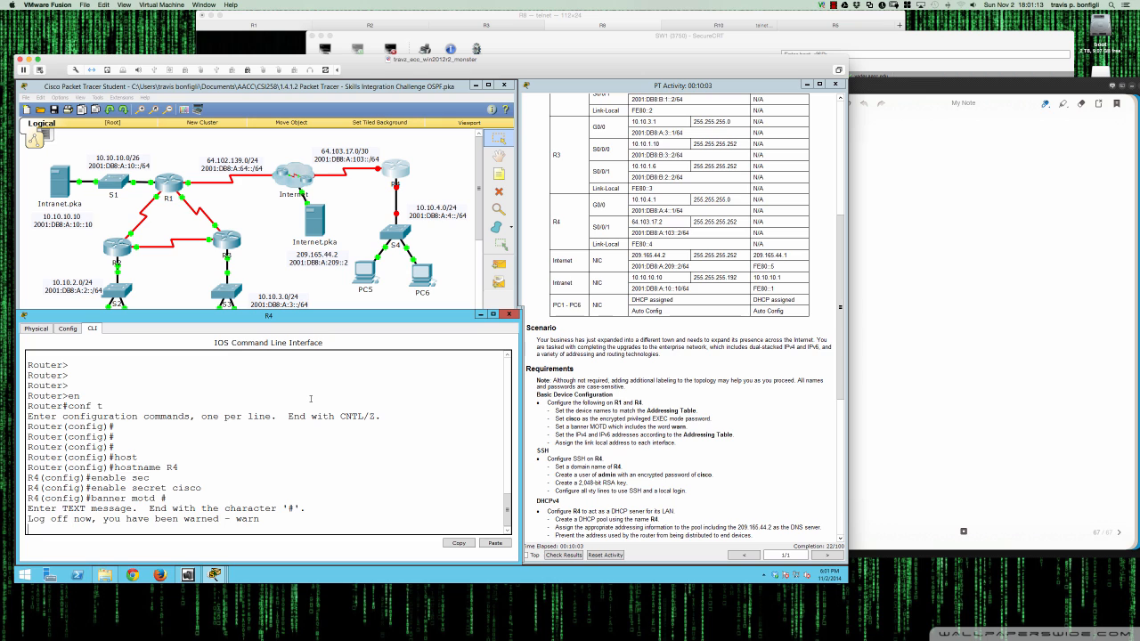
text(#)
key(Return)
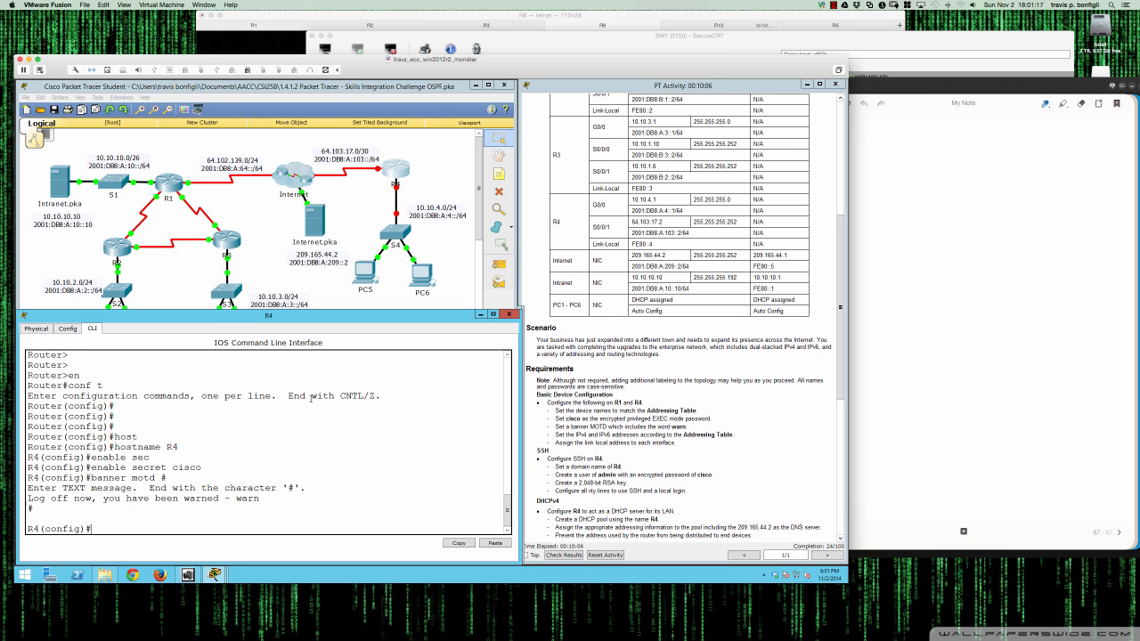
key(Return)
key(Return)
key(Return)
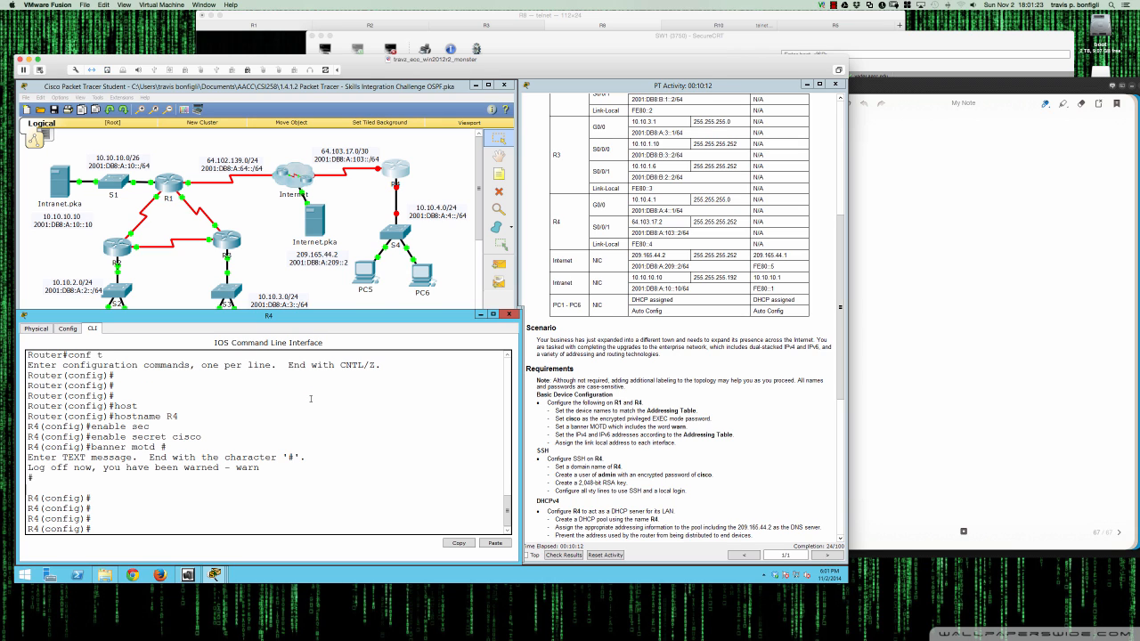
- List R4's interface statuses with do sh ip int bri
text(int gi)
key(BackSpace)
key(BackSpace)
key(BackSpace)
text(do sh ip int bri)
key(Return)
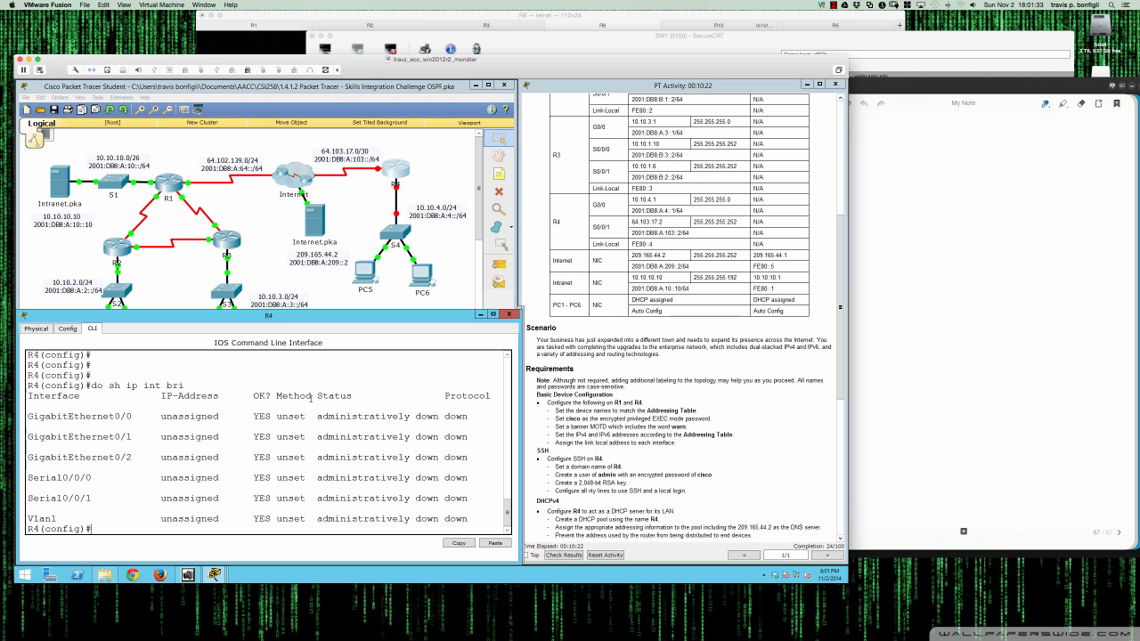
- Give GigabitEthernet0/0 address 10.10.4.1 255.255.255.0 and bring it up with no shut
key(Return)
key(Return)
key(Return)
text(int)
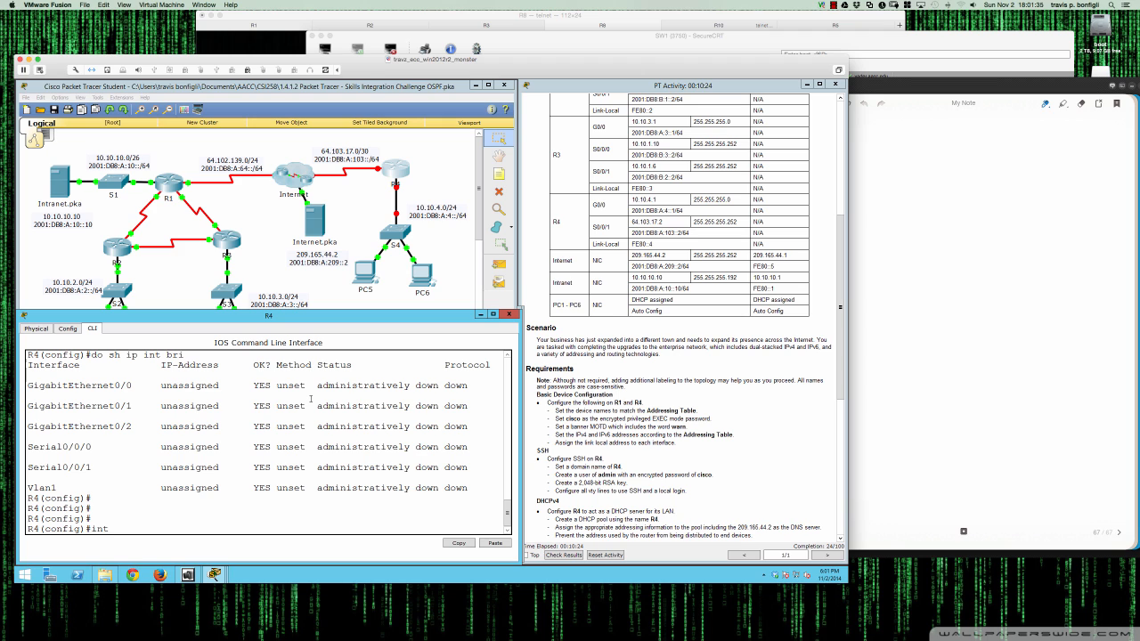
text( gi0/0)
key(Return)
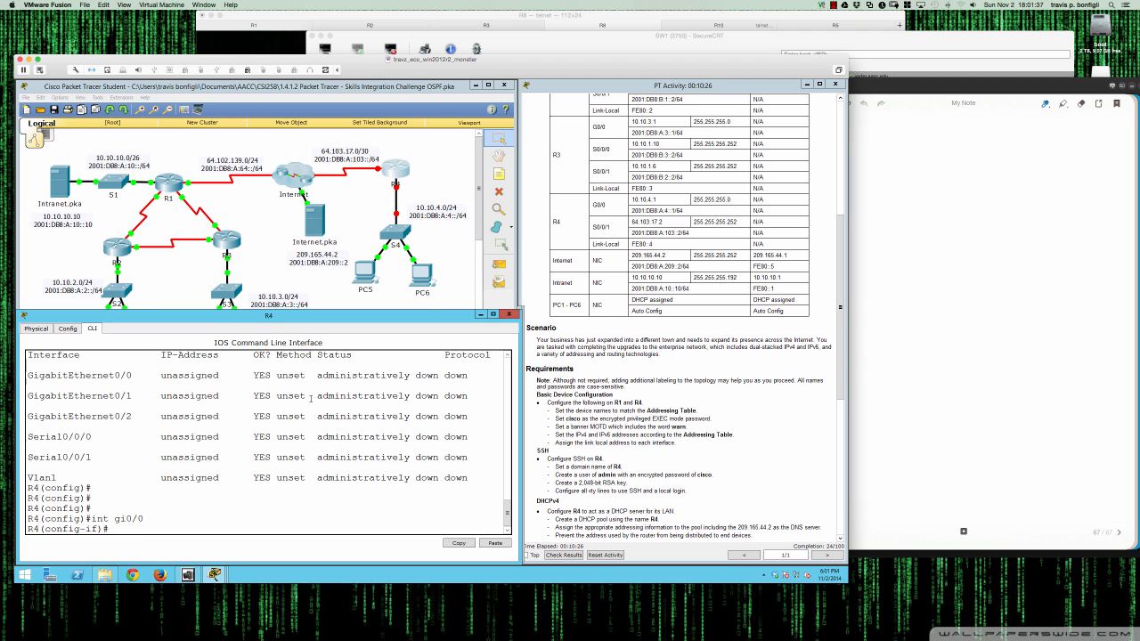
key(Return)
key(Return)
key(Return)
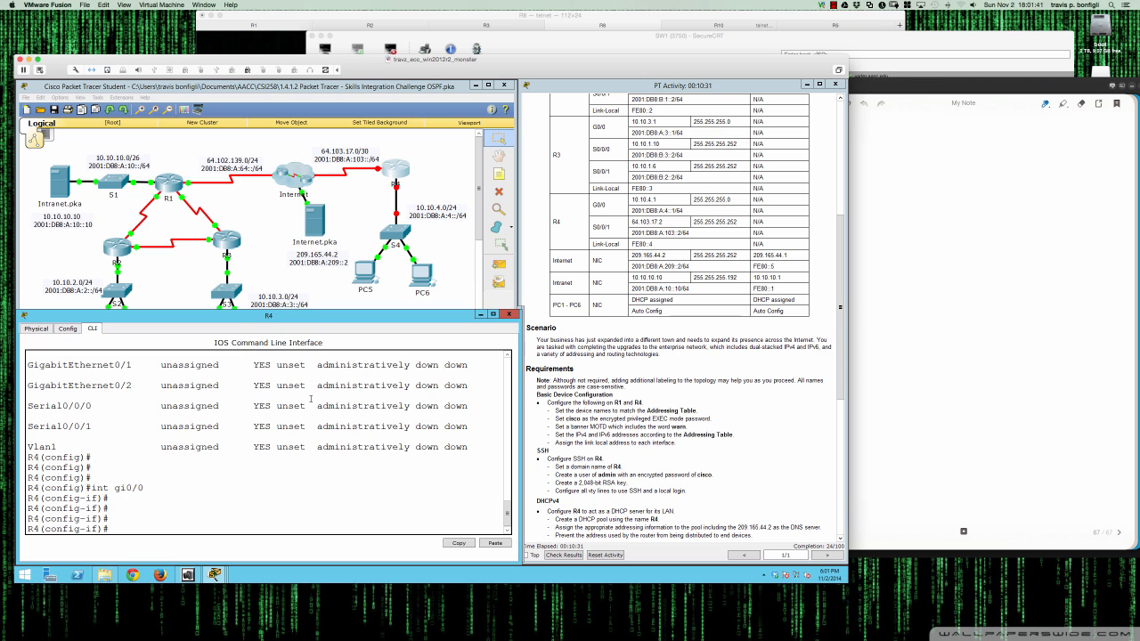
text(ip add 10.10.4.1 255.255.255.0)
key(Return)
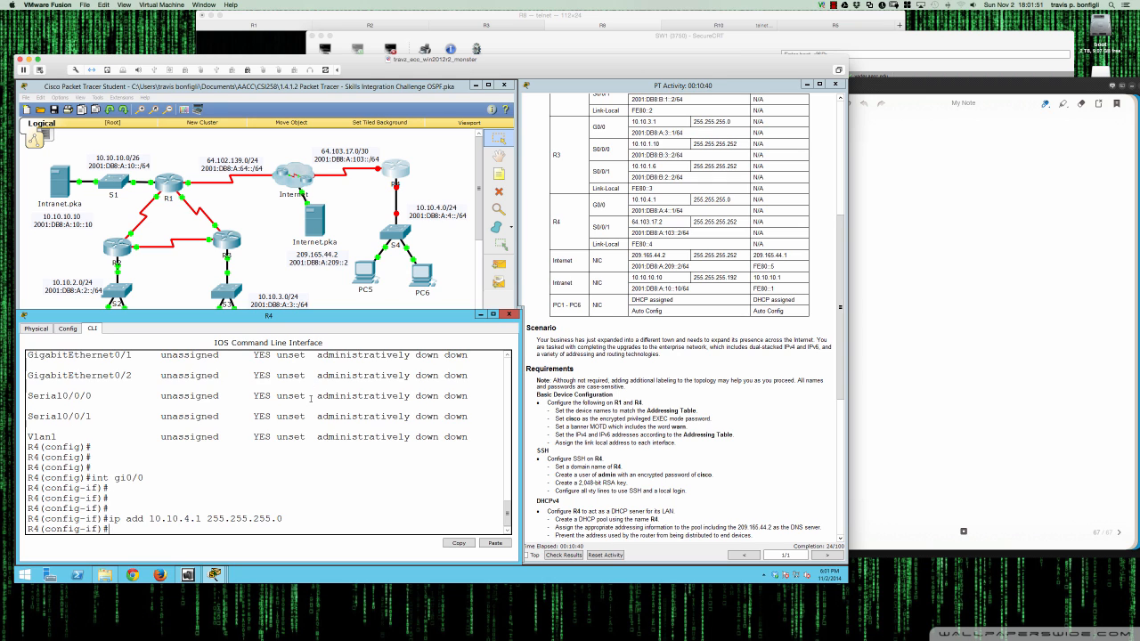
text(ipv)
key(BackSpace)
key(BackSpace)
text(no shut)
key(Return)
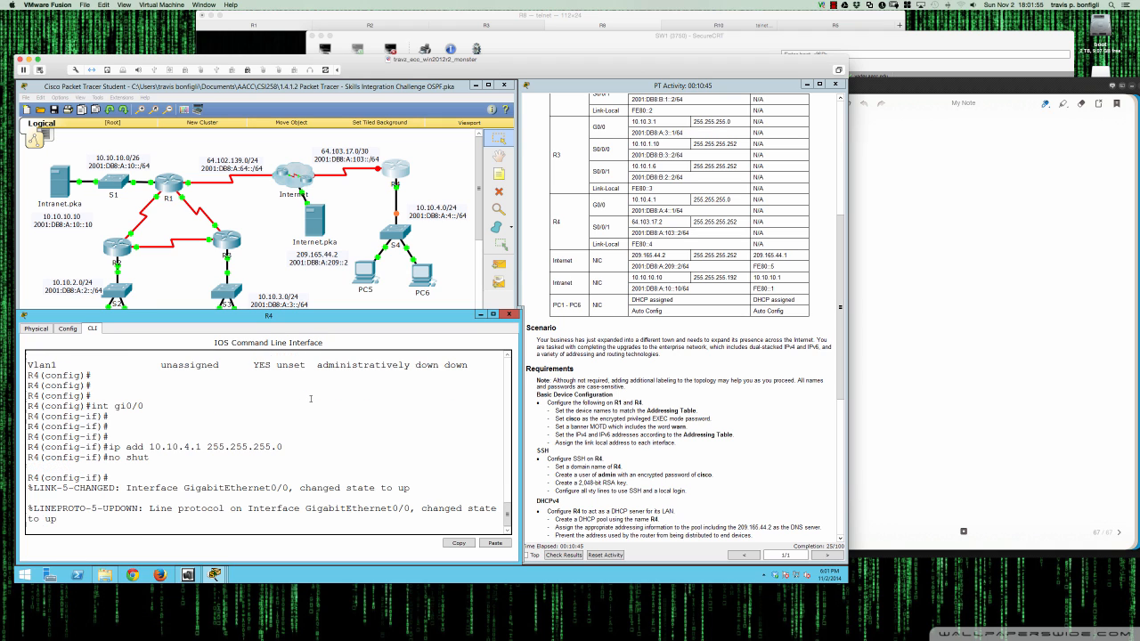
- Add IPv6 2001:db8:a:4::1/64 and link-local fe80::4 to GigabitEthernet0/0
key(Return)
key(Return)
key(Return)
key(Return)
key(Return)
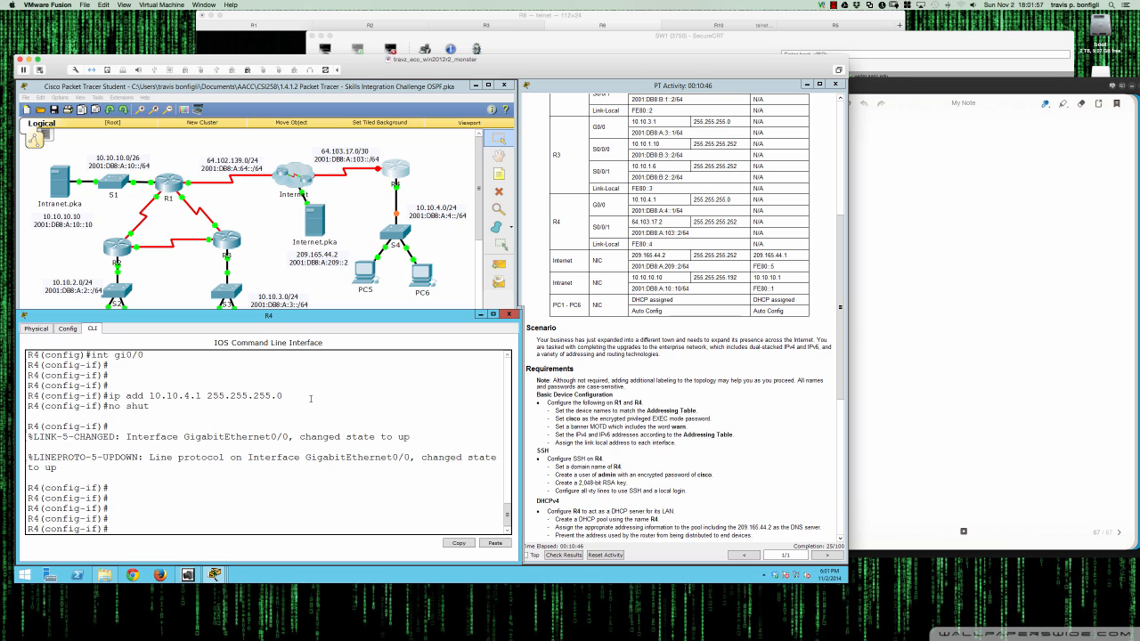
text(ipv6 addr 2001:db8:a:4::1/64)
key(Return)
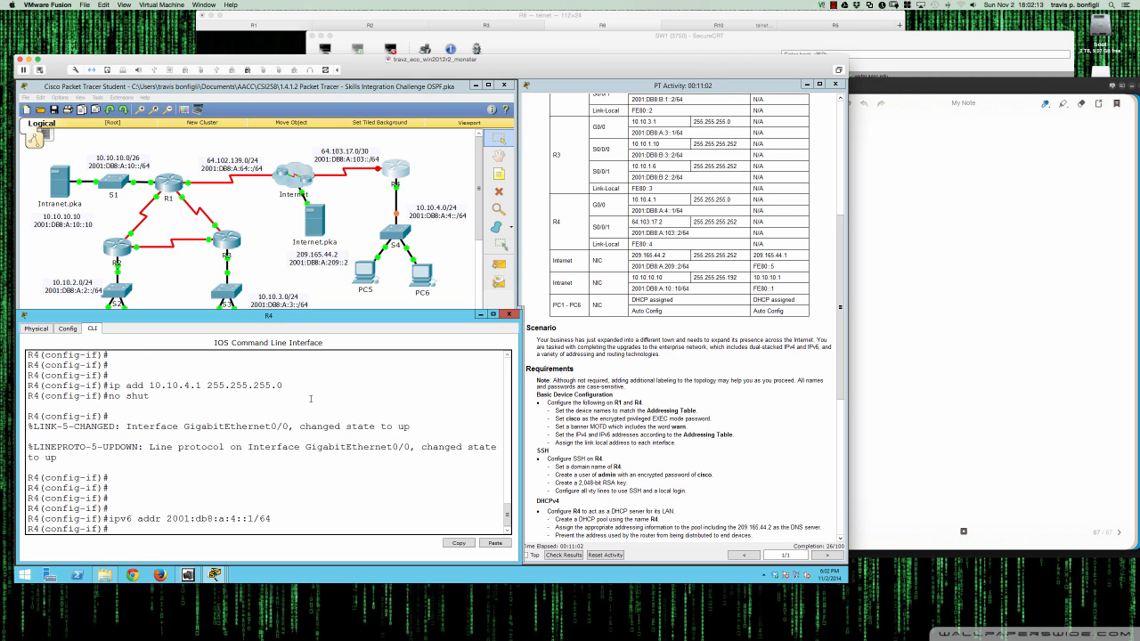
text(ipv6 addr fe80::4 link)
key(Tab)
key(Return)
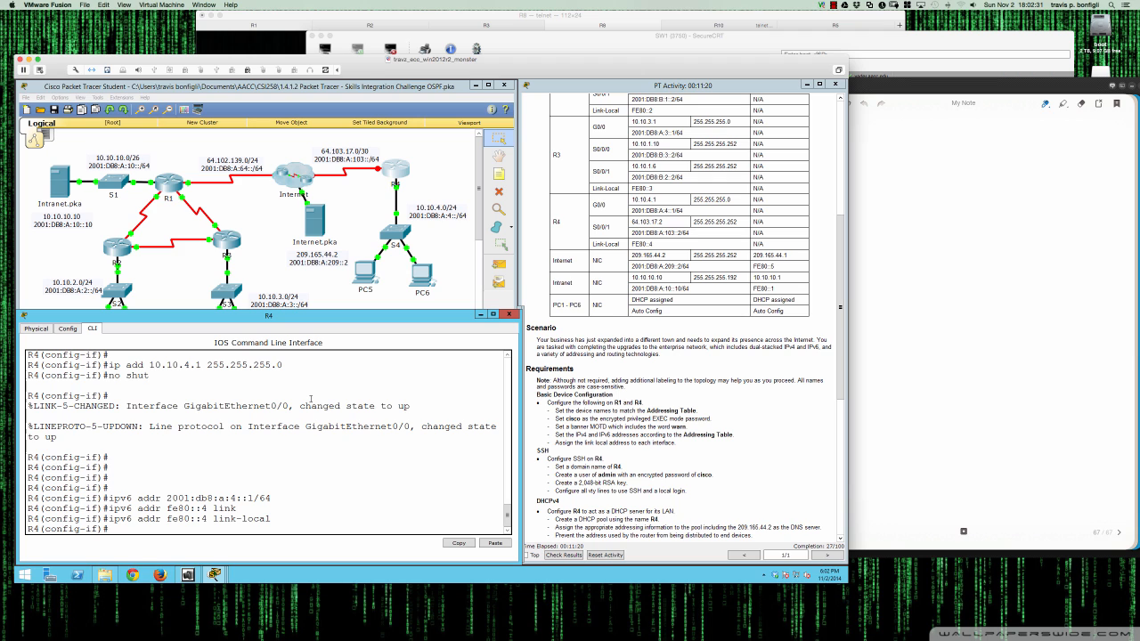
- Move to interface configuration for Serial0/0/1
key(Return)
key(Return)
text(int s0/0/1)
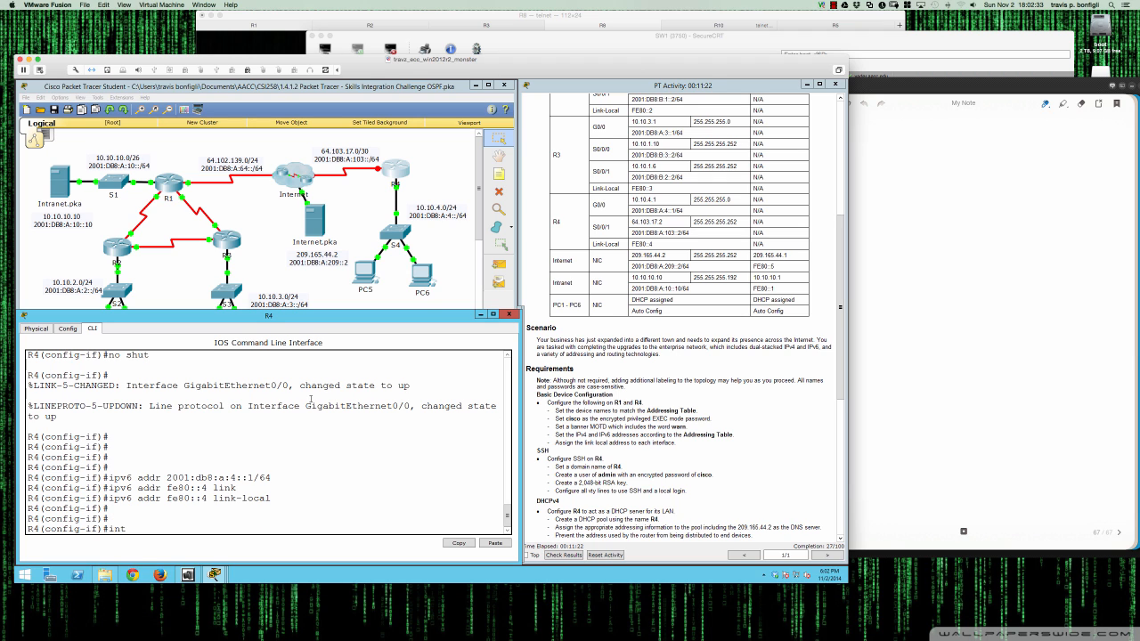
key(Return)
- Enable Serial0/0/1 and assign it 64.103.17.2 255.255.255.252
text(no shut)
key(Return)
key(Return)
key(Return)
key(Return)
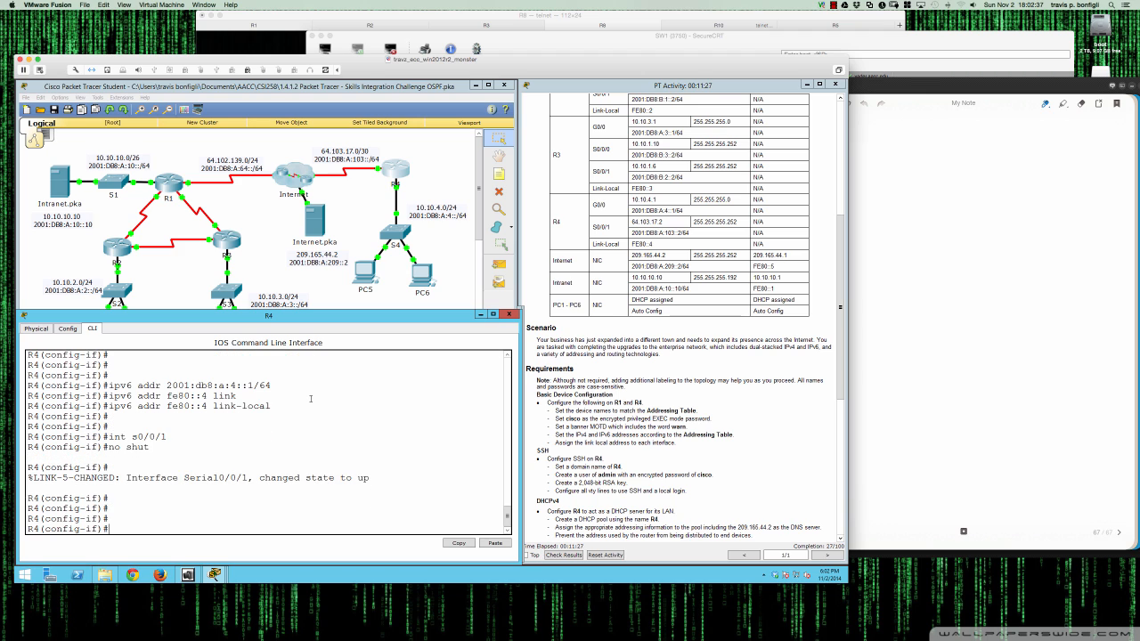
text(ip)
text(a)
text(dd)
text( 64.10)
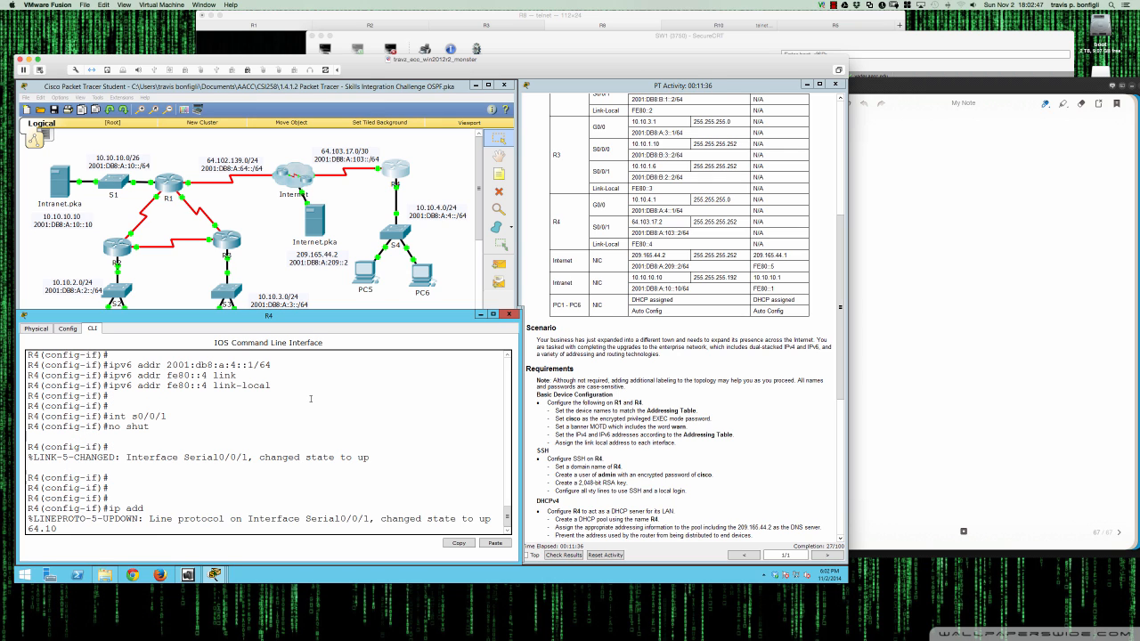
text(3.17.2 255.255.255.252)
key(Return)
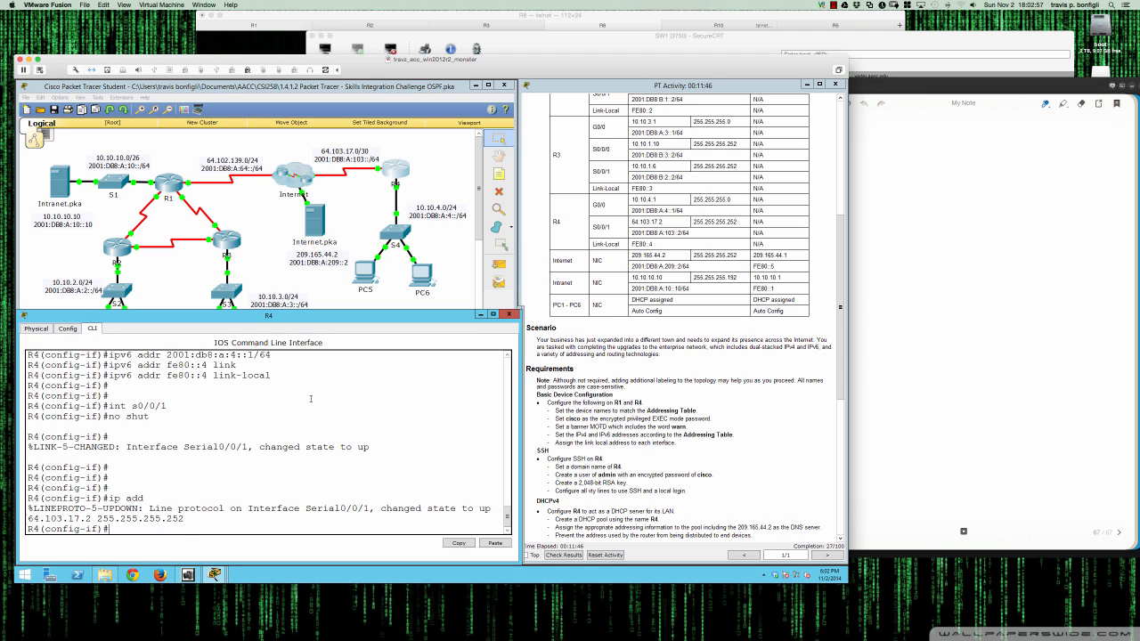
key(Return)
key(Return)
- Add IPv6 2001:db8:a:103::2/64 and link-local fe80::4 to Serial0/0/1
text(ipv6 add)
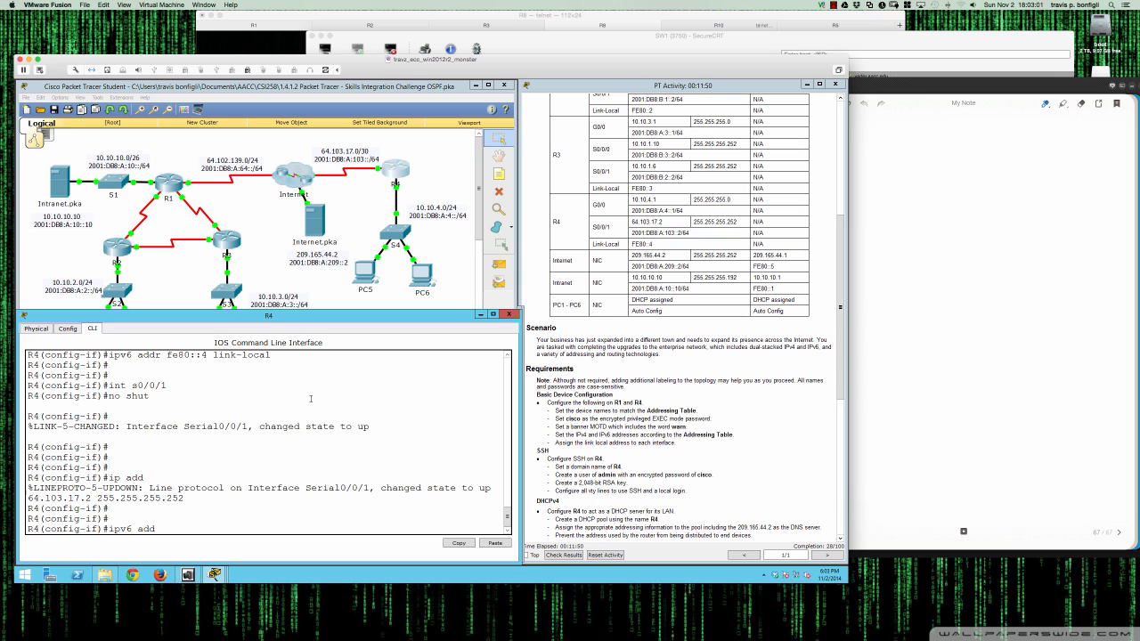
text( 2001:db)
text(8)
text(:)
text(a10-)
key(BackSpace)
key(BackSpace)
text(:103::2/64)
key(Return)
text(ipv6 add fe80::4 link)
key(Tab)
key(Return)
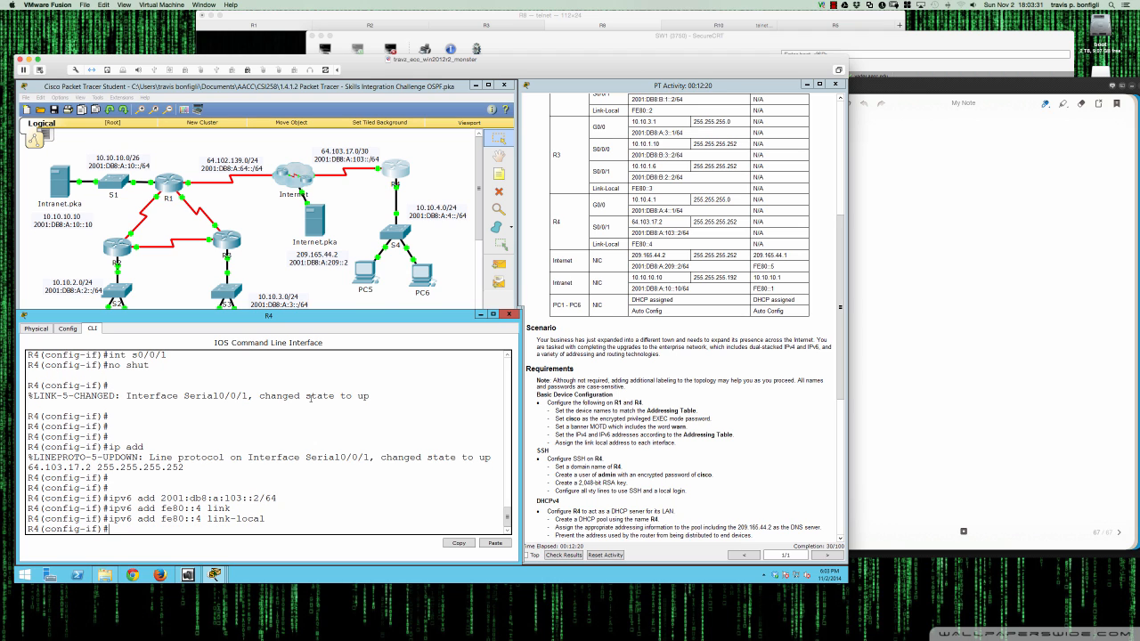
- Leave configuration mode with end, back to the R4# prompt
key(Return)
key(Return)
key(Return)
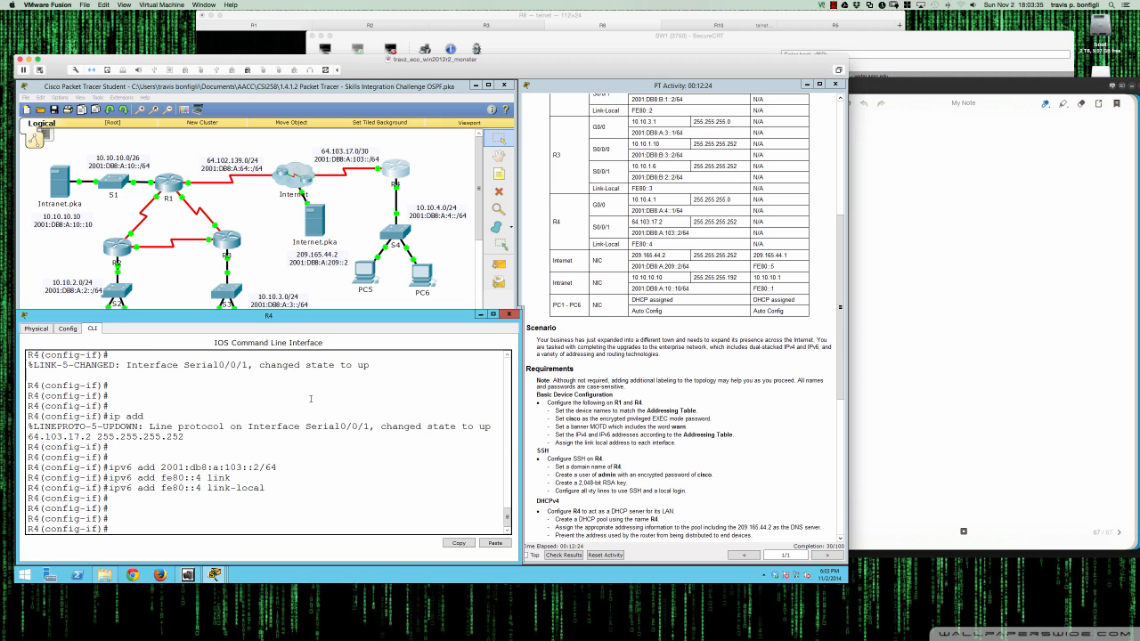
text(end)
key(Return)
key(Return)
key(Return)
key(Return)
key(Return)
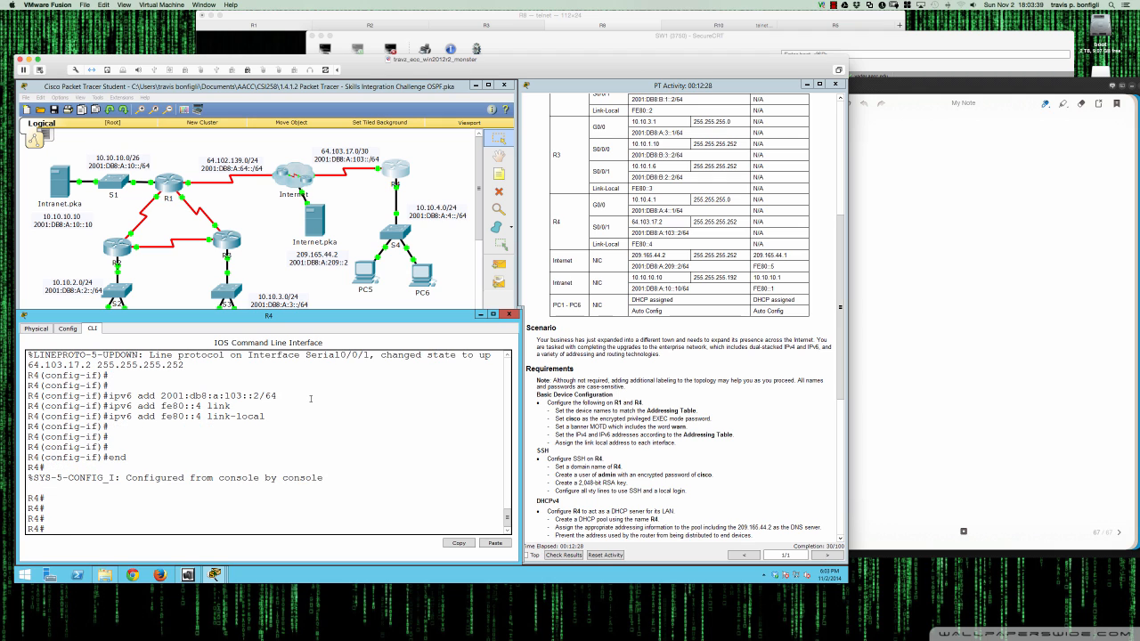
- Save R4's running configuration to startup memory with wri mem
text(wri mem)
key(Return)
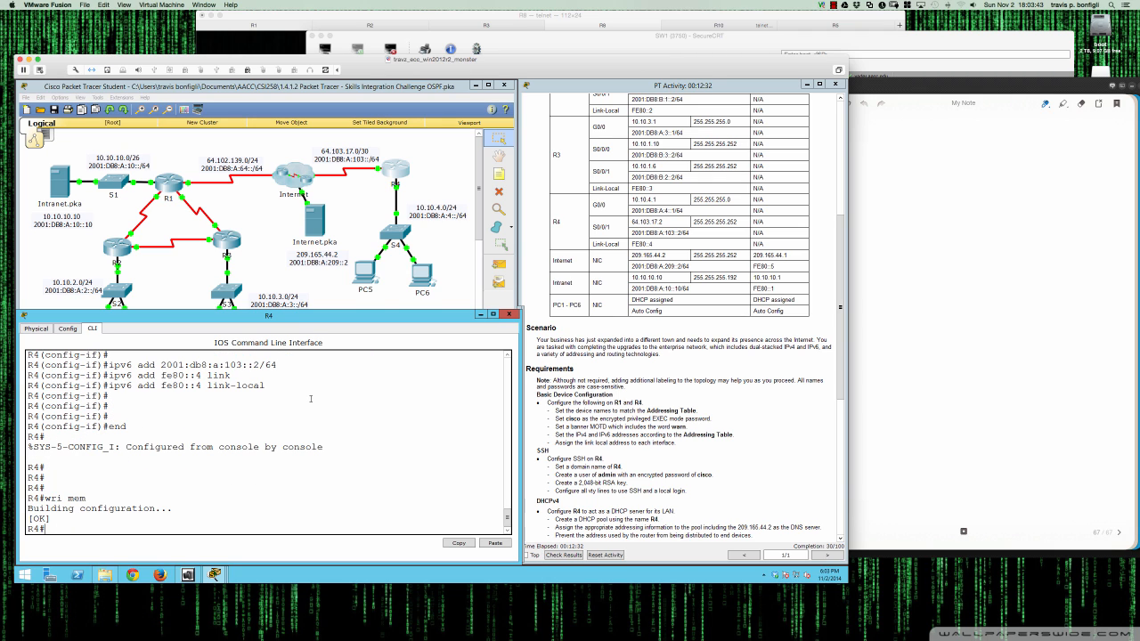
key(Return)
key(Return)
key(Return)
key(Return)
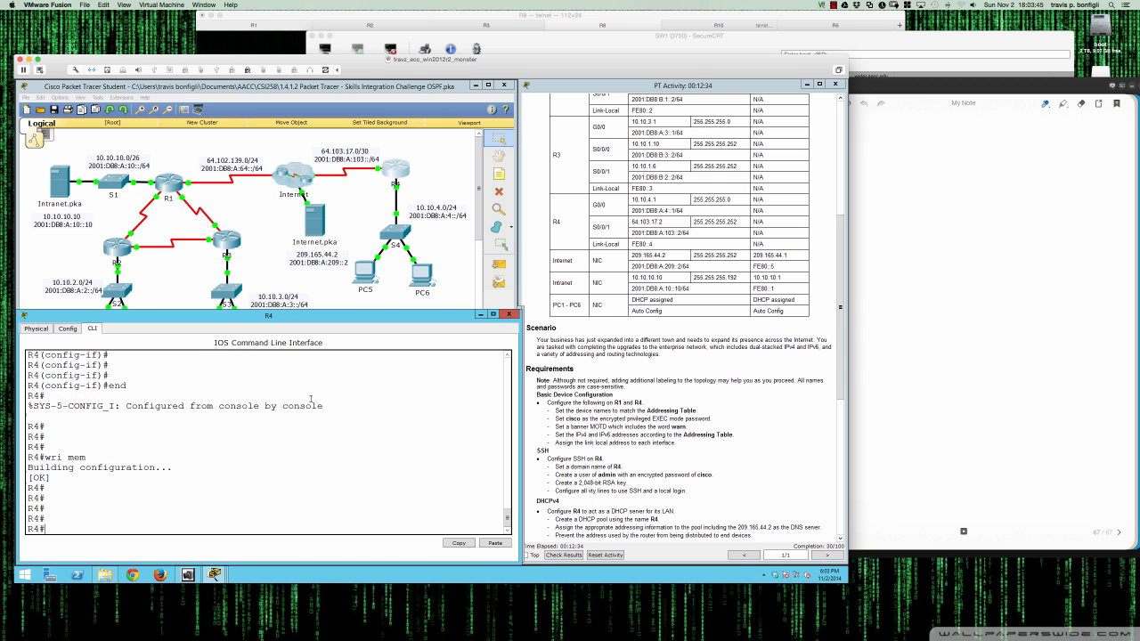
key(Return)
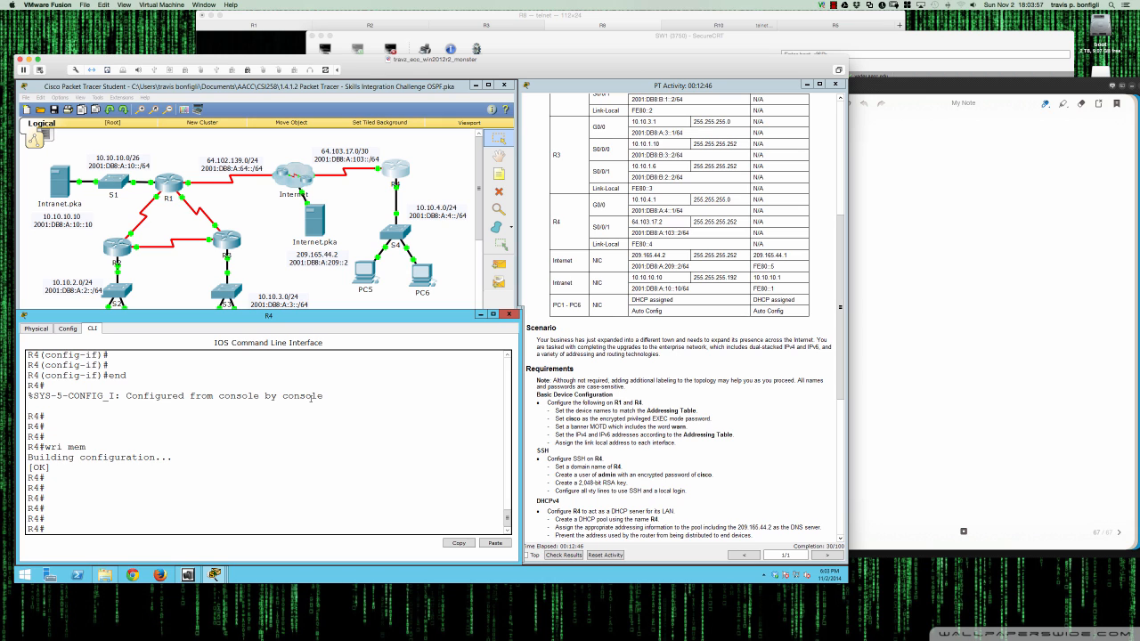
key(Return)
key(Return)
key(Return)
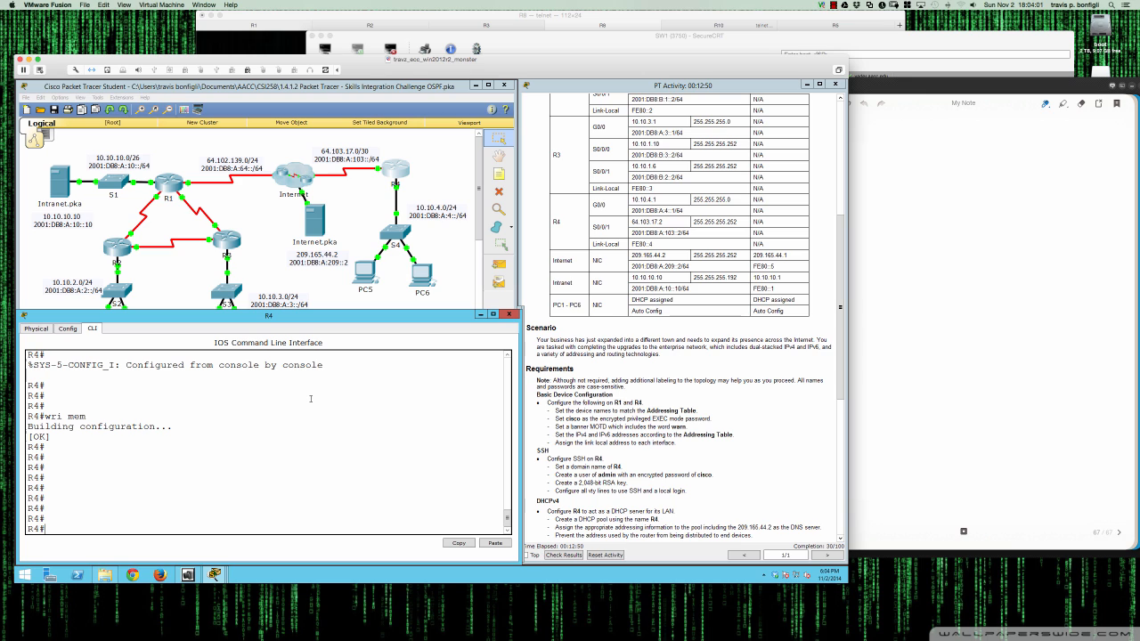
- In global configuration, set R4's IP domain name to R4
text(conf t)
key(Return)
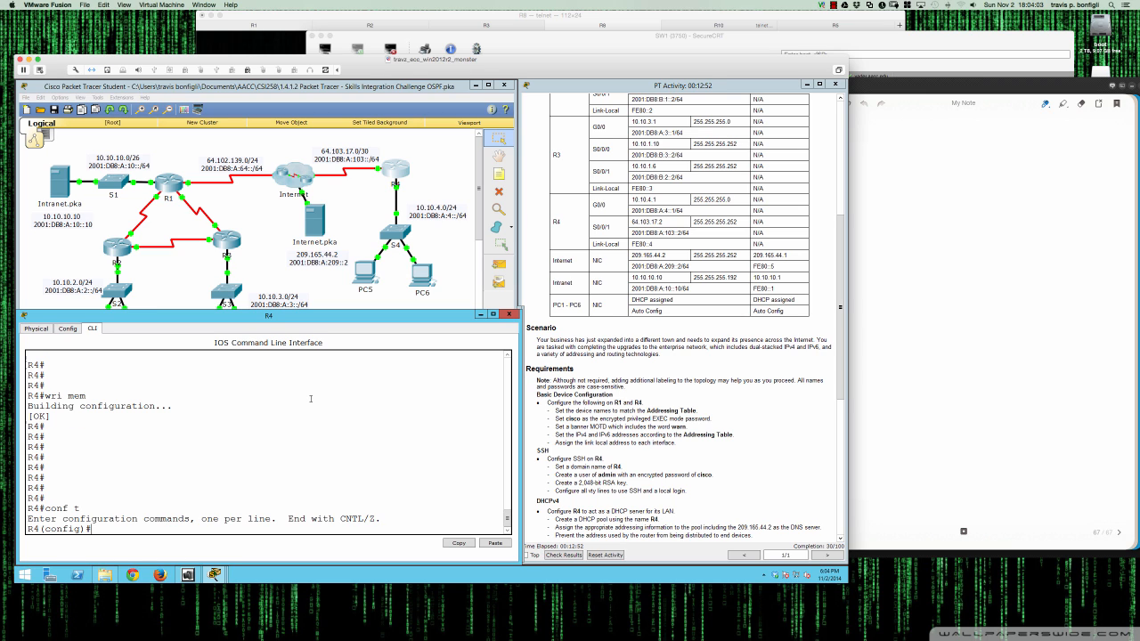
text(ip domian)
text(an)
text(-name R4)
key(Return)
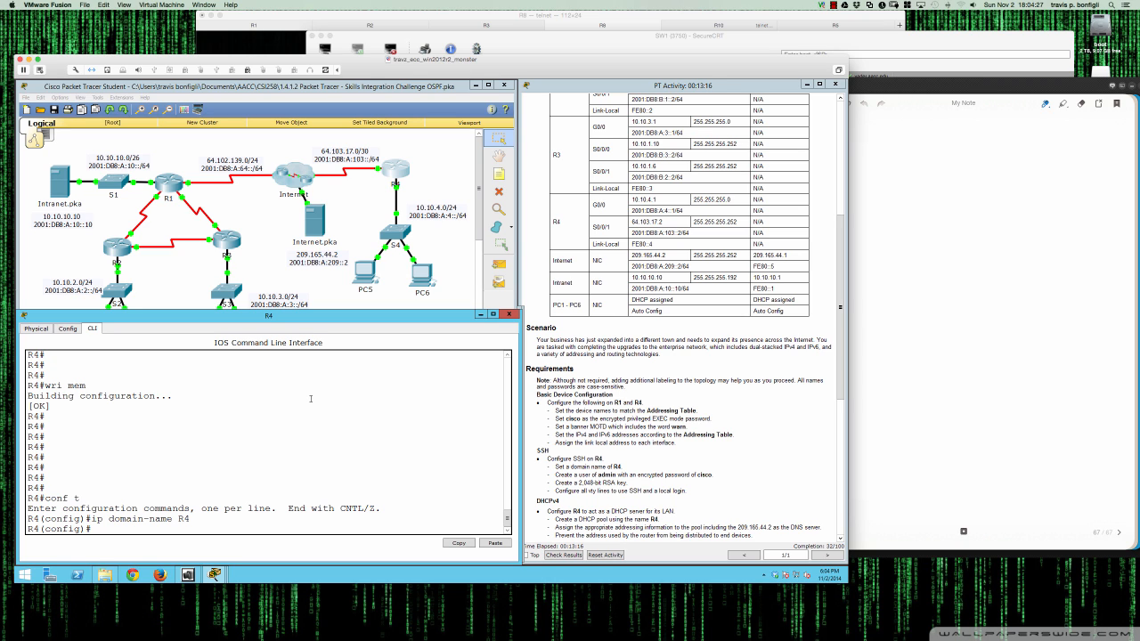
key(Return)
key(Return)
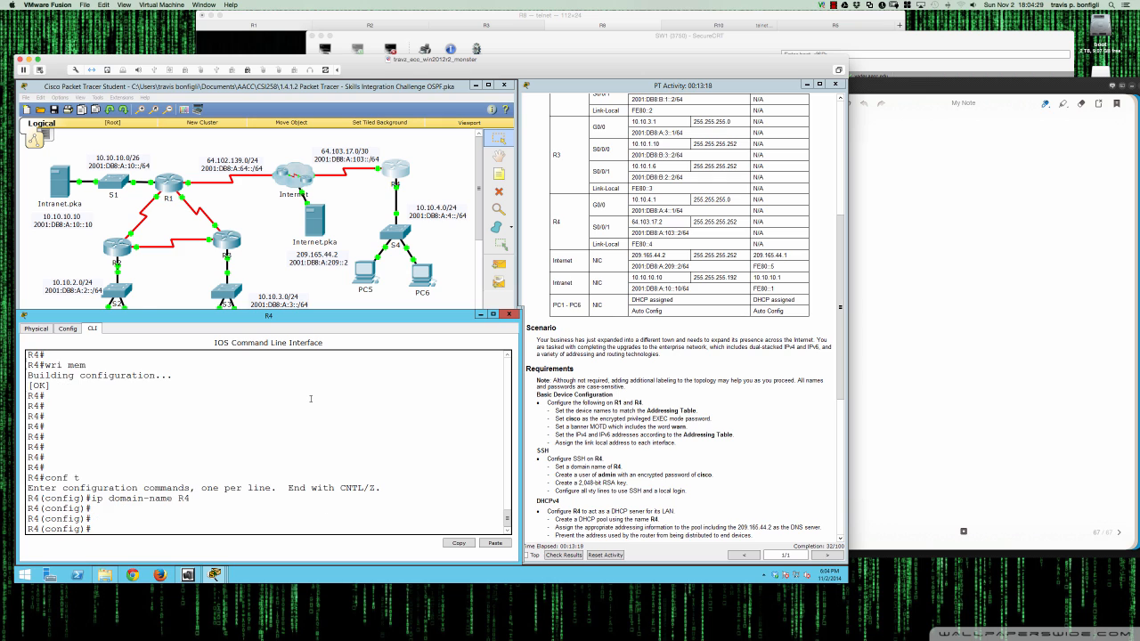
- Create local user admin with an encrypted secret password
text(user)
key(Tab)
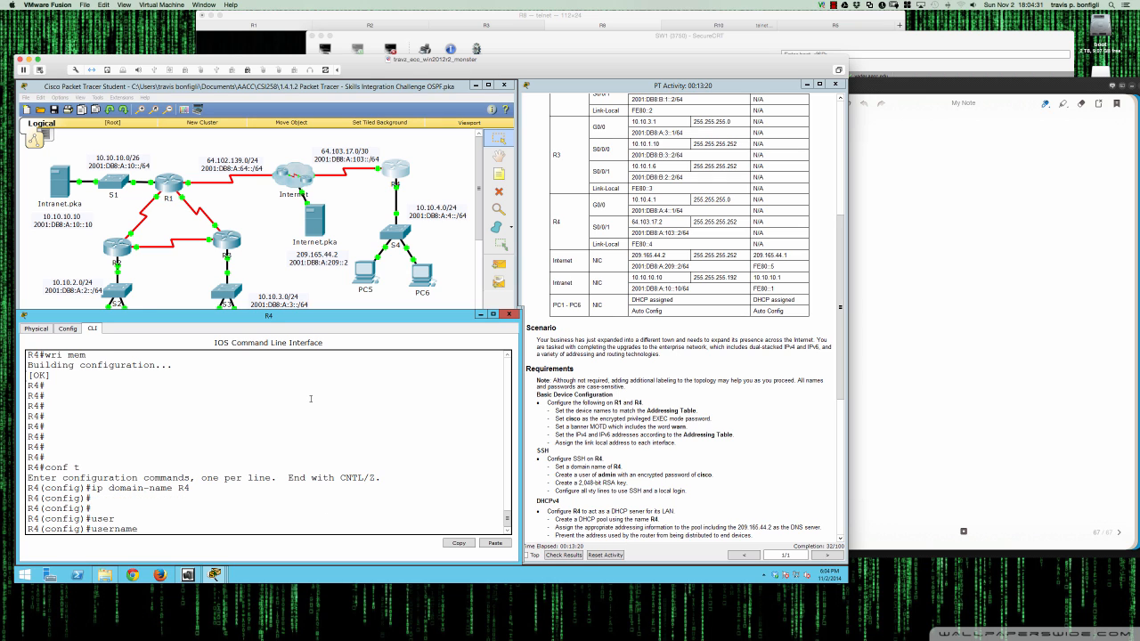
text(admin pas)
key(Tab)
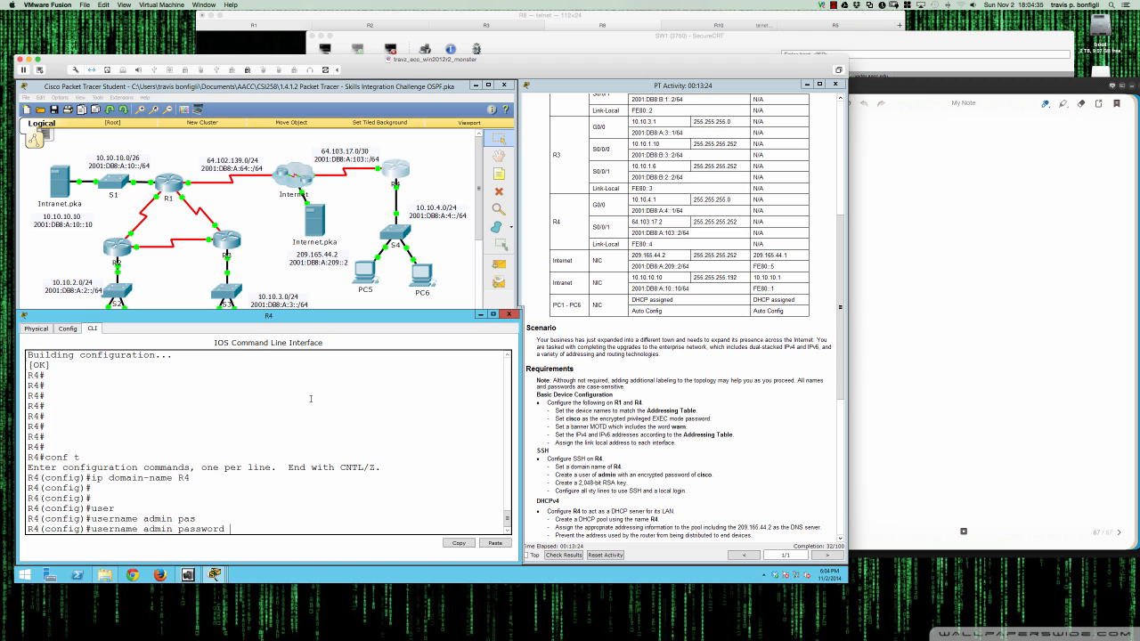
text(?)
key(BackSpace)
key(BackSpace)
key(BackSpace)
key(BackSpace)
key(BackSpace)
key(BackSpace)
key(BackSpace)
key(BackSpace)
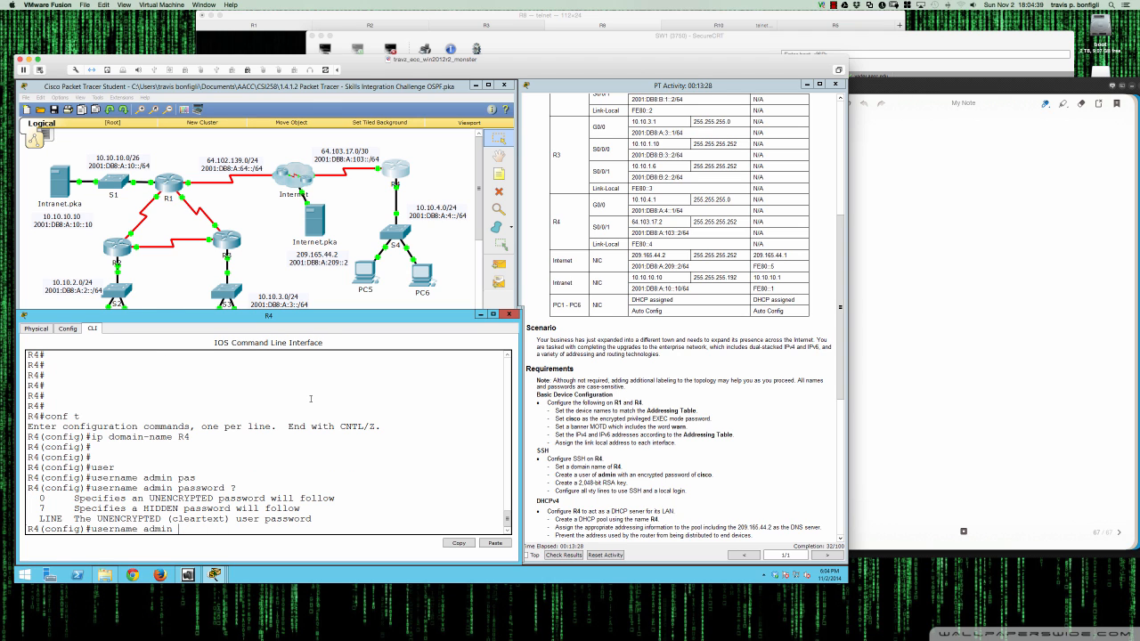
text(?)
text(s)
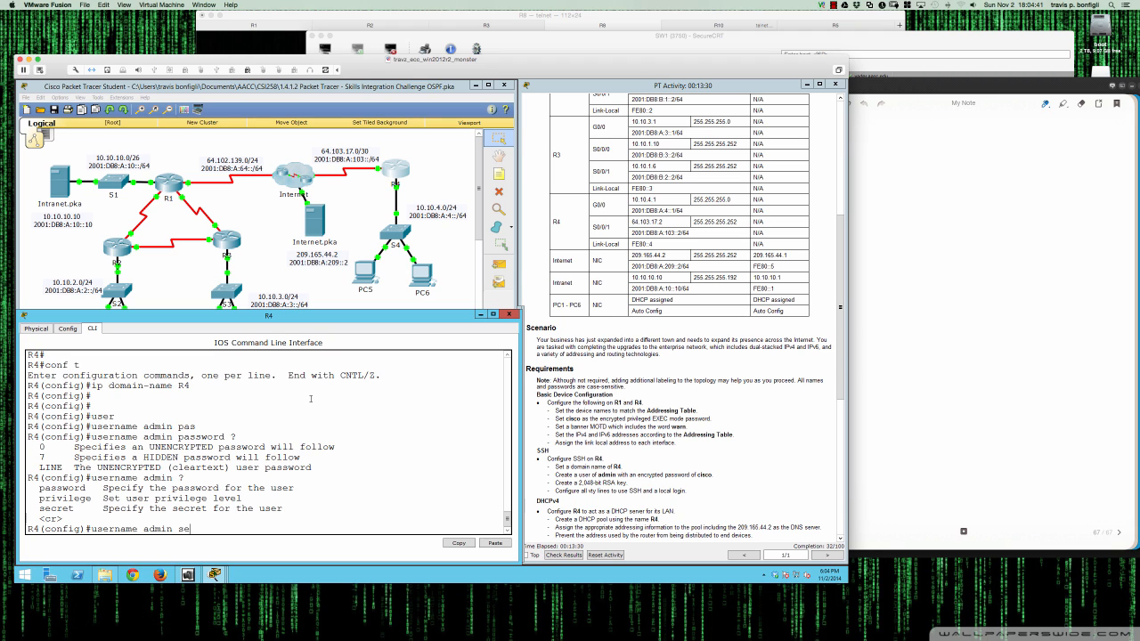
text(ec)
key(Tab)
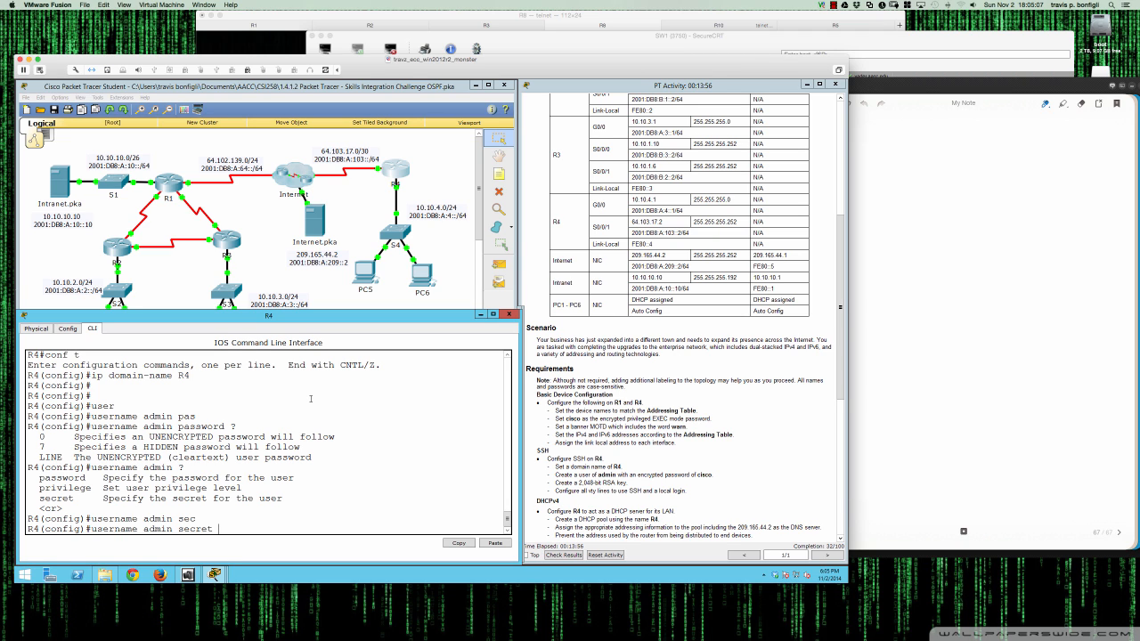
text(cisco)
key(Return)
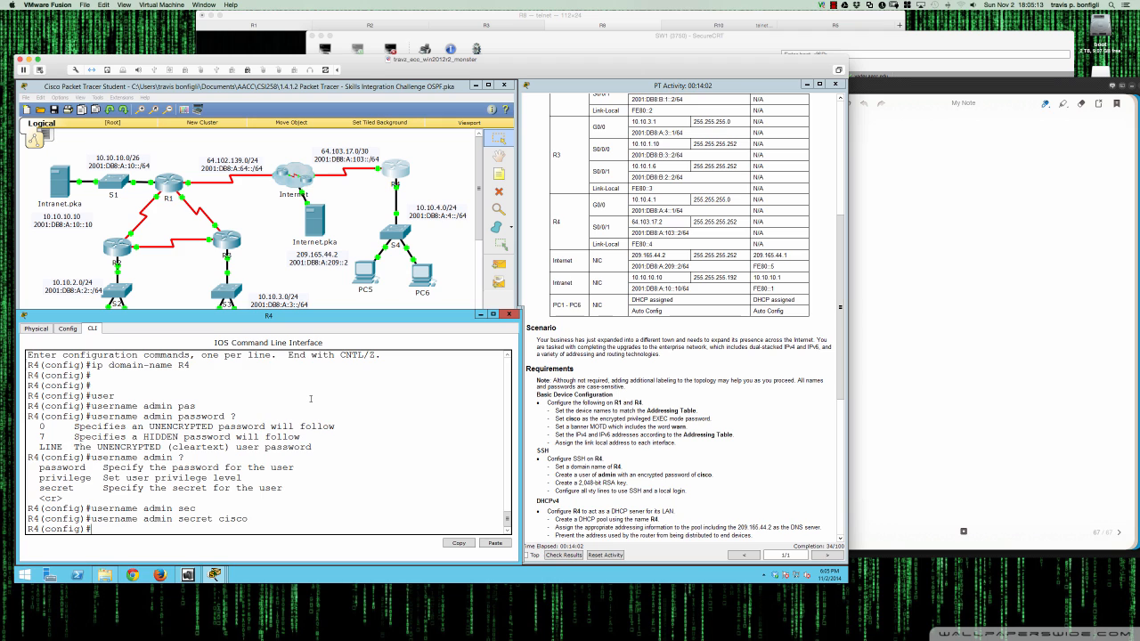
key(Return)
key(Return)
- Page through do sh run to find the admin user's hashed secret, then quit the listing
text(do sh run)
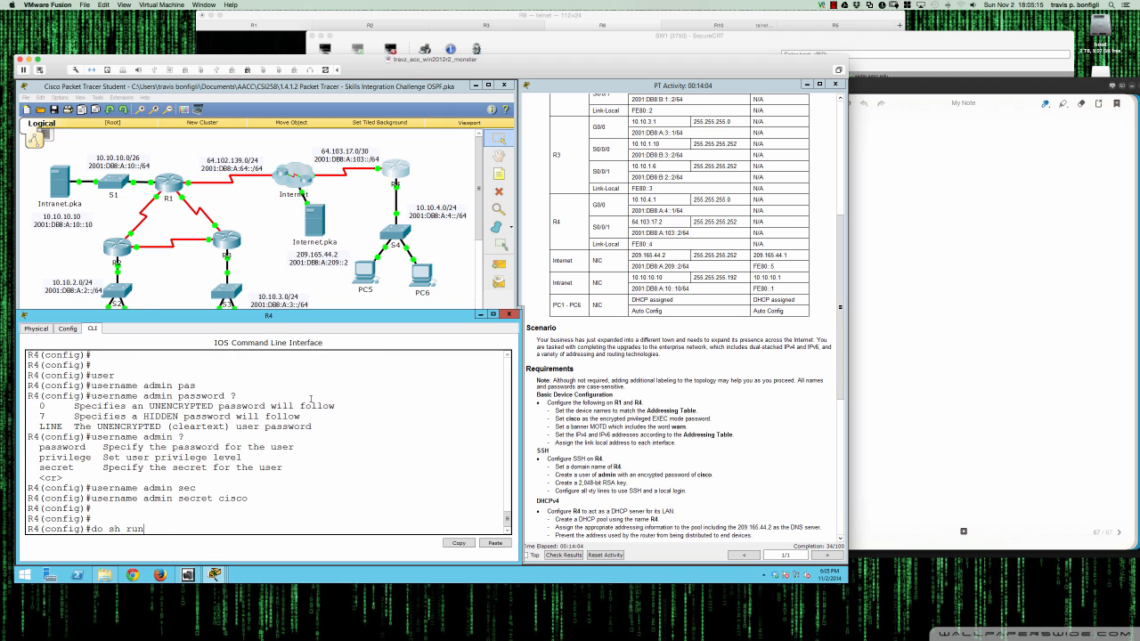
key(Return)
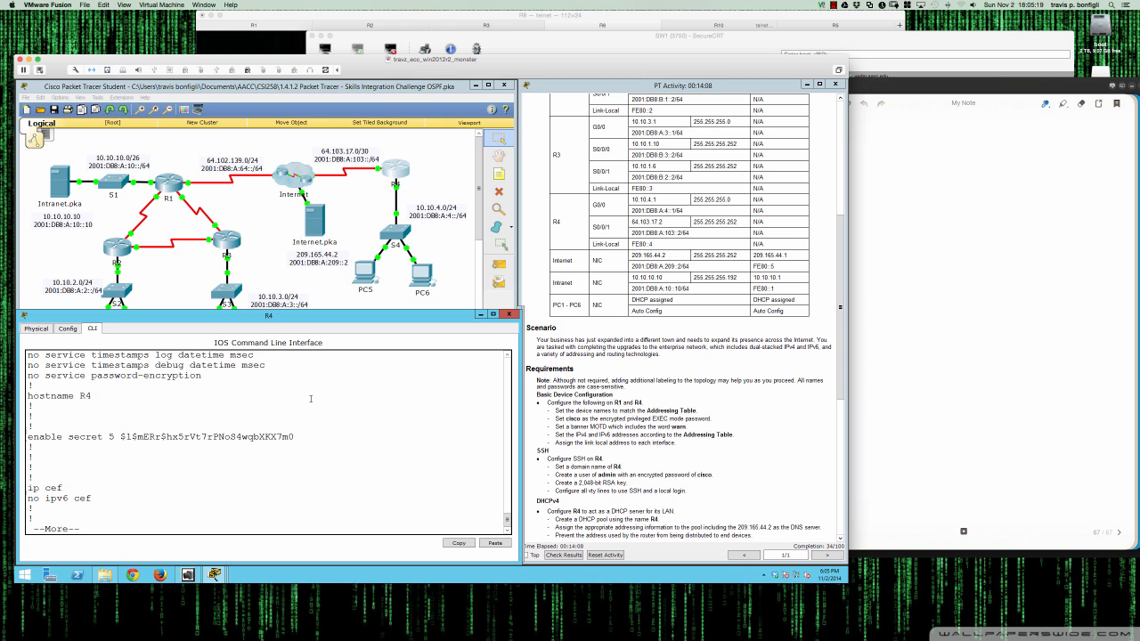
key(space)
key(space)
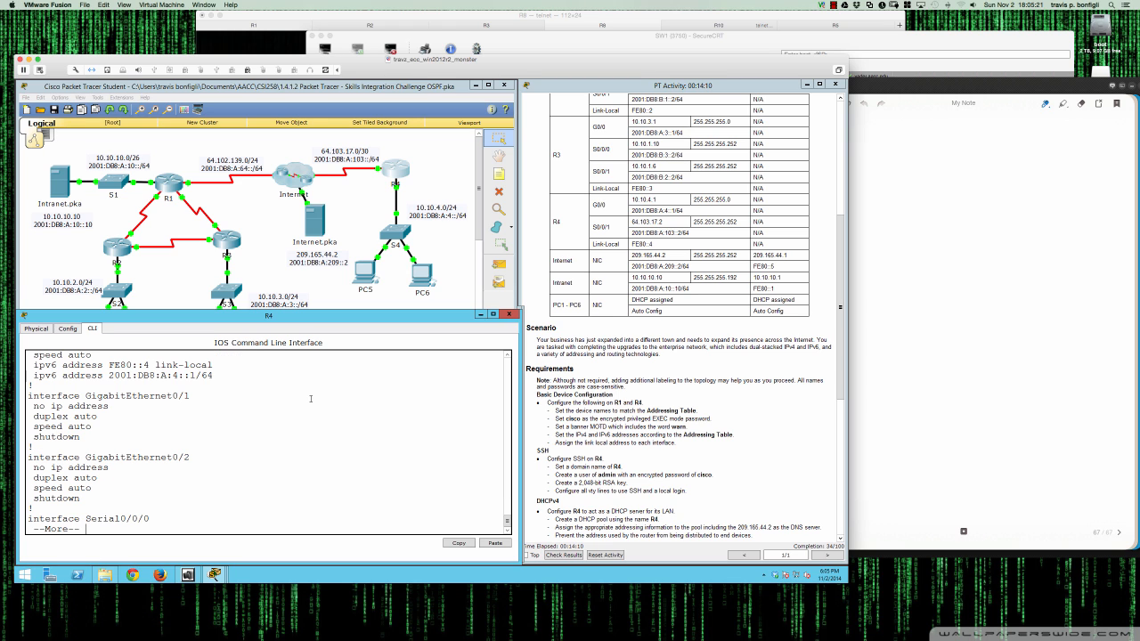
scroll(296, 440, up, 10)
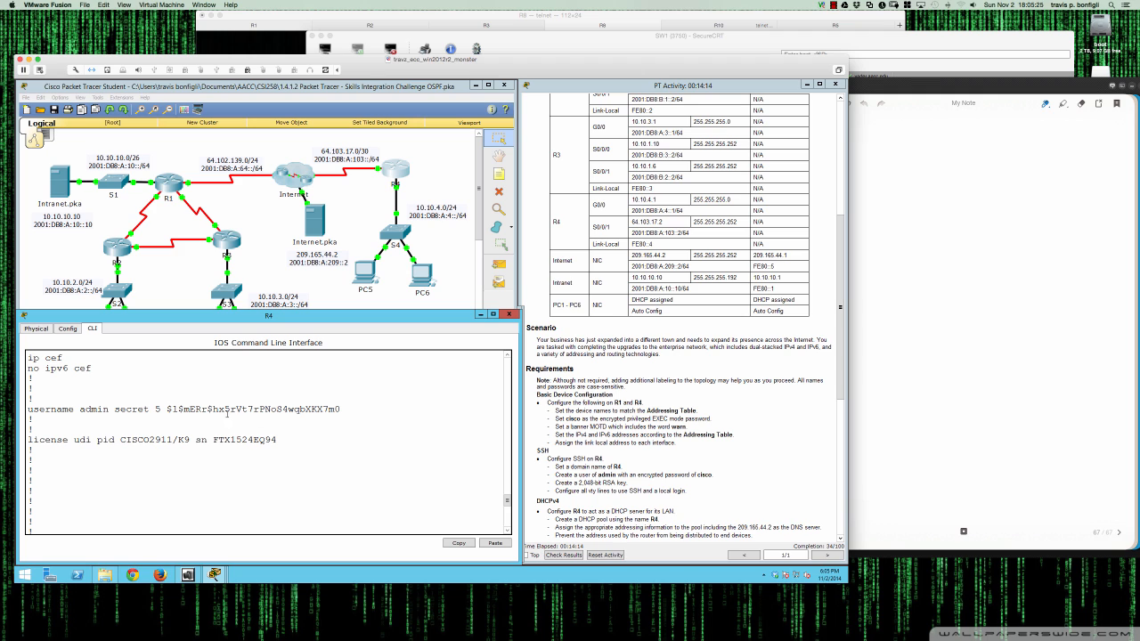
scroll(232, 419, up, 2)
scroll(232, 420, up, 1)
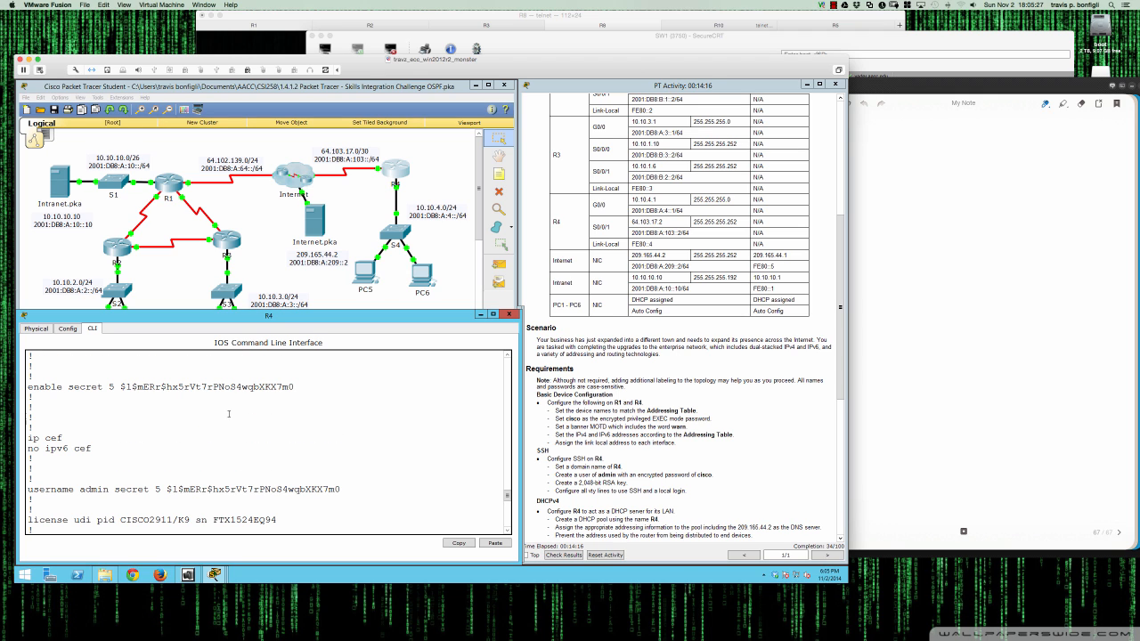
drag(166, 489, 331, 489)
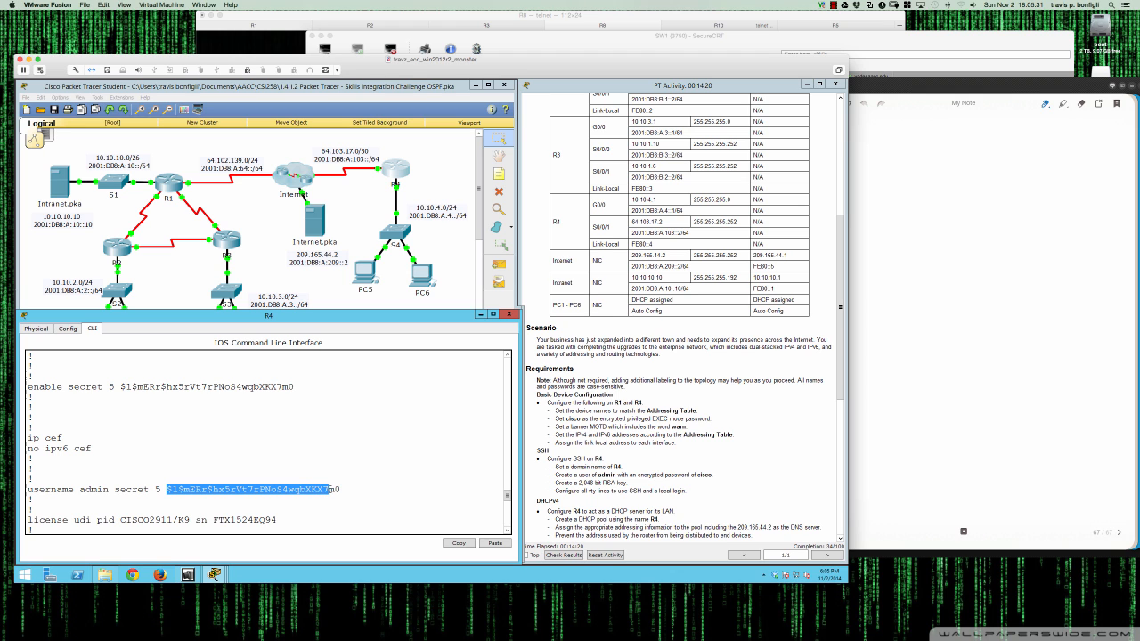
click(367, 489)
scroll(367, 489, down, 10)
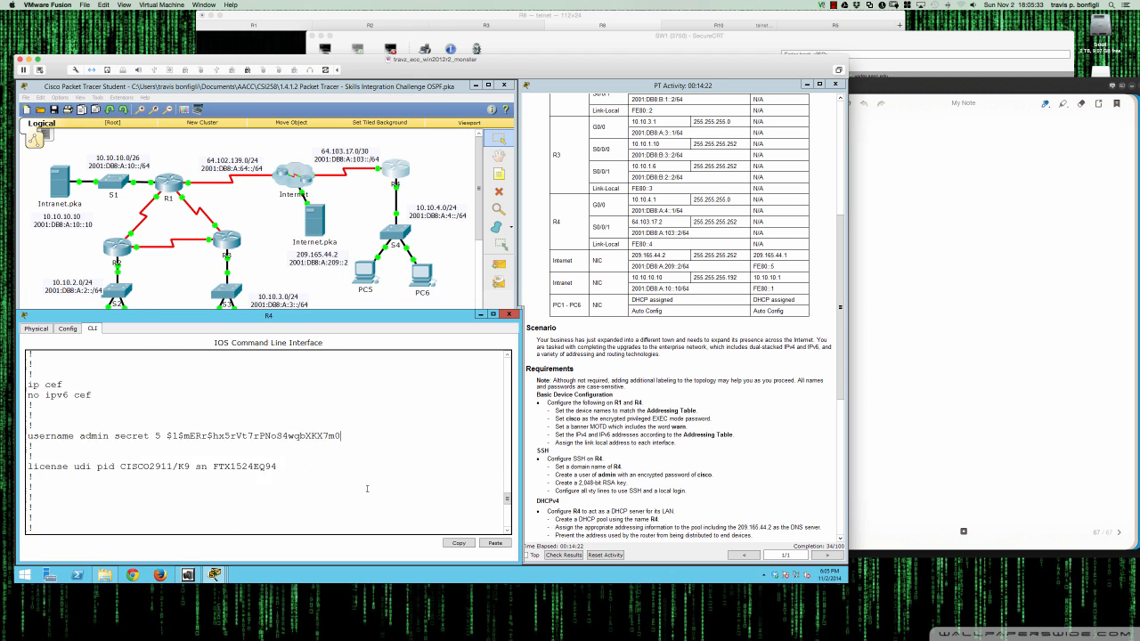
key(q)
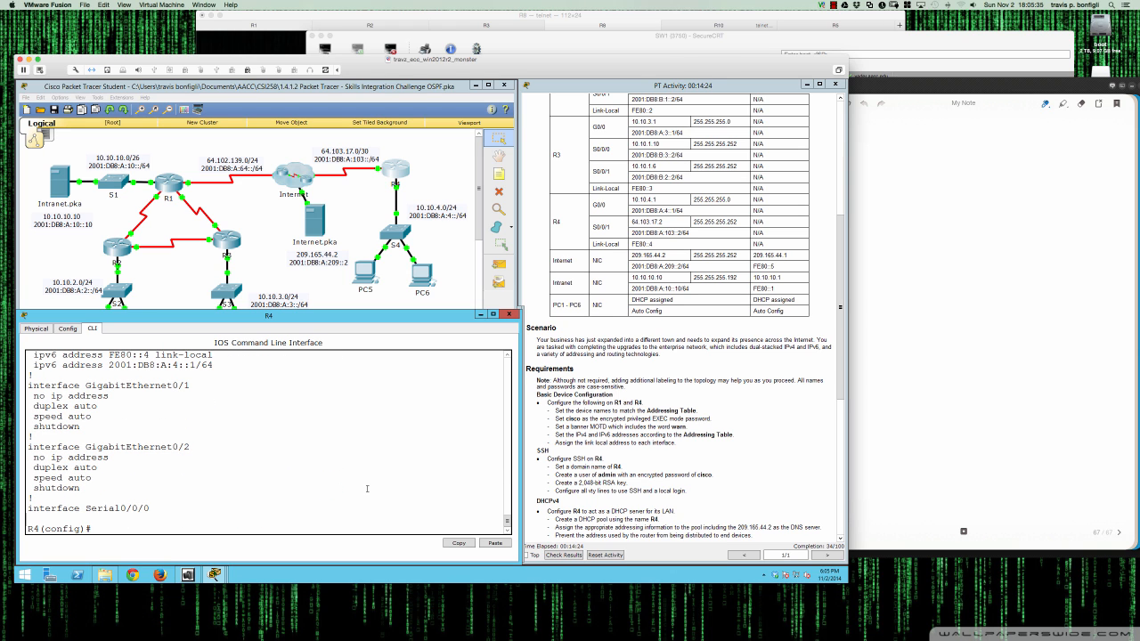
key(Return)
key(Return)
key(Return)
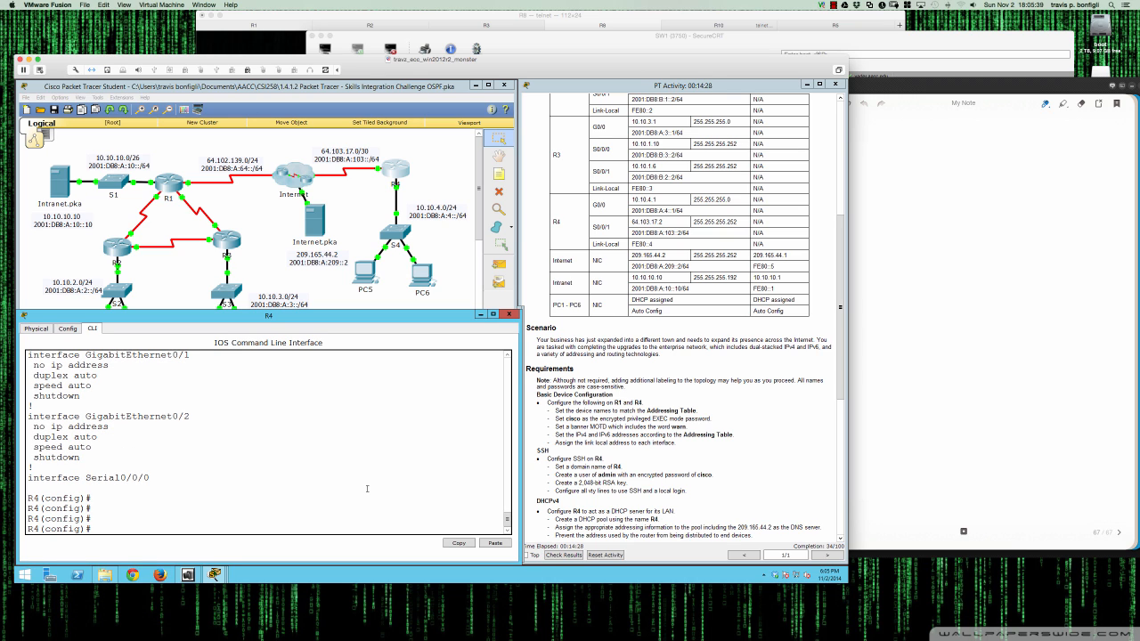
- Run crypto key generate rsa, confirm replacing keys, and use a 2048-bit modulus
text(cryp)
key(Tab)
text(key gener)
key(Tab)
text(rsa ?)
key(Return)
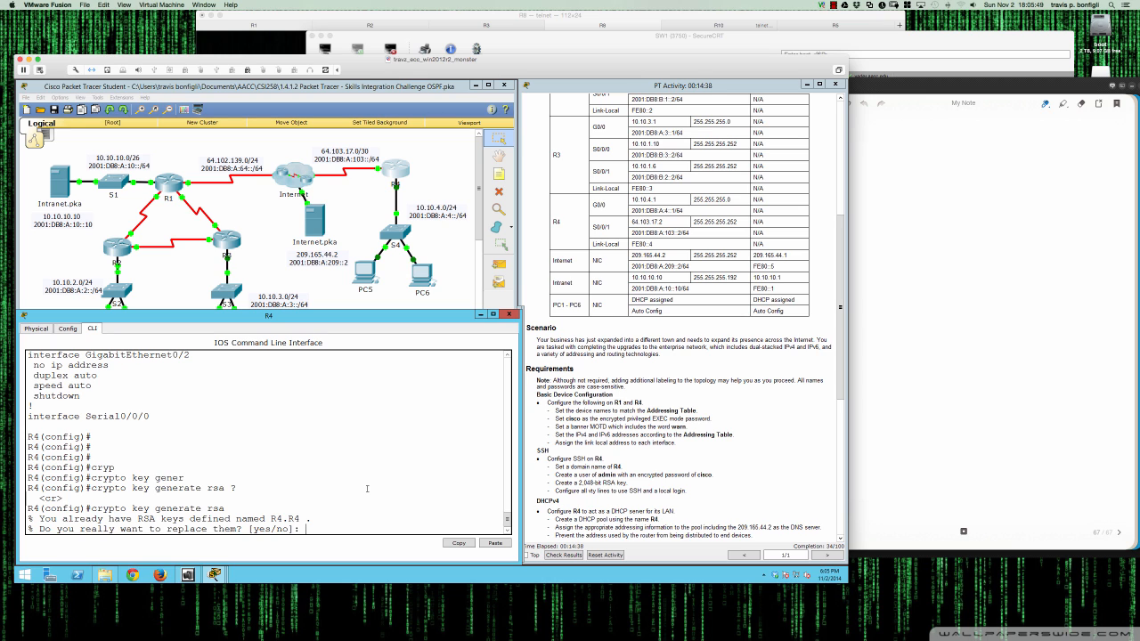
text(yes)
key(Return)
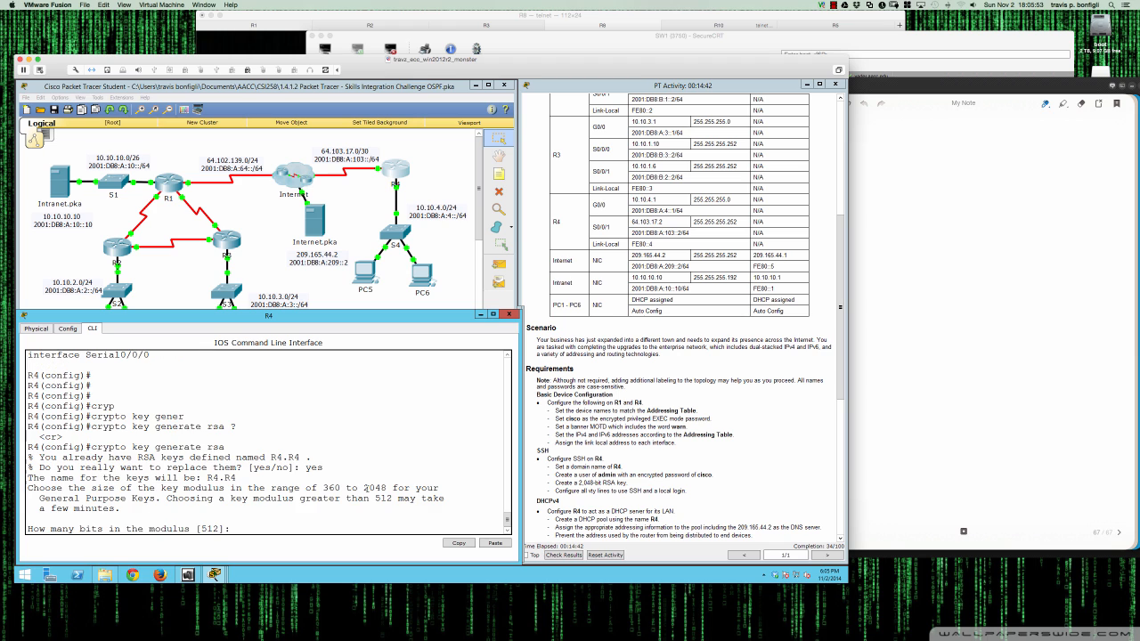
text(2048)
key(Return)
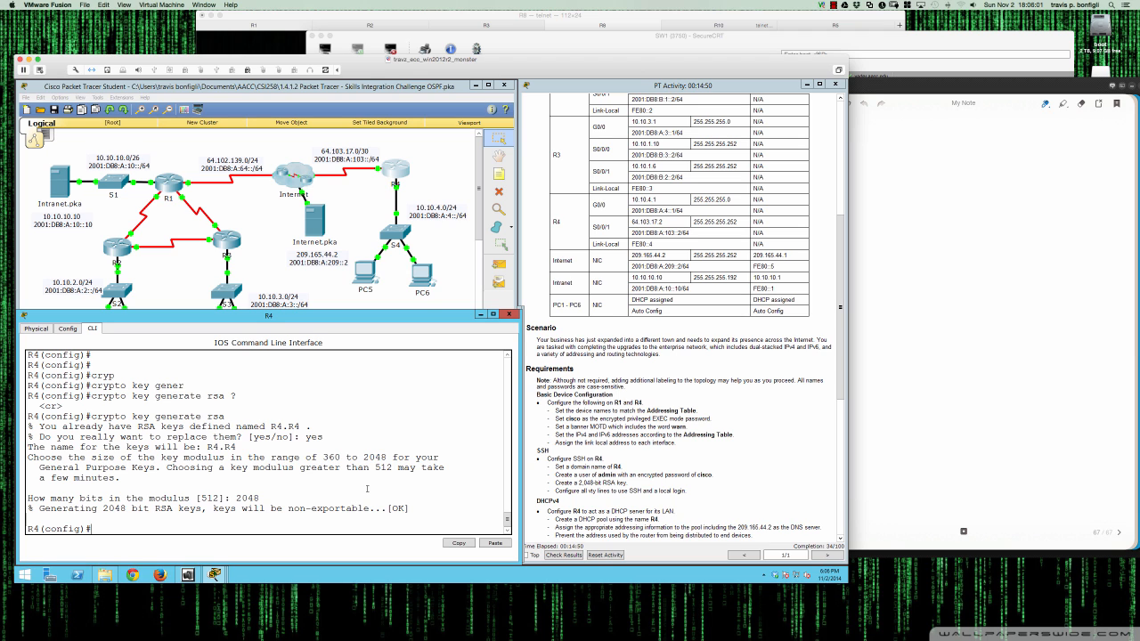
key(Return)
key(Return)
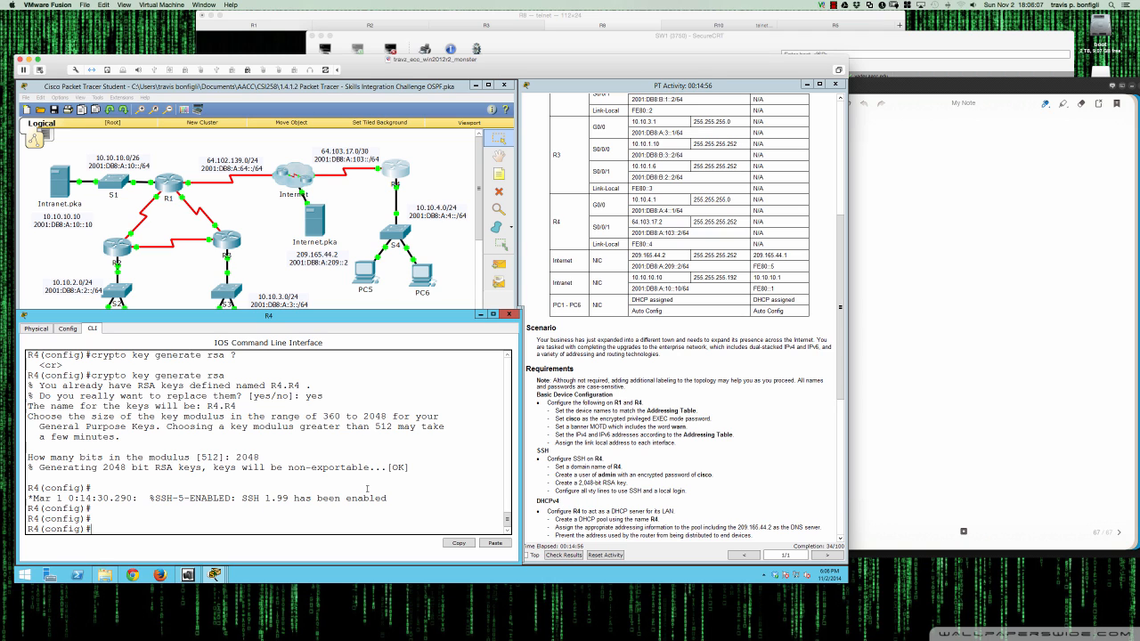
- Configure VTY lines 0 15 to use login local
text(line vty 0 15)
key(Return)
text(login local)
key(Return)
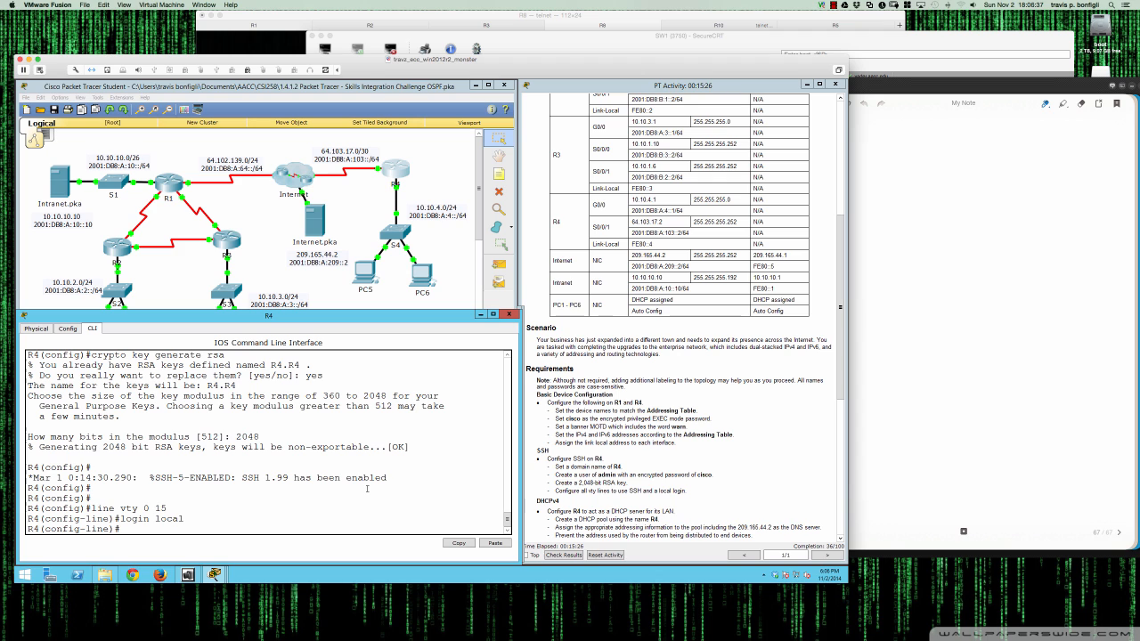
- Restrict the VTY lines to transport input ssh only
text(tran)
key(Tab)
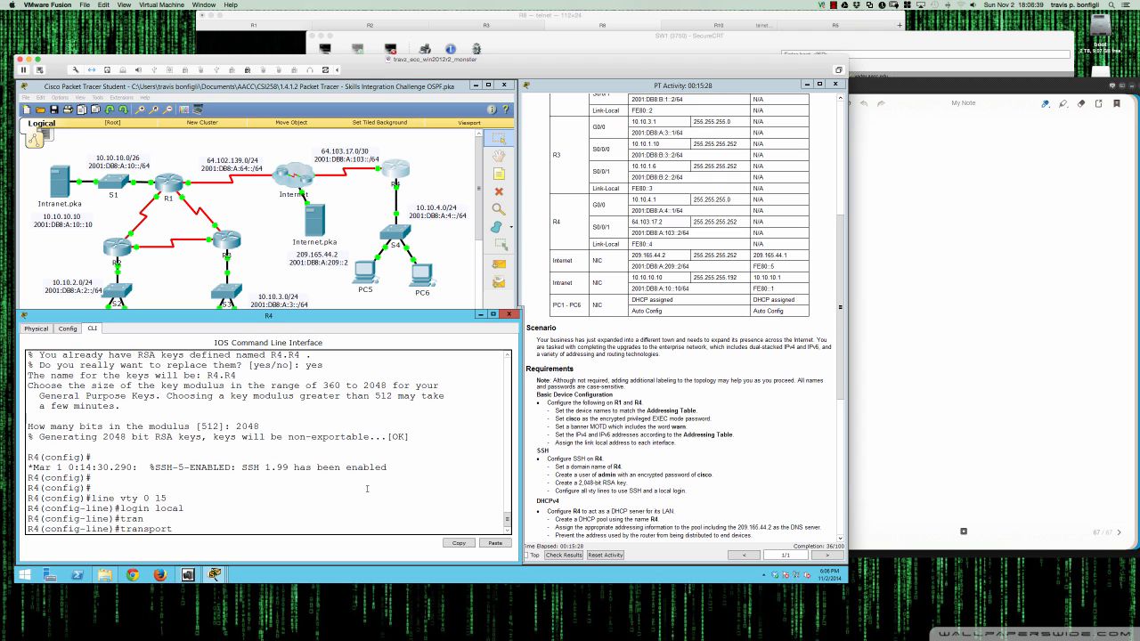
text(in)
key(Tab)
text(ssh)
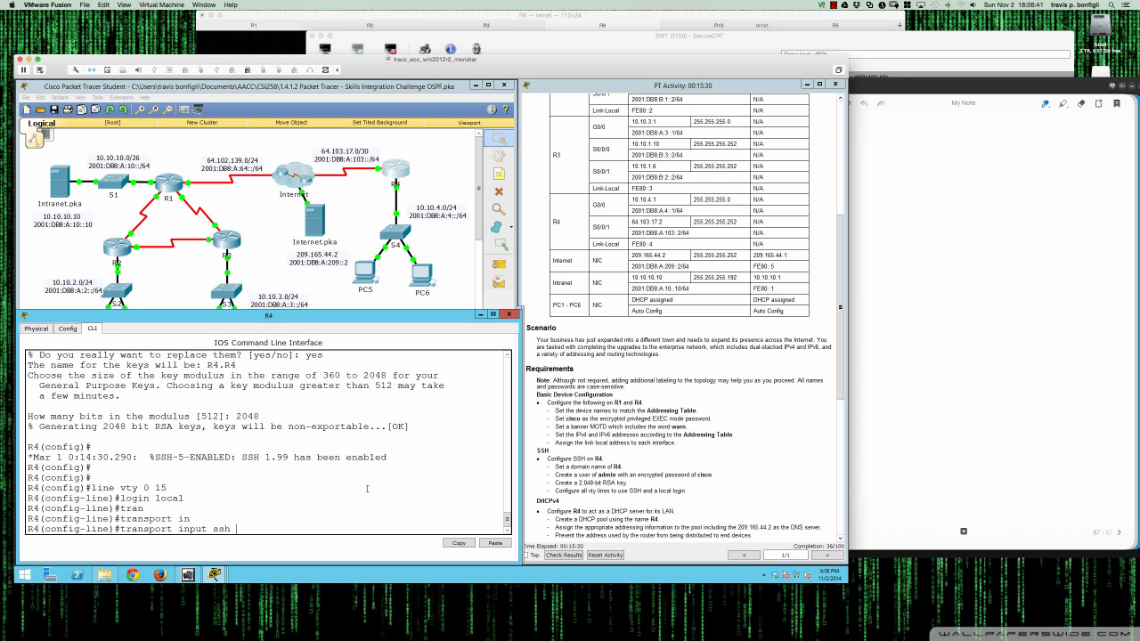
key(BackSpace)
key(BackSpace)
key(BackSpace)
text(?)
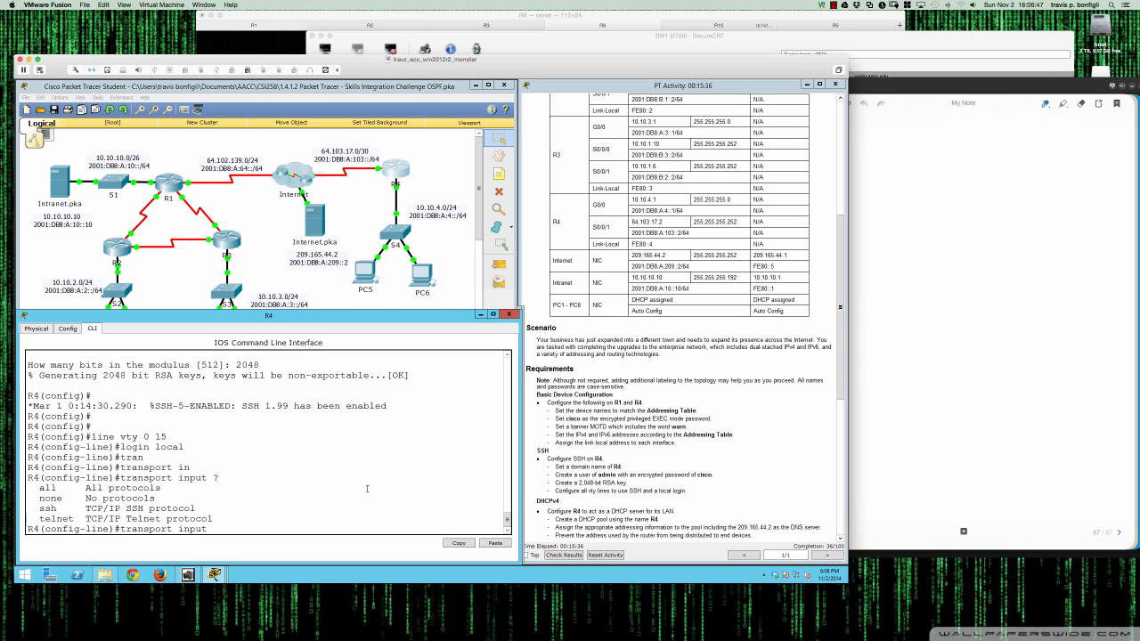
text(ssh)
key(Return)
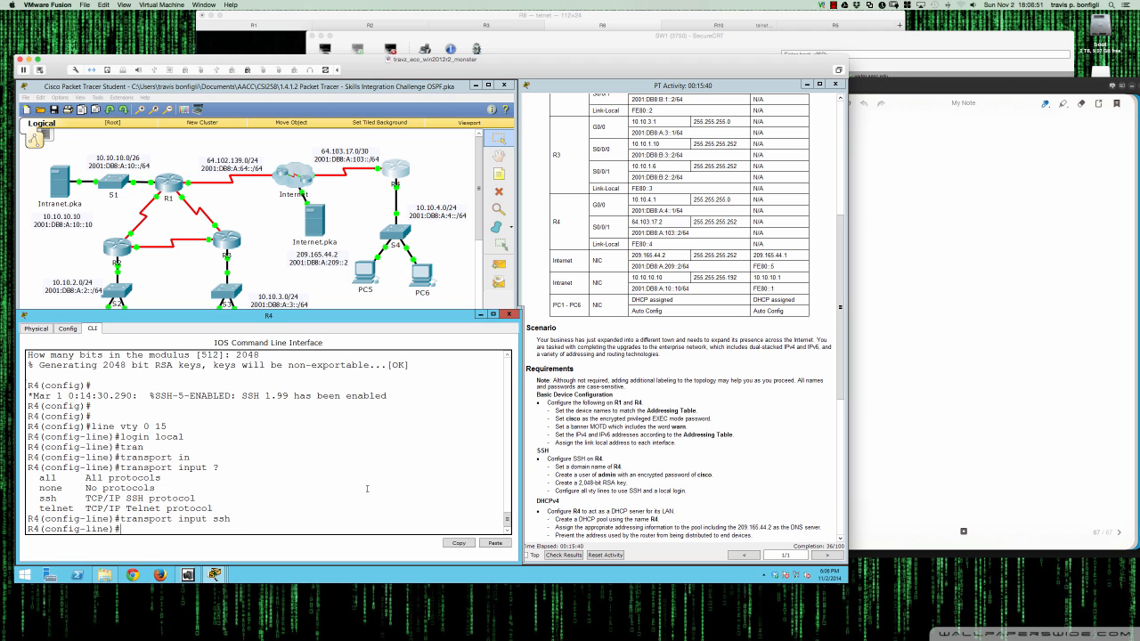
key(Return)
key(Return)
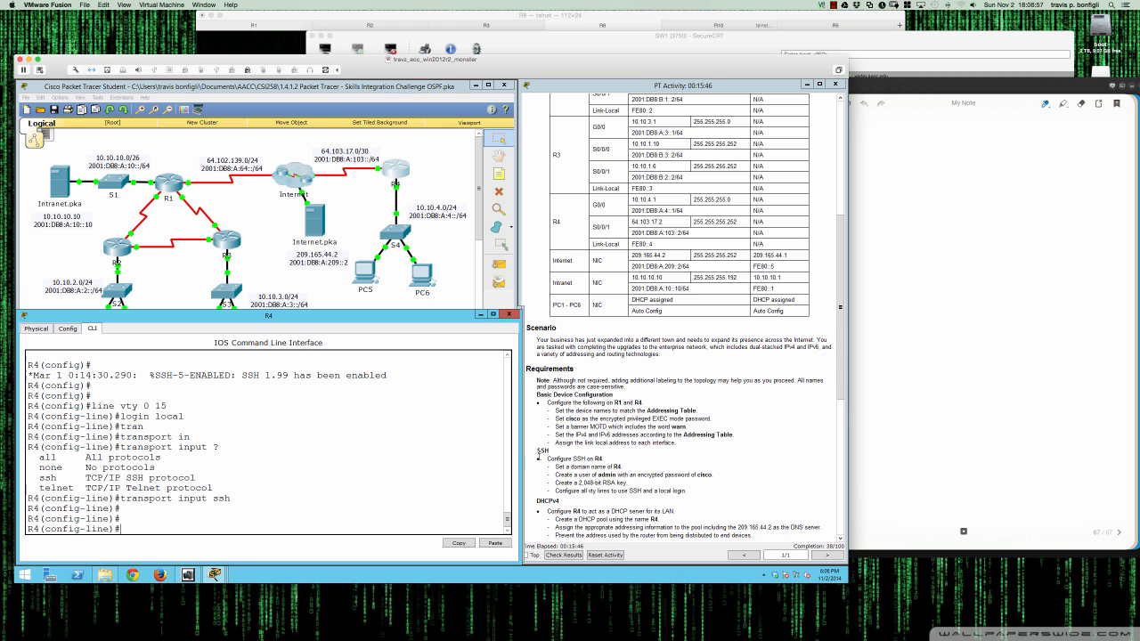
- Exit VTY line mode back to global configuration
scroll(538, 457, down, 2)
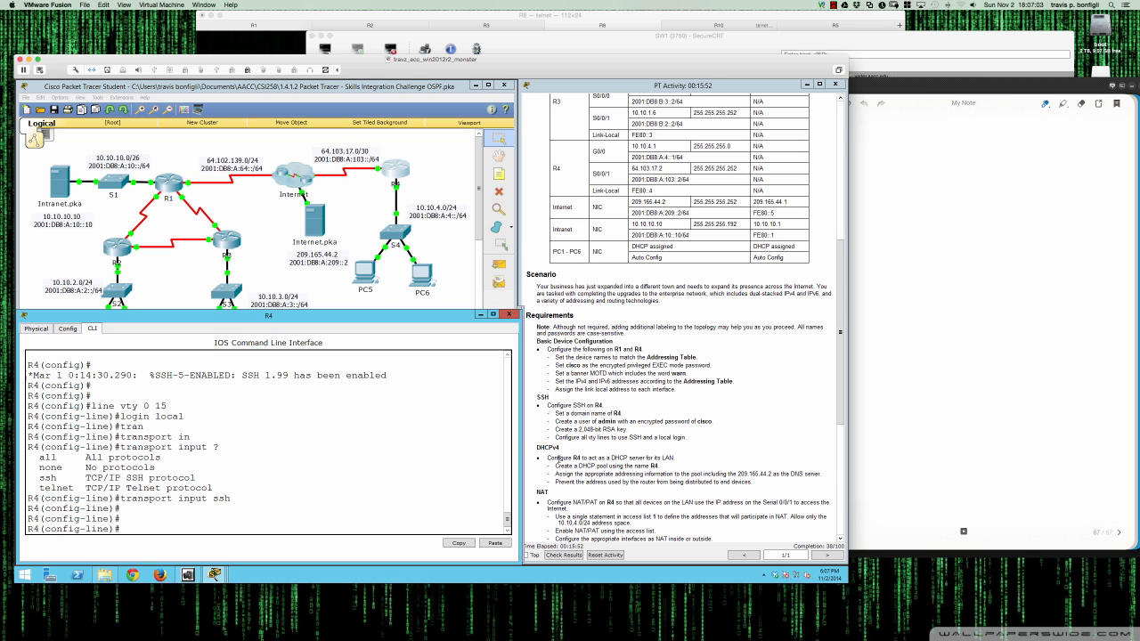
click(361, 494)
text(exit)
key(Return)
key(Return)
key(Return)
key(Return)
key(Return)
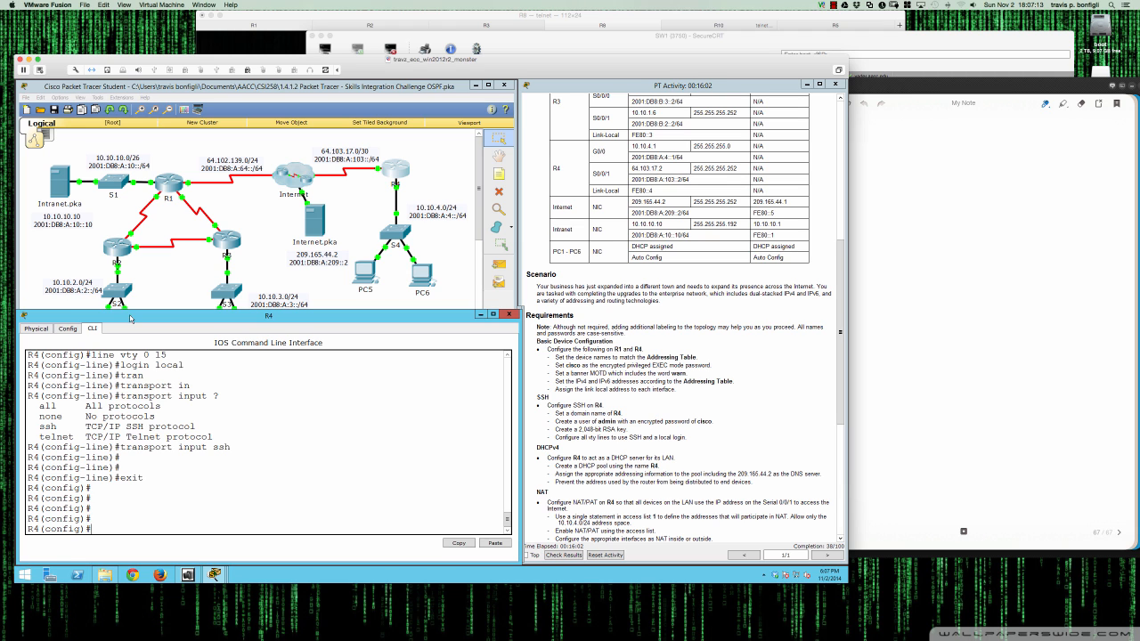
mouse_move(3, 322)
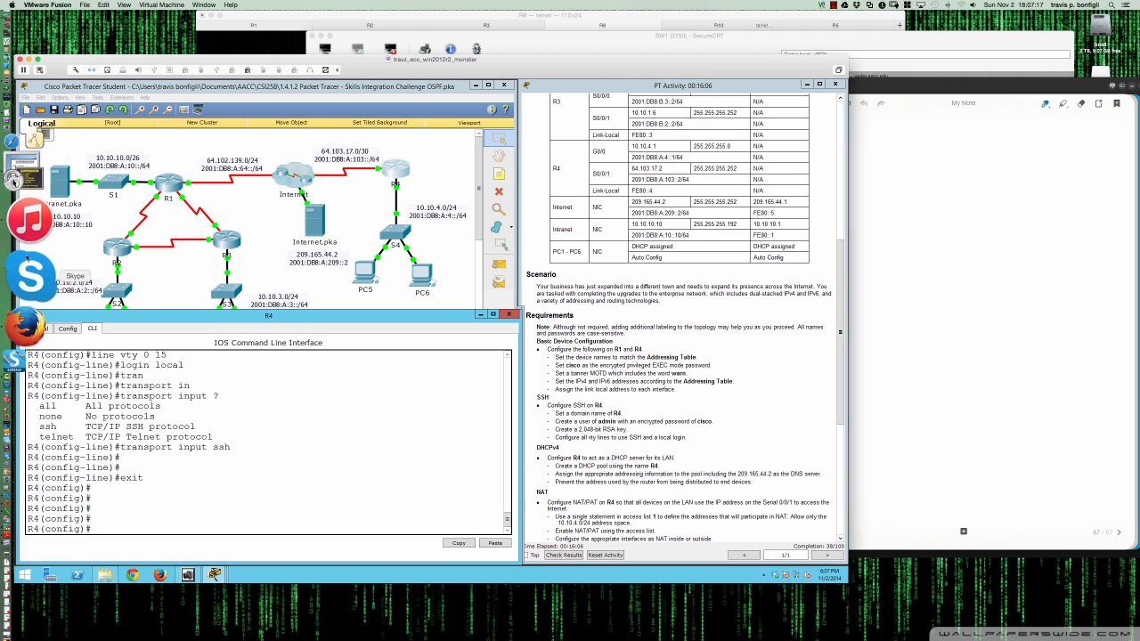
- With the drawing overlay, circle R4 in red and write DHCP beside it
click(32, 216)
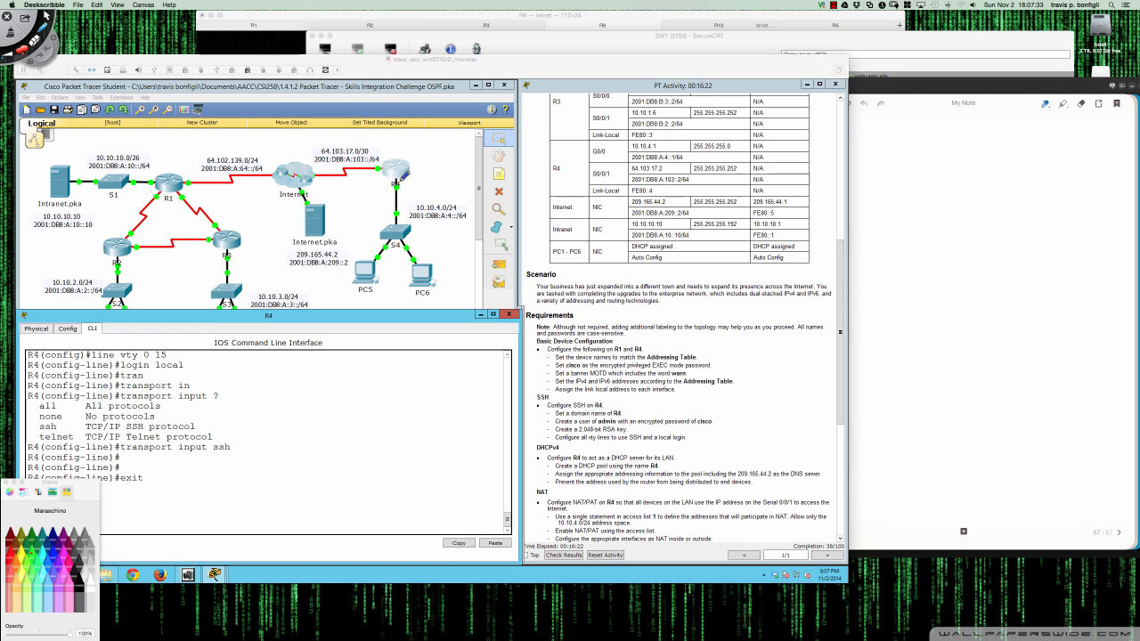
mouse_move(398, 175)
mouse_down()
mouse_move(388, 184)
mouse_move(403, 188)
mouse_move(398, 176)
mouse_move(402, 209)
mouse_move(417, 195)
mouse_up()
drag(422, 180, 429, 192)
drag(434, 190, 436, 178)
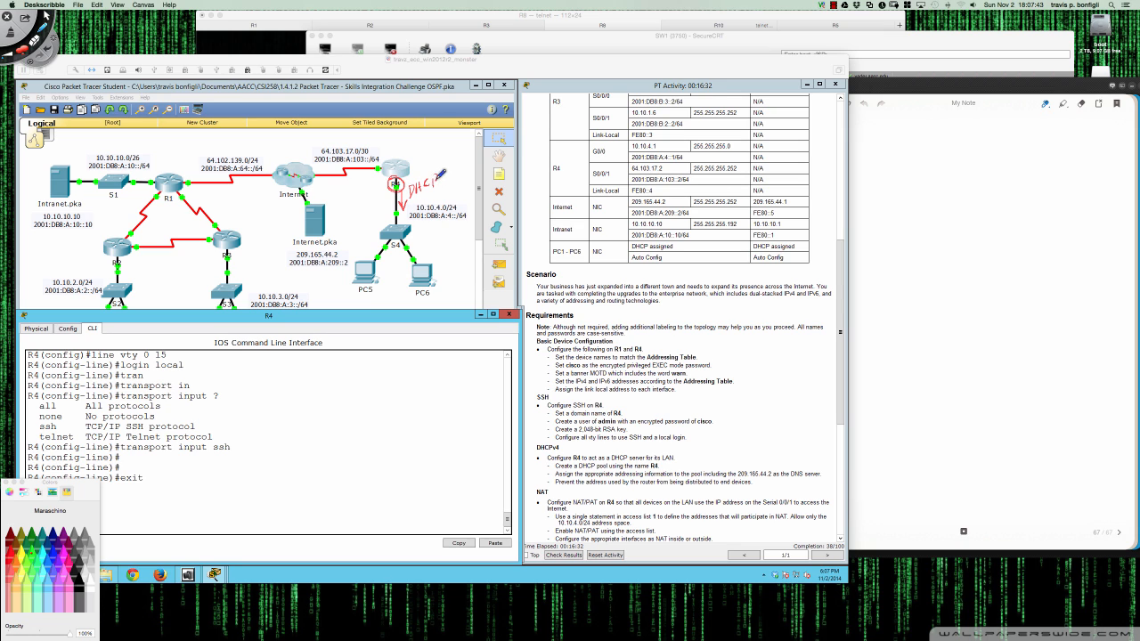
- Underline PC5 and PC6 in red on the topology
drag(349, 303, 439, 301)
drag(347, 302, 437, 302)
click(322, 452)
key(Return)
key(Return)
key(Return)
key(Return)
key(Return)
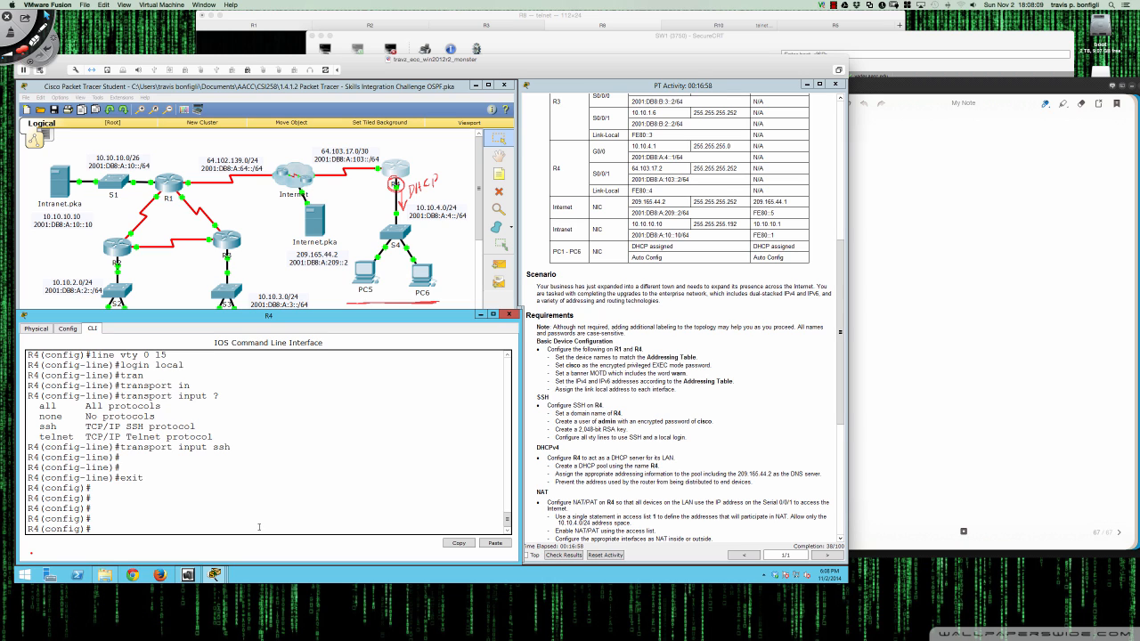
- Create a DHCP pool named R4 with 'ip dhcp pool R4'
text(ip dhcp po)
key(Tab)
text(?)
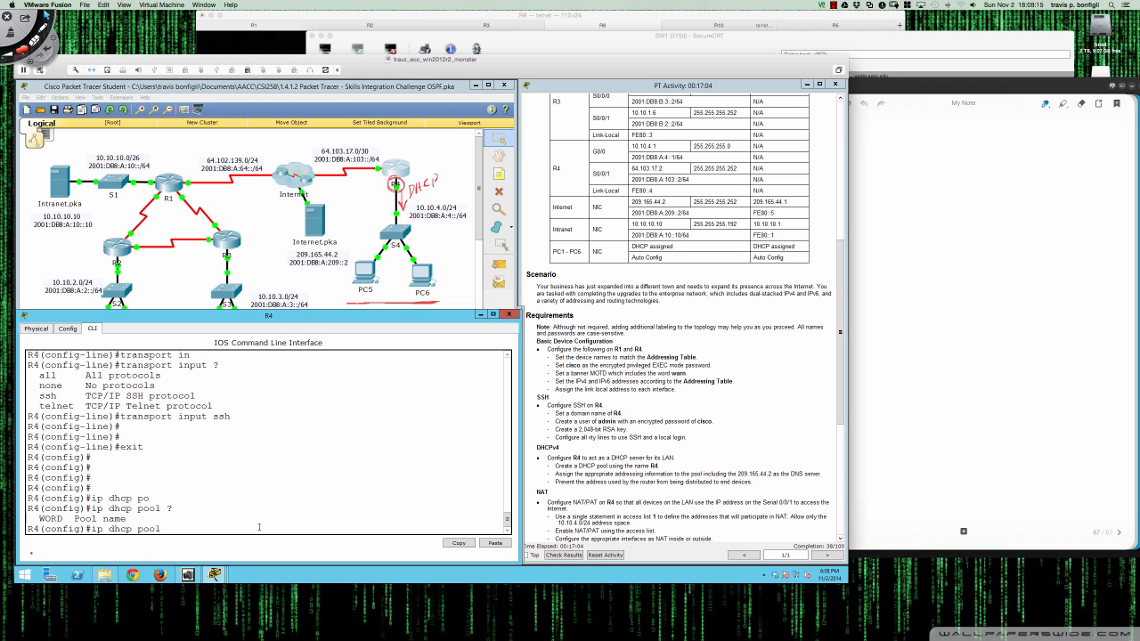
text(R)
key(Return)
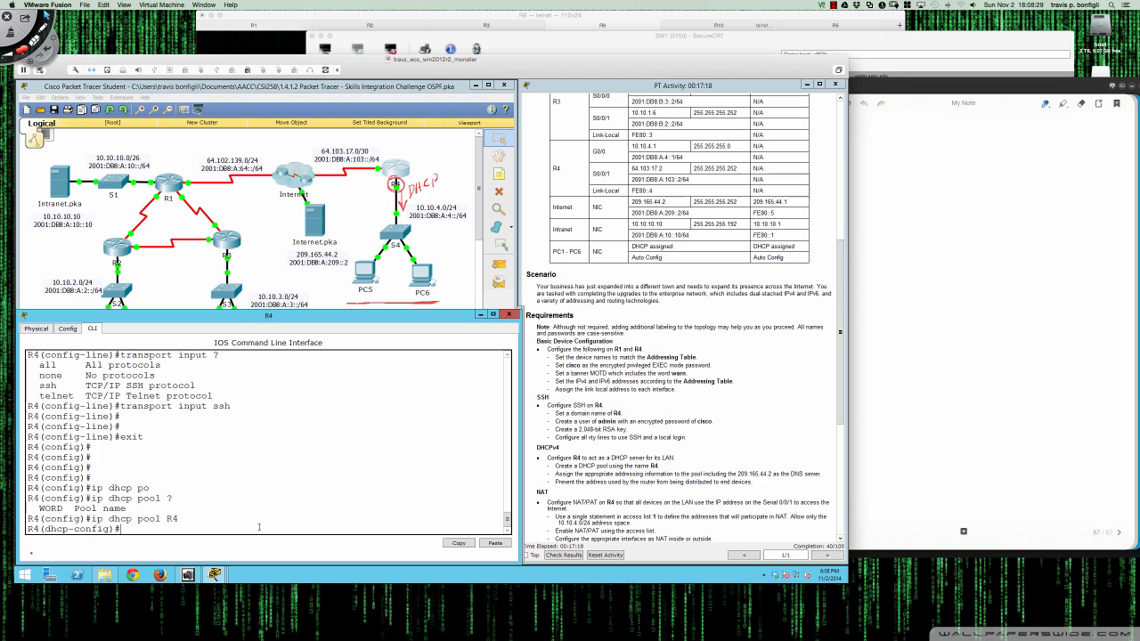
- Enter the pool network command 'network 10.10.4.0 255.255.255.0', checking options with ? help
text(?)
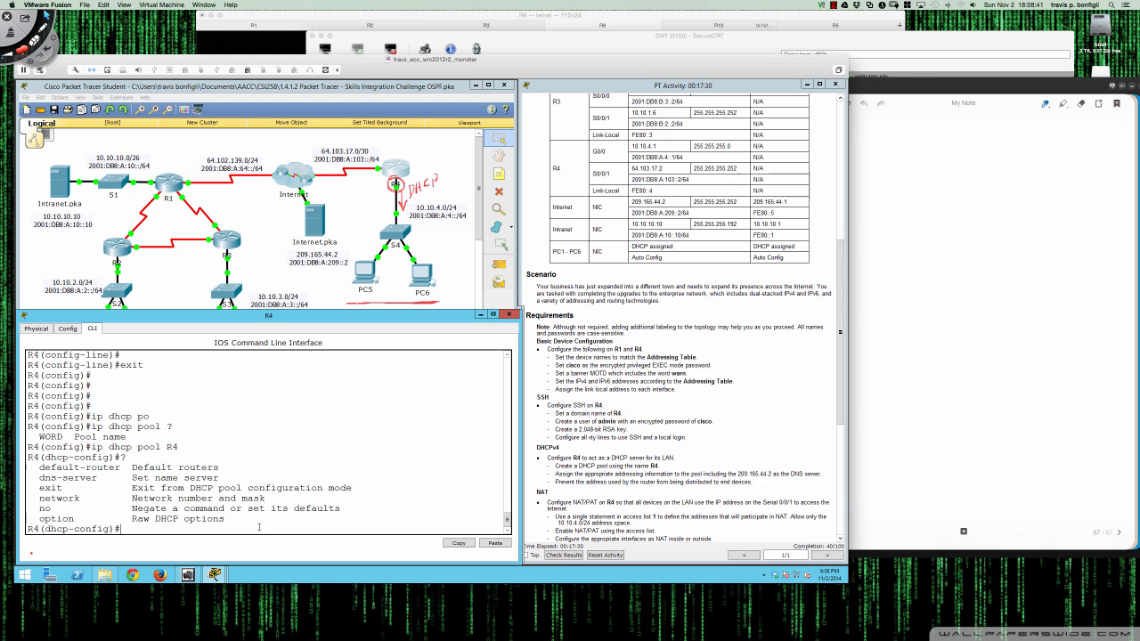
text(net)
key(Tab)
text(?)
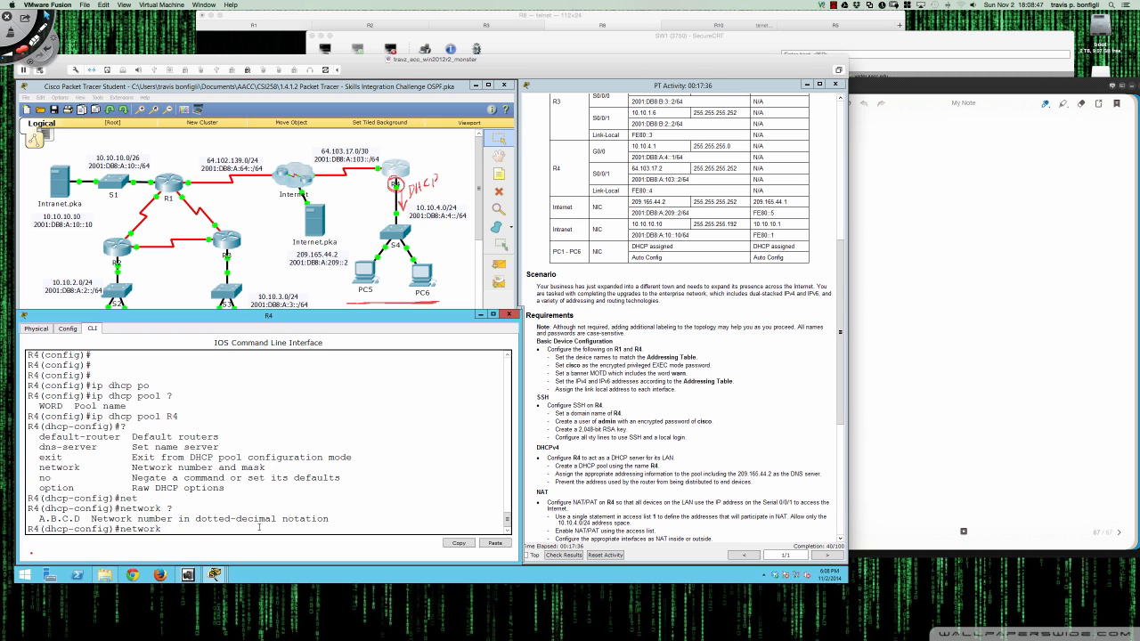
text(10.10.4.0 ?)
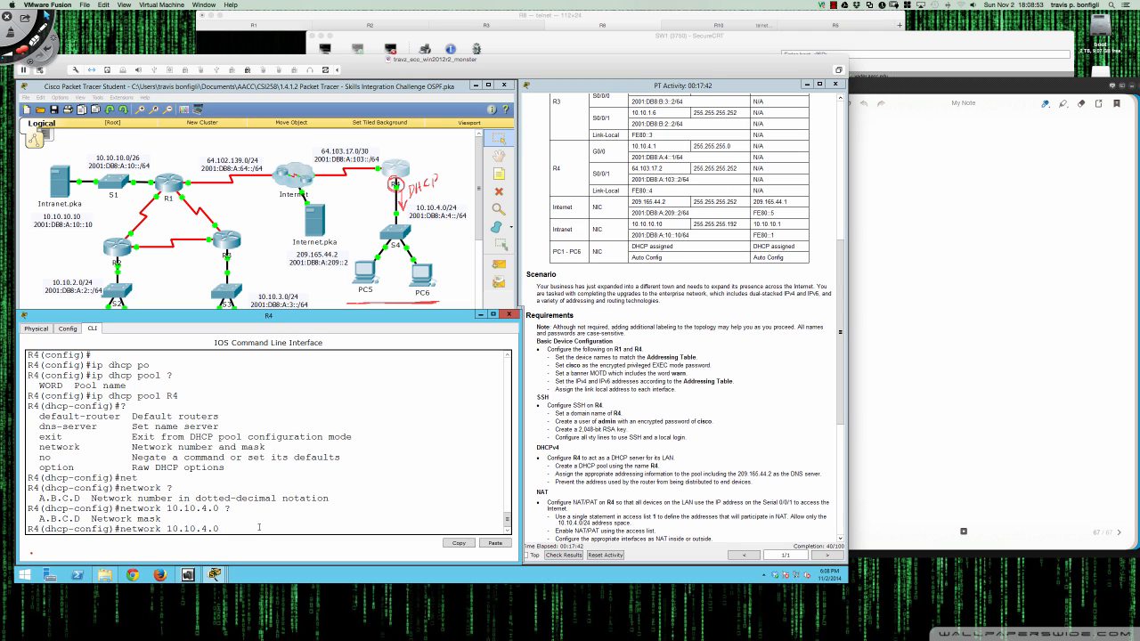
text(255.255.255.0)
- Apply network 10.10.4.0/24 to the pool and set its DNS server to 209.165.44.2
key(Return)
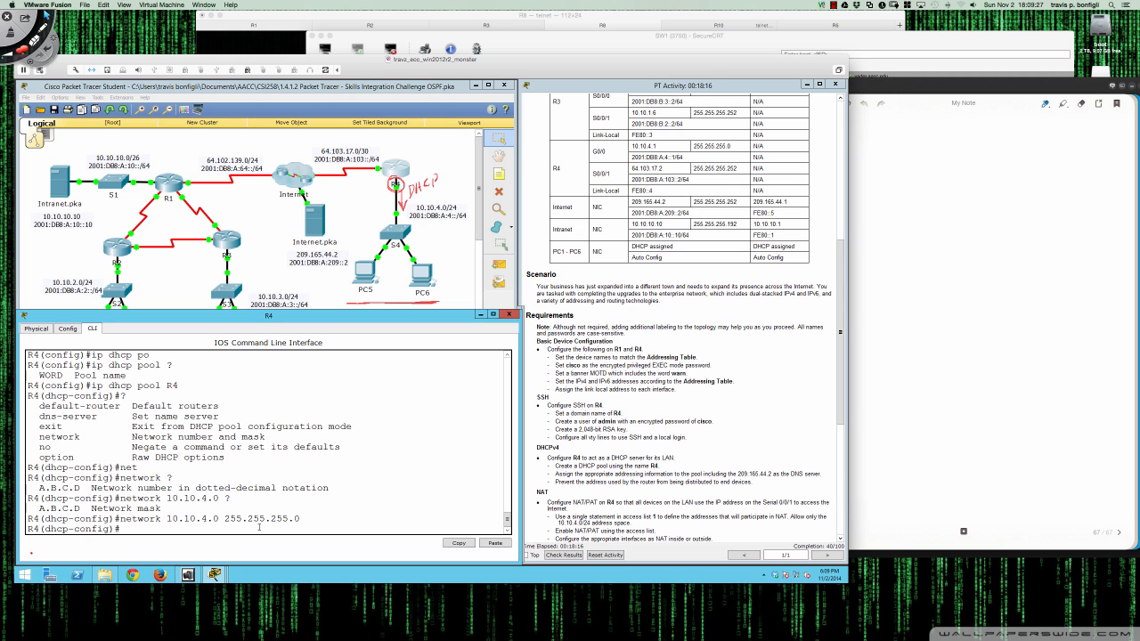
text(dns)
key(Tab)
text(209.165)
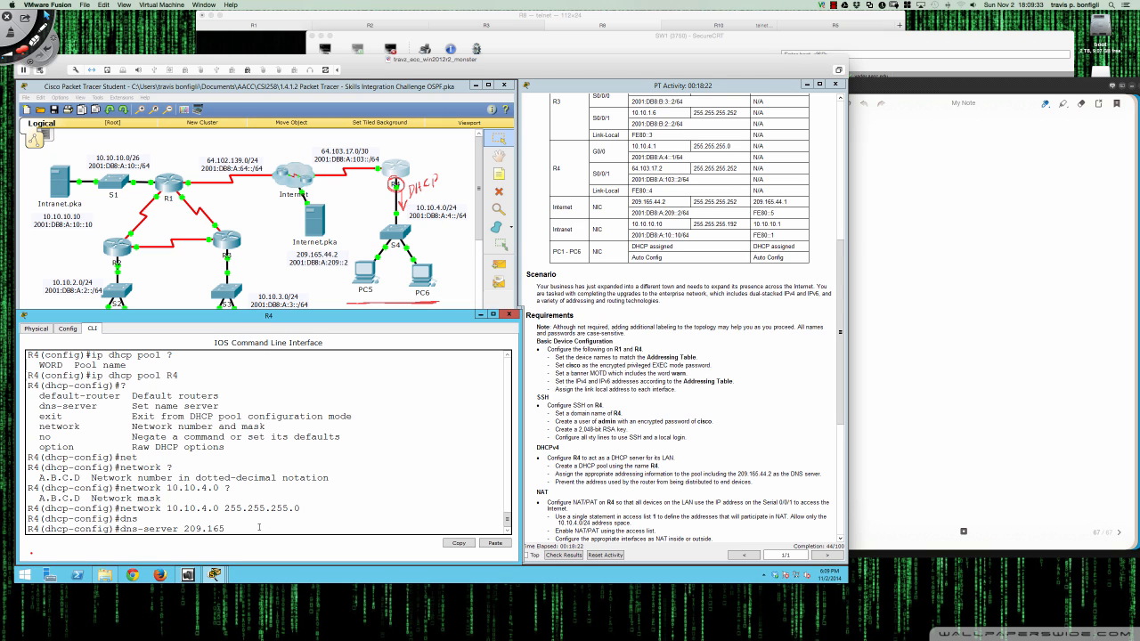
text(.44.2)
key(Return)
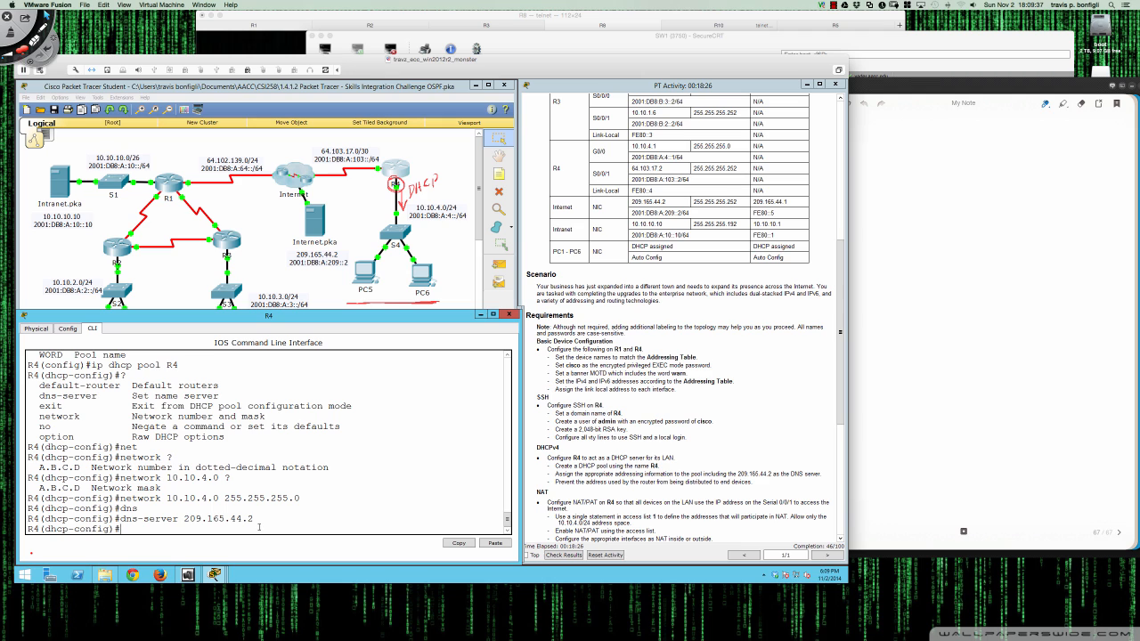
- Set the pool's default router to R4's G0/0 address 10.10.4.1 and exit pool mode
text(def)
key(Tab)
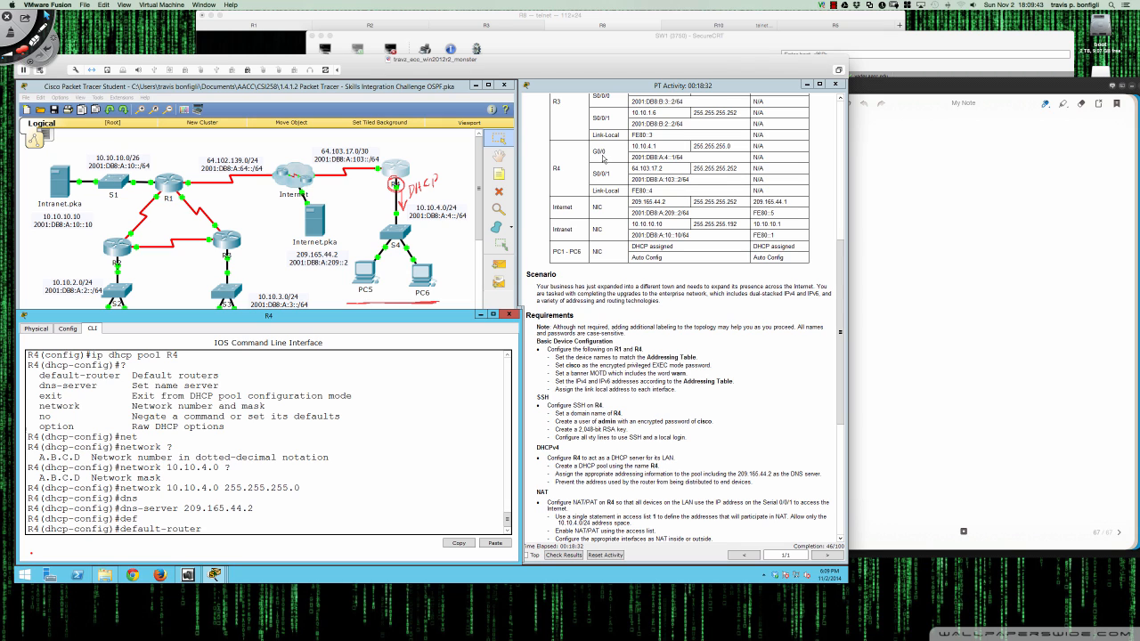
drag(632, 145, 660, 145)
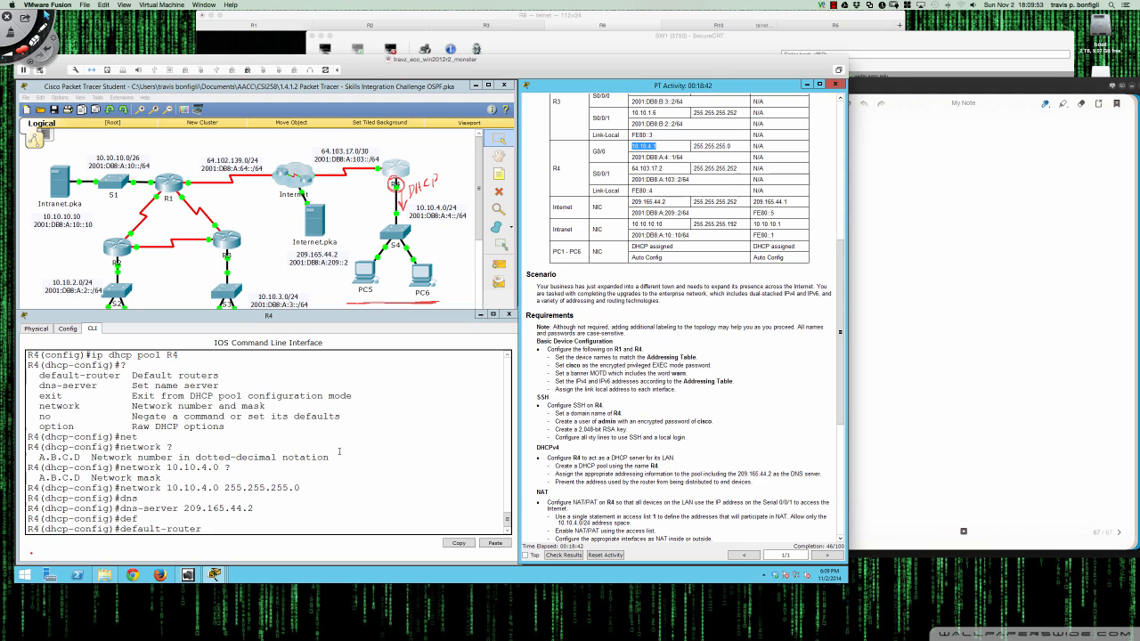
click(302, 528)
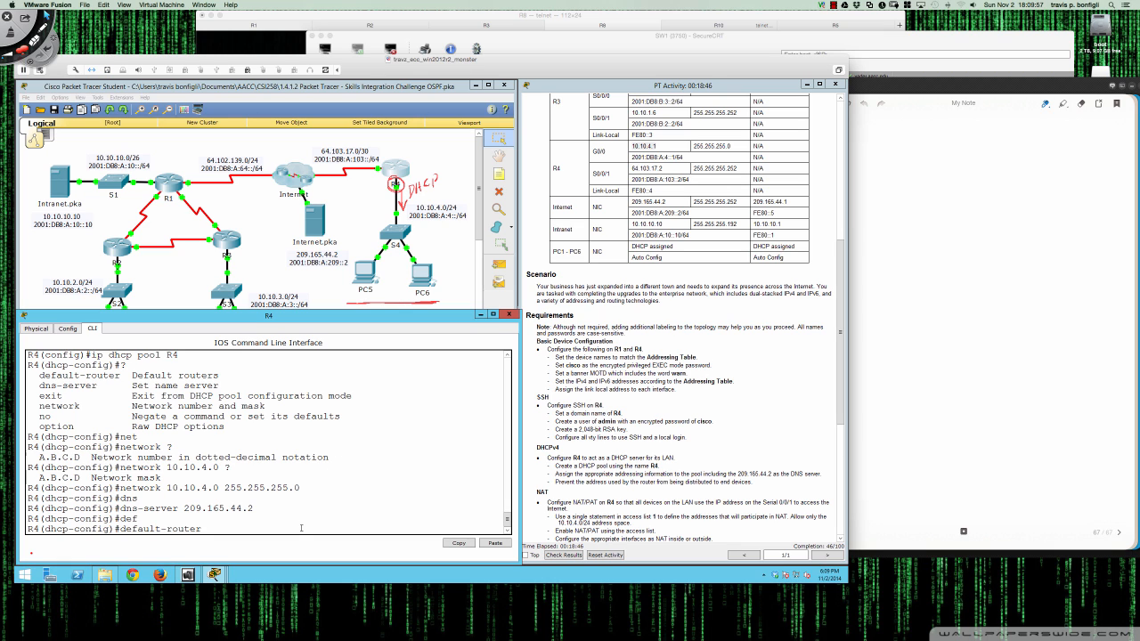
text(10.10.4.1 ?)
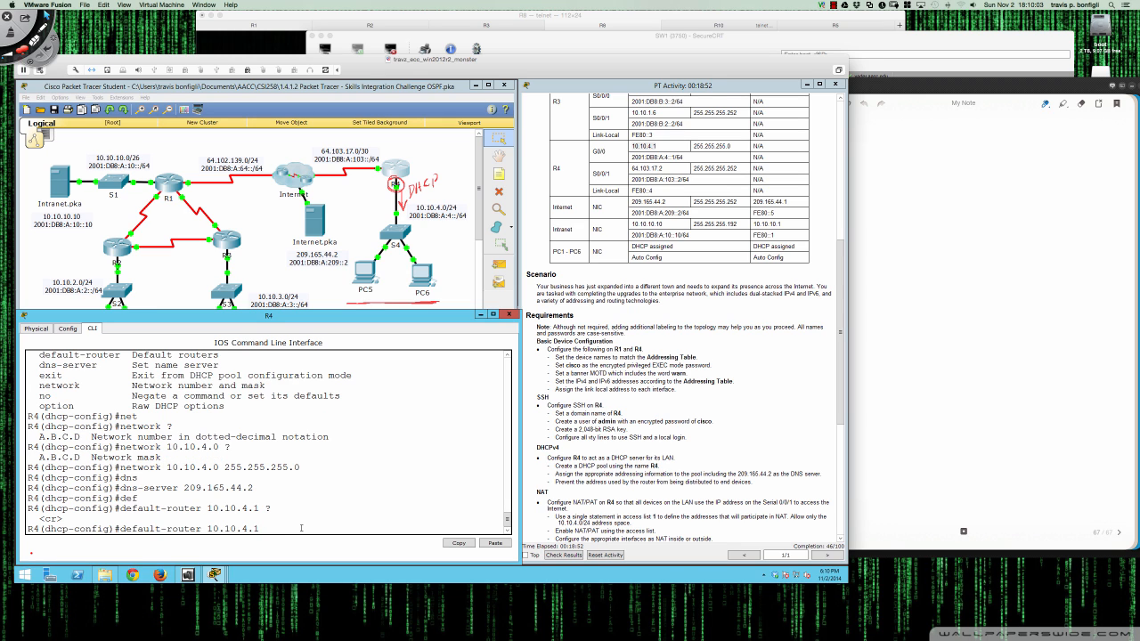
key(Return)
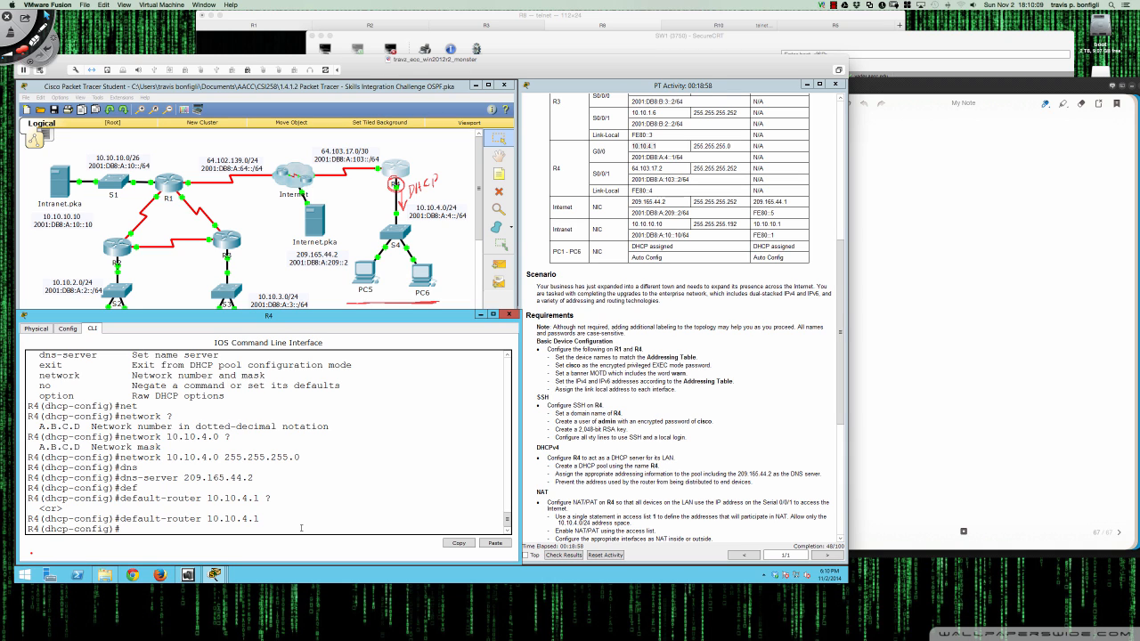
key(Return)
key(Return)
text(exit)
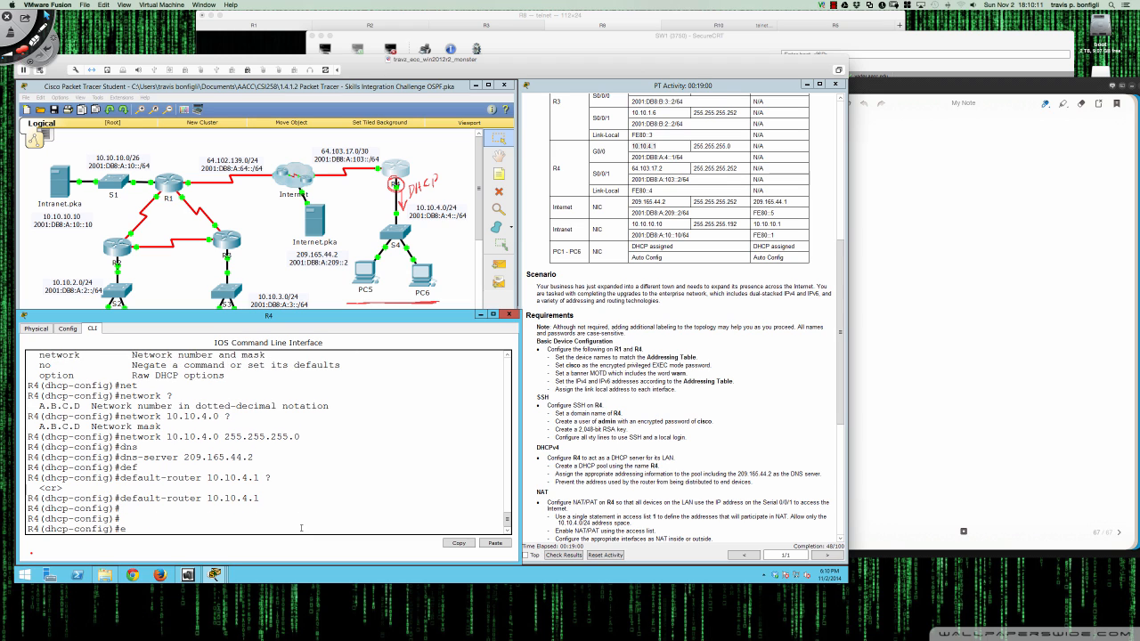
key(Return)
key(Return)
key(Return)
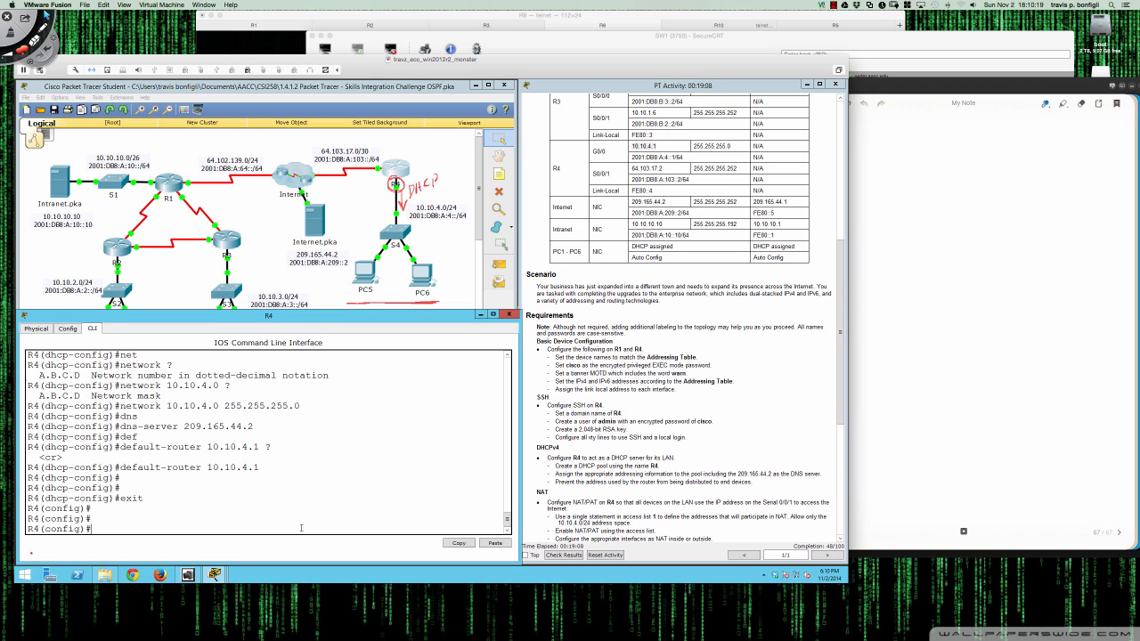
- Enter 'ip dhcp excluded-address 10.10.4.1' so R4 never leases its own address
text(ip dhc)
key(Tab)
text(ex)
key(Tab)
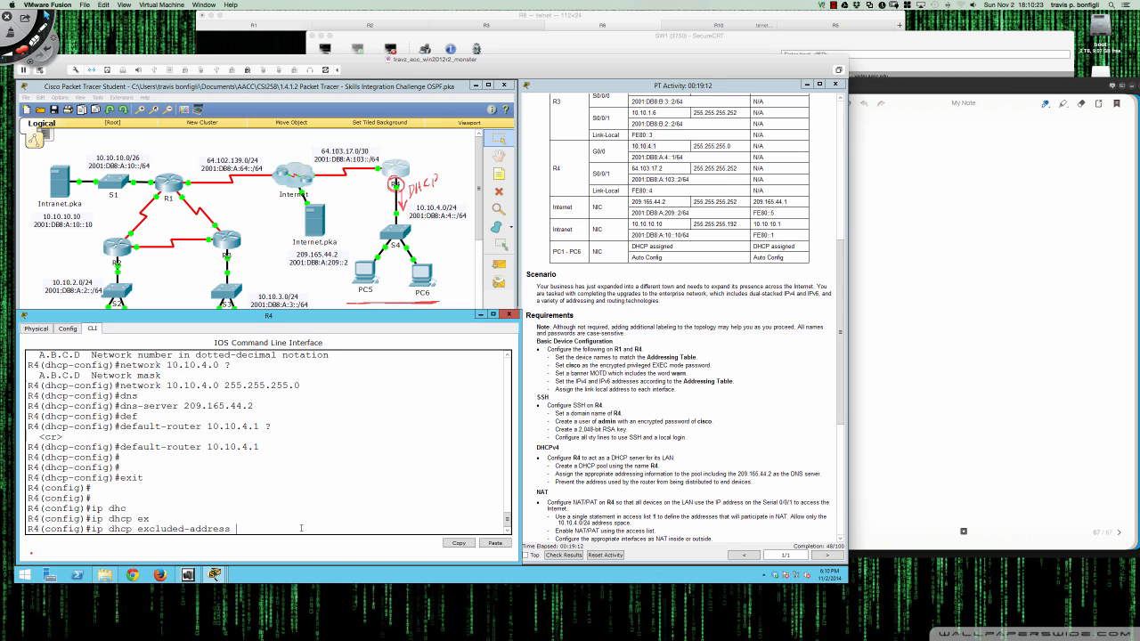
text(?)
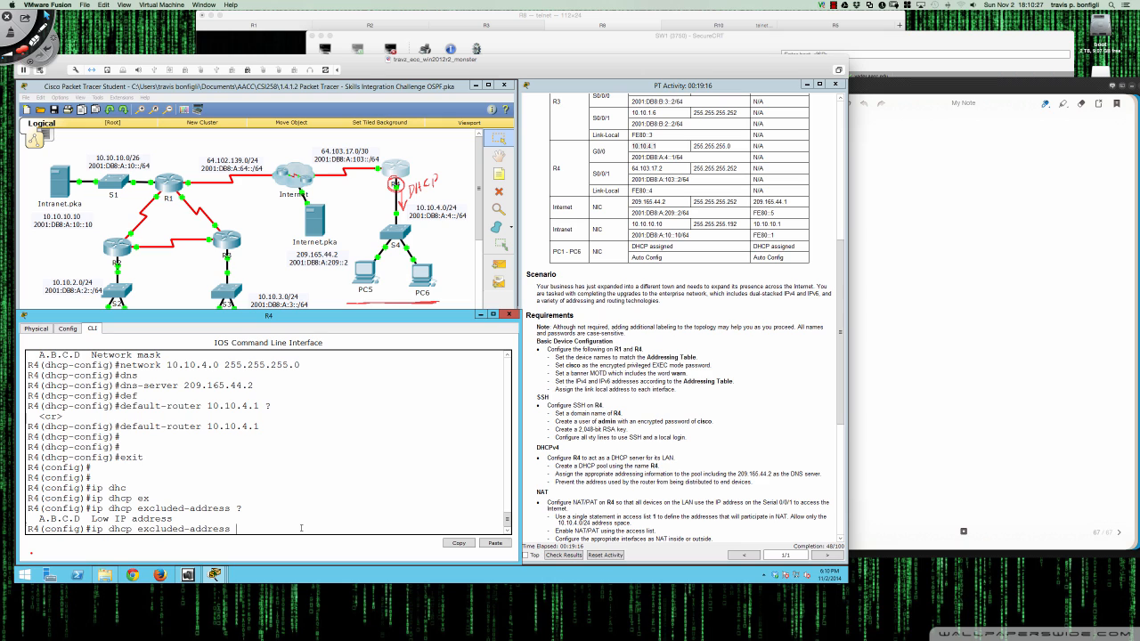
text(10.10.4.1 ?)
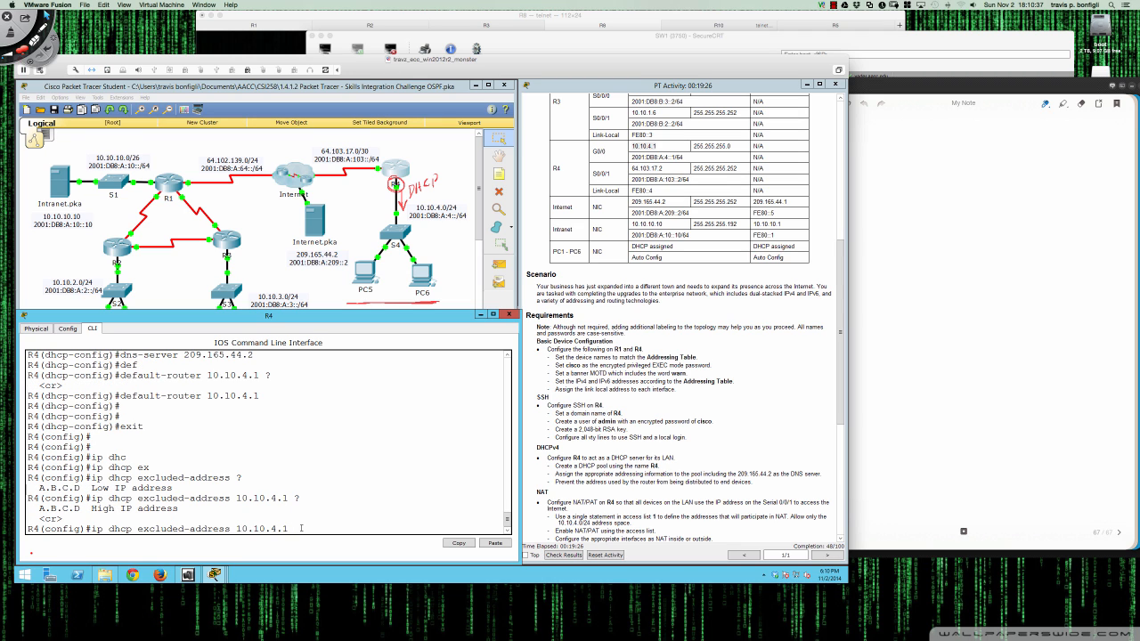
key(Return)
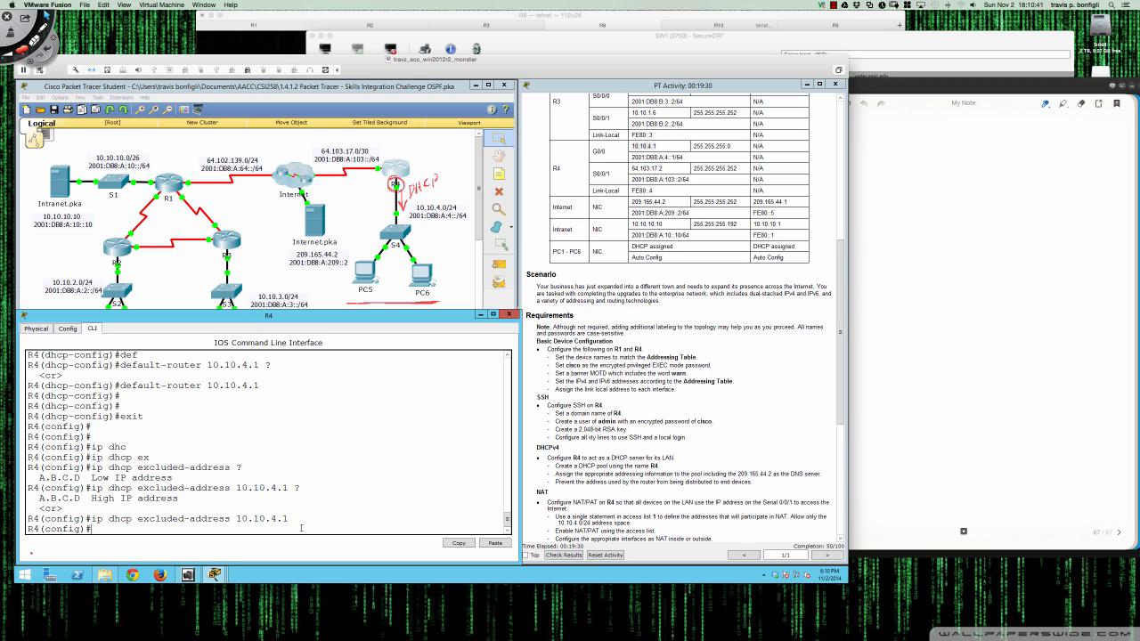
key(Return)
key(Return)
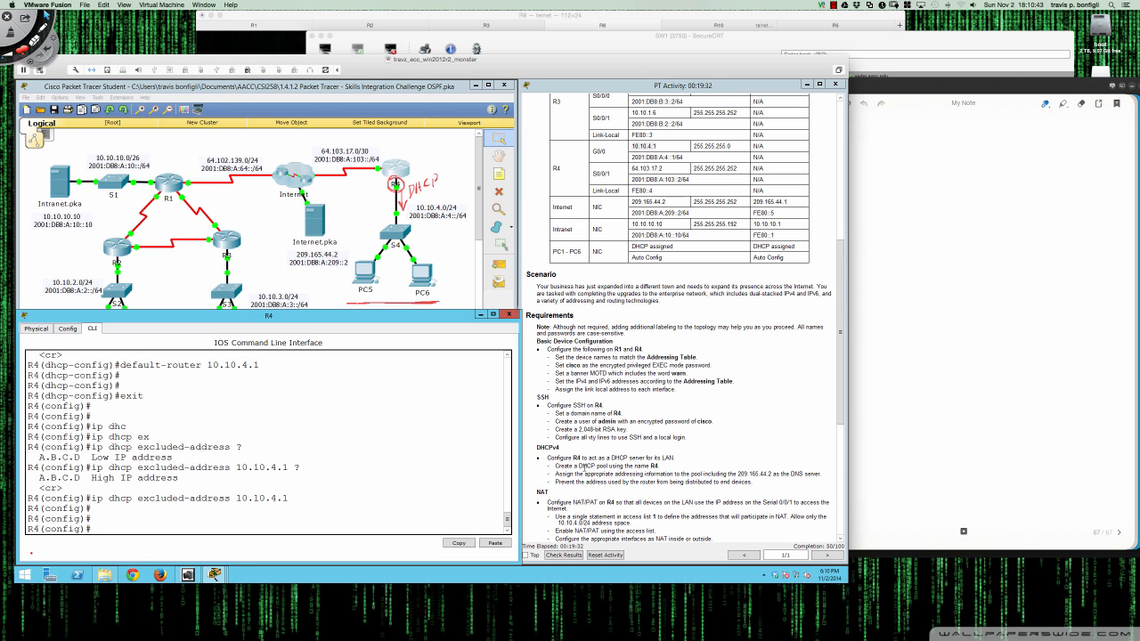
scroll(580, 466, down, 3)
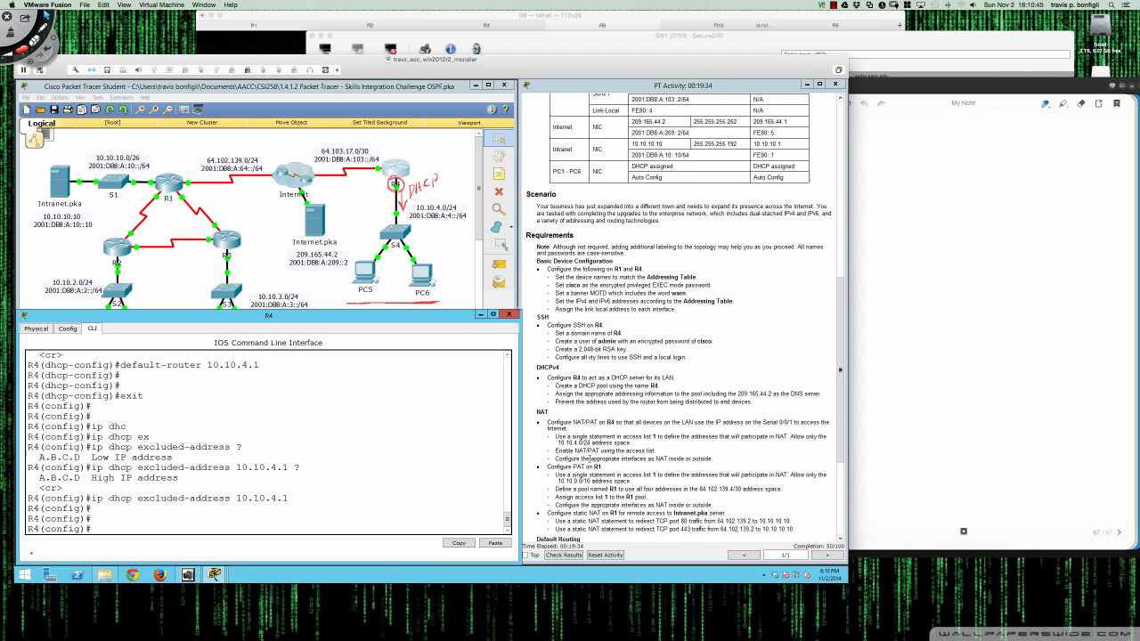
scroll(590, 458, down, 3)
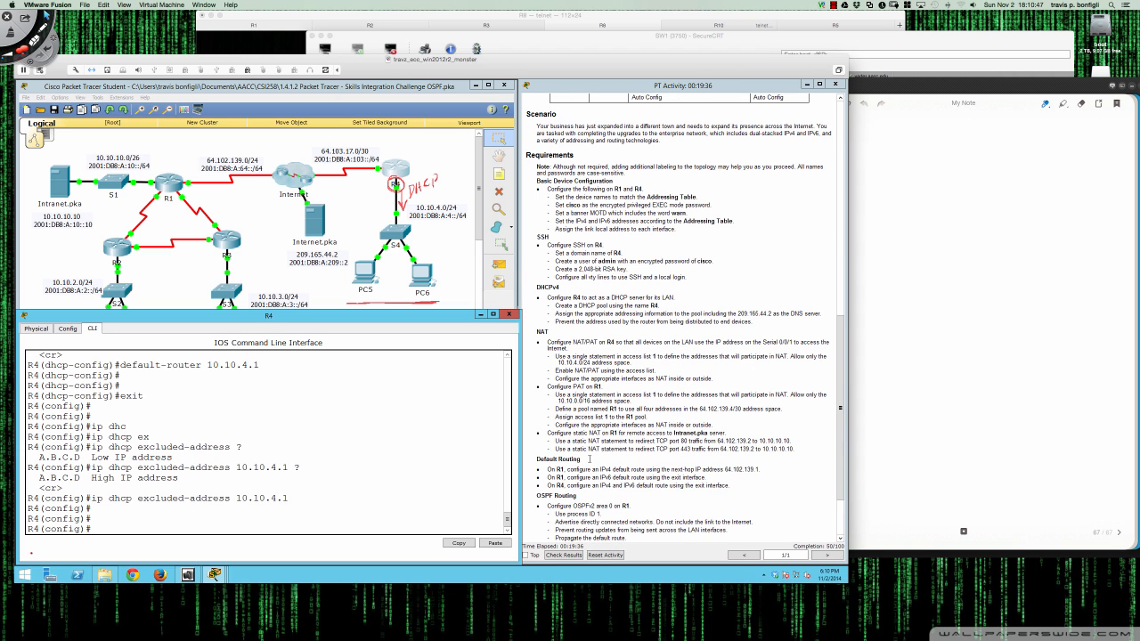
scroll(589, 459, up, 1)
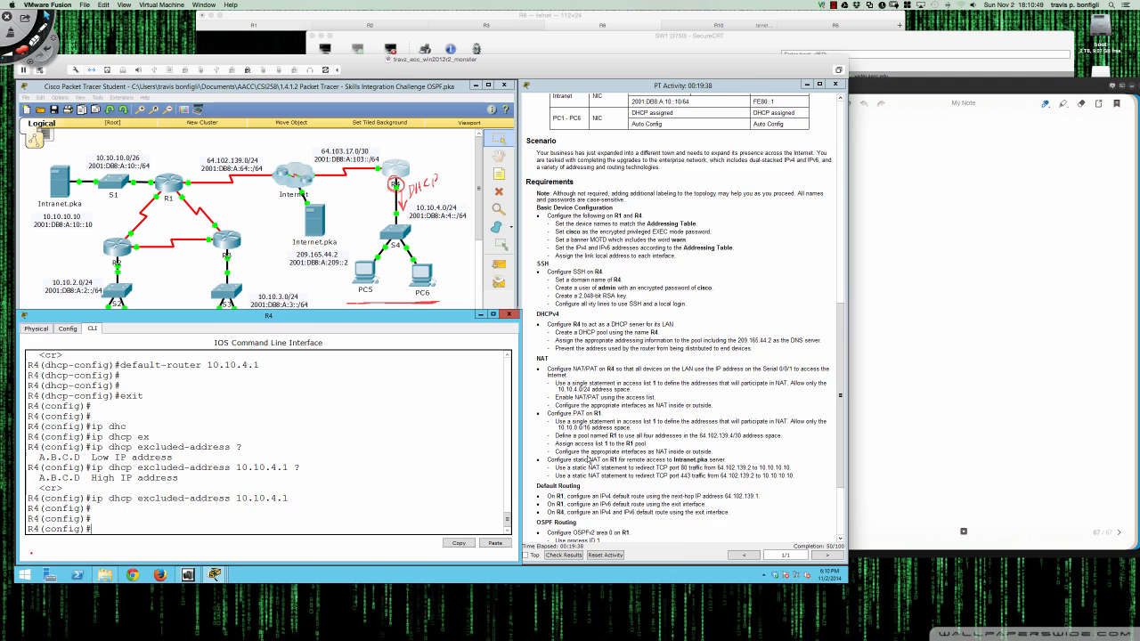
scroll(567, 440, up, 1)
scroll(567, 418, down, 1)
click(832, 6)
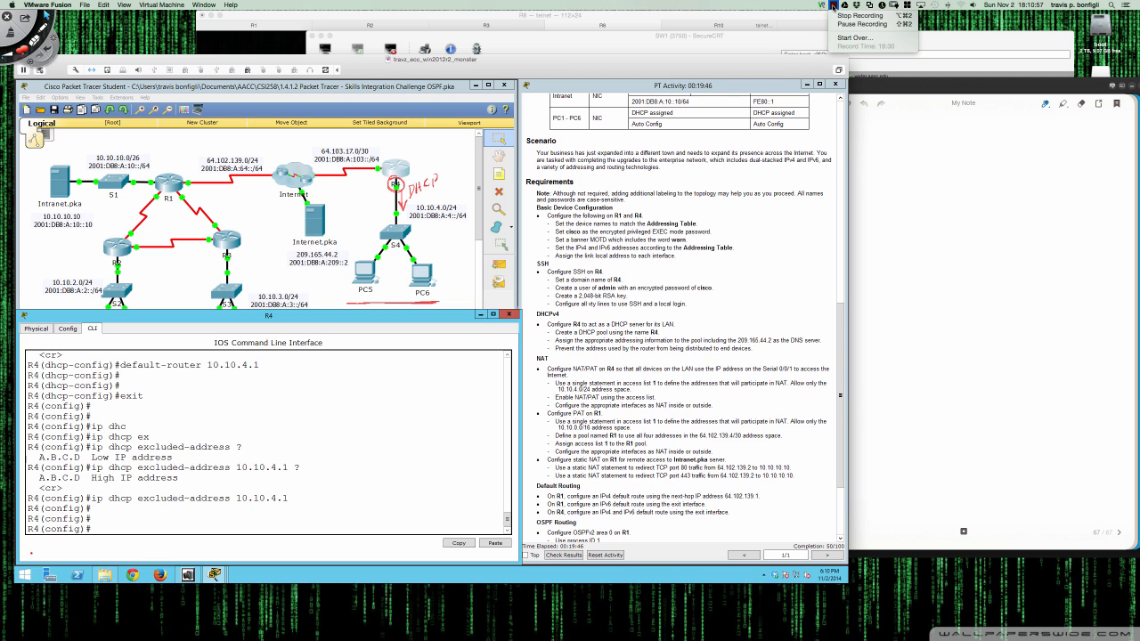
click(840, 24)
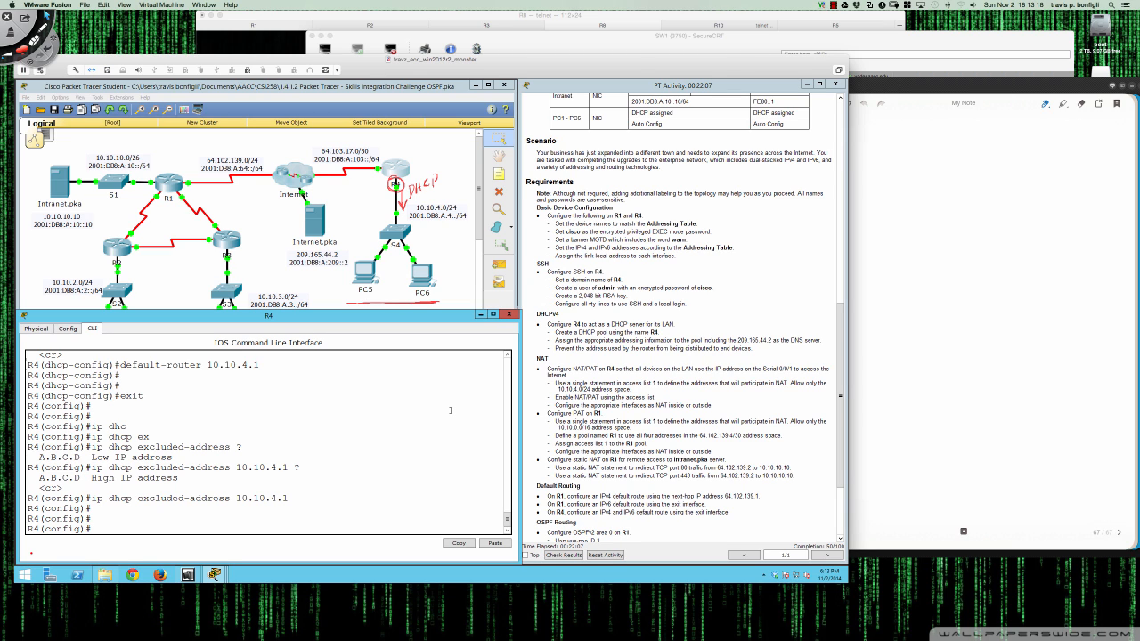
scroll(547, 393, down, 3)
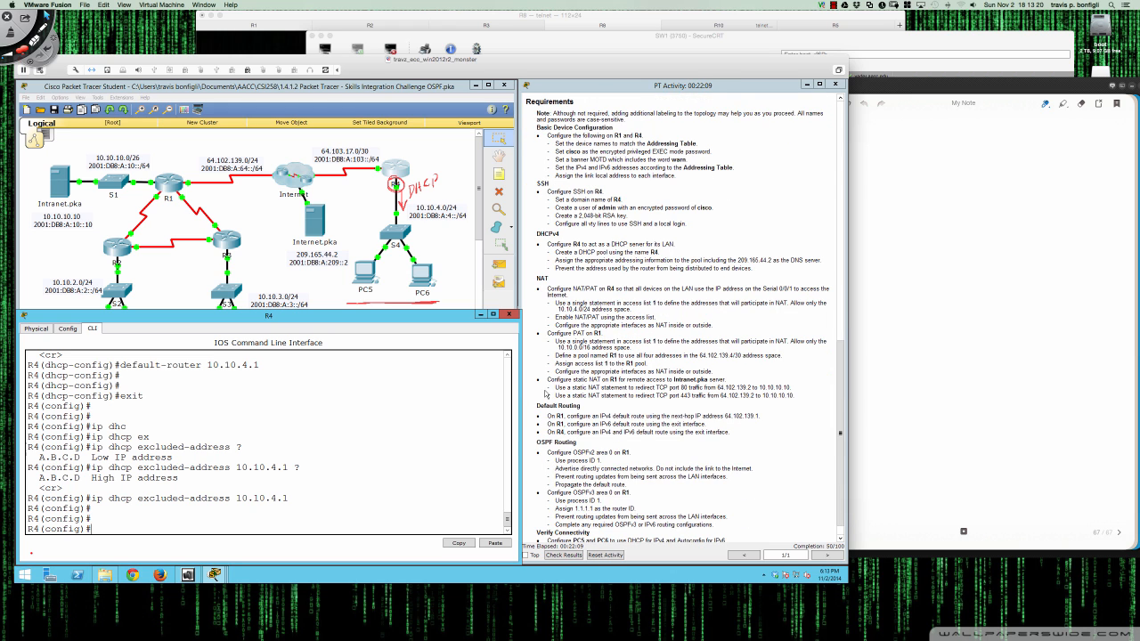
scroll(547, 393, down, 1)
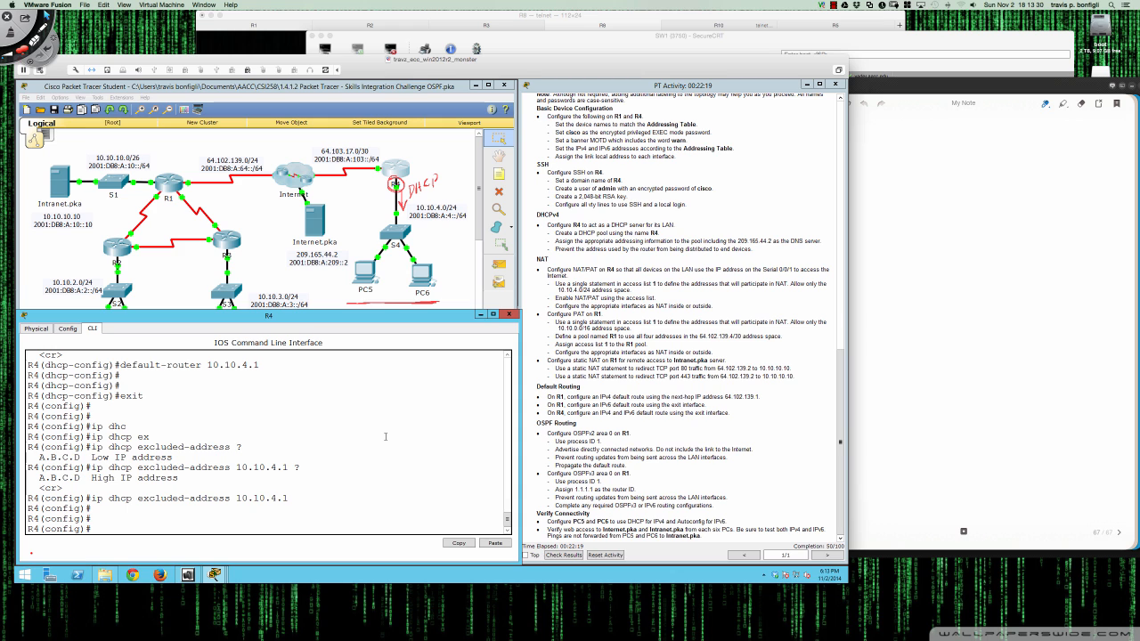
click(386, 436)
scroll(555, 368, up, 8)
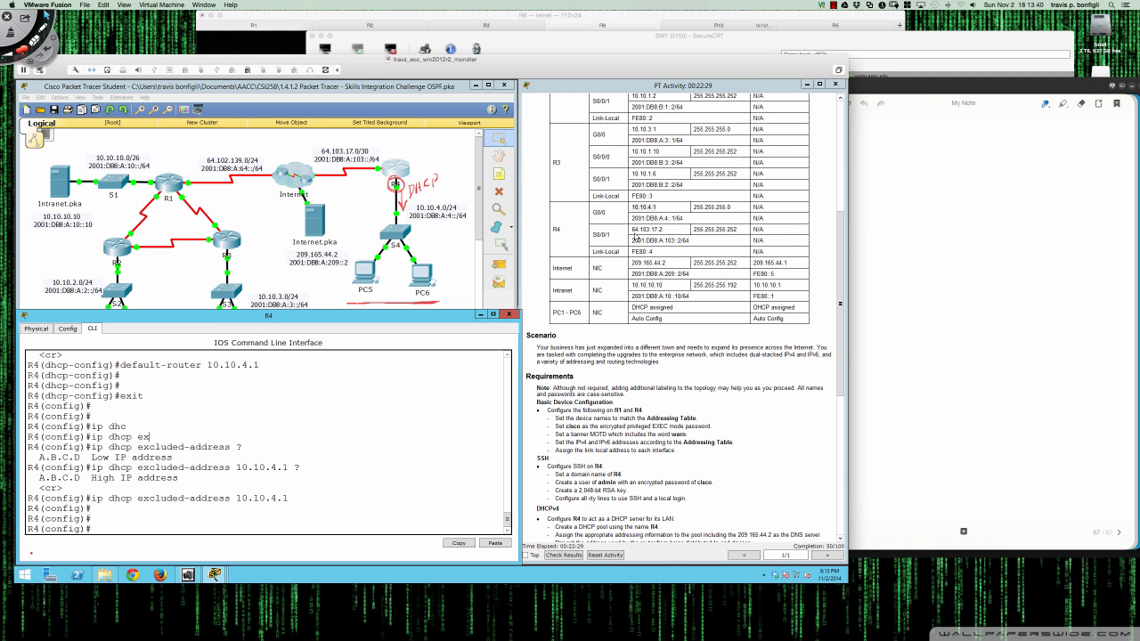
drag(662, 230, 632, 230)
scroll(643, 425, down, 5)
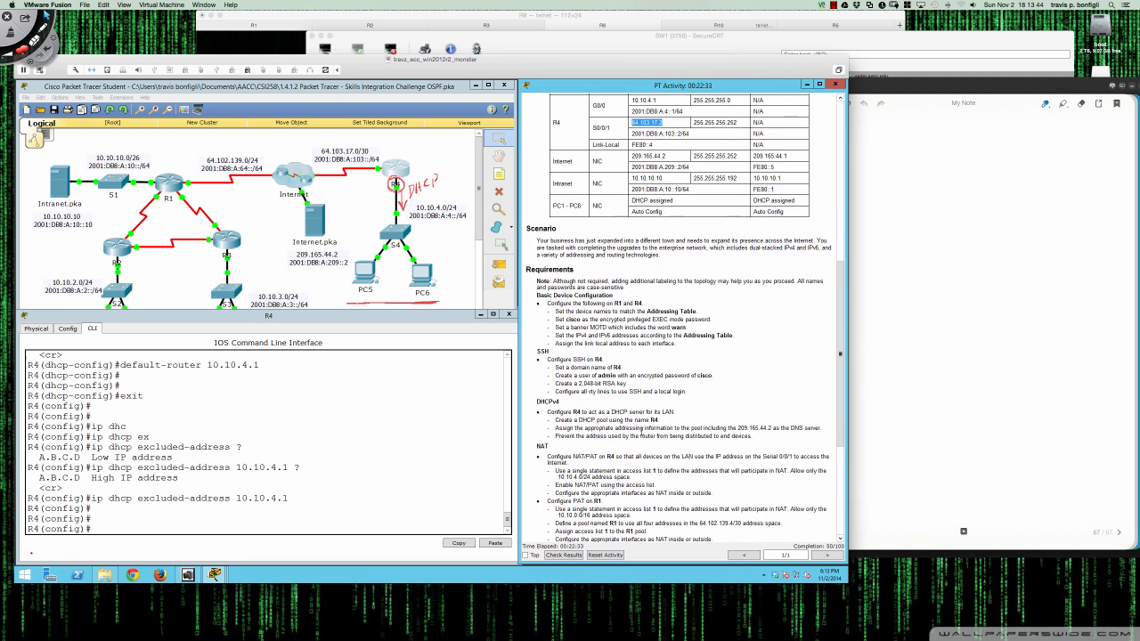
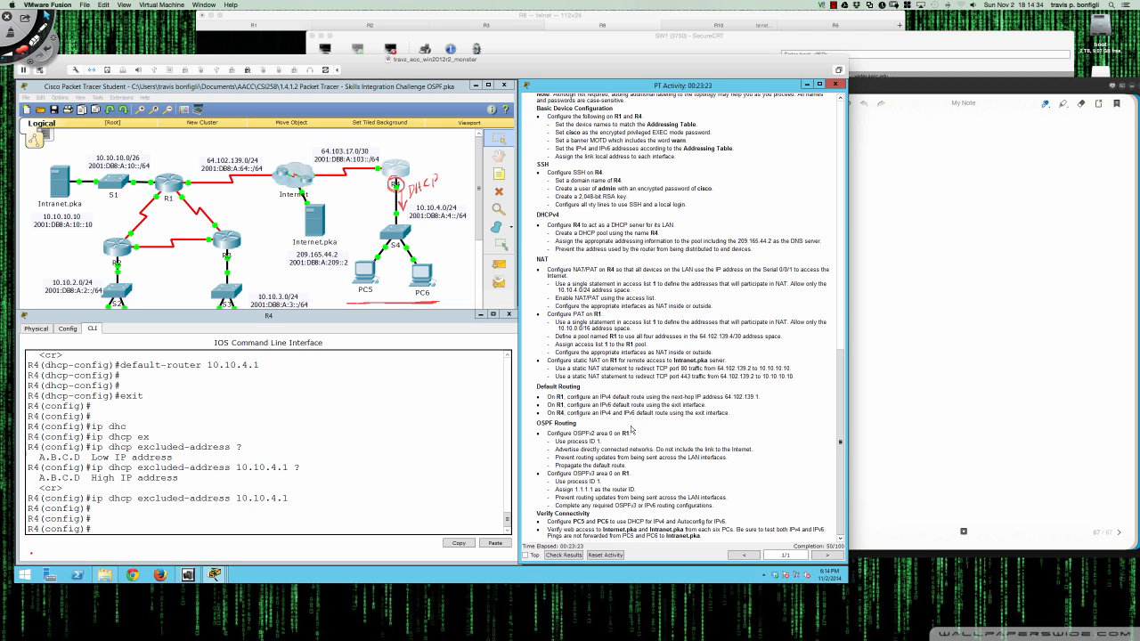
- On R4, enter 'access-list 1 permit 10.10.4.0 0.0.0.255' in global configuration
click(404, 459)
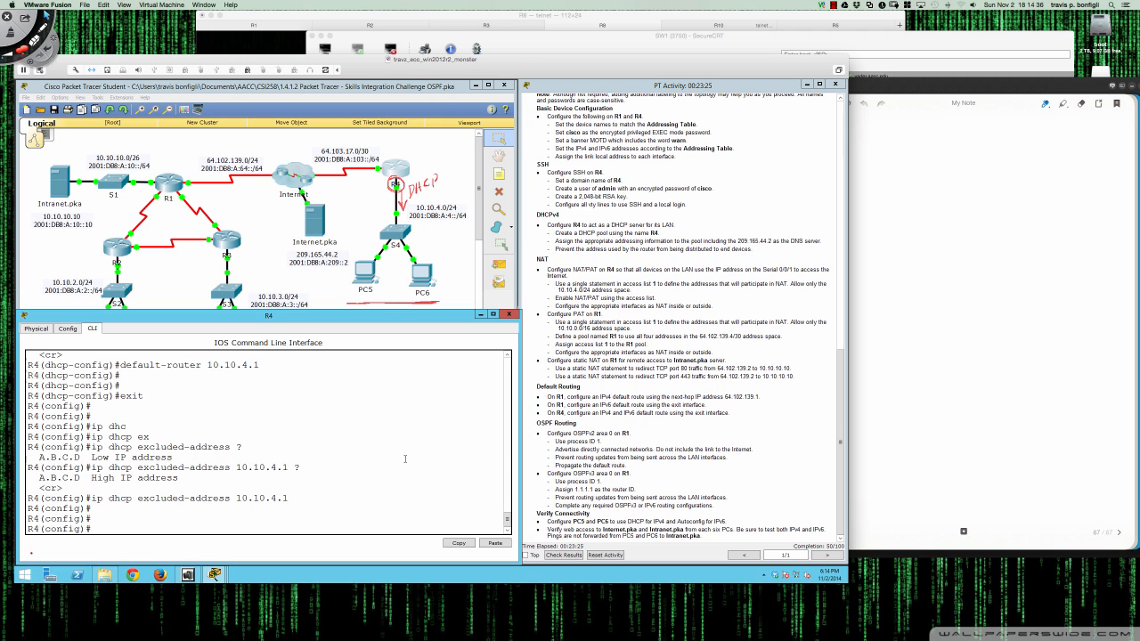
key(Return)
key(Return)
key(Return)
text(access)
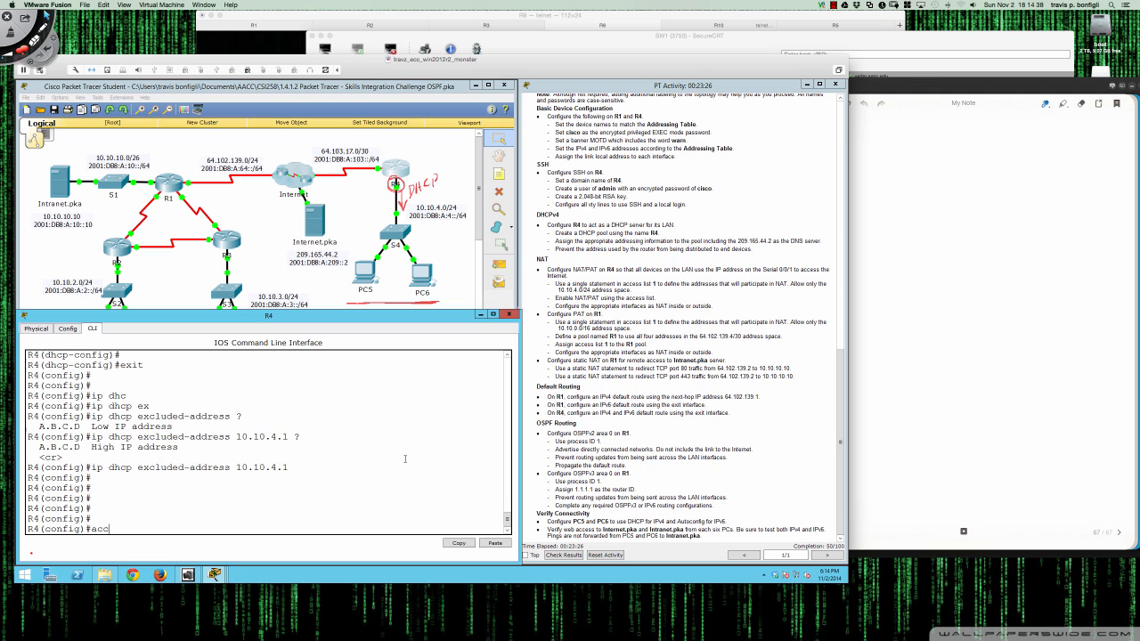
key(Tab)
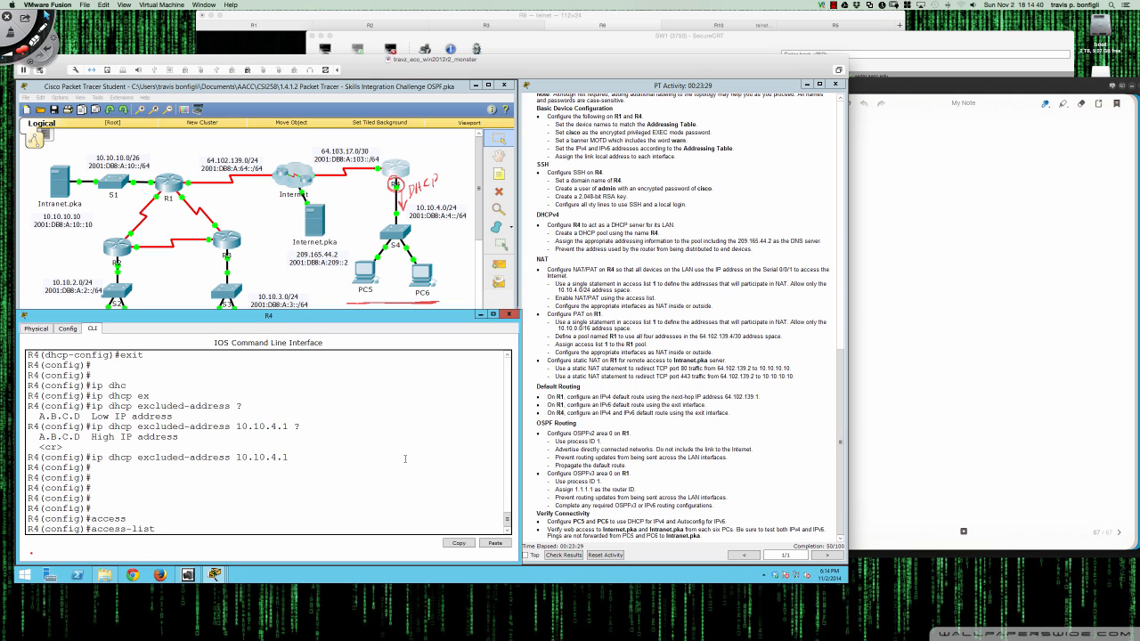
text(1 permit 10.10.4.0 0.)
text(0.0.255)
key(Return)
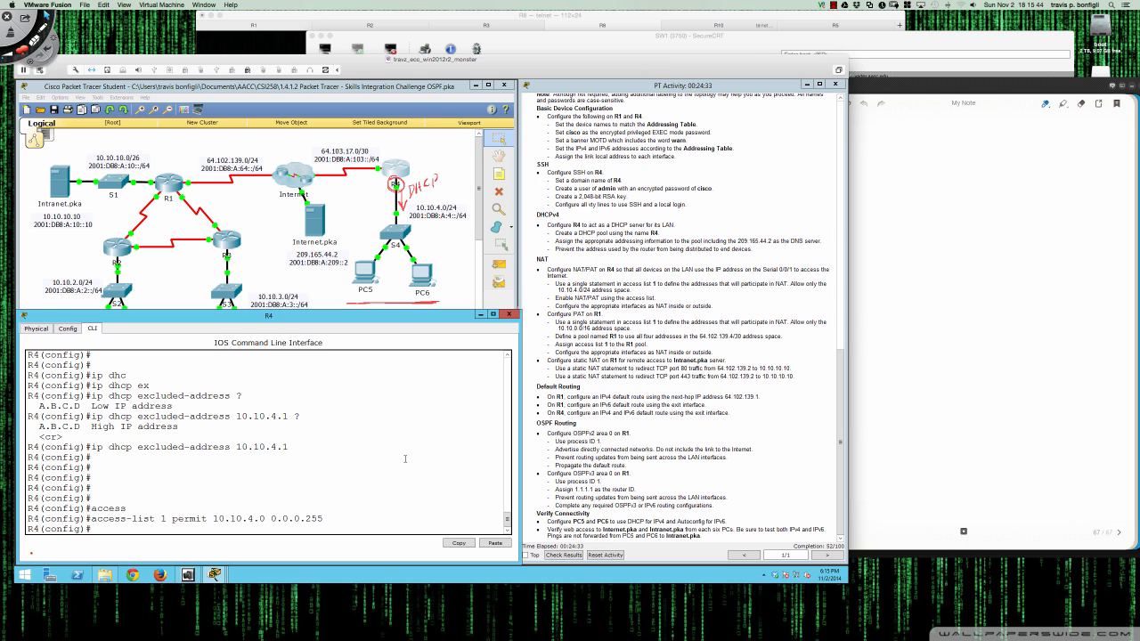
- Type 'ip nat inside source list 1' on R4, checking the ? help for options
text(ip nat inside sour)
key(Tab)
text(list ?)
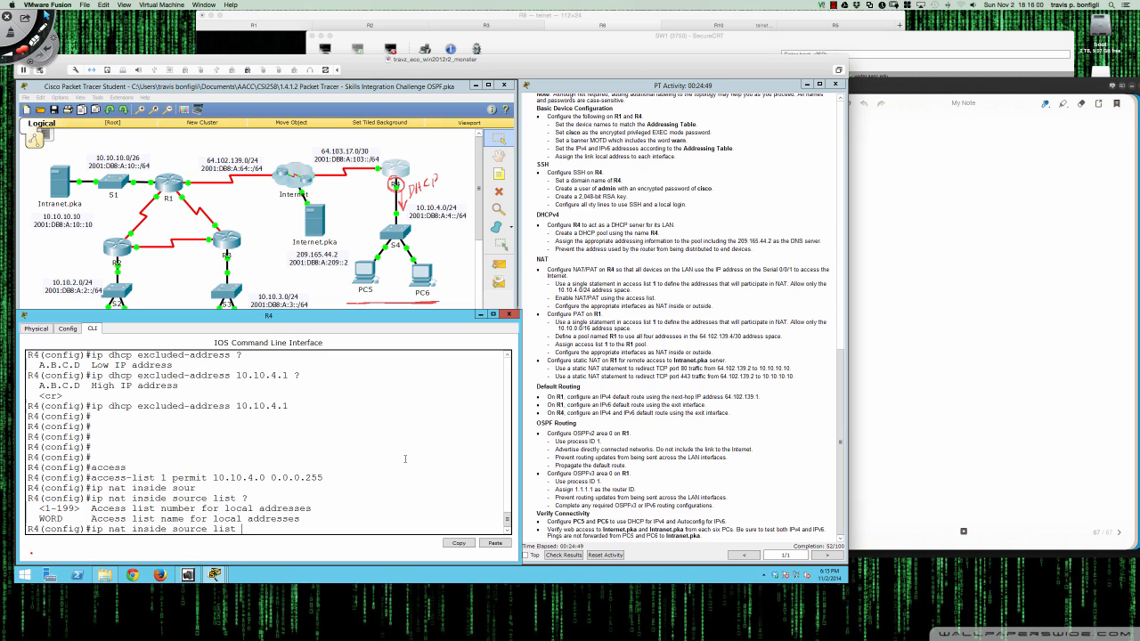
text(1 ?)
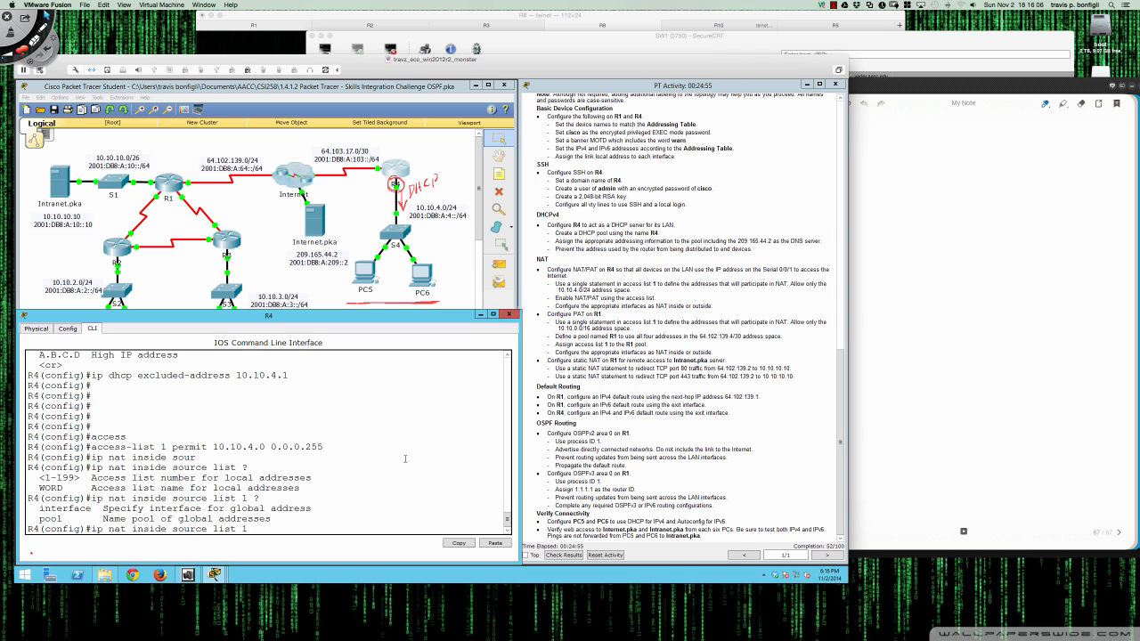
text(int)
key(BackSpace)
key(BackSpace)
key(BackSpace)
- Extend the line with 'interface Serial 0/0/1' after reviewing the interface and pool help options
drag(40, 508, 281, 517)
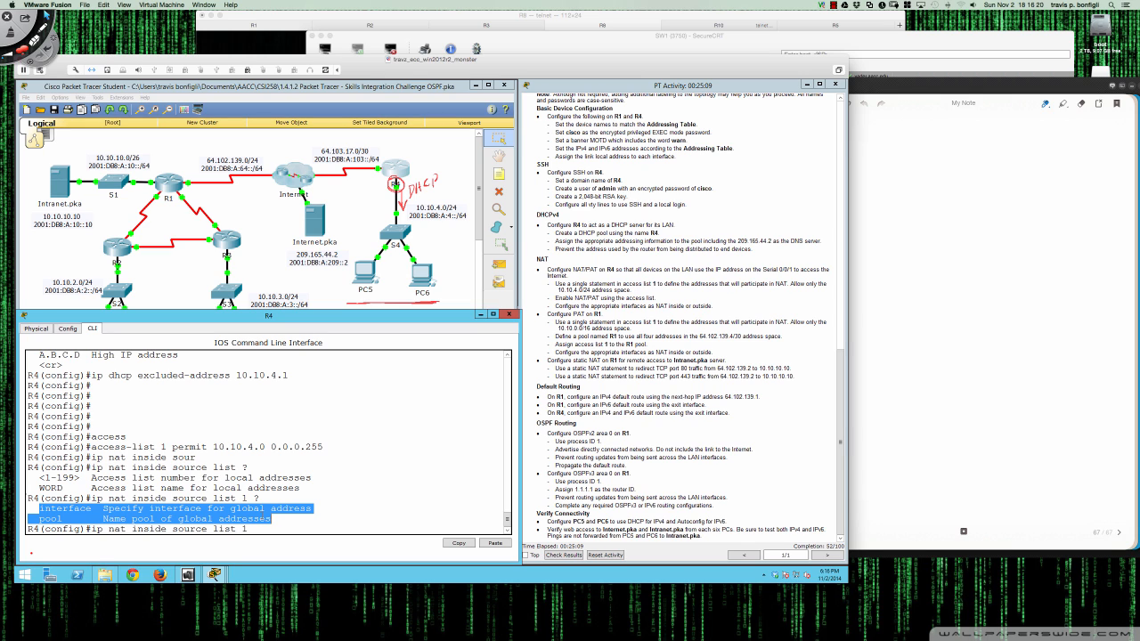
click(288, 530)
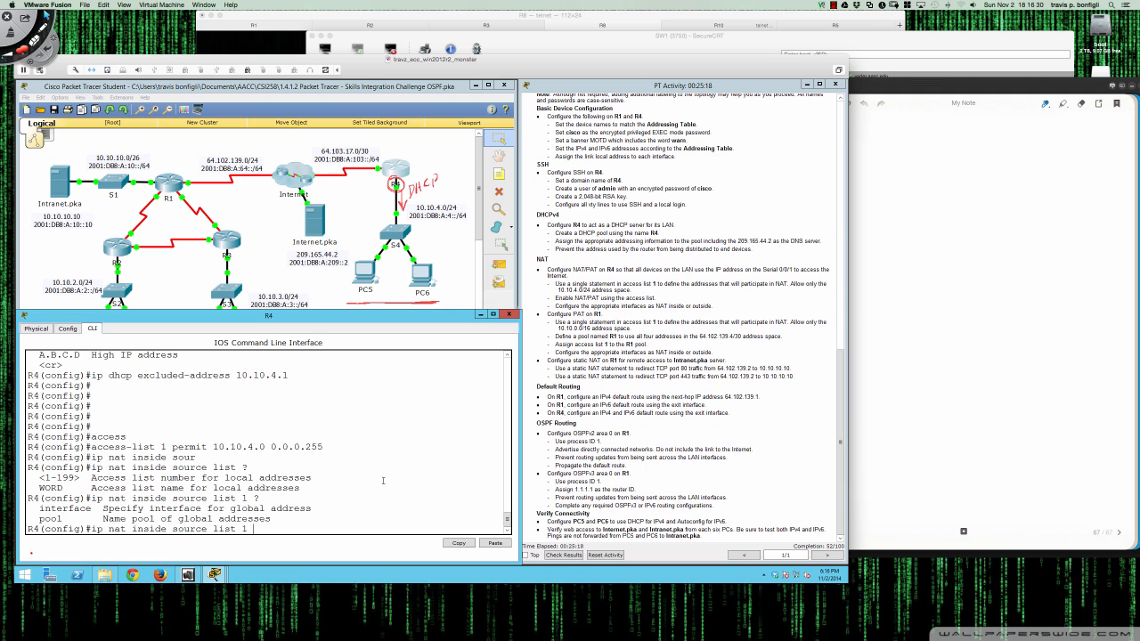
text(int)
key(Tab)
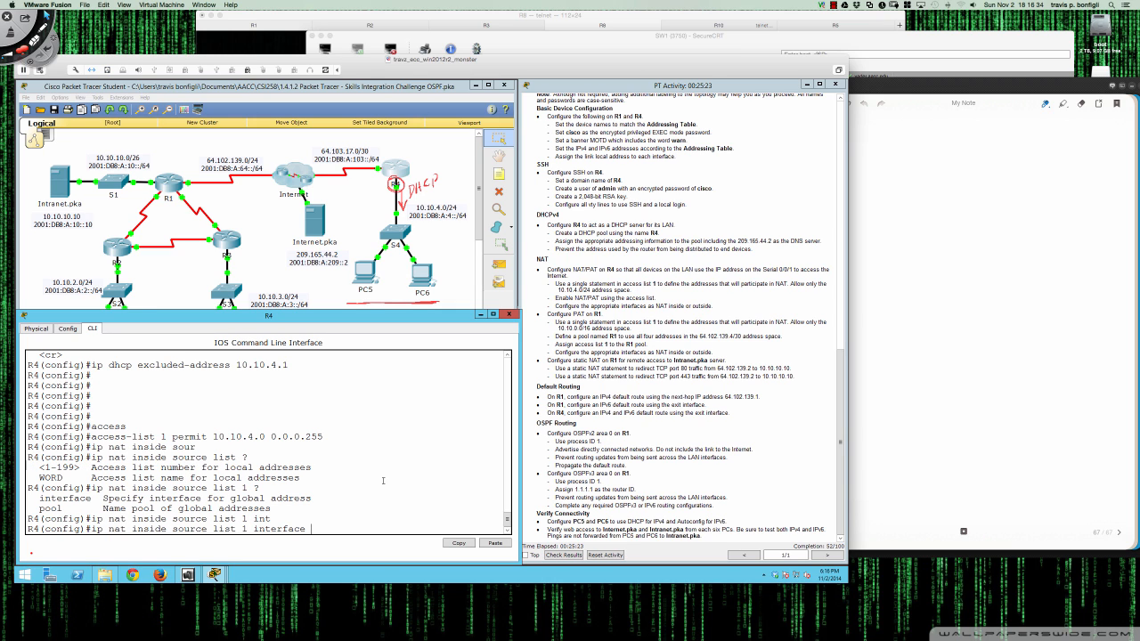
text(?)
text(Serial)
text( 0/0/1)
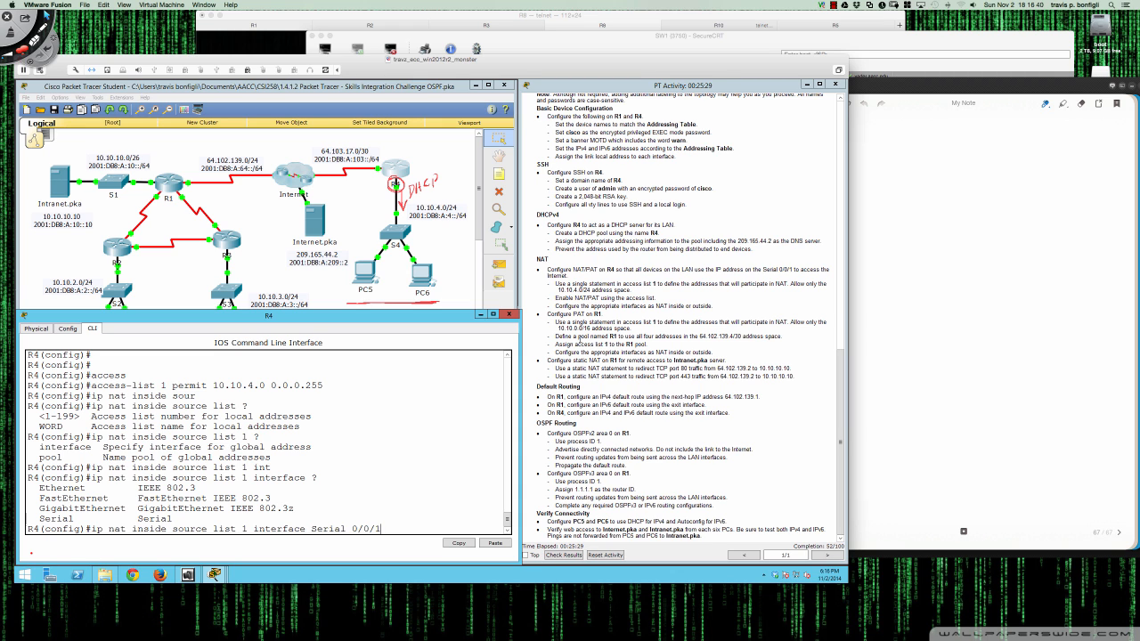
scroll(580, 342, up, 5)
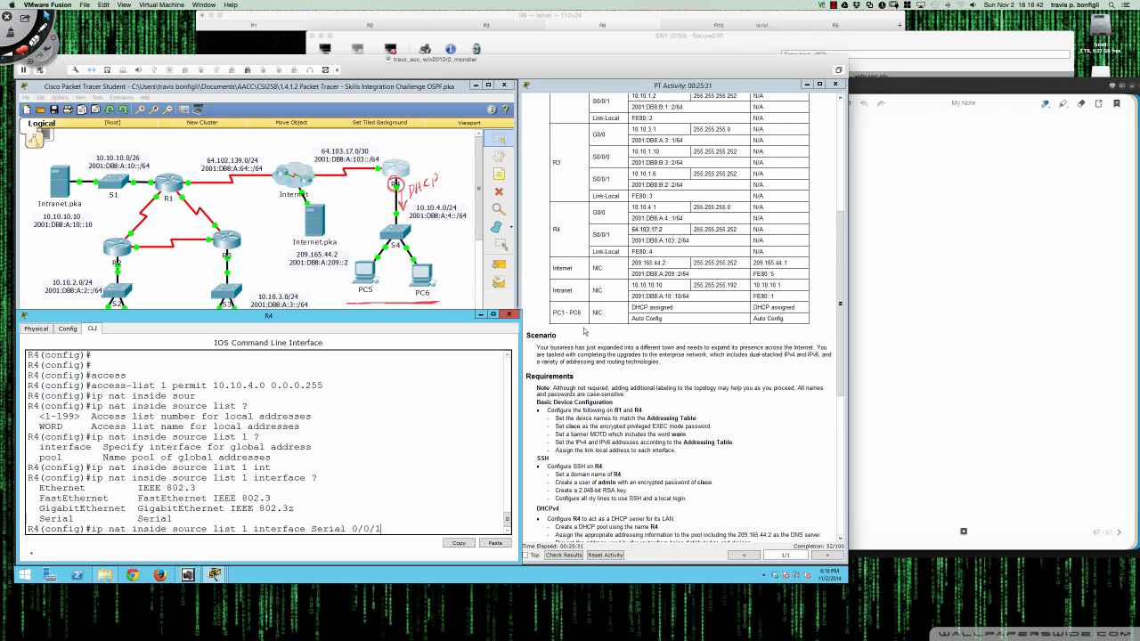
scroll(613, 254, down, 5)
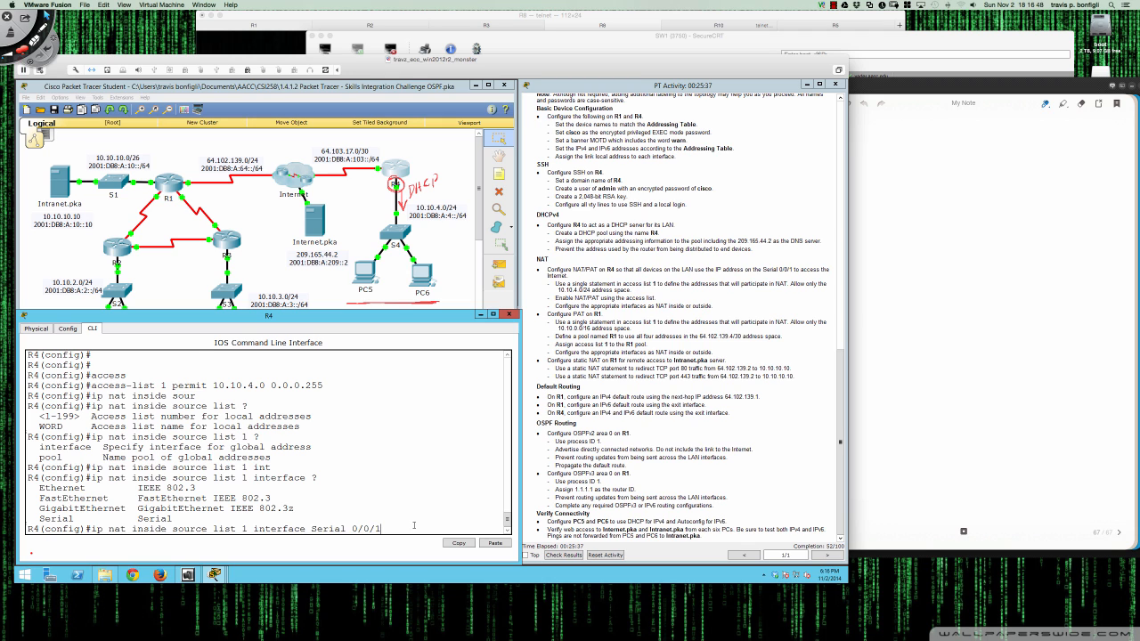
- Append 'overload' to R4's 'ip nat inside source list 1 interface Serial 0/0/1' rule and submit it
text(?)
text(over)
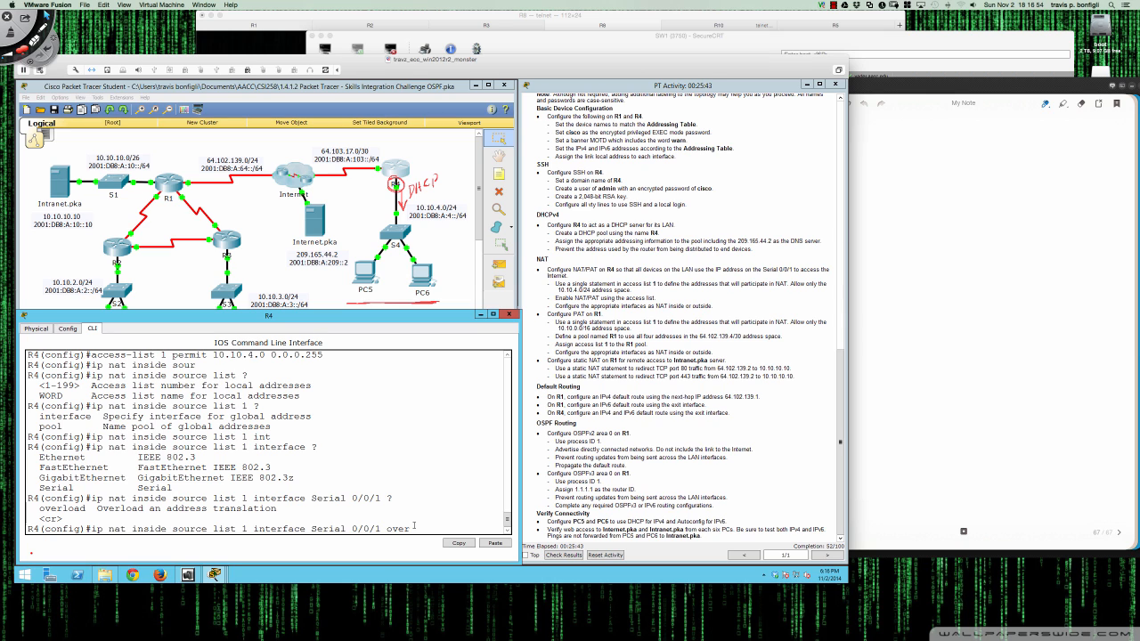
text(load)
key(Return)
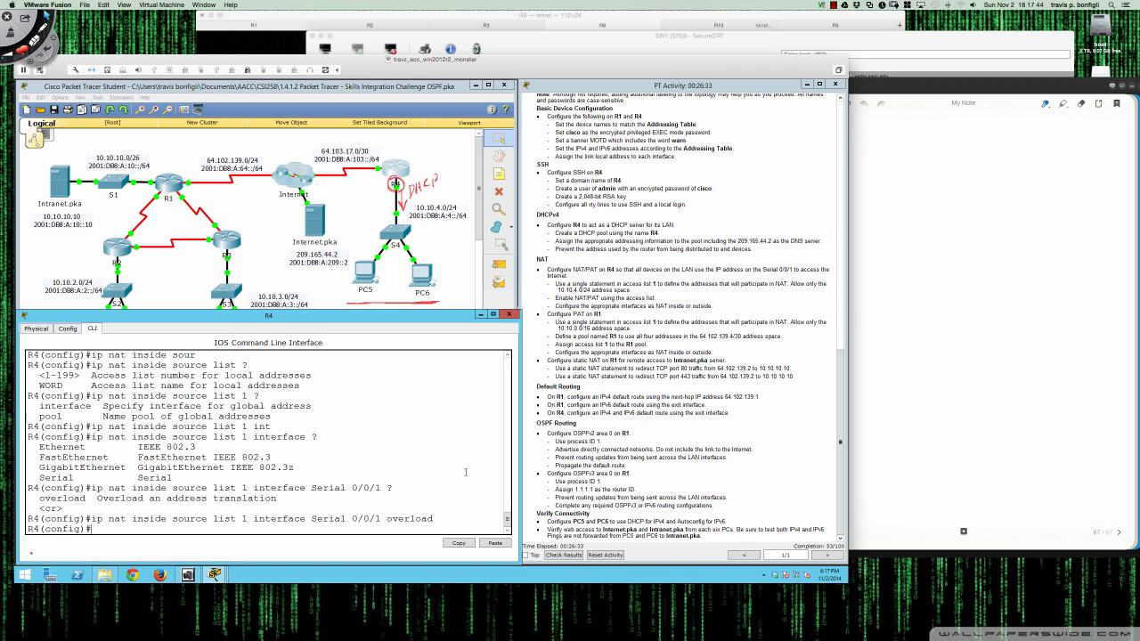
key(Return)
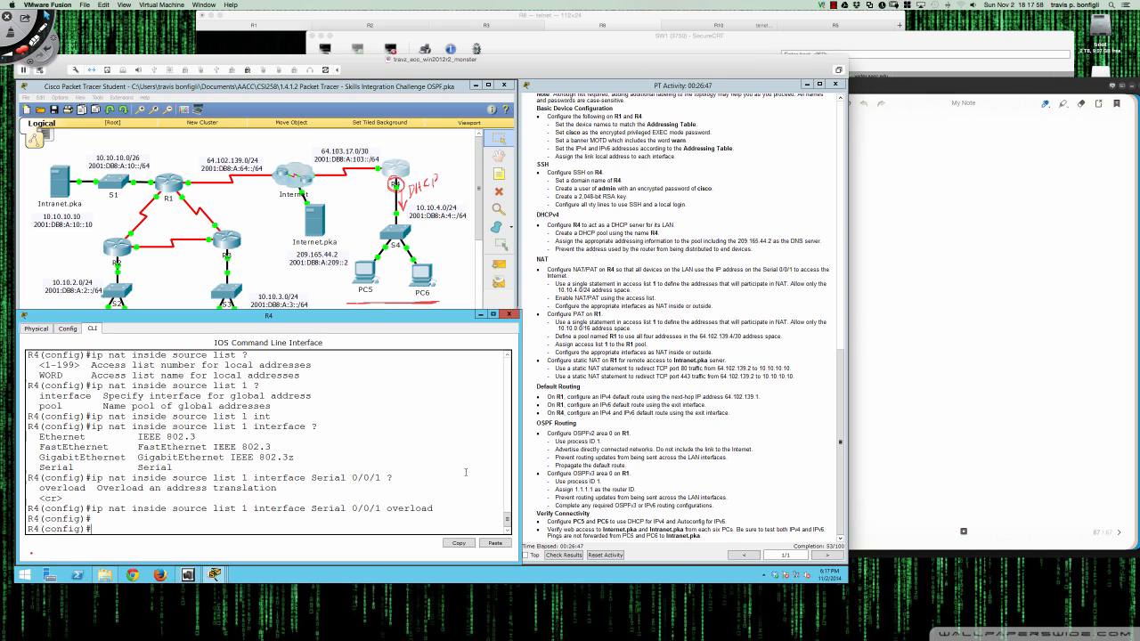
- Mark R4's interface G0/0 as 'ip nat inside'
text(int g0/0)
key(Return)
text(ip)
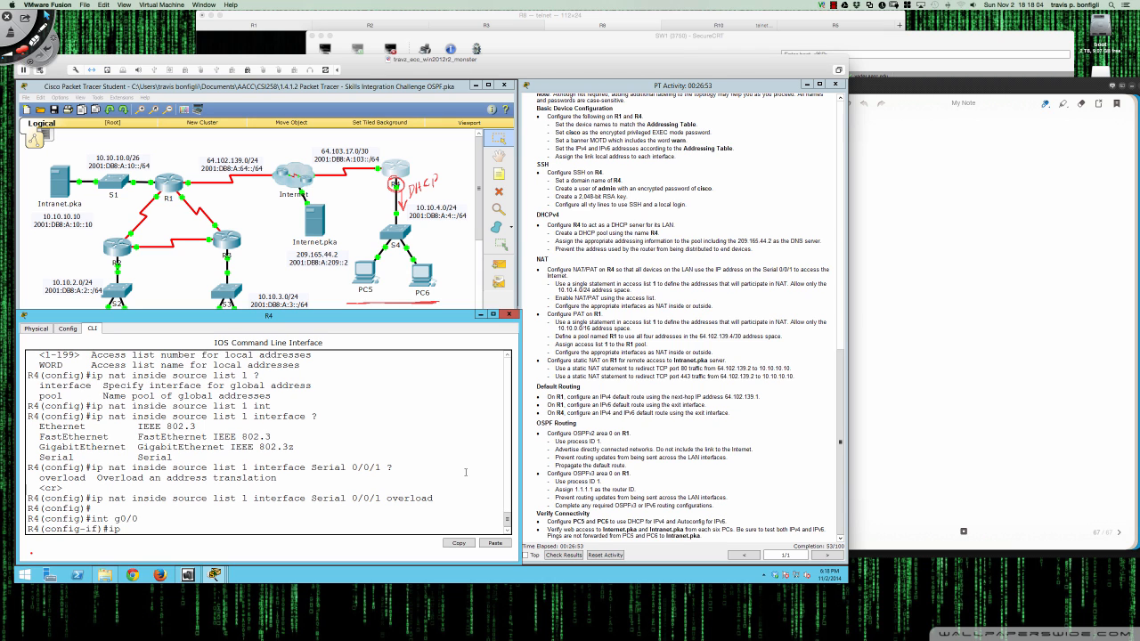
text( nat insi)
key(Tab)
key(Return)
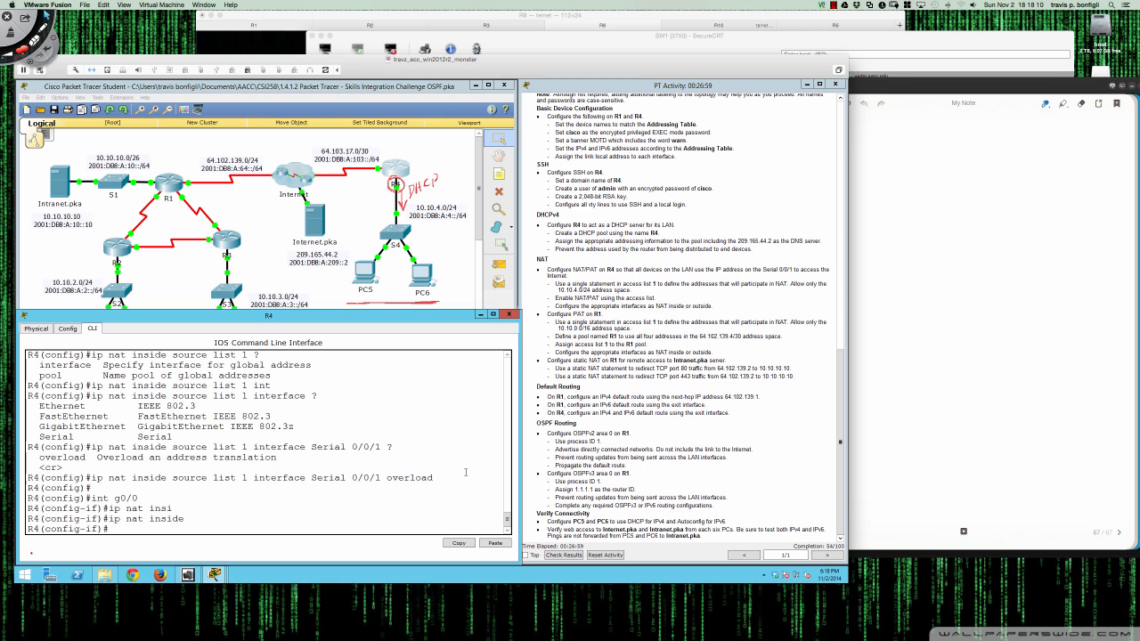
- Mark R4's interface S0/0/1 as the NAT outside interface
text(int s0/0/1)
key(Return)
text(ip nat outside)
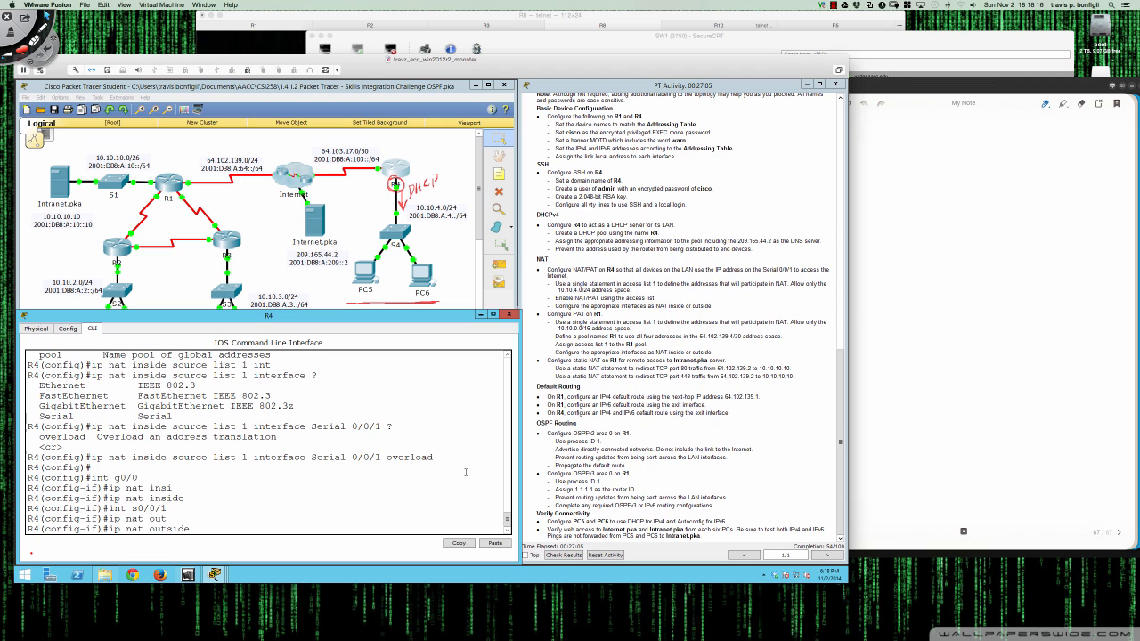
key(Return)
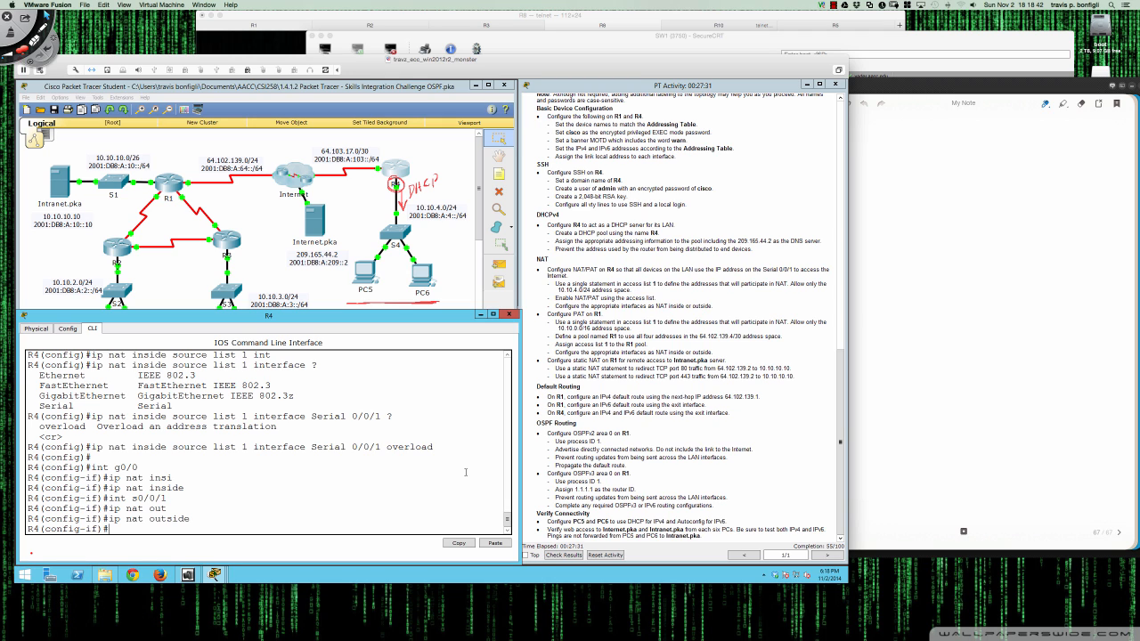
- Exit configuration mode with 'end' and save with 'wri mem'
text(end)
key(Return)
key(Return)
key(Return)
key(Return)
text(wri mem)
key(Return)
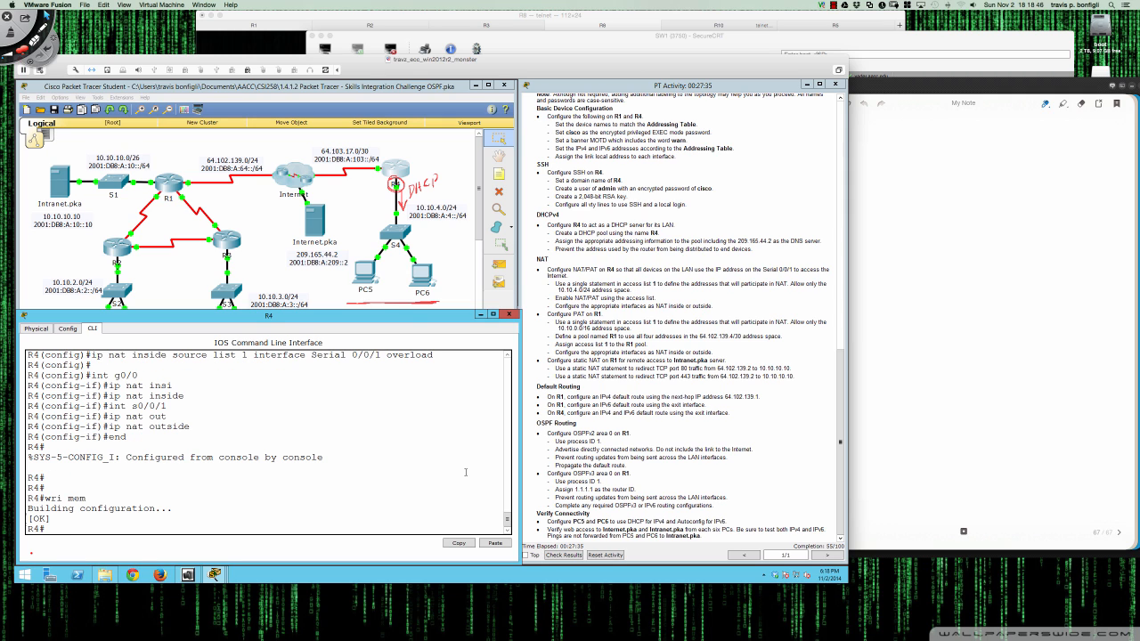
- Open R1's console and enter privileged mode with the enable password, reviewing the warning banner
click(171, 183)
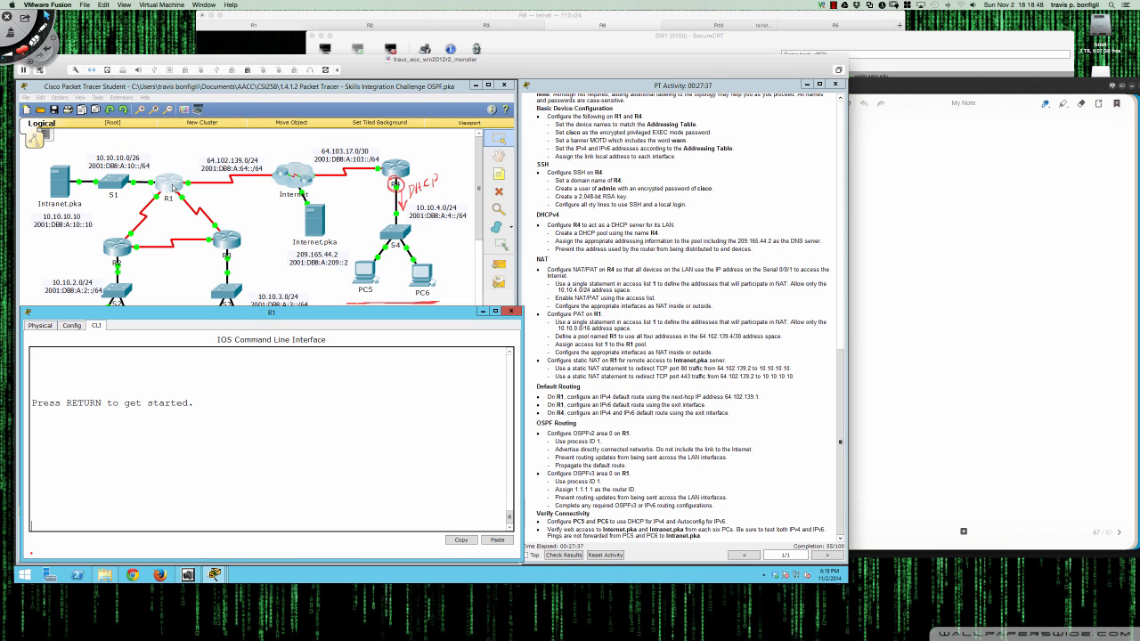
key(Return)
key(Return)
text(en)
key(Return)
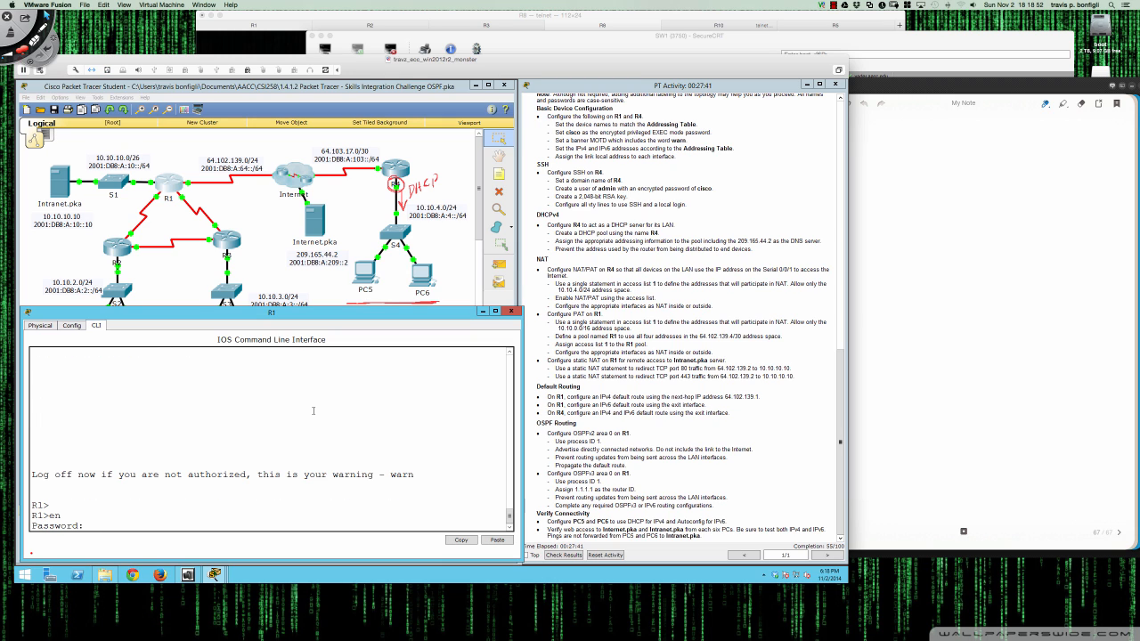
text(cisco)
key(Return)
key(Return)
key(Return)
key(Return)
key(Return)
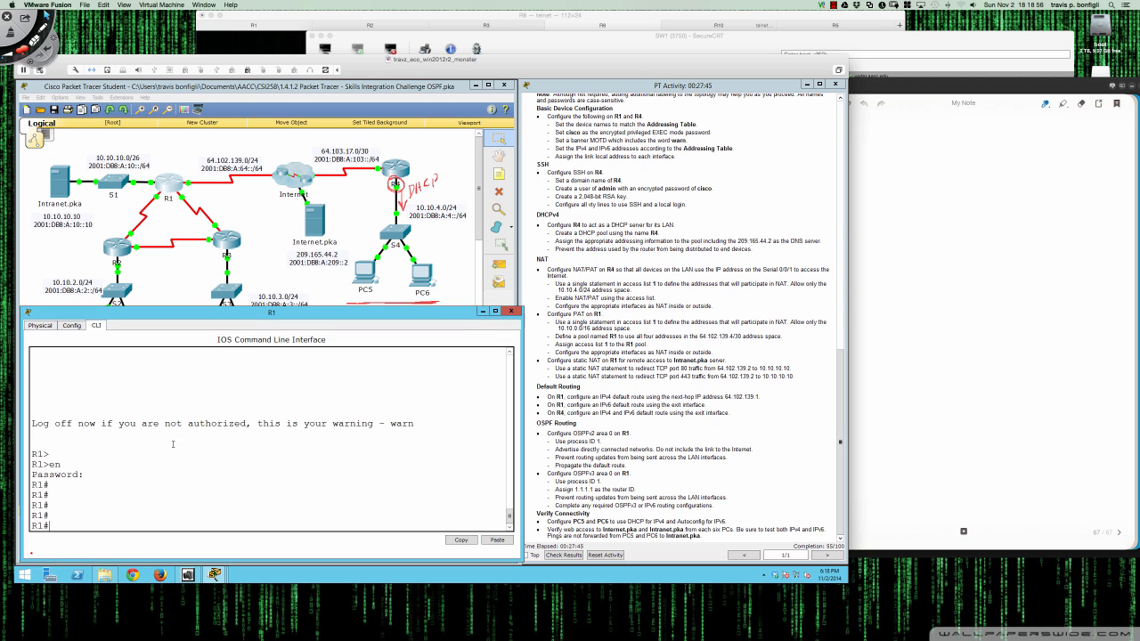
drag(33, 464, 90, 482)
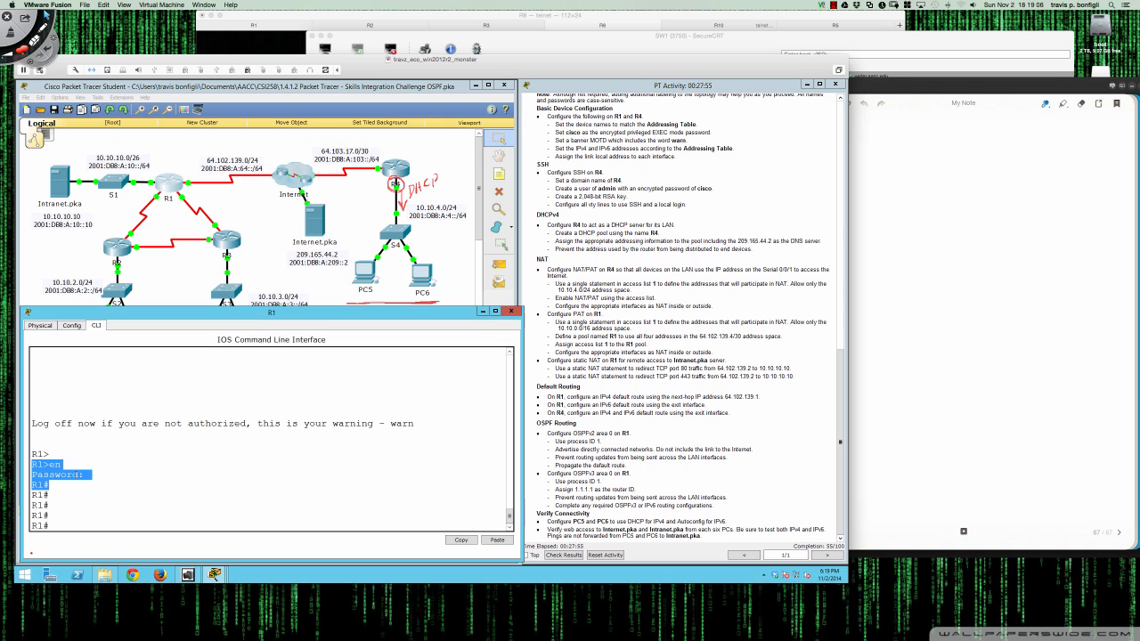
click(70, 508)
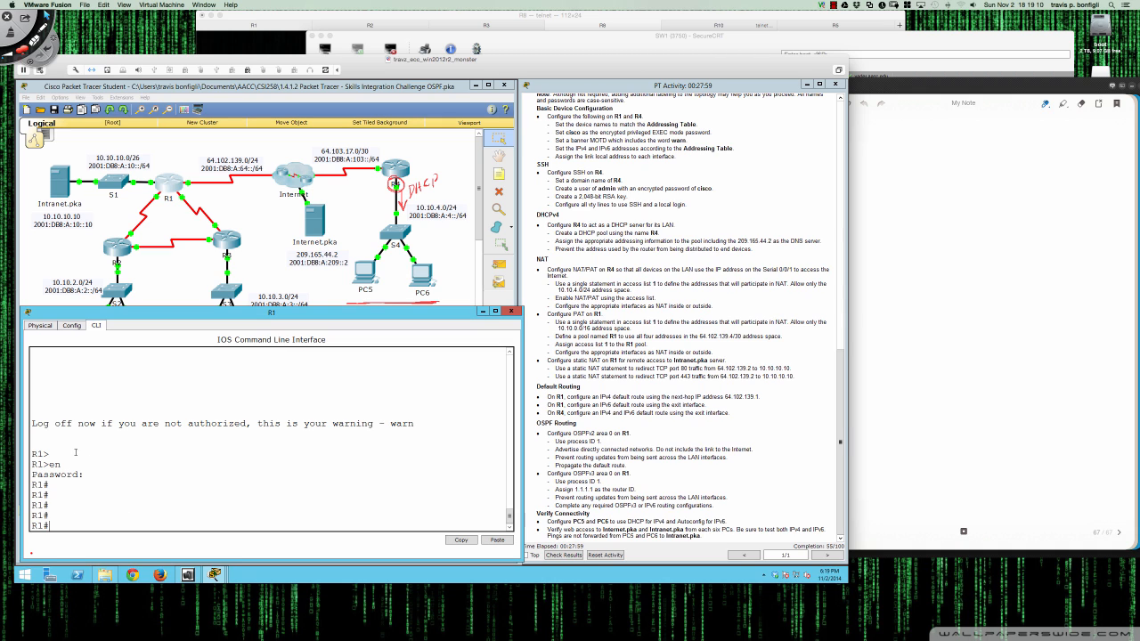
drag(32, 424, 416, 424)
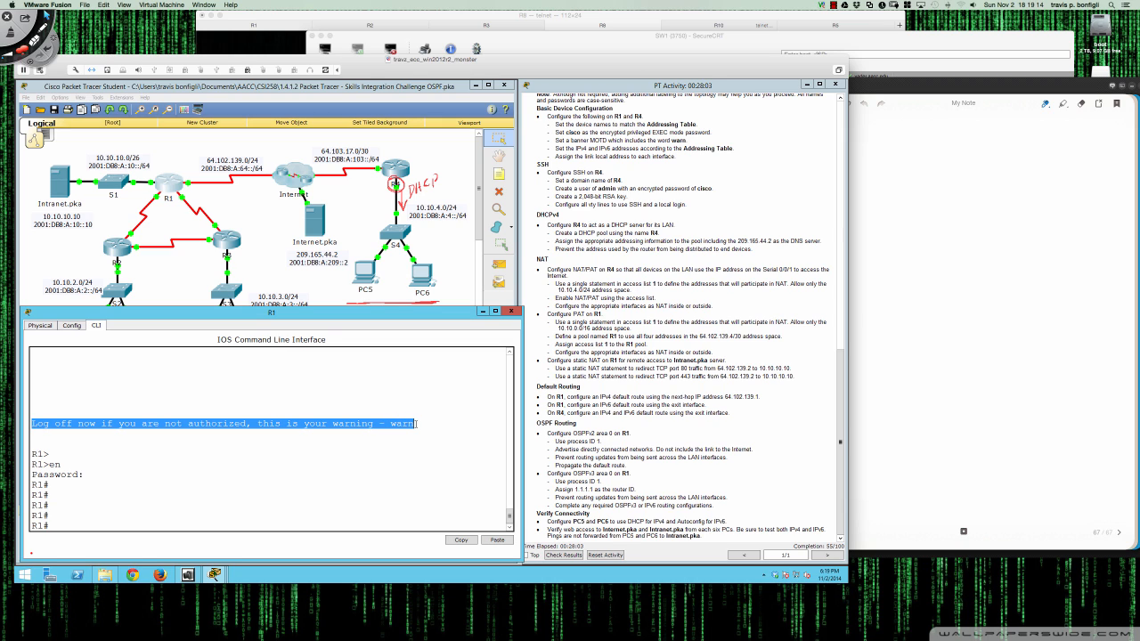
click(73, 524)
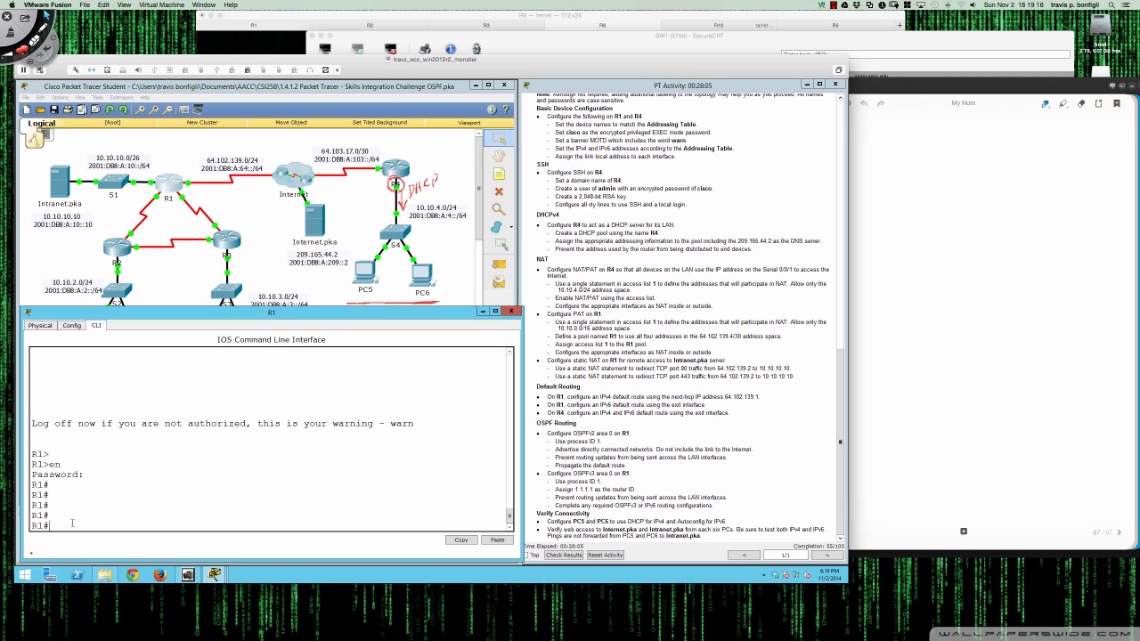
key(Return)
key(Return)
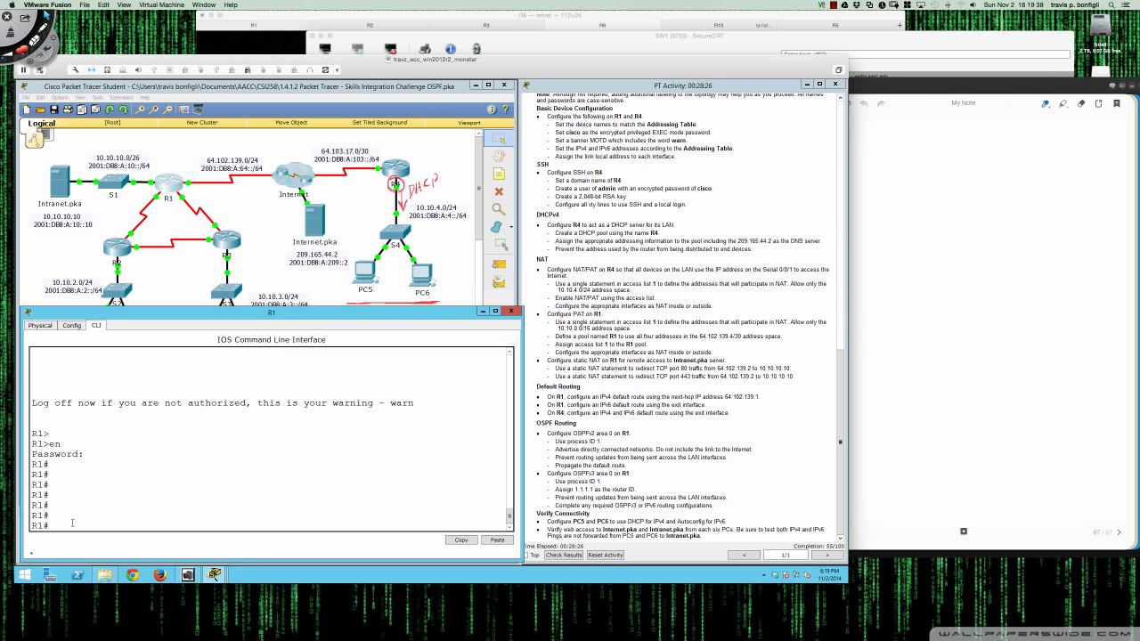
- Enter 'conf t' and create 'access-list 1 permit 10.10.0.0 0.0.255.255' on R1
text(access)
key(Tab)
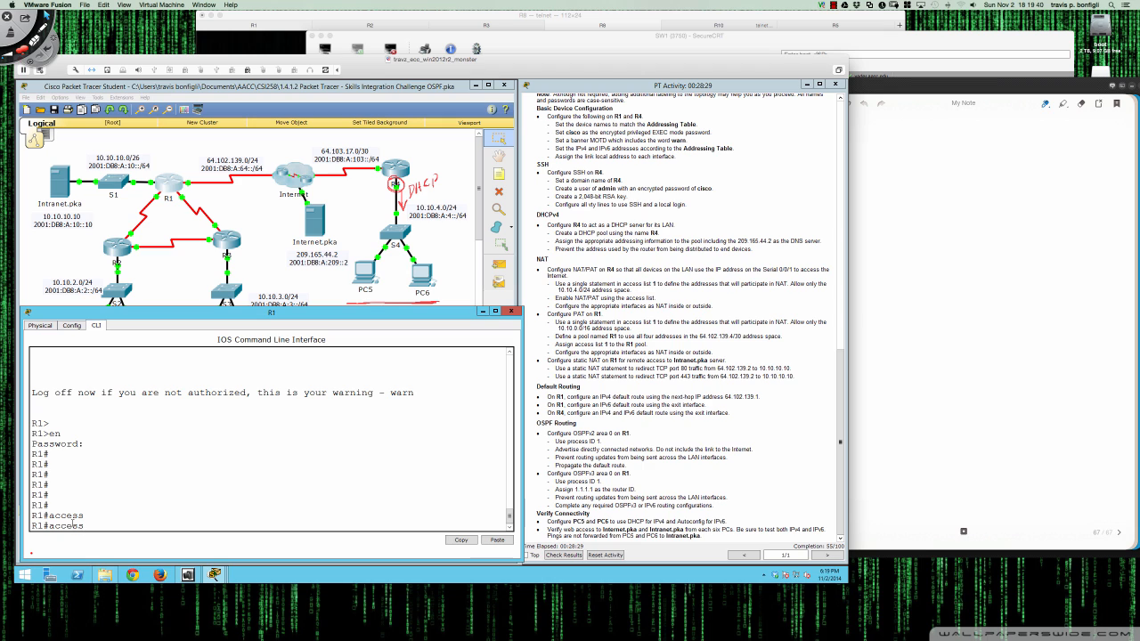
key(BackSpace)
key(BackSpace)
key(BackSpace)
key(BackSpace)
key(BackSpace)
key(BackSpace)
text(conf t)
key(Return)
text(access)
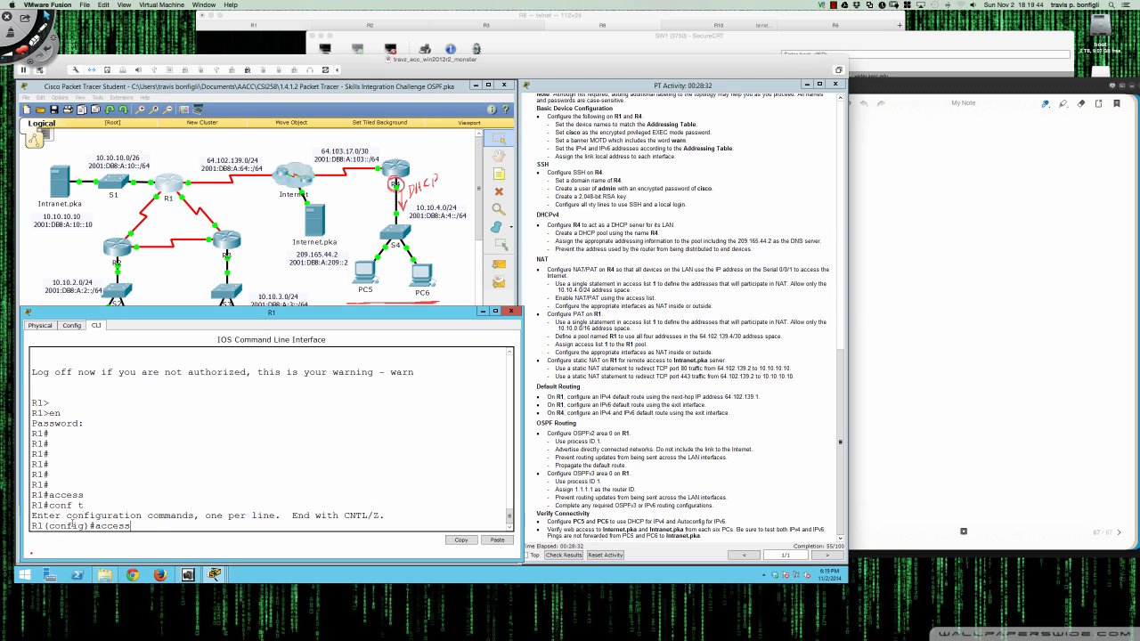
key(Tab)
text(1 perm)
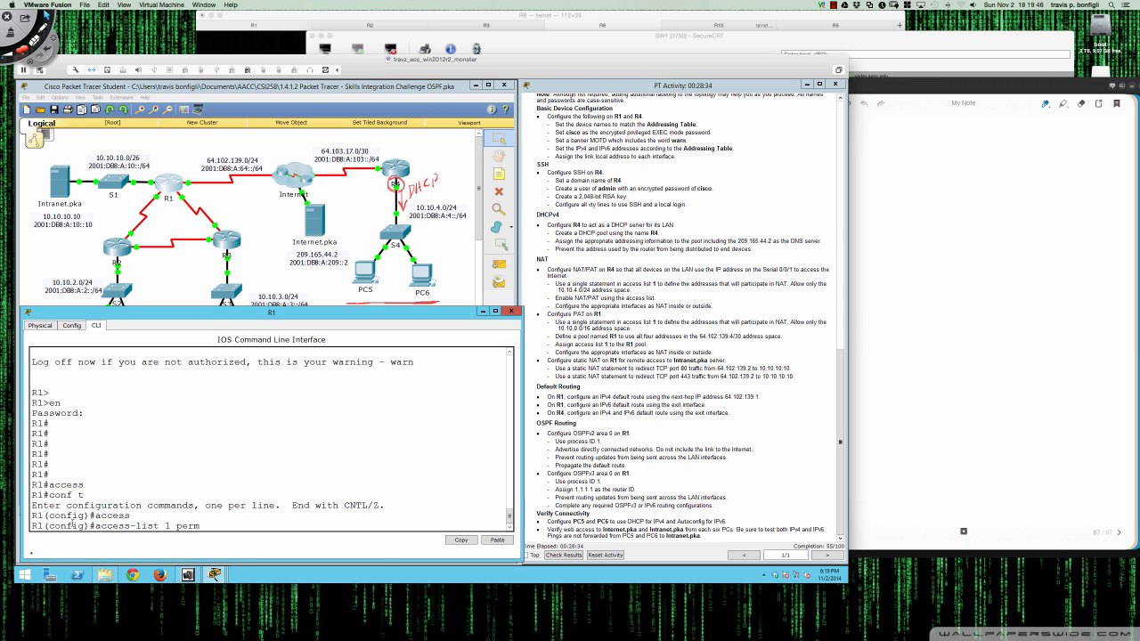
text(it 10.10.0.0 0.0.255.255)
key(Return)
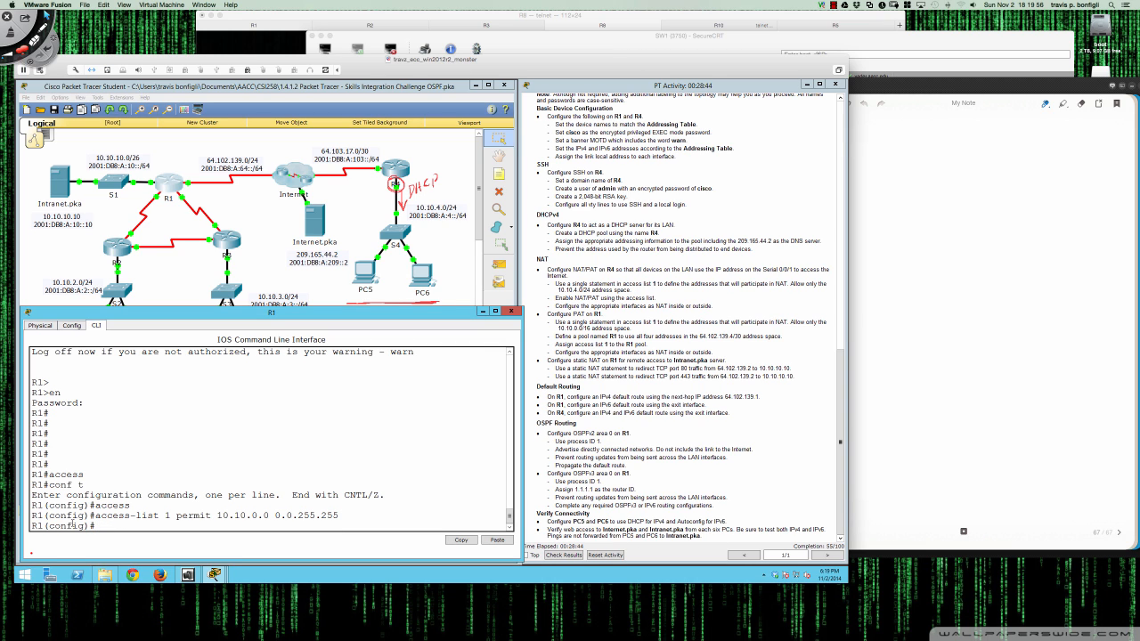
key(Return)
key(Return)
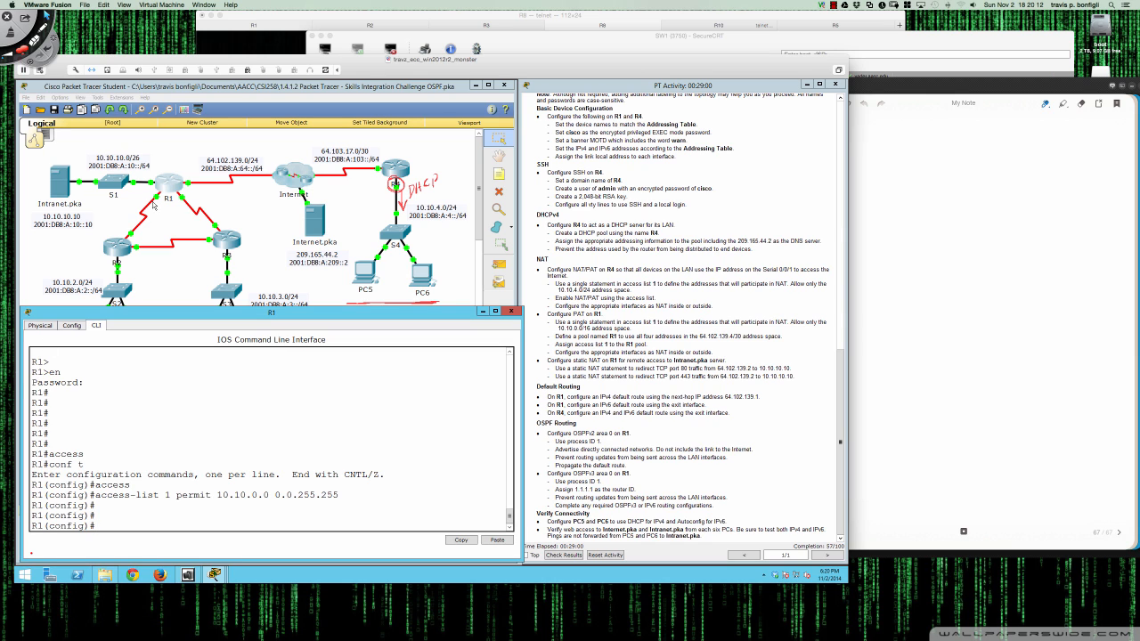
- With the annotation pen, mark R4's 10.10.4.0/24 LAN and R1's link toward R3
click(174, 271)
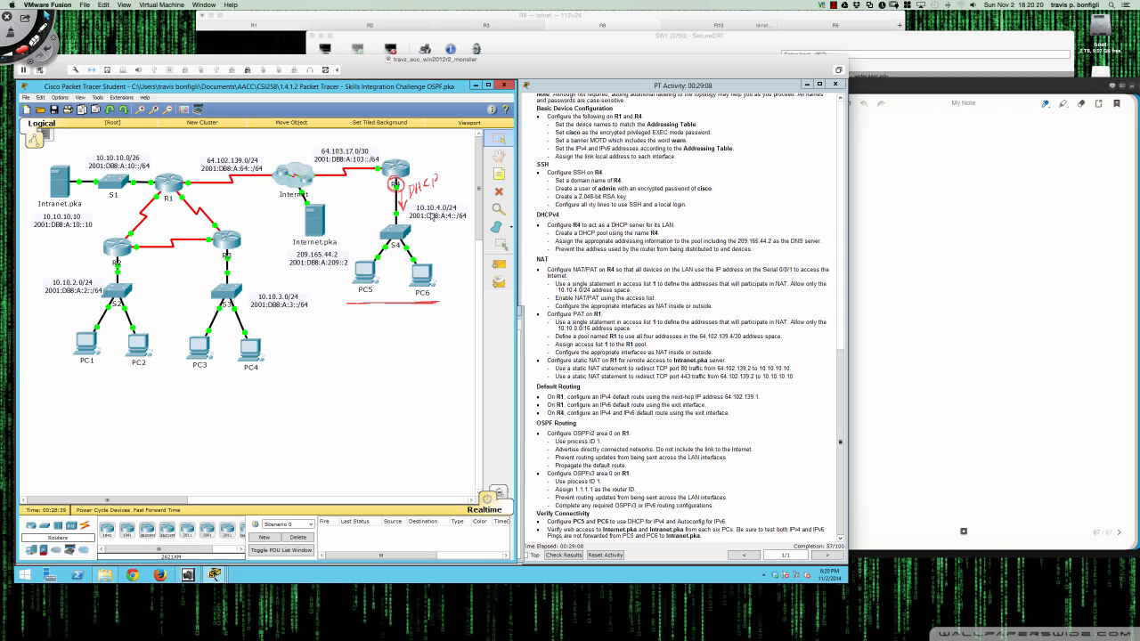
key(super+Tab)
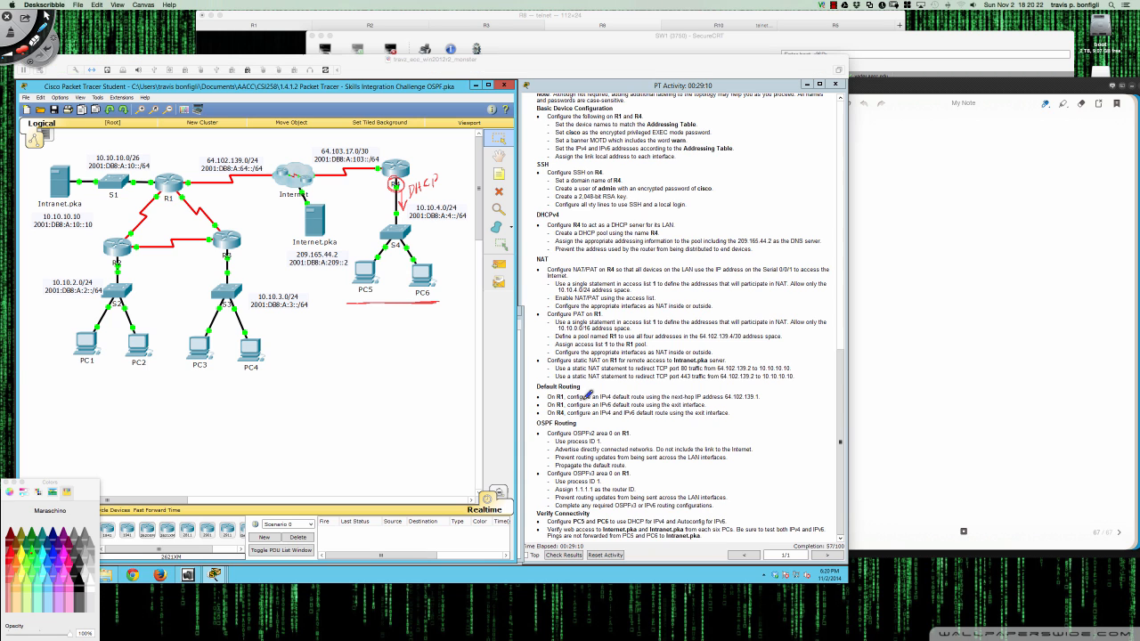
mouse_move(444, 199)
mouse_down()
mouse_move(408, 215)
mouse_move(472, 223)
mouse_move(450, 191)
mouse_move(417, 201)
mouse_move(423, 251)
mouse_up()
drag(423, 242, 432, 247)
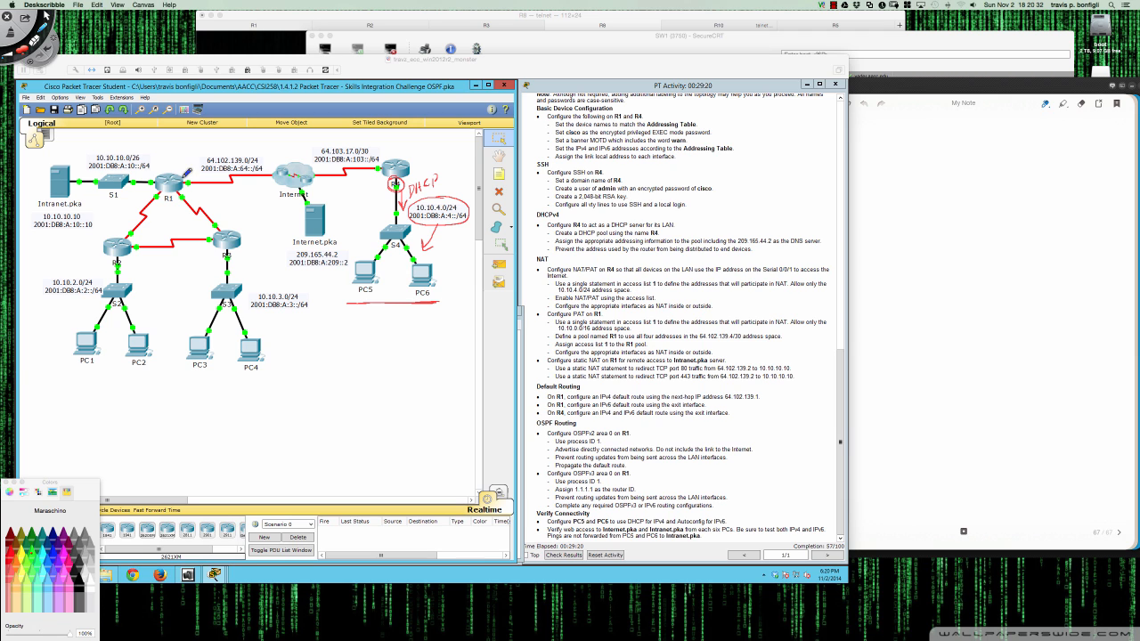
drag(180, 191, 229, 232)
drag(239, 223, 230, 232)
- Circle the 10.10.3.0/24, 10.10.2.0/24 and 10.10.10.0/26 labels and mark the Configure PAT on R1 step
mouse_move(270, 279)
mouse_down()
mouse_move(253, 302)
mouse_move(312, 292)
mouse_move(264, 284)
mouse_up()
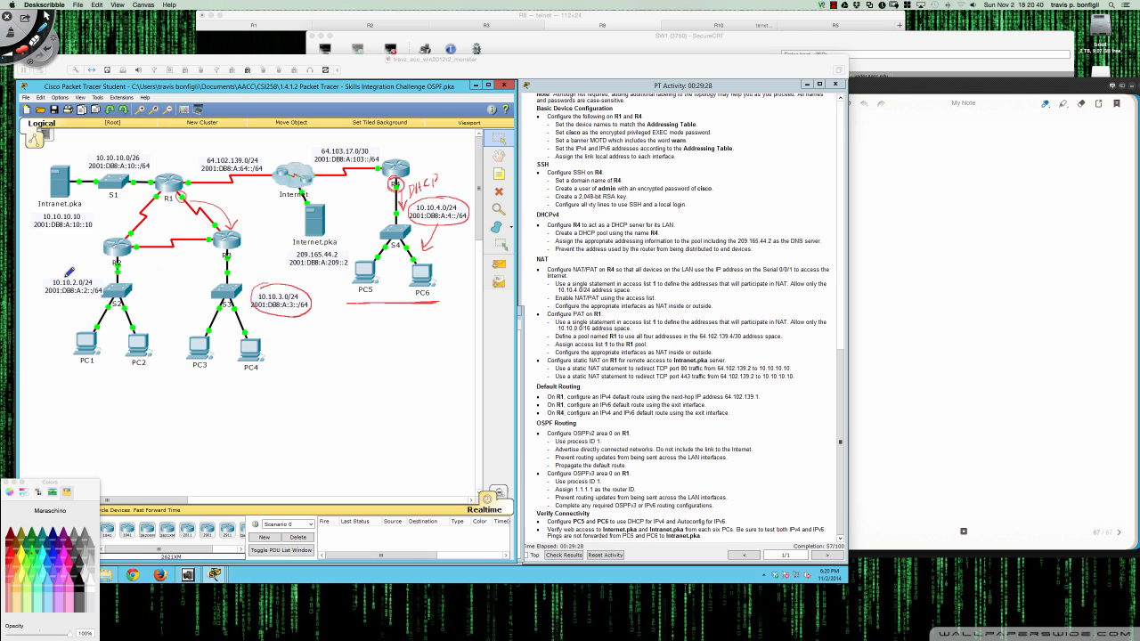
mouse_move(73, 269)
mouse_down()
mouse_move(51, 291)
mouse_move(100, 292)
mouse_move(63, 267)
mouse_up()
mouse_move(120, 167)
mouse_down()
mouse_move(99, 144)
mouse_move(119, 175)
mouse_move(147, 156)
mouse_move(106, 154)
mouse_up()
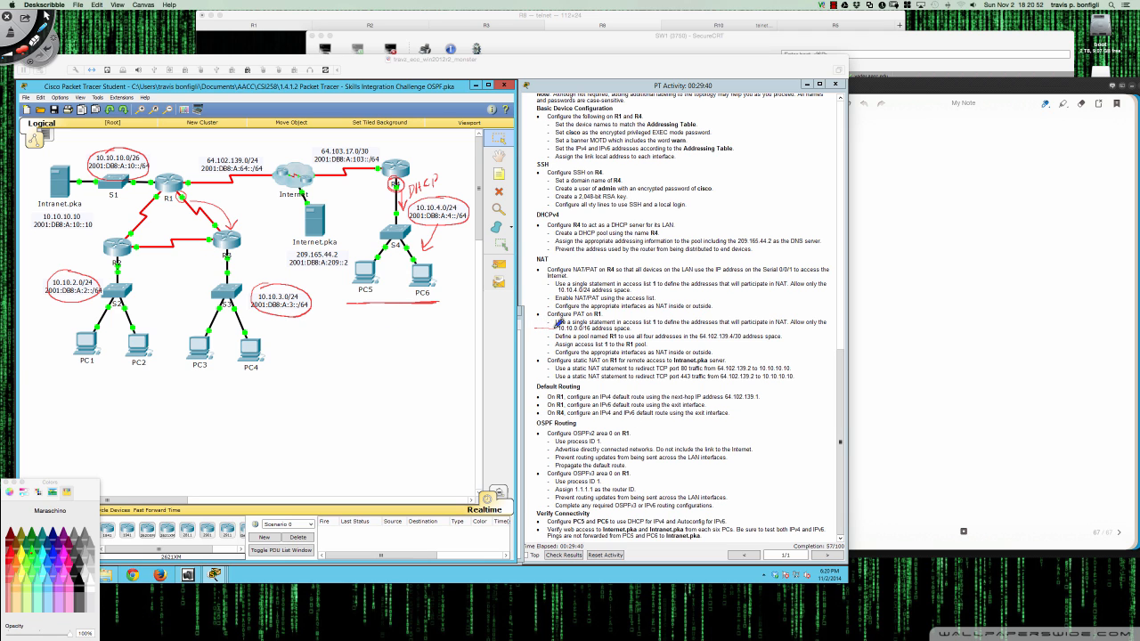
drag(535, 329, 558, 327)
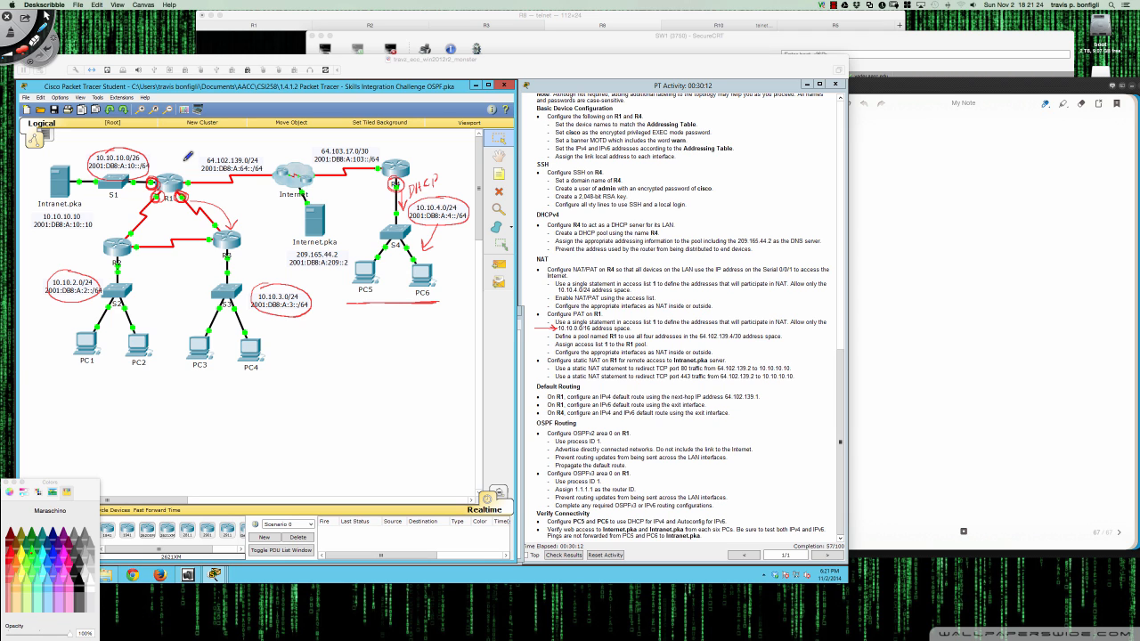
- Write OUTSIDE above R1's Internet-facing side and turn the pen off
drag(177, 154, 224, 137)
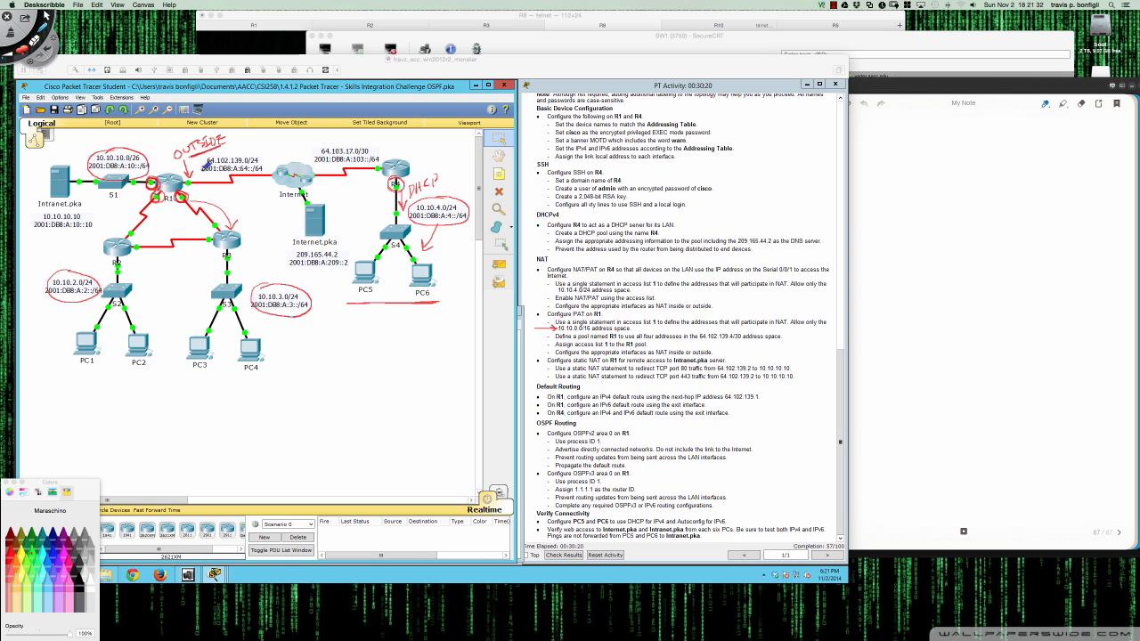
key(Escape)
click(172, 187)
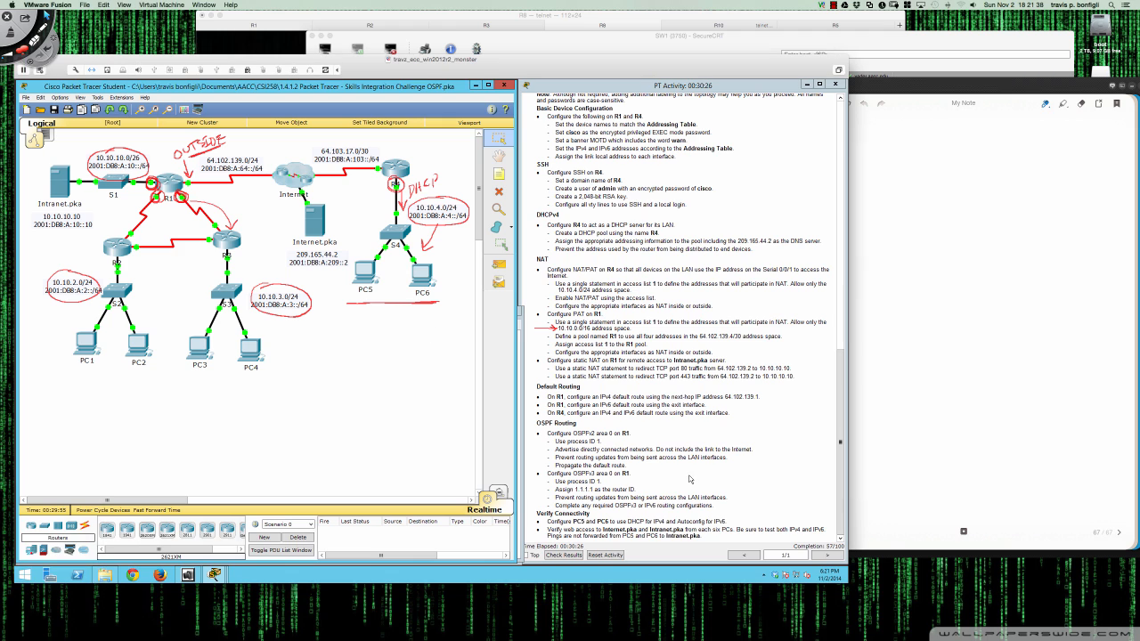
- On R1, type 'ip nat pool R1 64.102.139.4 64.102.139.7' using ? help, without submitting
click(177, 189)
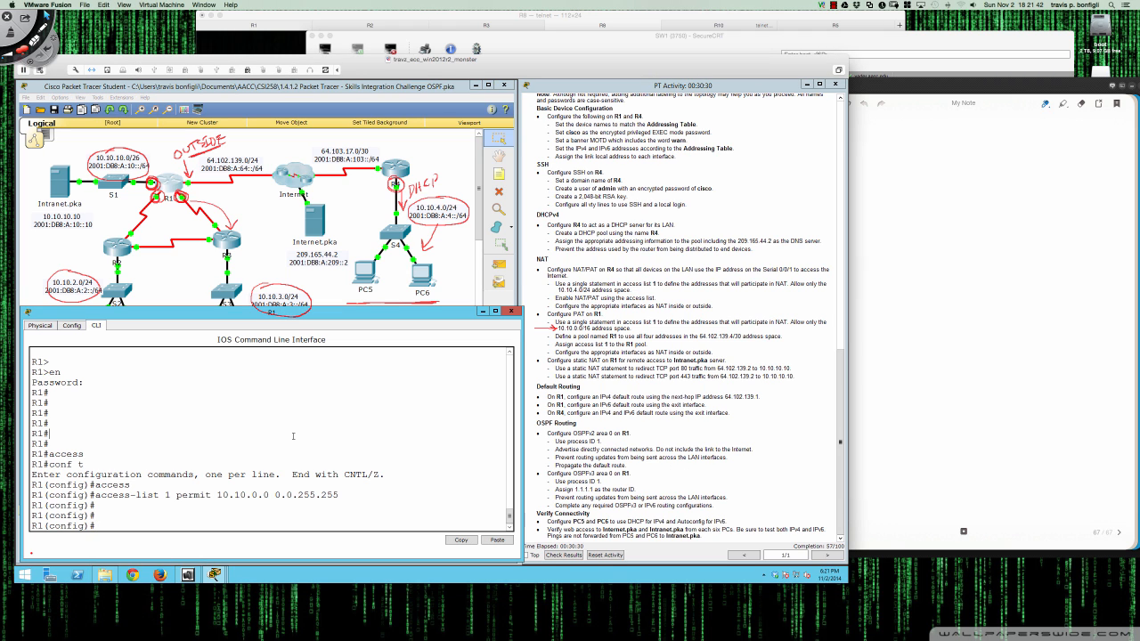
key(Return)
key(Return)
key(Return)
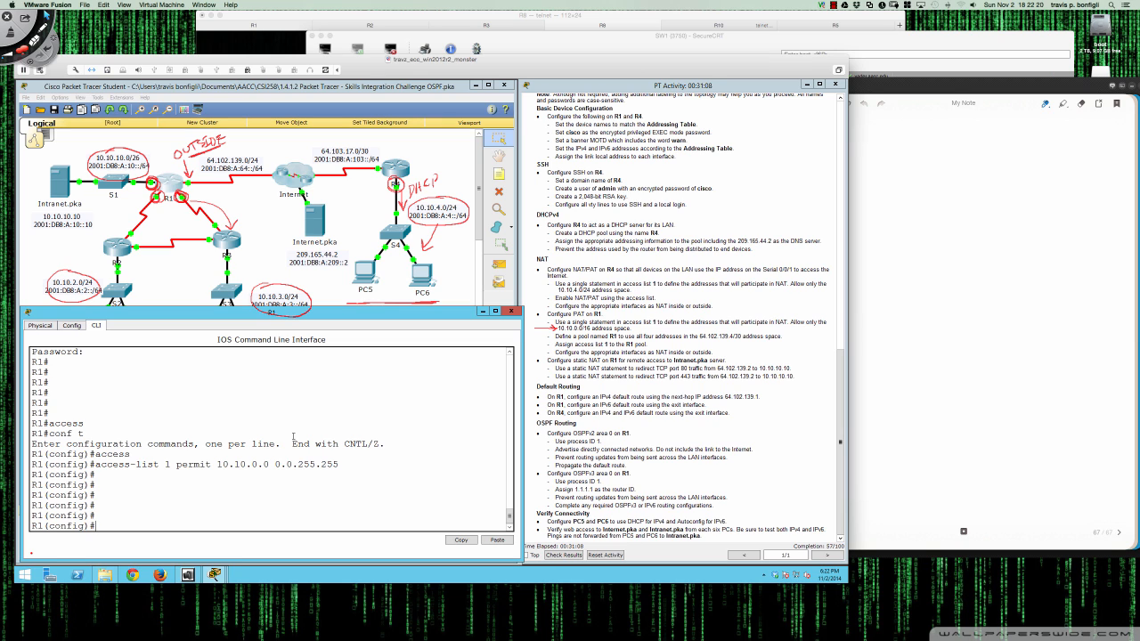
text(ip nat po)
key(Tab)
text(?)
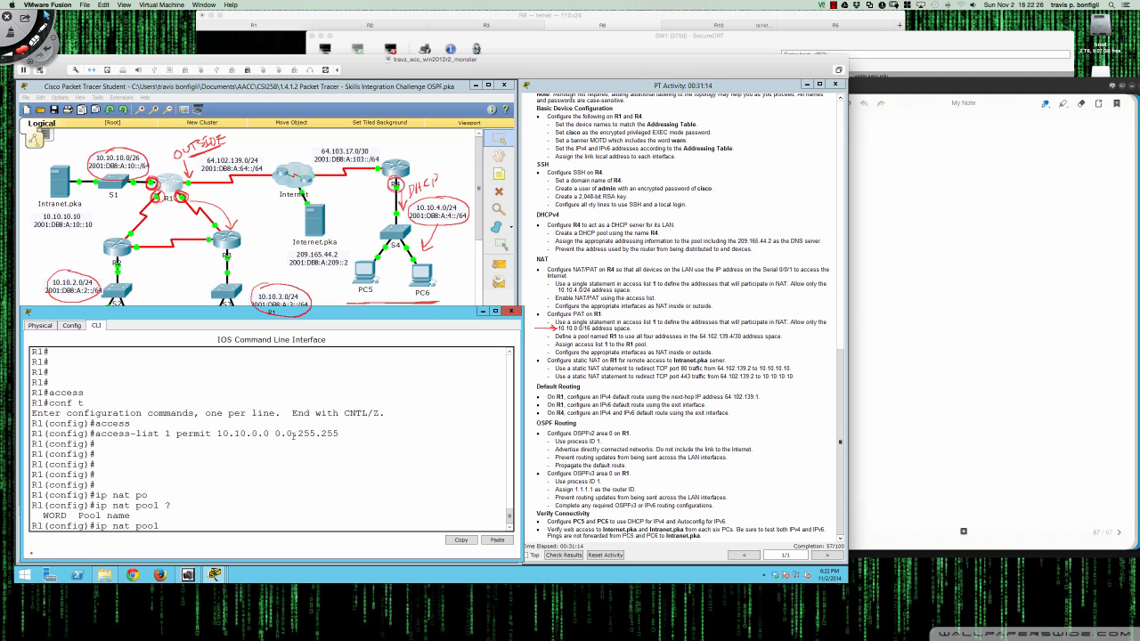
text(R)
text(?)
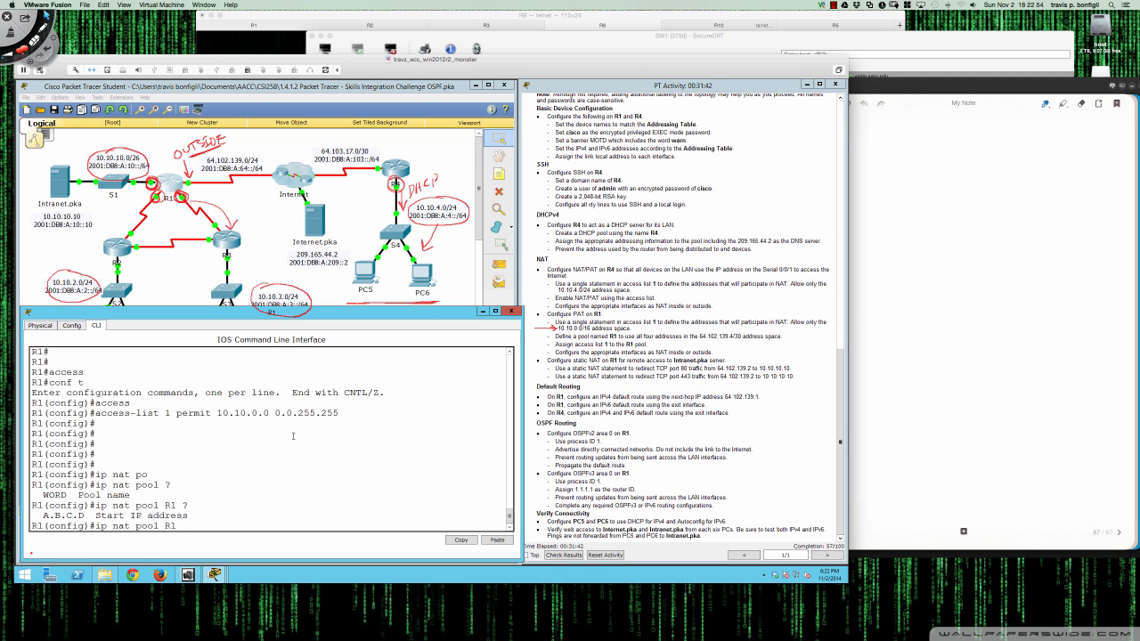
text(64.102.139.4)
text(64.102.139.7)
scroll(698, 352, up, 3)
scroll(699, 352, up, 4)
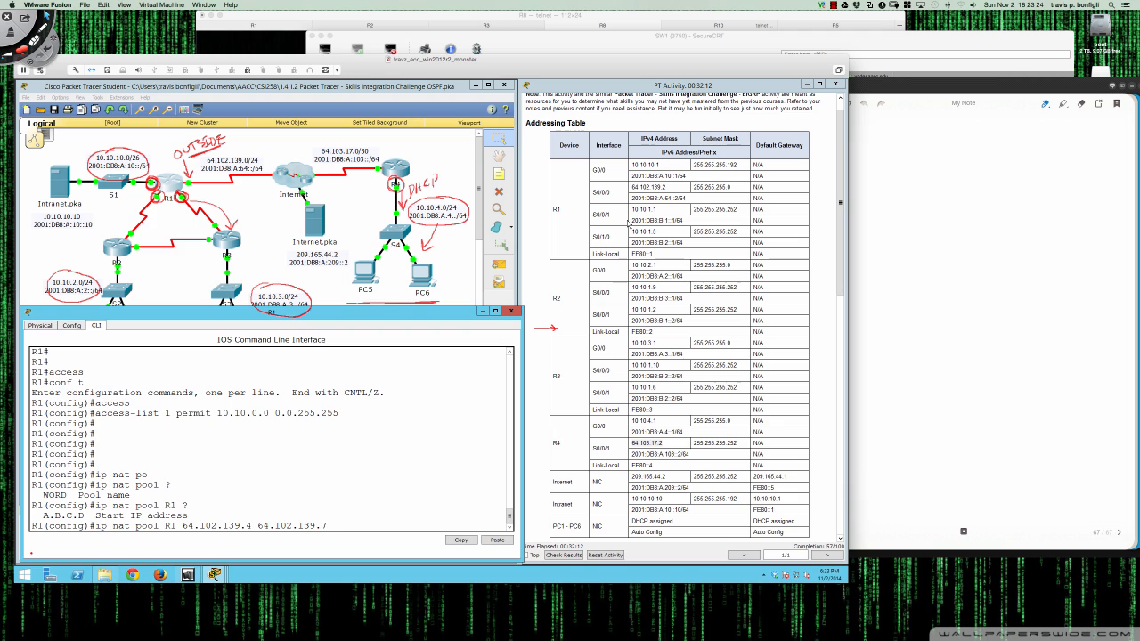
mouse_move(632, 189)
mouse_down()
mouse_move(731, 188)
mouse_move(632, 188)
mouse_up()
click(696, 190)
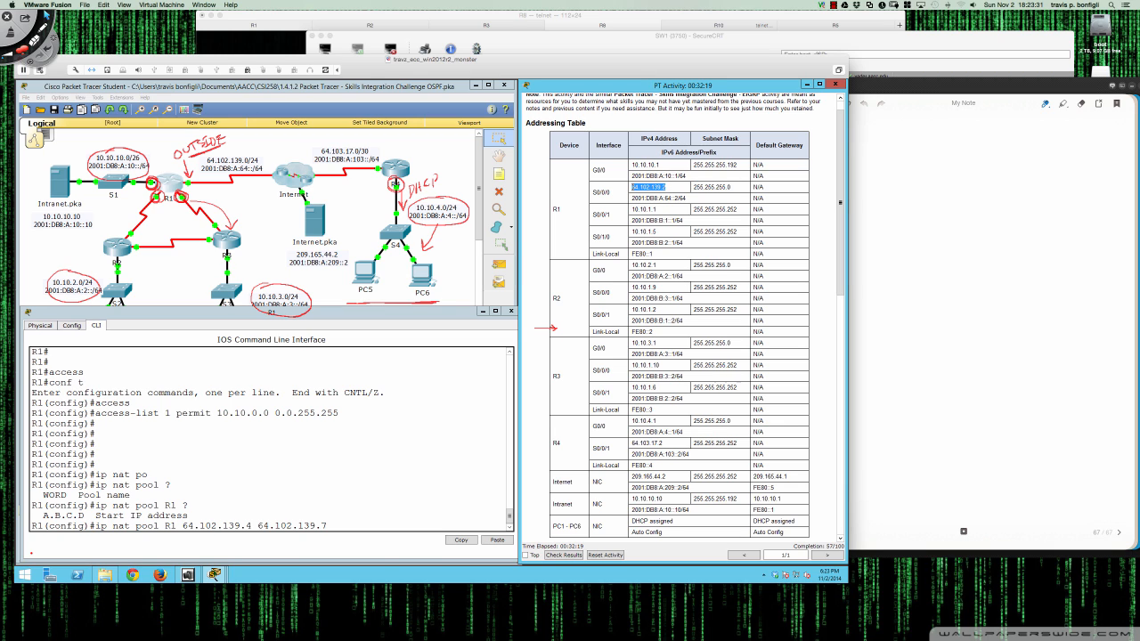
click(631, 189)
drag(632, 188, 732, 188)
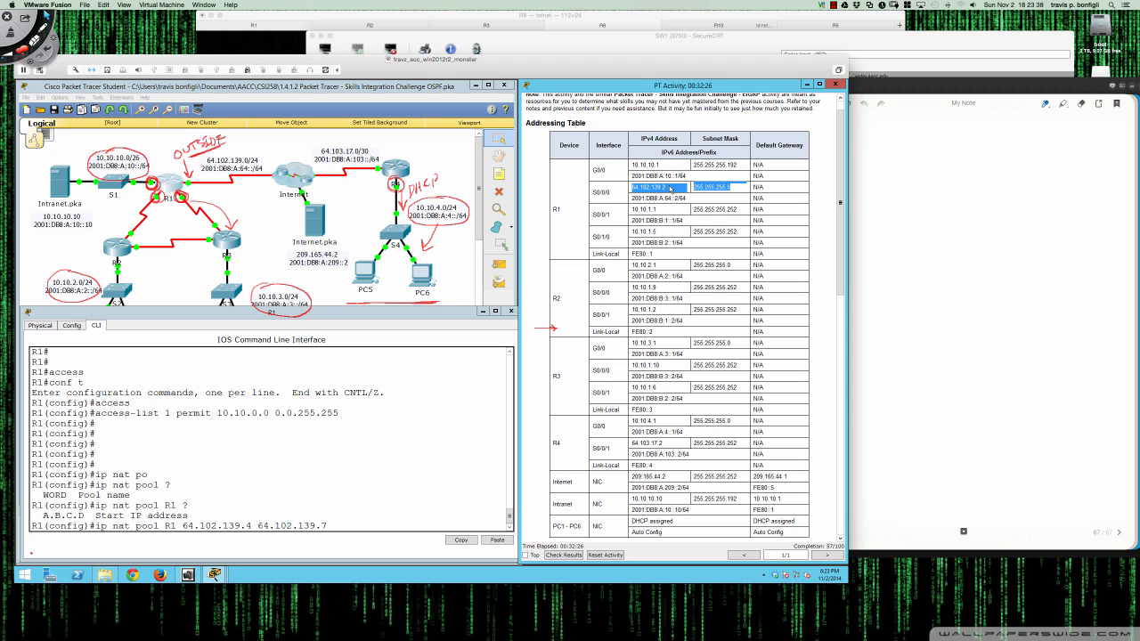
scroll(670, 190, down, 10)
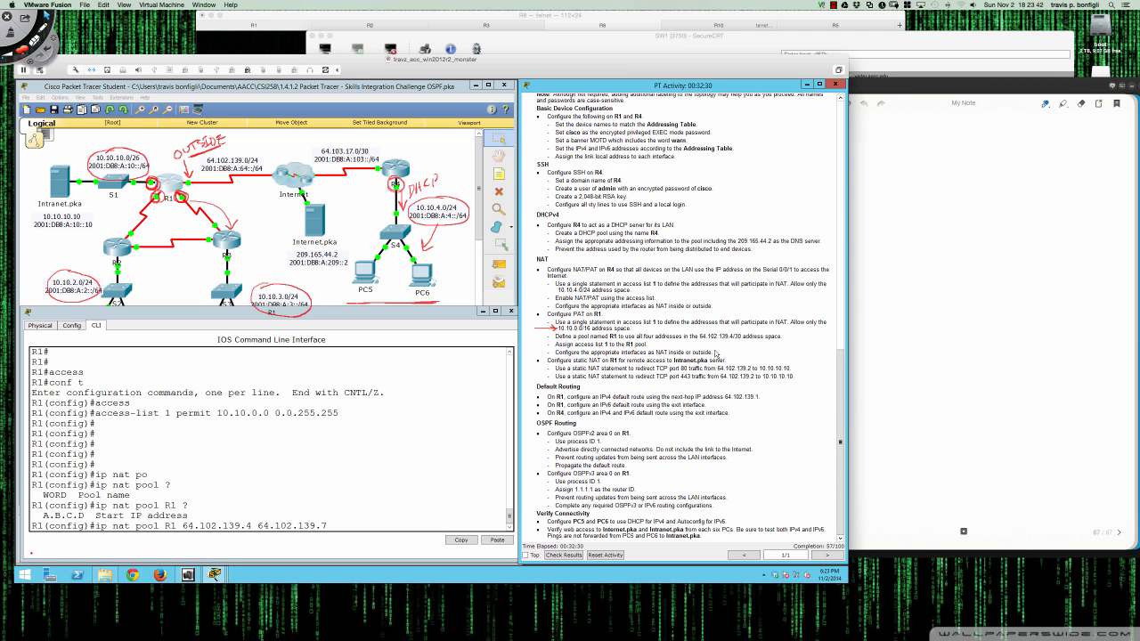
drag(699, 336, 741, 335)
click(358, 526)
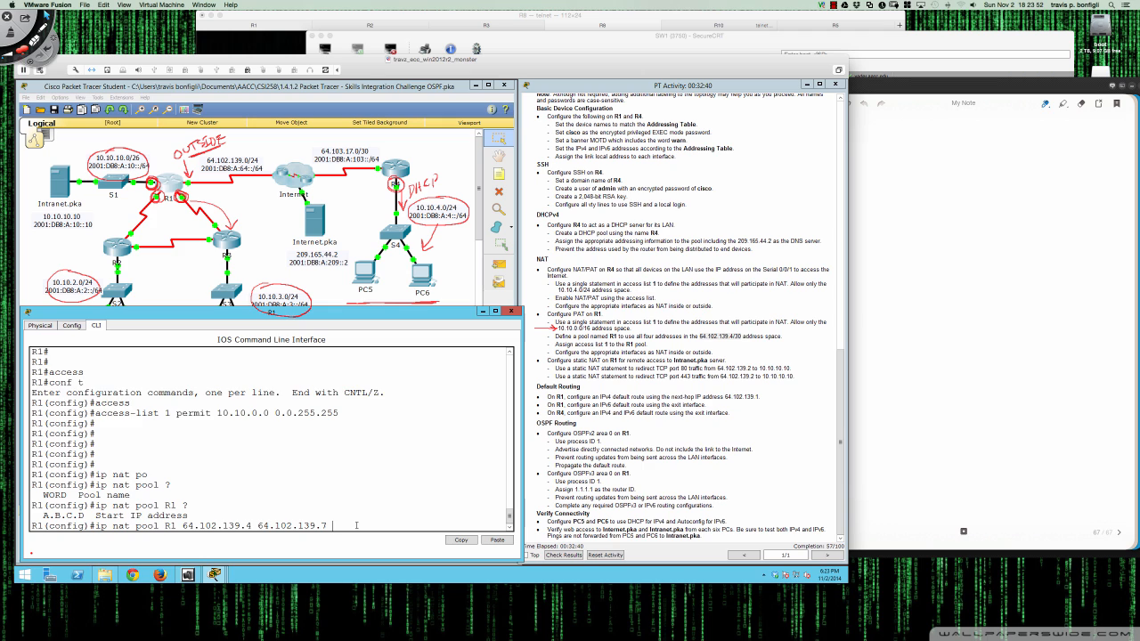
- Add 'netmask 255.255.255.252' to R1's NAT pool R1 command and submit it
text(?)
text(net)
key(Tab)
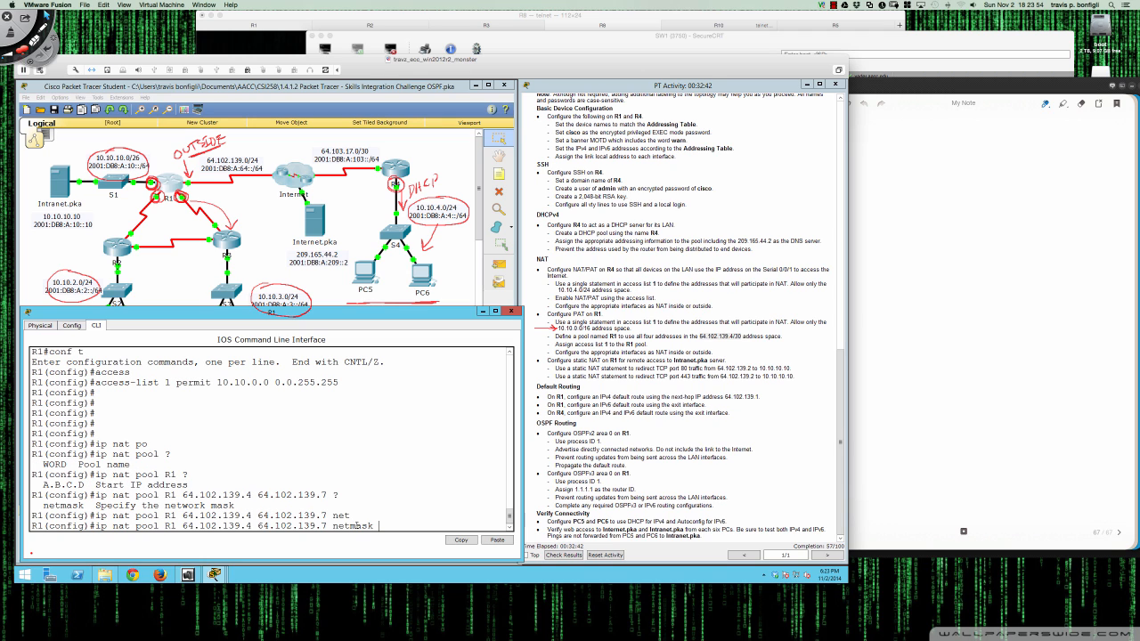
text(255.255.255.25)
text(?)
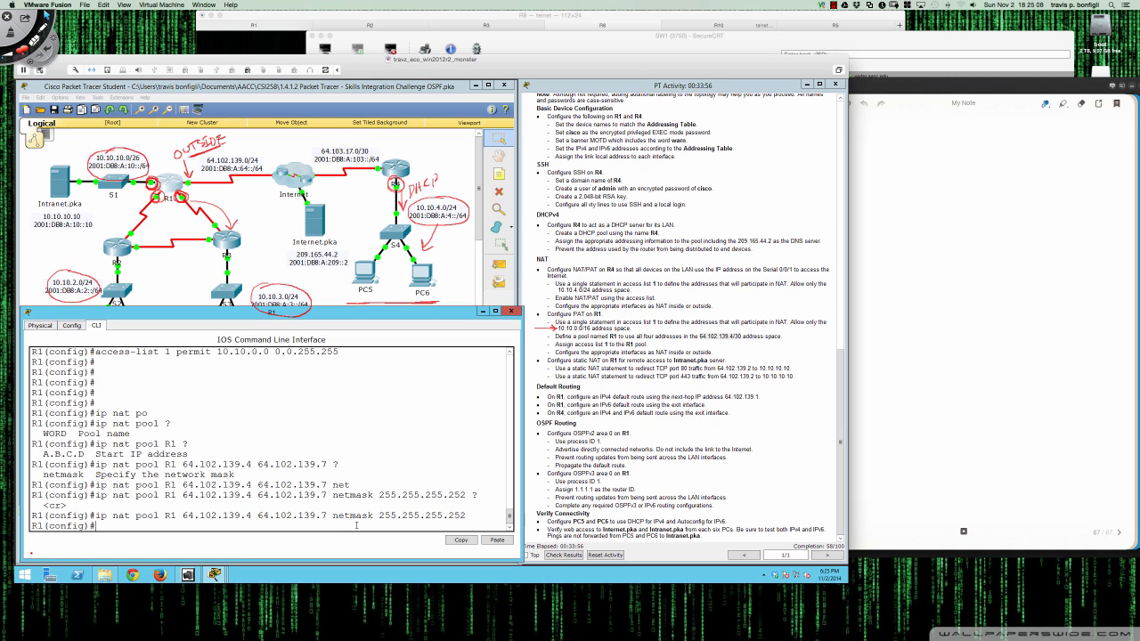
key(Return)
key(Return)
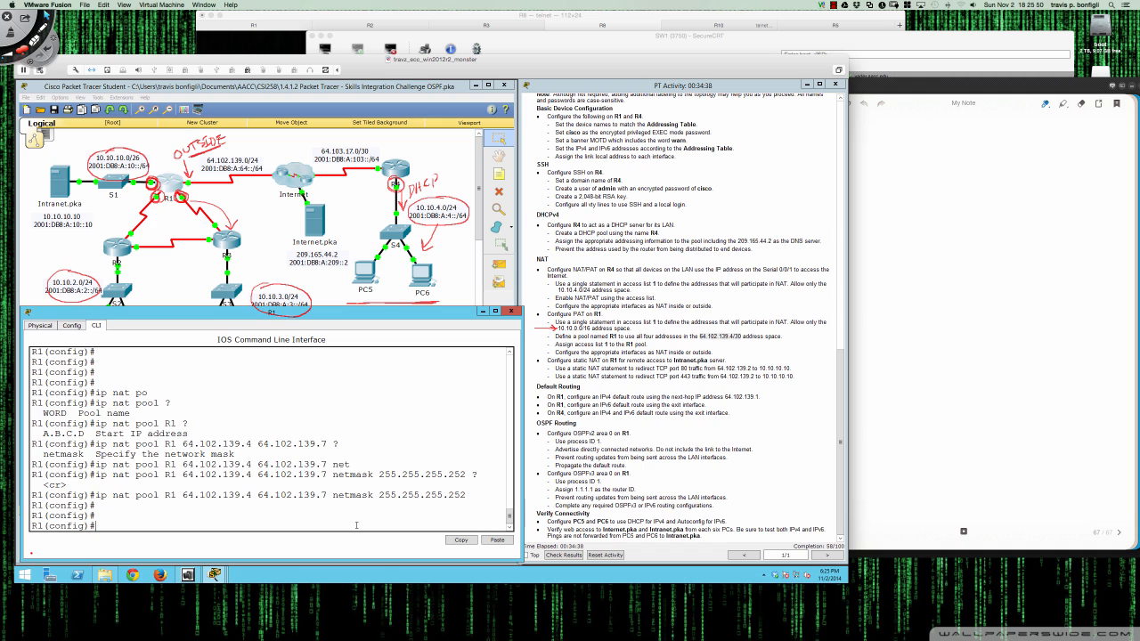
- On R1, enter 'ip nat inside source list 1 pool R1 overload'
text(ip nat insi)
key(Tab)
text(sourc)
key(Tab)
text(list )
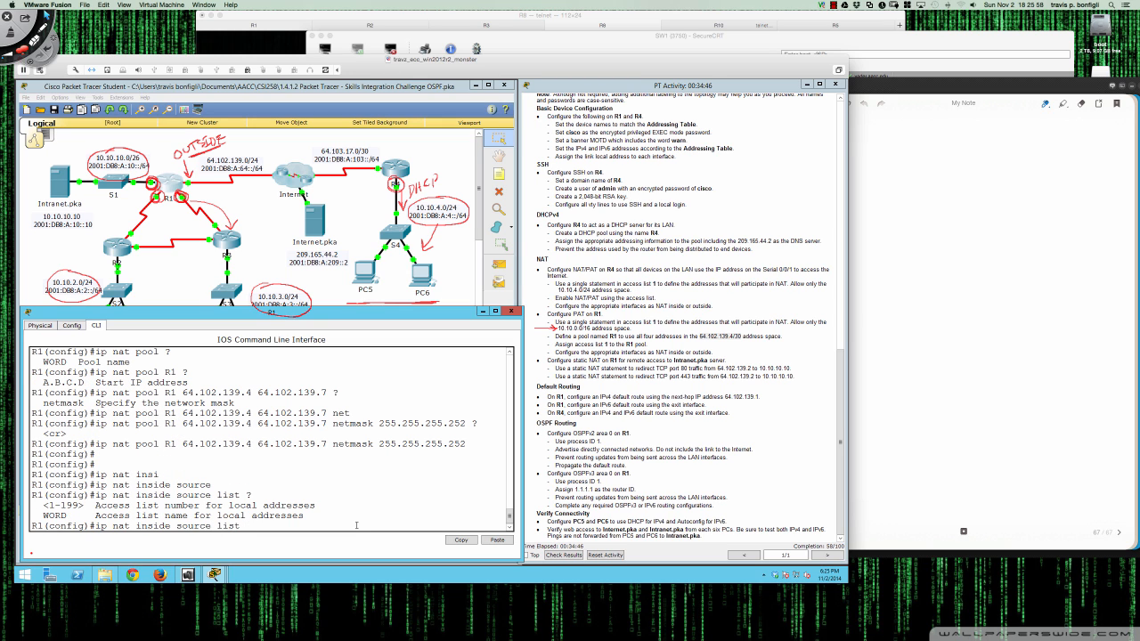
text(?1 pool)
drag(93, 443, 470, 444)
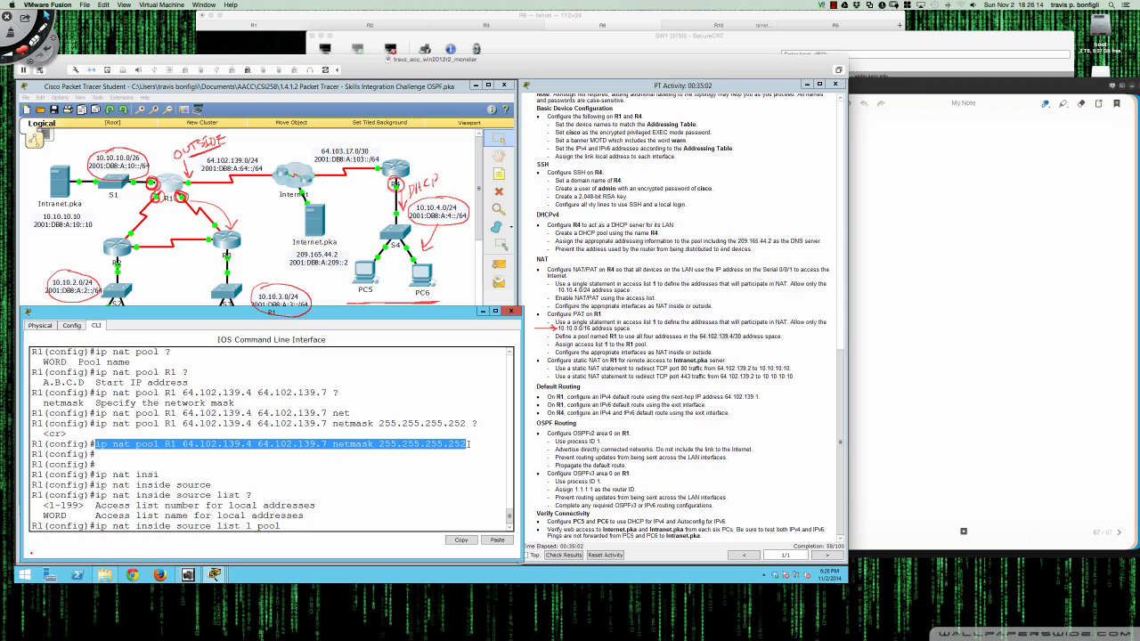
click(299, 525)
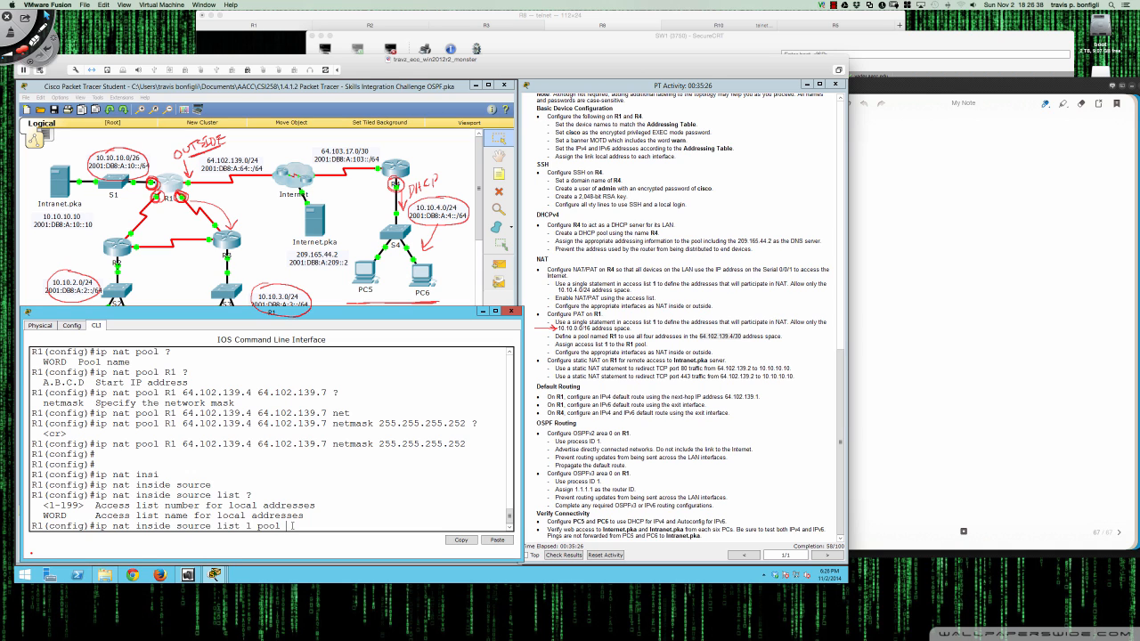
text(R1 over)
key(Tab)
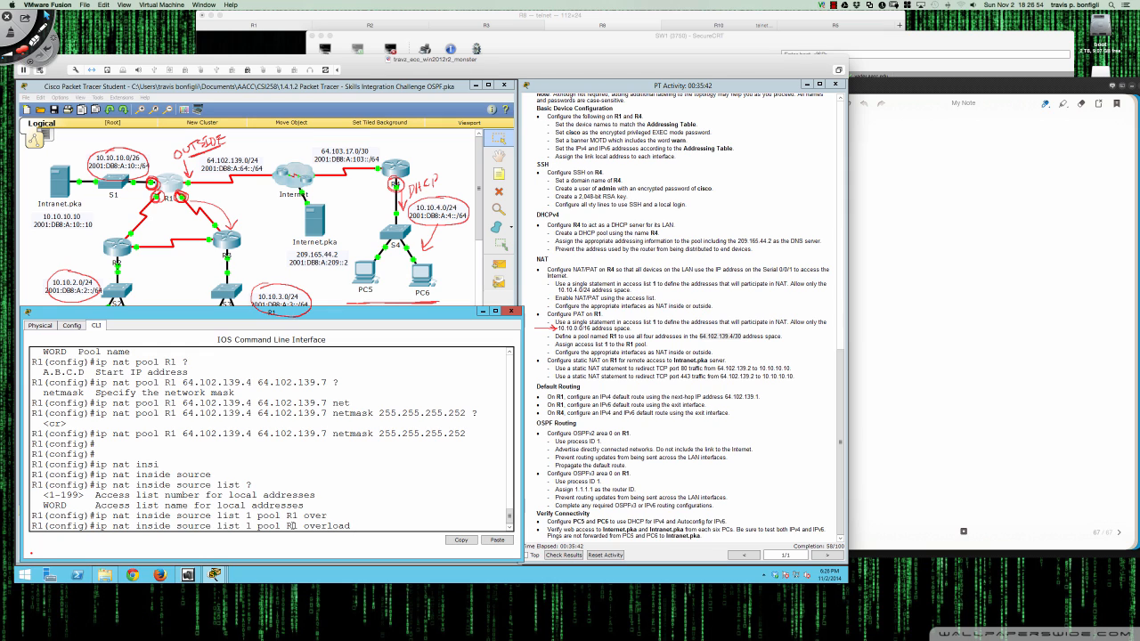
key(Return)
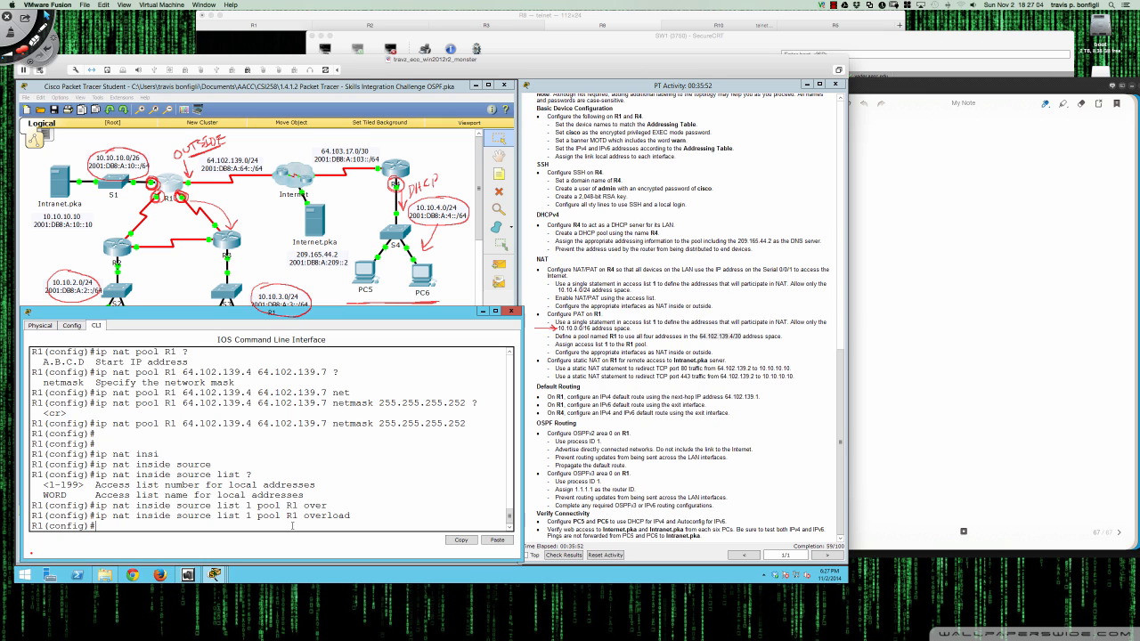
key(Return)
key(Return)
key(Return)
key(Return)
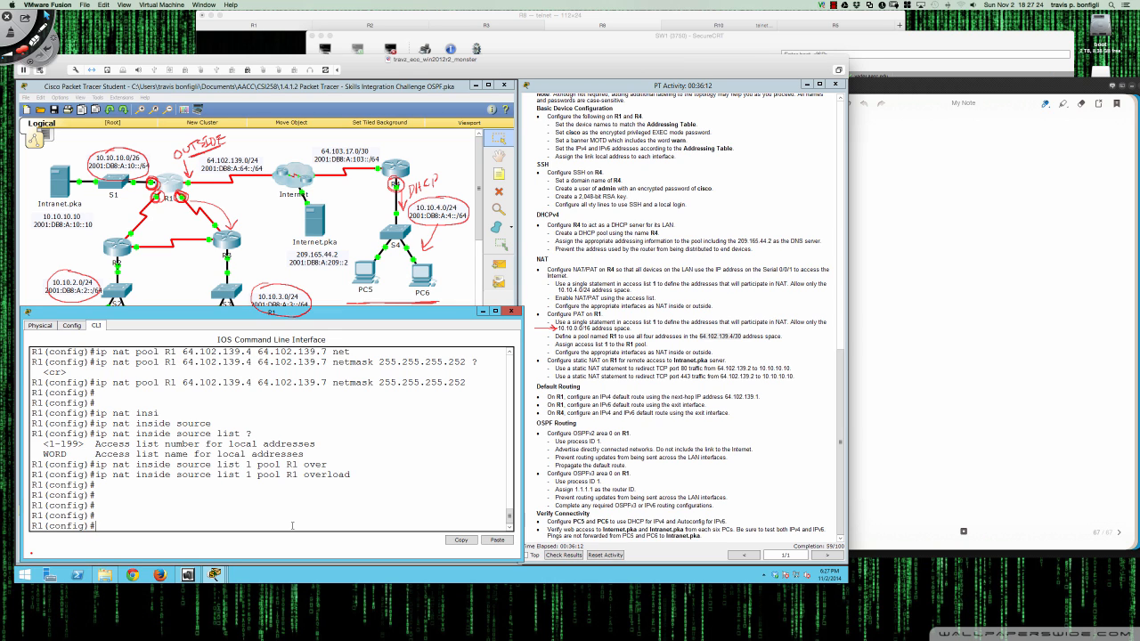
- Check R1's interfaces with 'do sh ip int br' and set G0/0 as 'ip nat inside'
text(do sh ip int br)
key(Return)
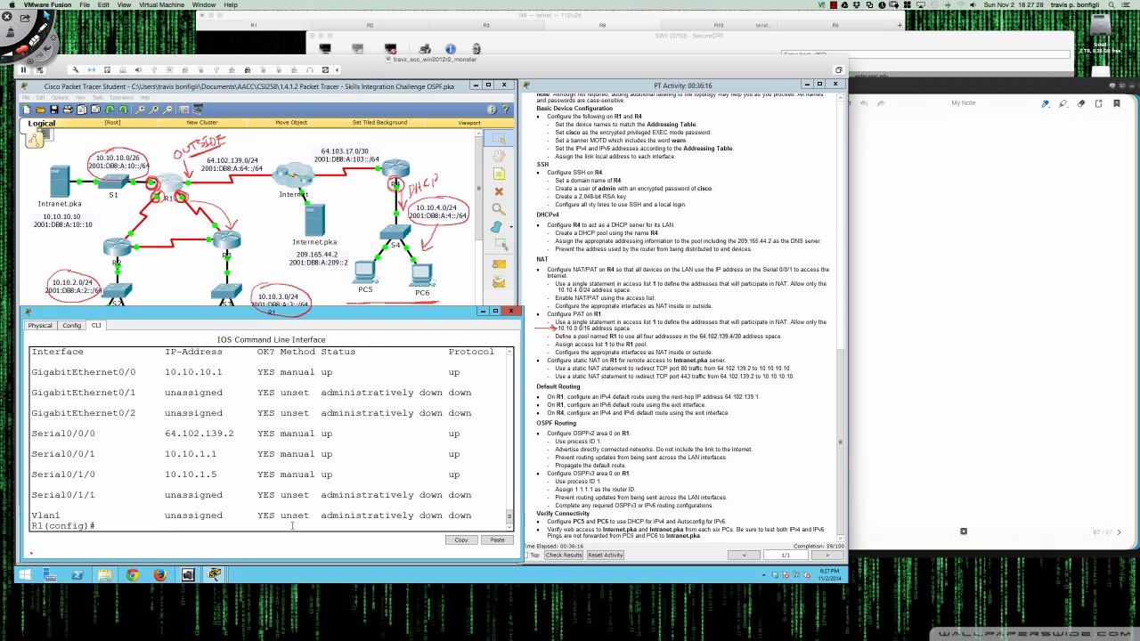
text(int gi0/0)
key(Return)
text(ip nat)
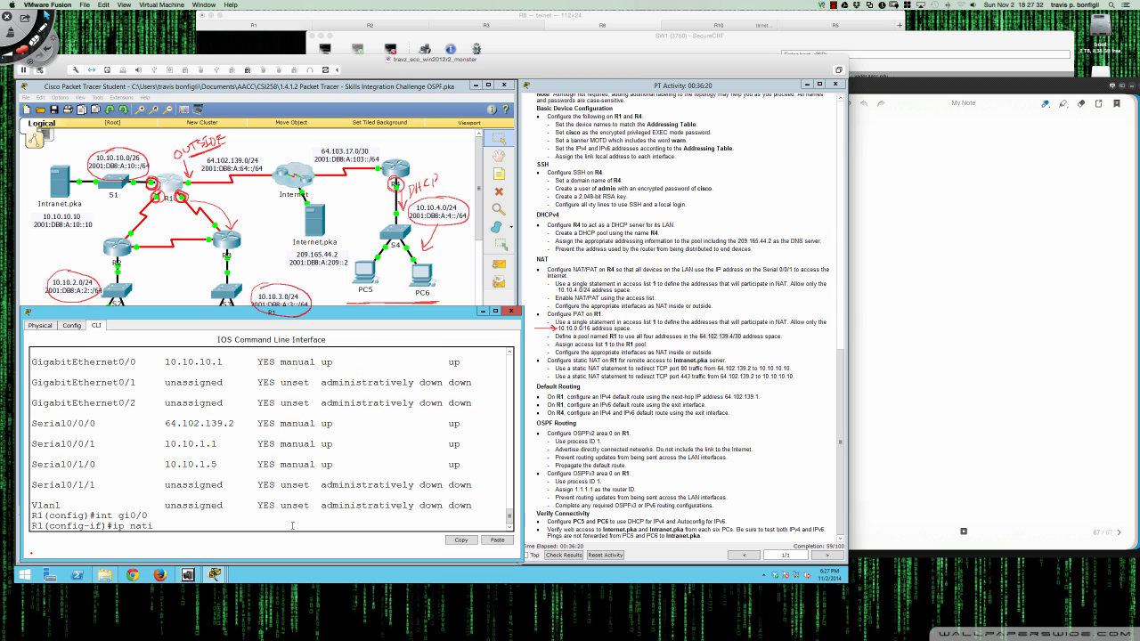
text( inside)
key(Return)
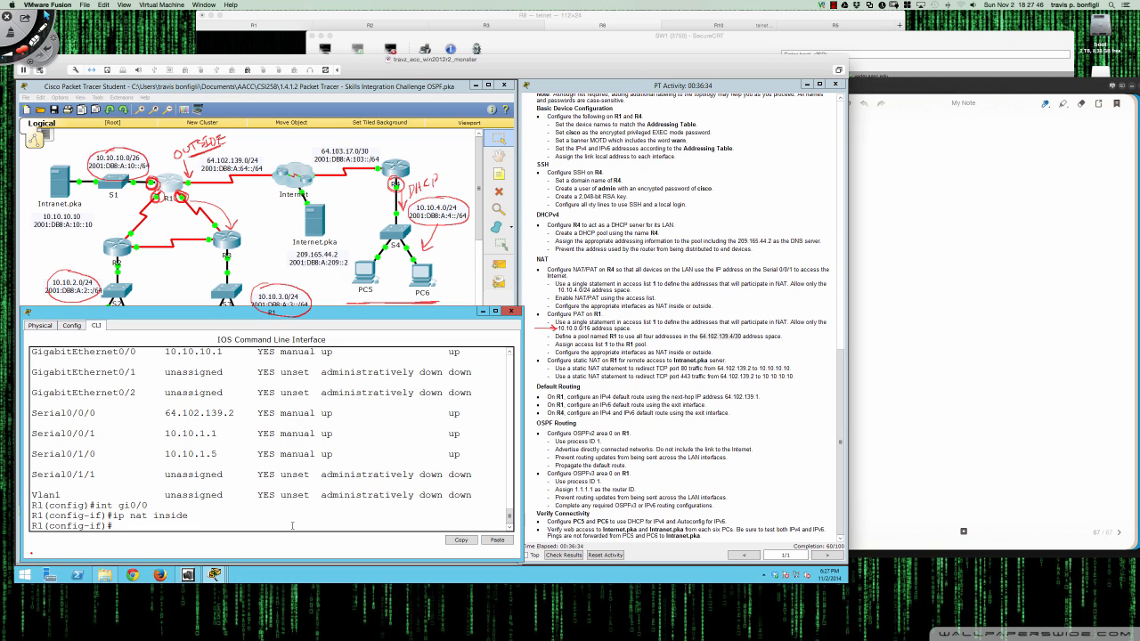
- Set R1's S0/0/1 and S0/1/0 interfaces as 'ip nat inside'
text(int s0/0/1)
key(Return)
text(ip nat inside)
key(Return)
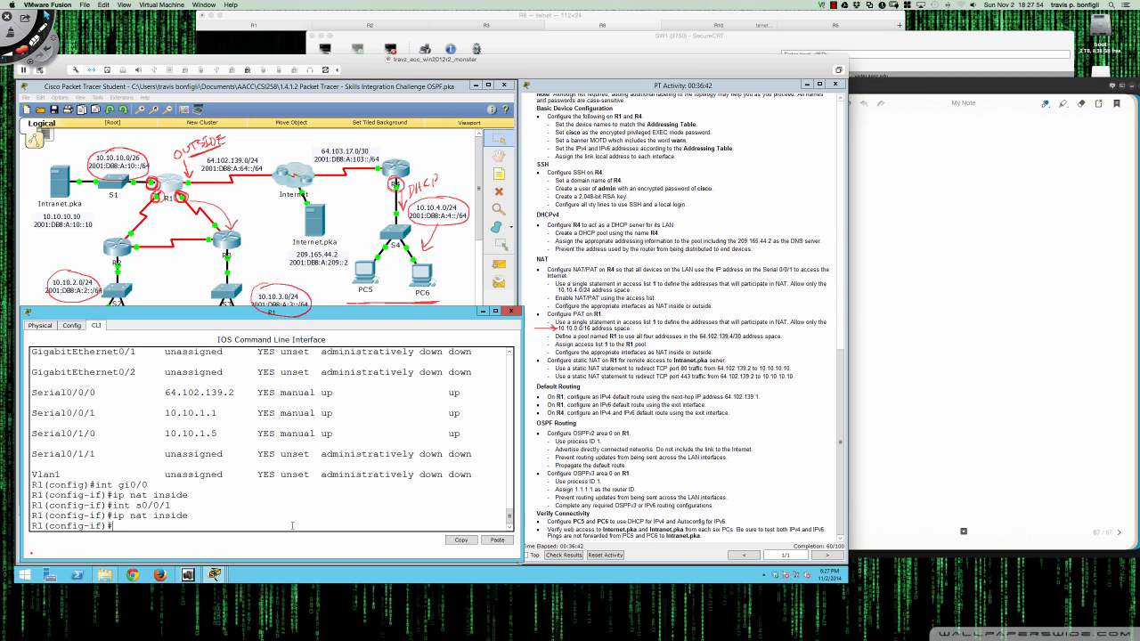
text(int s0/1/0)
key(Return)
text(ip nat inside)
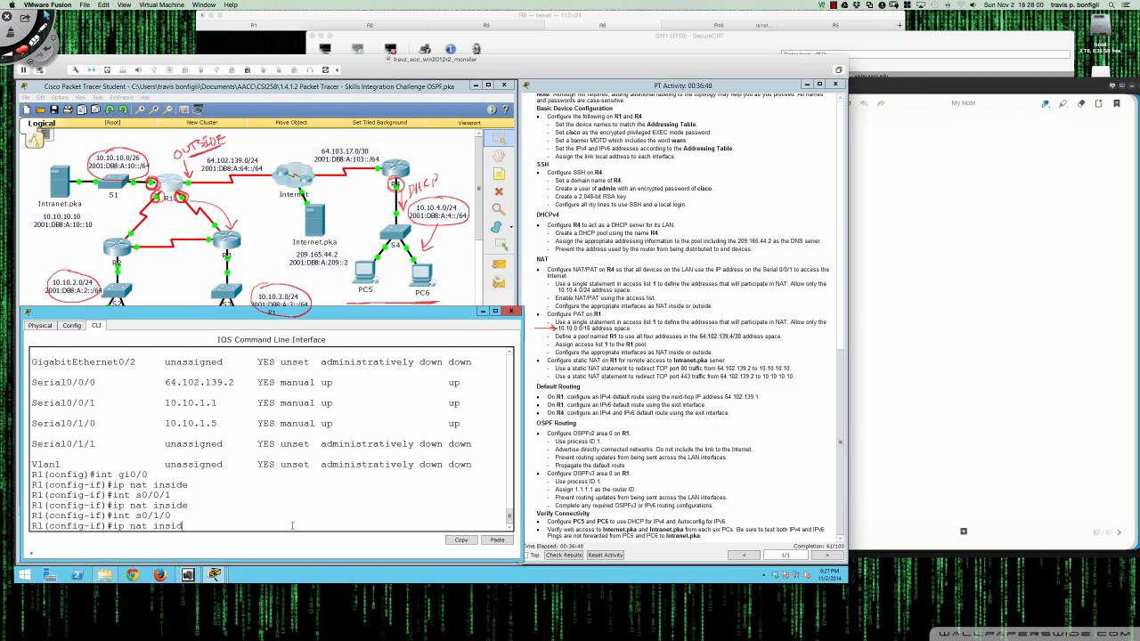
key(Return)
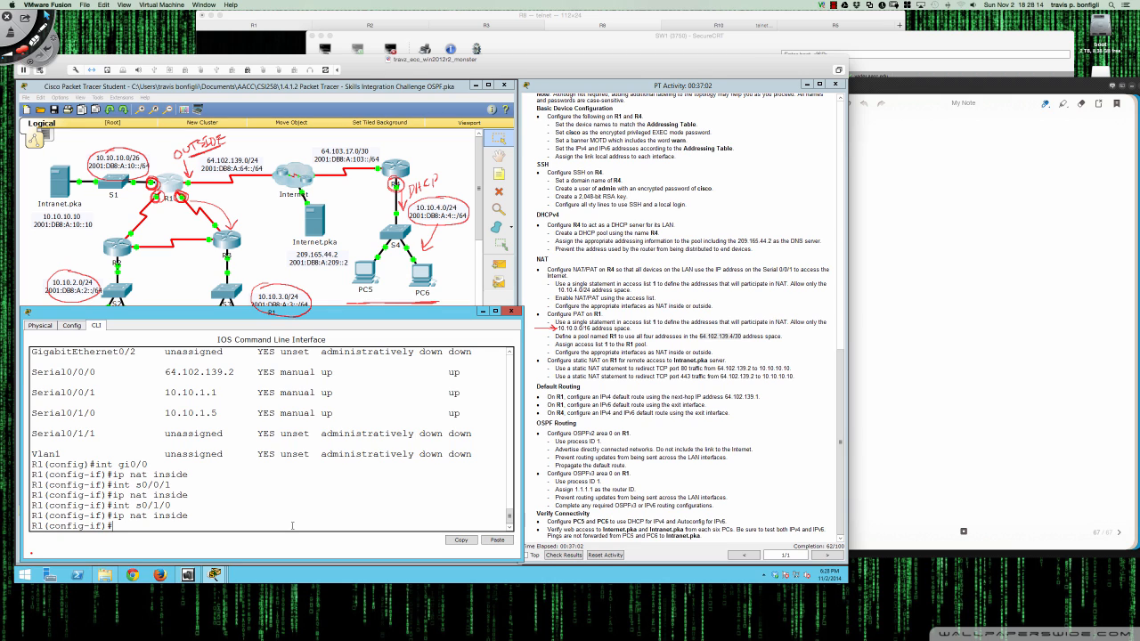
key(Return)
key(Return)
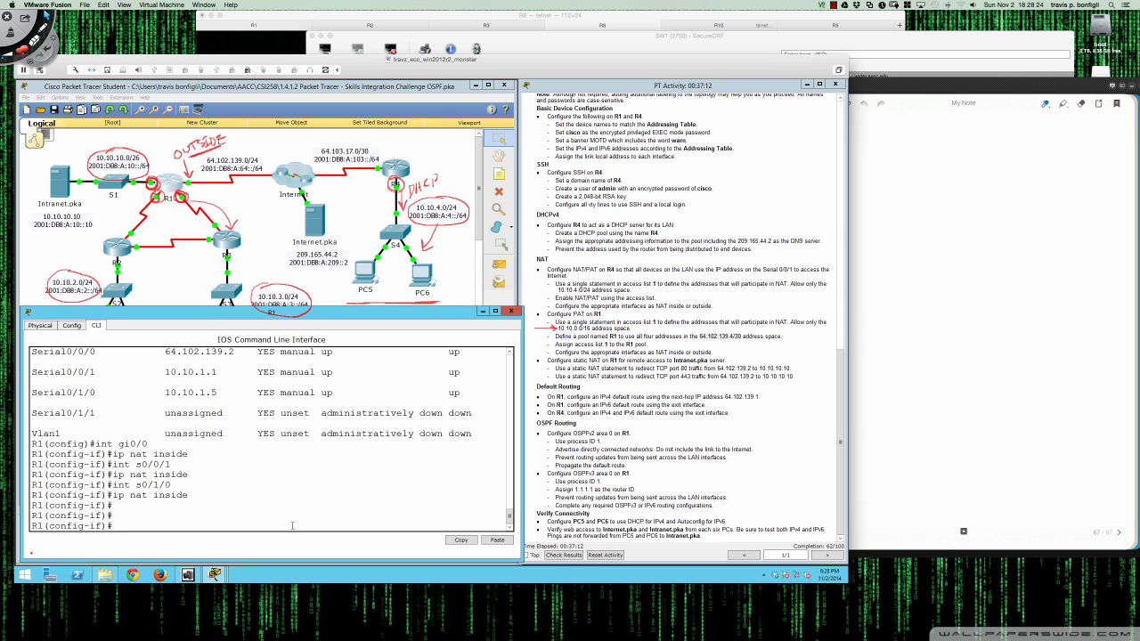
- Apply 'ip nat outside' to R1's interface S0/0/0, then exit back to global configuration
text(int s0/0/0)
key(Return)
text(ip nat out)
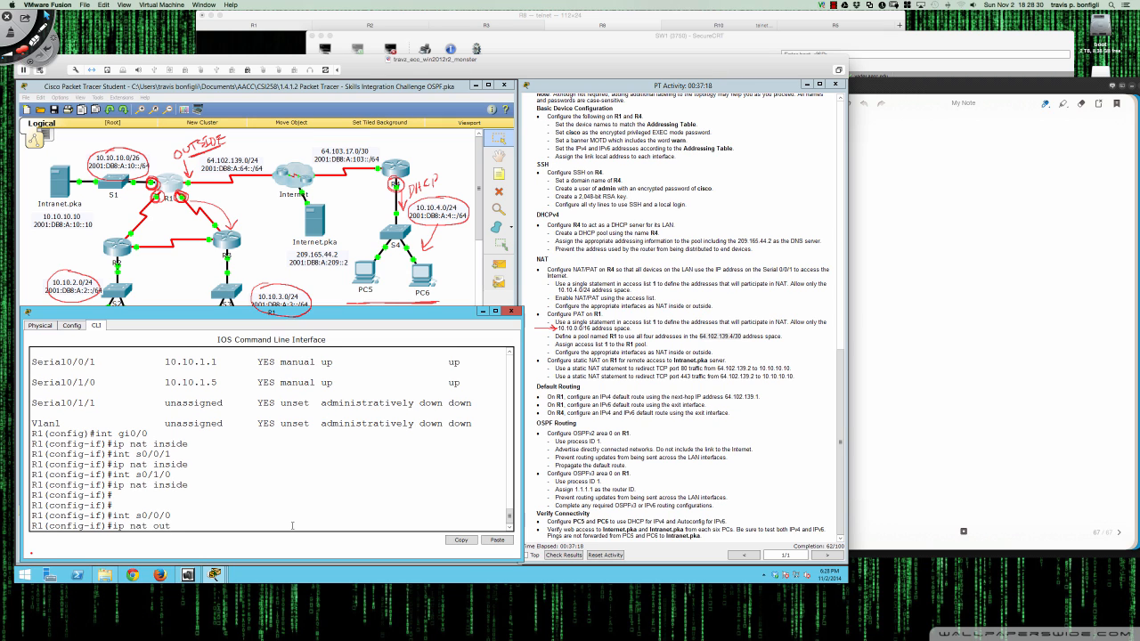
key(Tab)
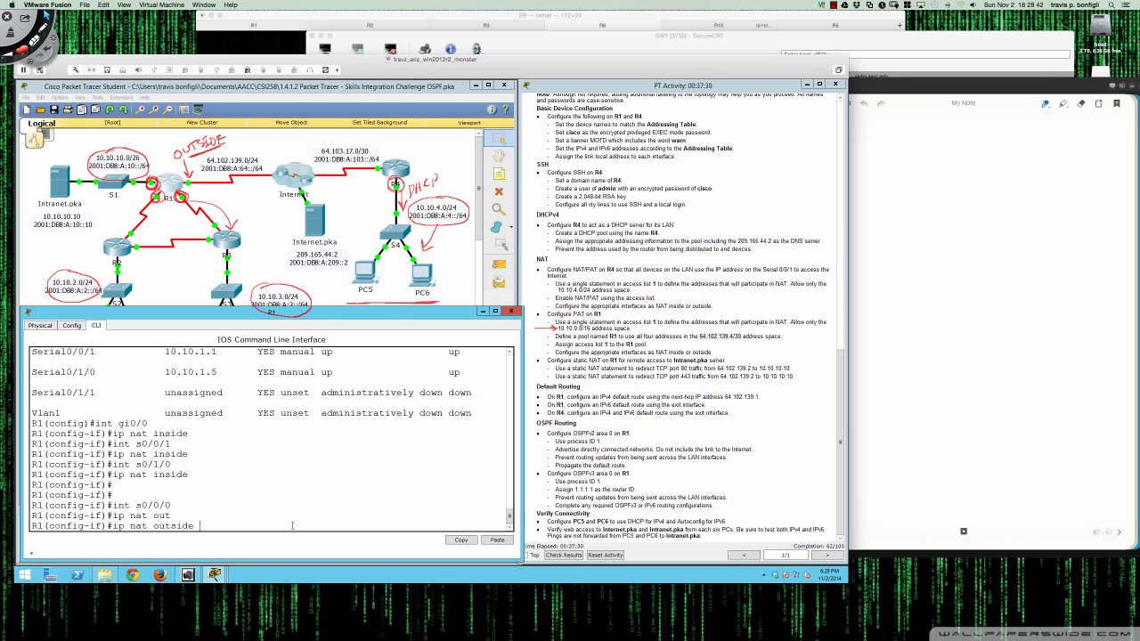
key(Return)
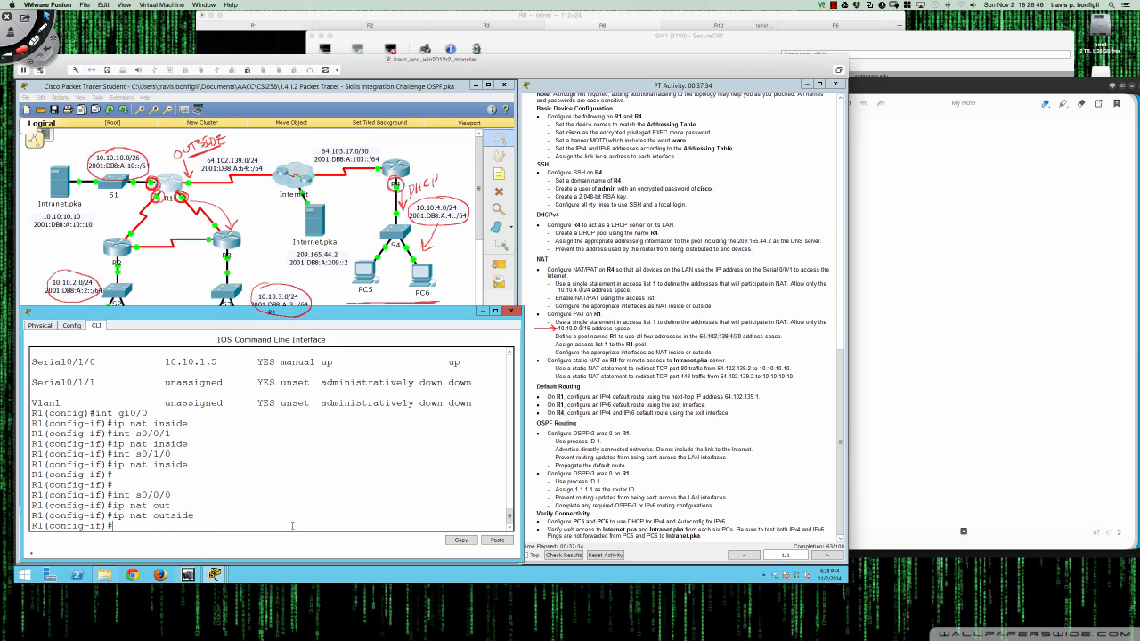
key(Return)
key(Return)
key(Return)
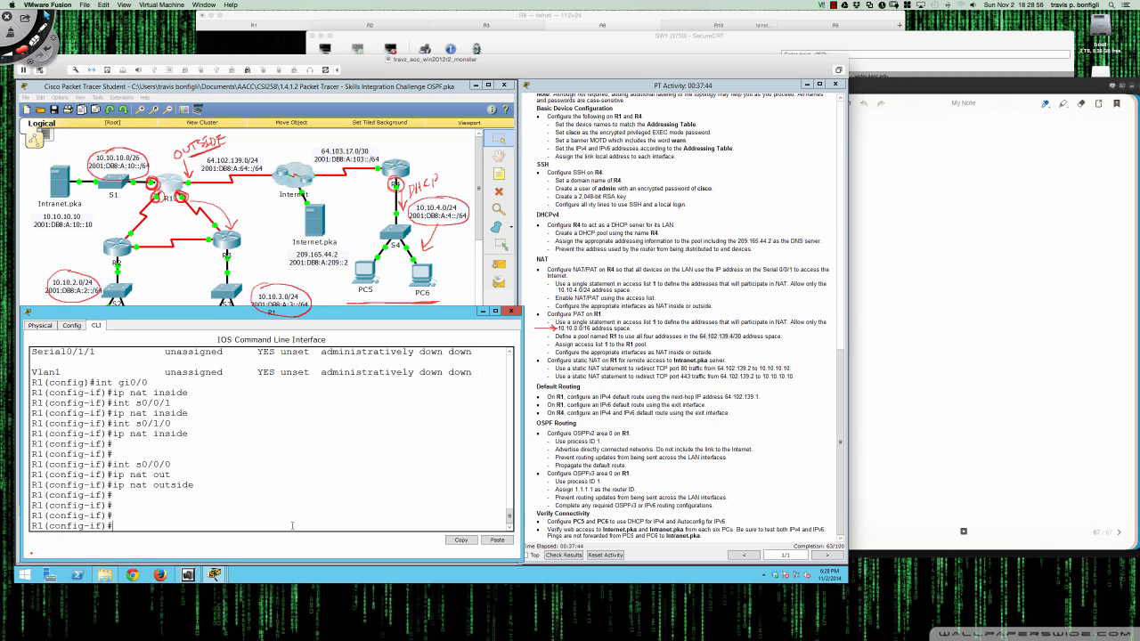
key(Return)
key(Return)
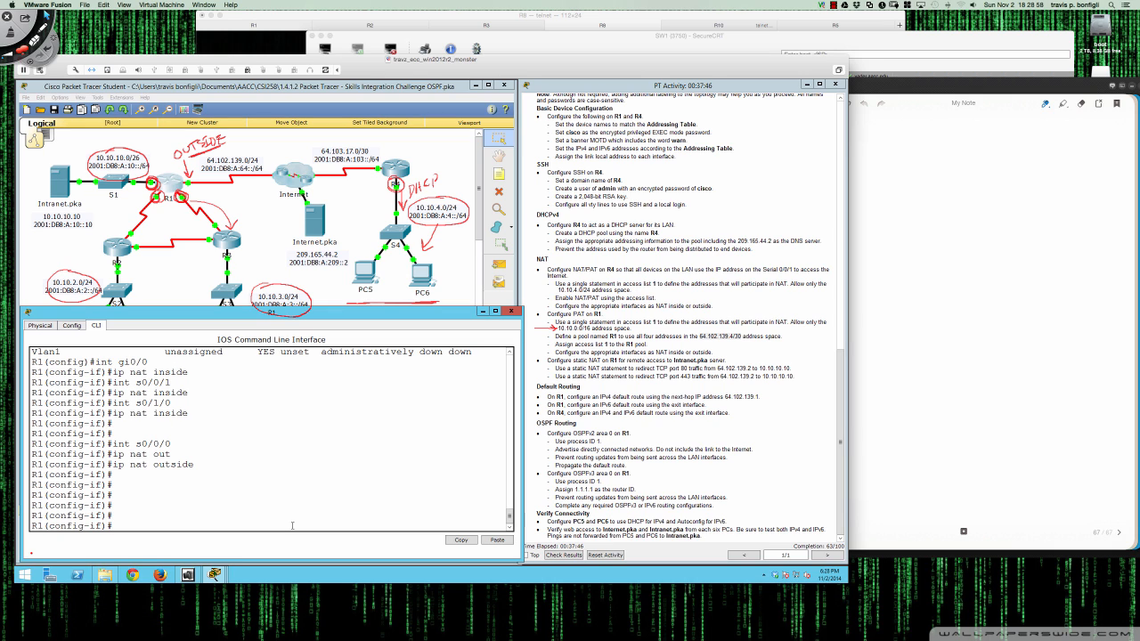
text(exit)
key(Return)
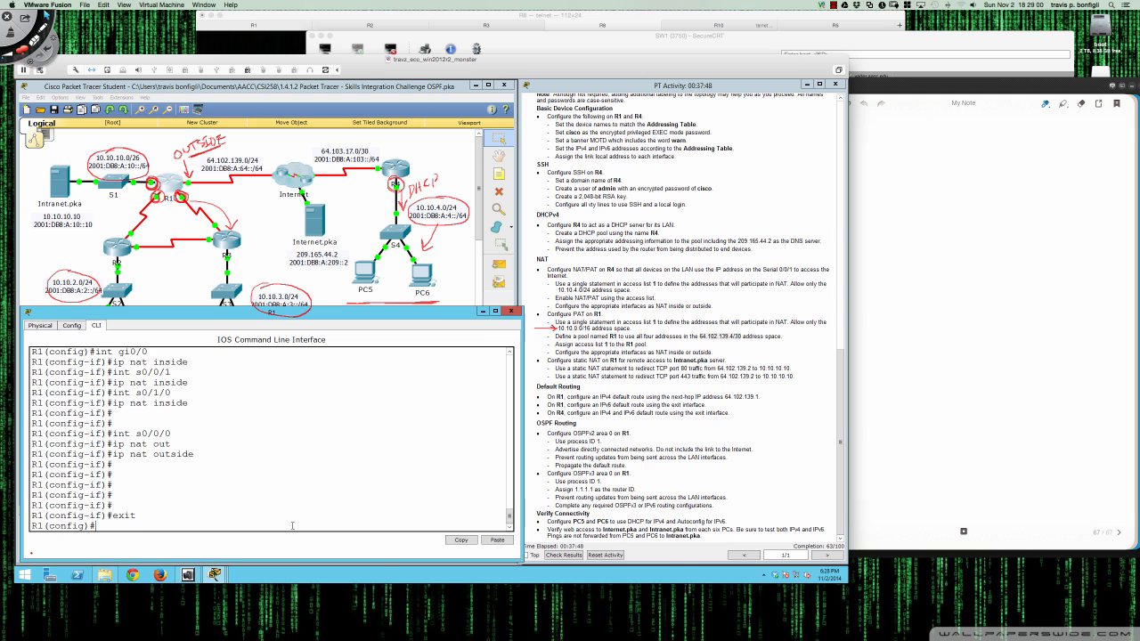
key(Return)
key(Return)
key(Return)
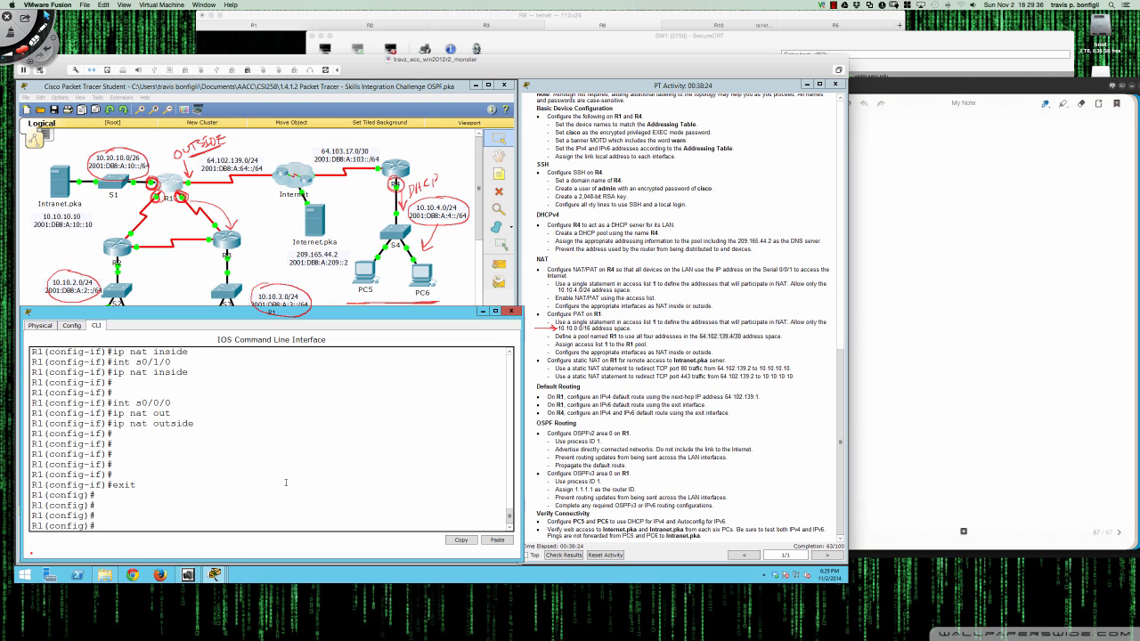
key(Return)
key(Return)
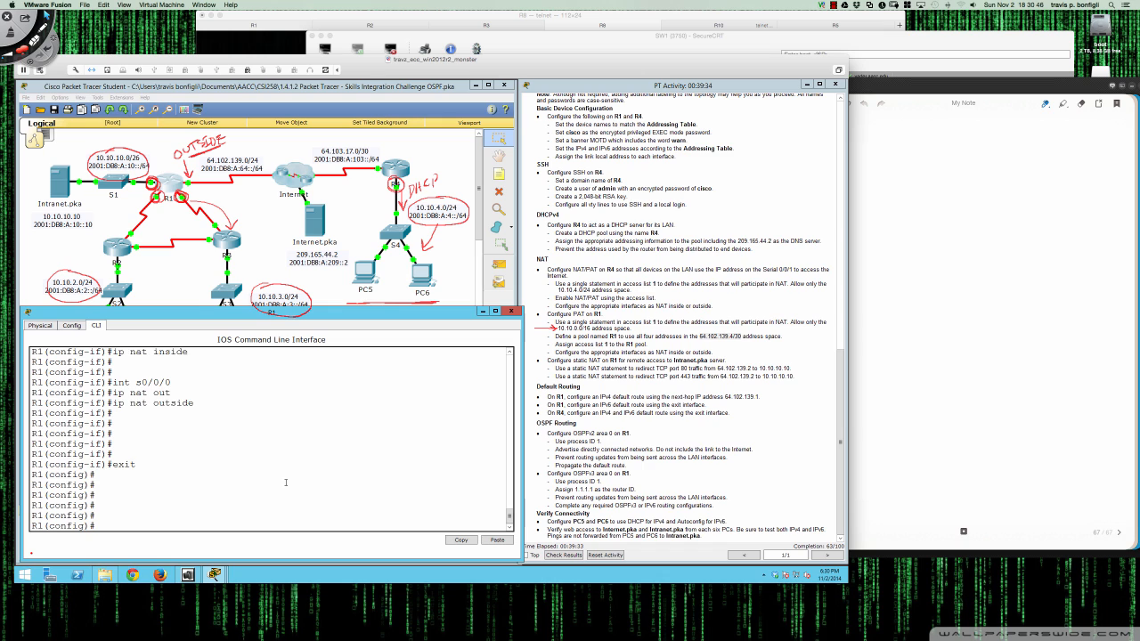
key(Return)
key(Return)
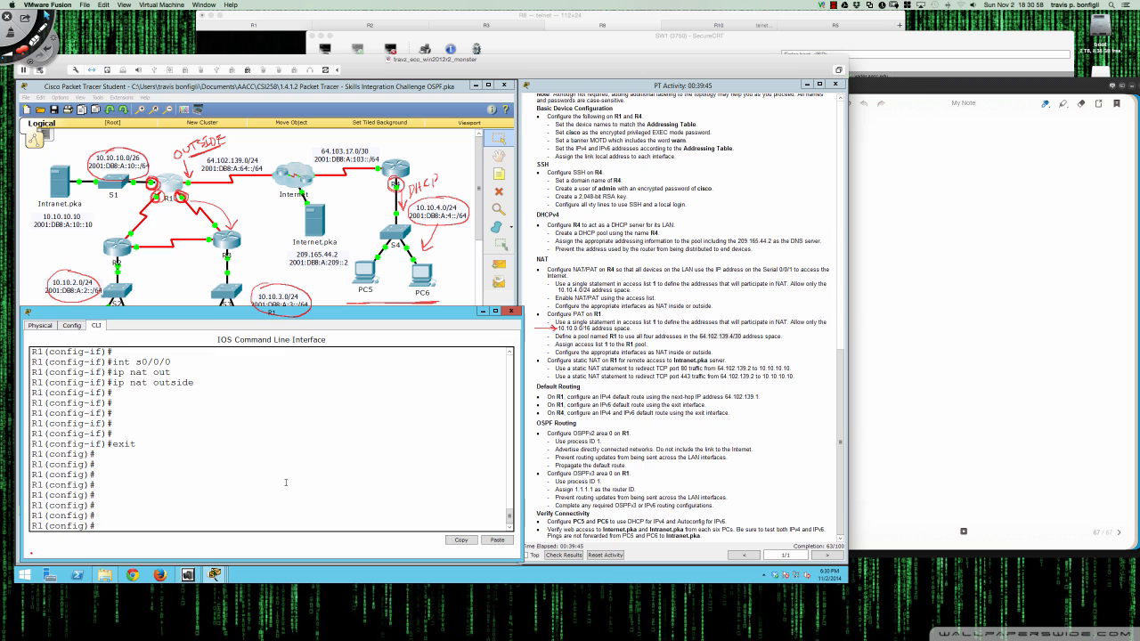
- Add a static NAT mapping of TCP 10.10.10.10 port 80 to 64.102.139.2 port 80
text(ip nat insid)
key(Tab)
text(?)
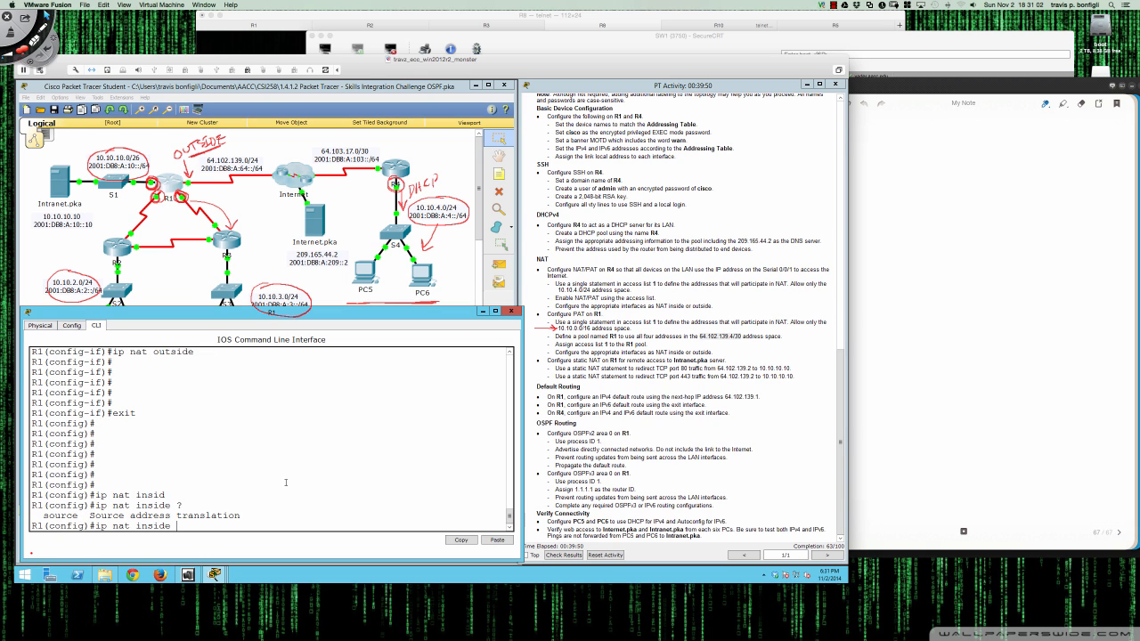
text(sour)
key(Tab)
text(?)
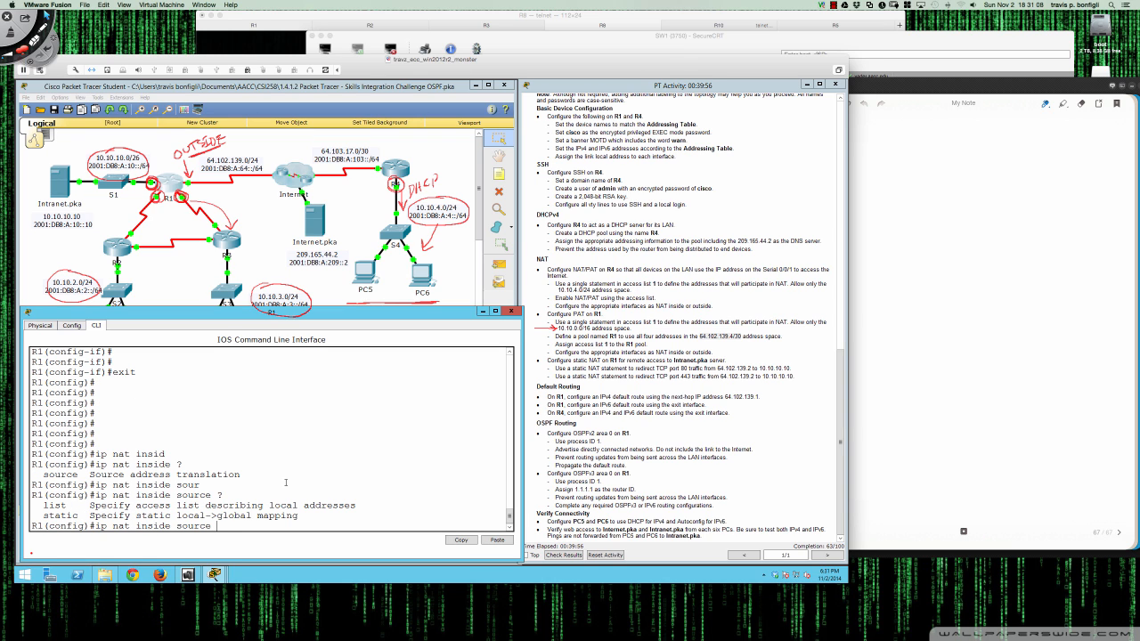
text(st)
key(Tab)
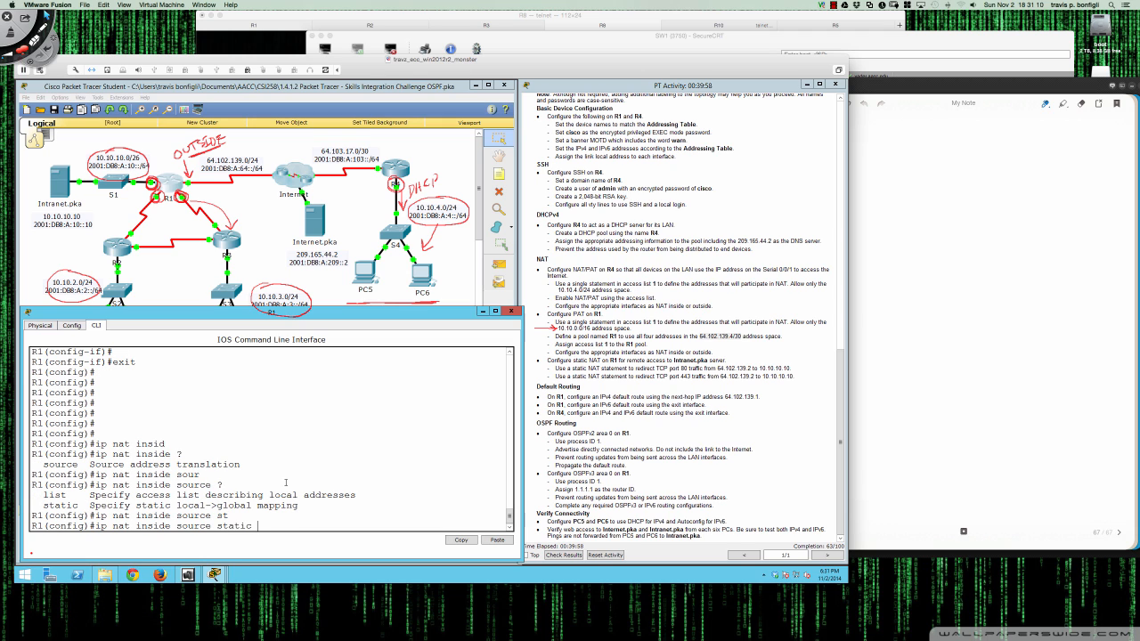
text(?)
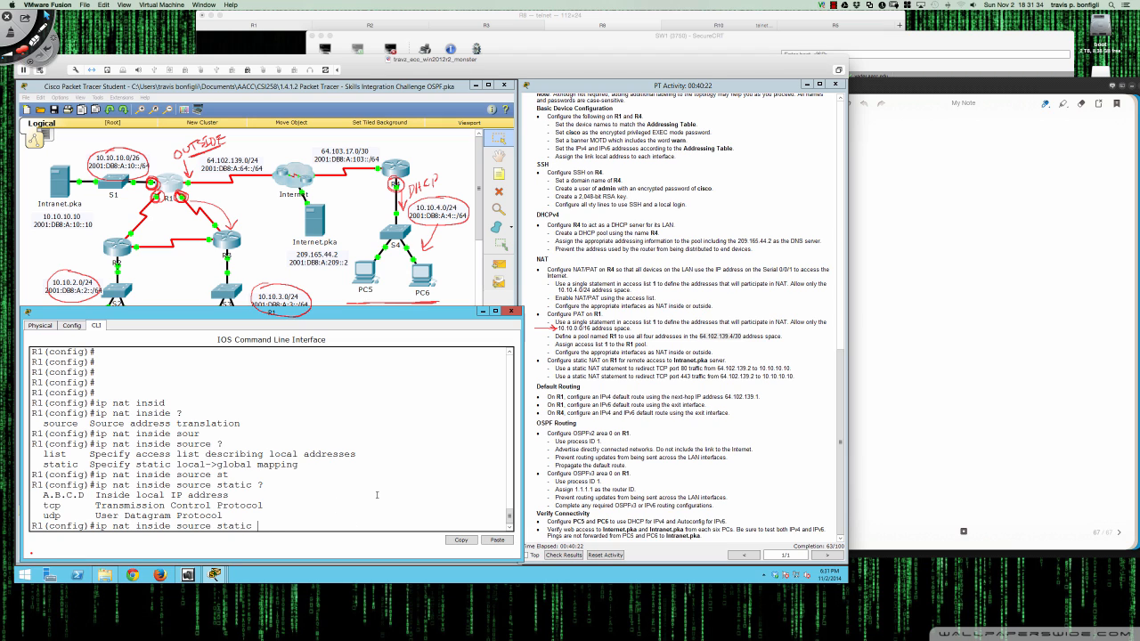
text(cp)
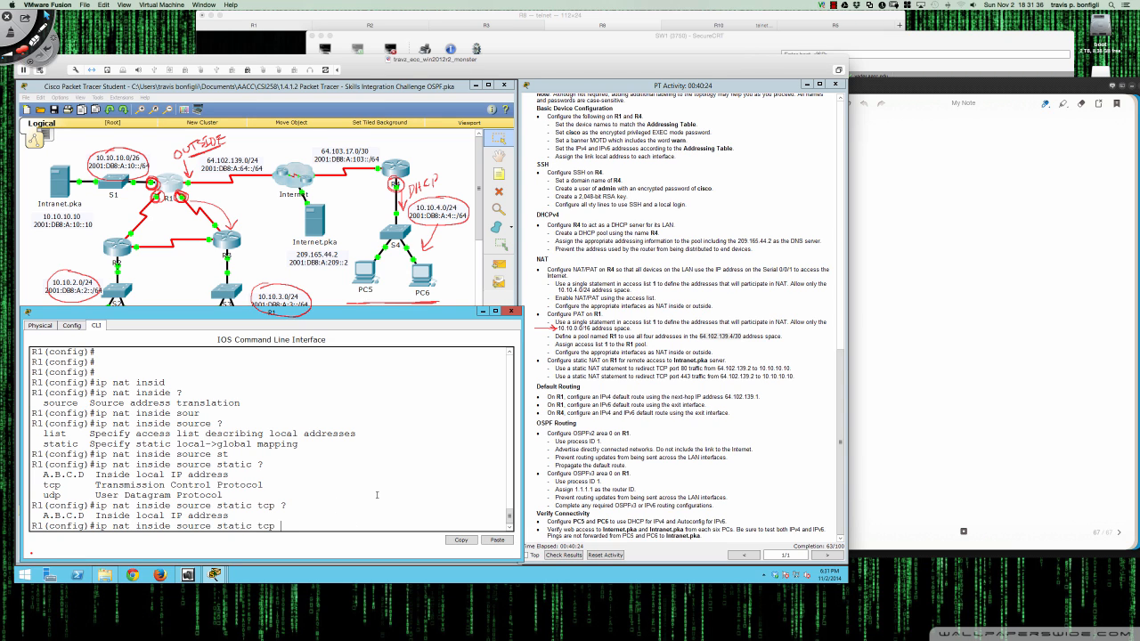
text(10.10.10.10 ?)
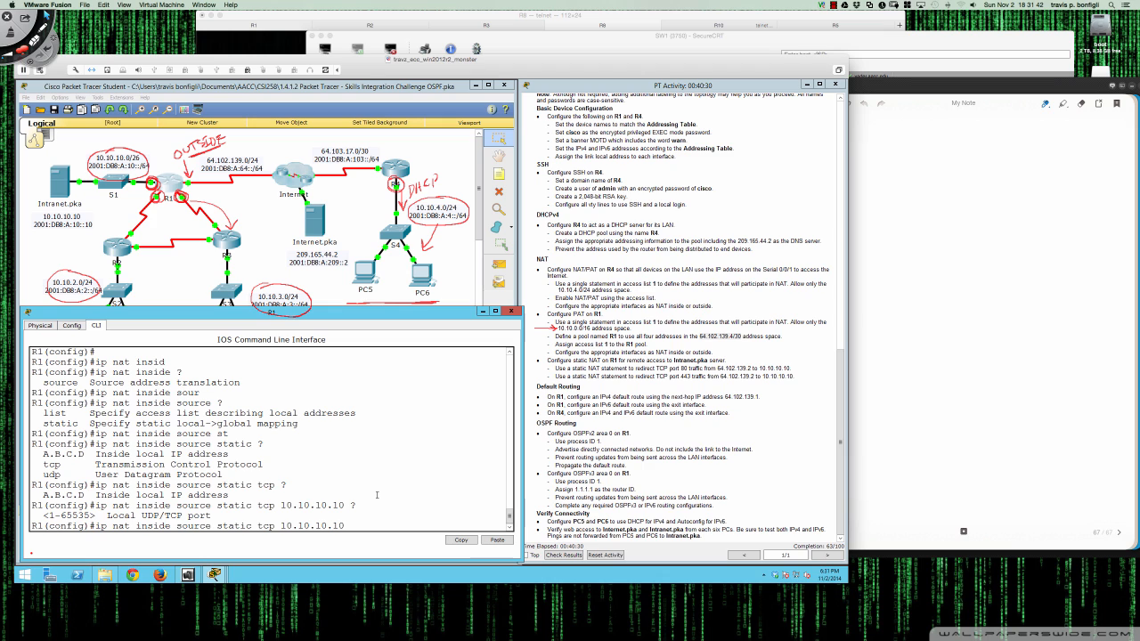
text(80 ?)
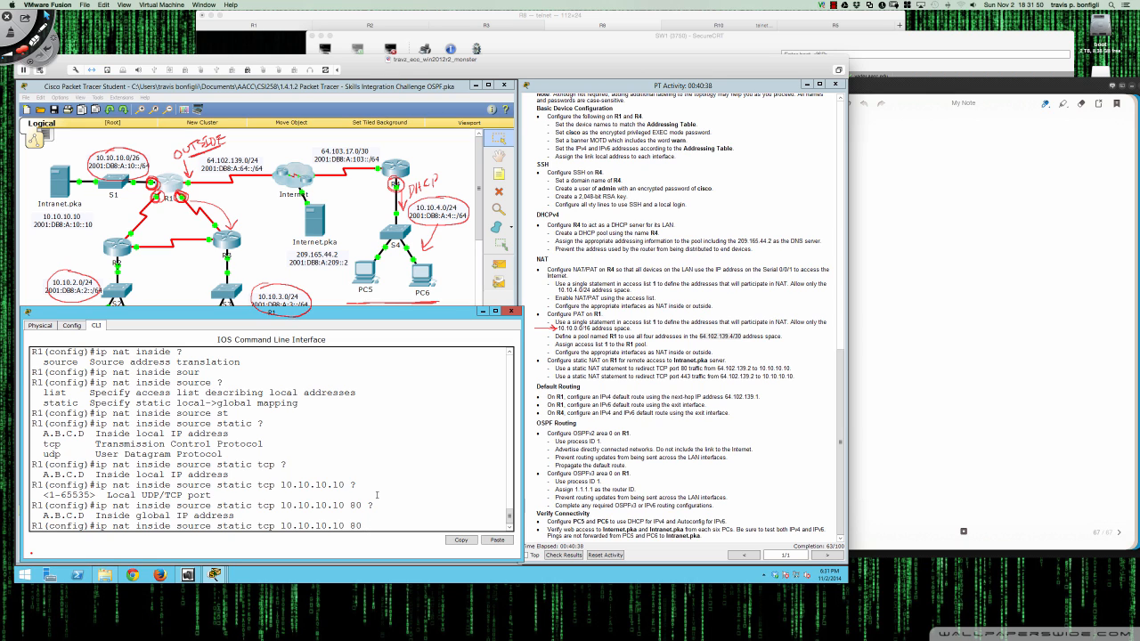
text(64.102.139.2 ?)
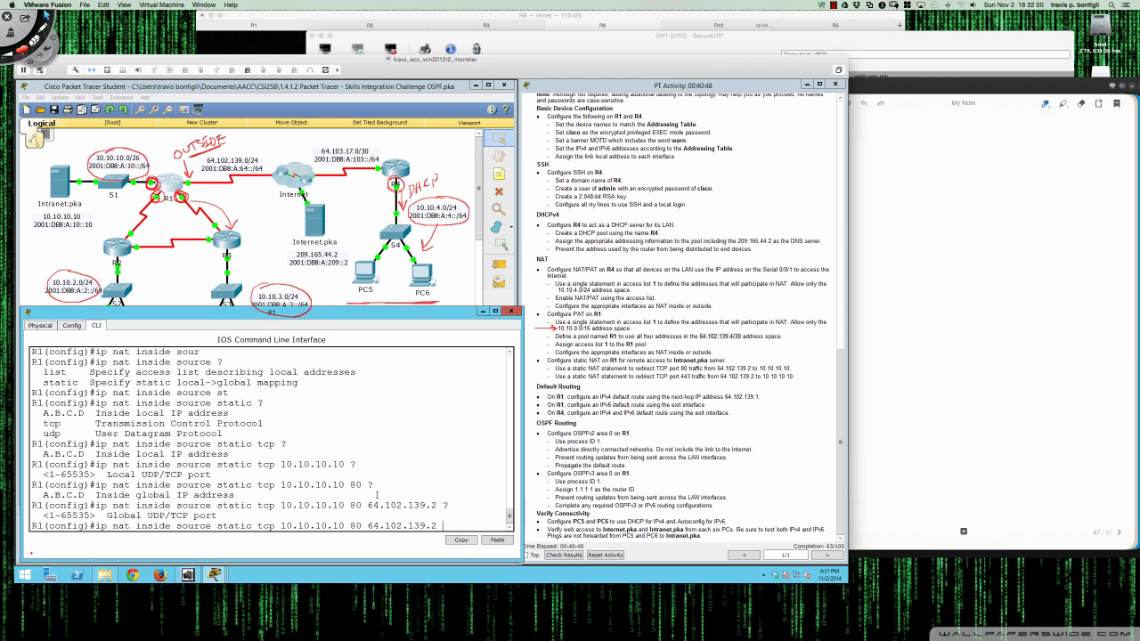
text(80 ?)
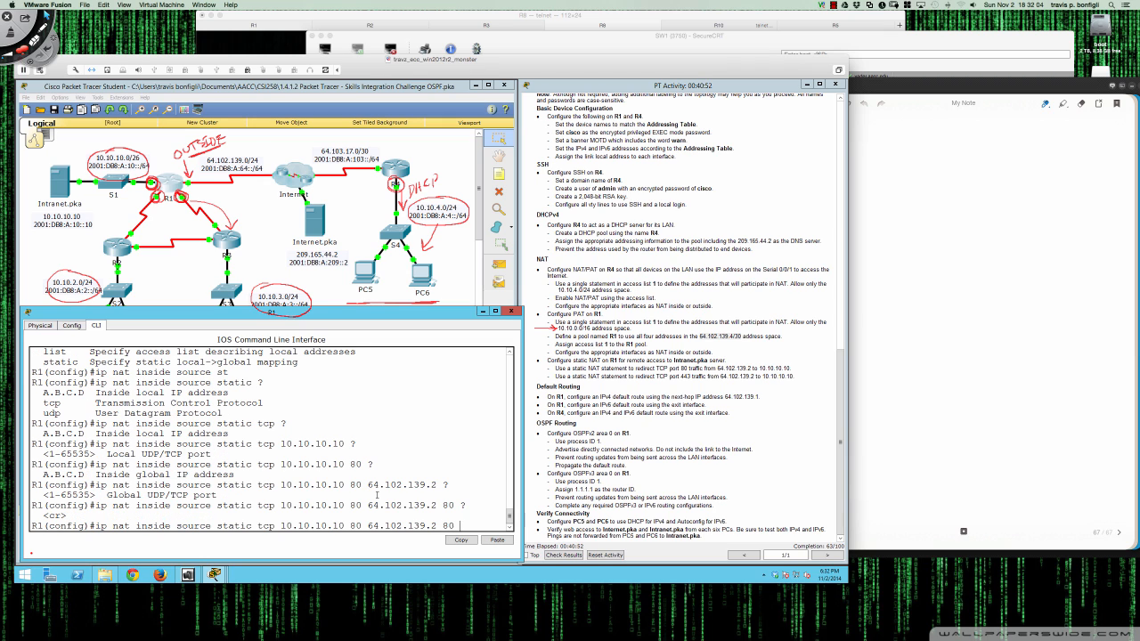
key(Return)
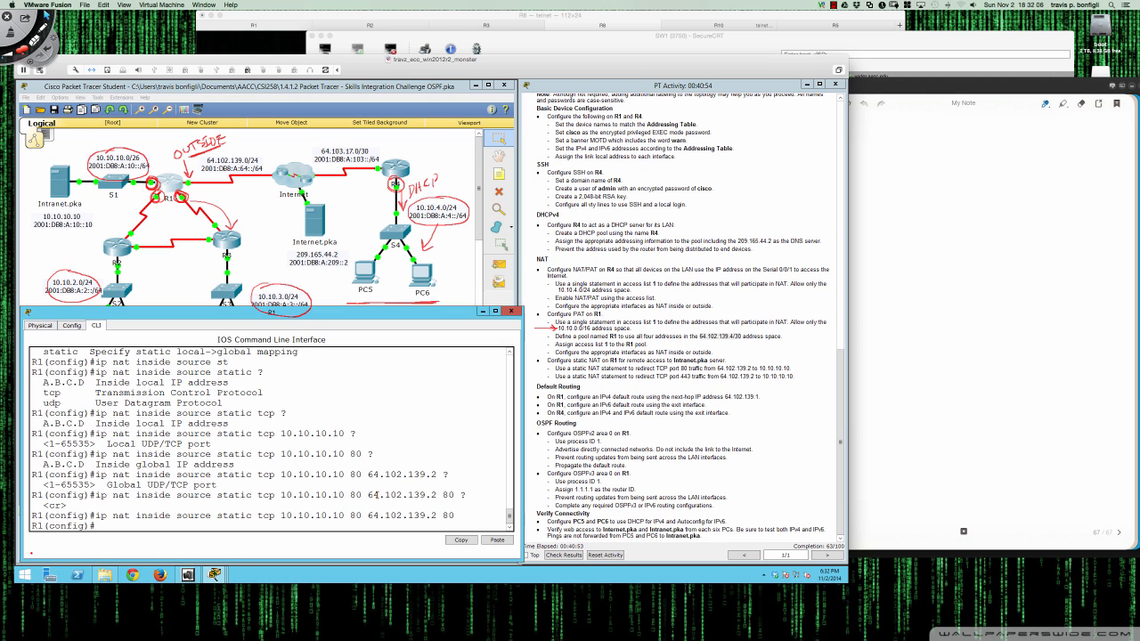
- Add the matching port 443 static NAT mapping and highlight both port-forwarding commands
key(Up)
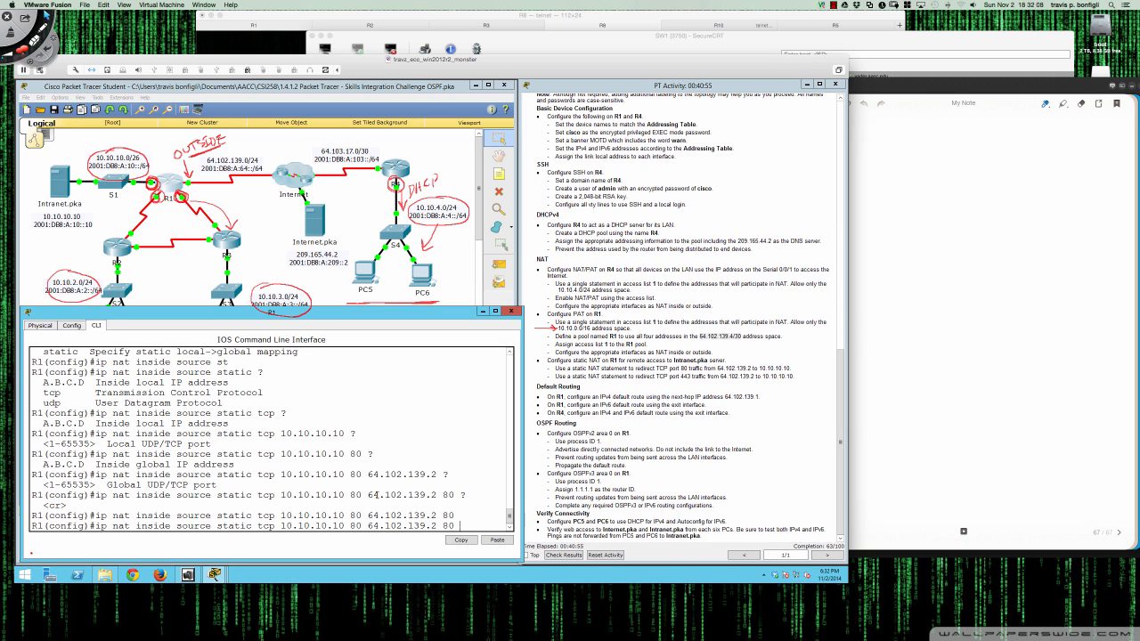
key(BackSpace)
key(BackSpace)
text(443)
key(Left)
key(Left)
key(Left)
key(Left)
key(Left)
key(Left)
key(Left)
key(Left)
key(Left)
key(Left)
key(Left)
key(Left)
key(Left)
key(Left)
key(Left)
key(Left)
key(Left)
key(BackSpace)
key(BackSpace)
text(443)
key(Return)
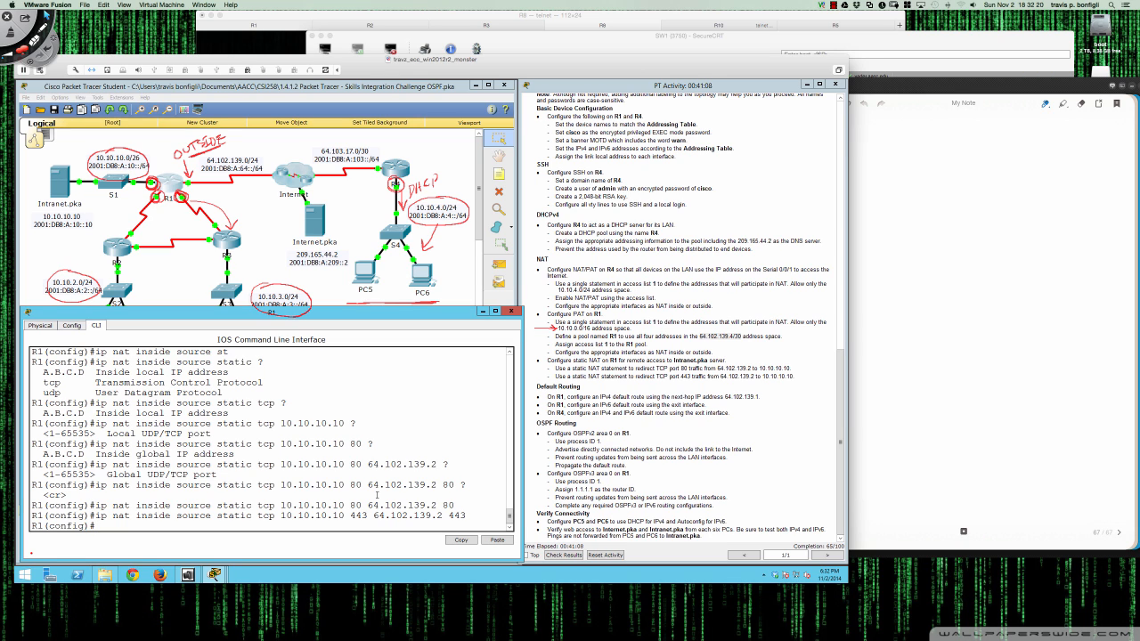
key(Return)
key(Return)
key(Return)
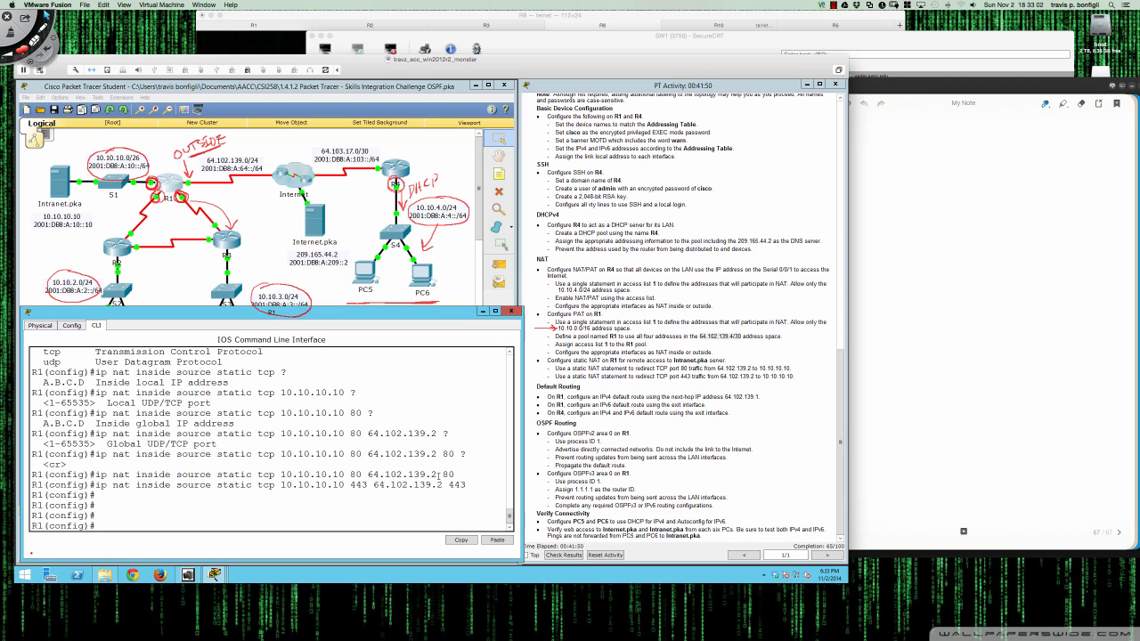
drag(31, 475, 466, 487)
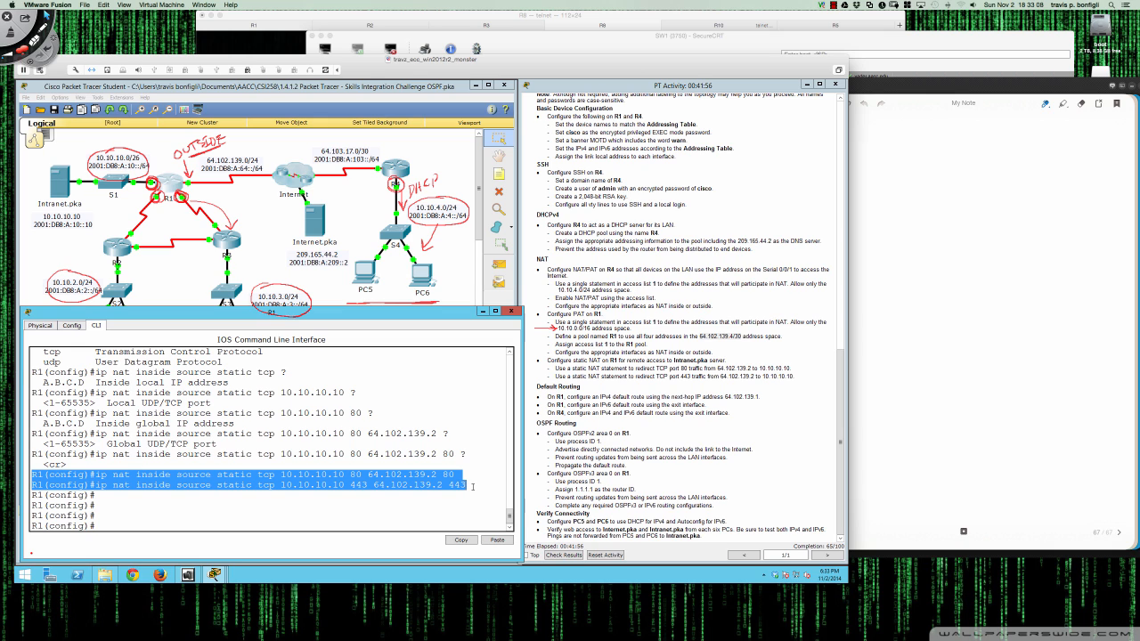
click(473, 486)
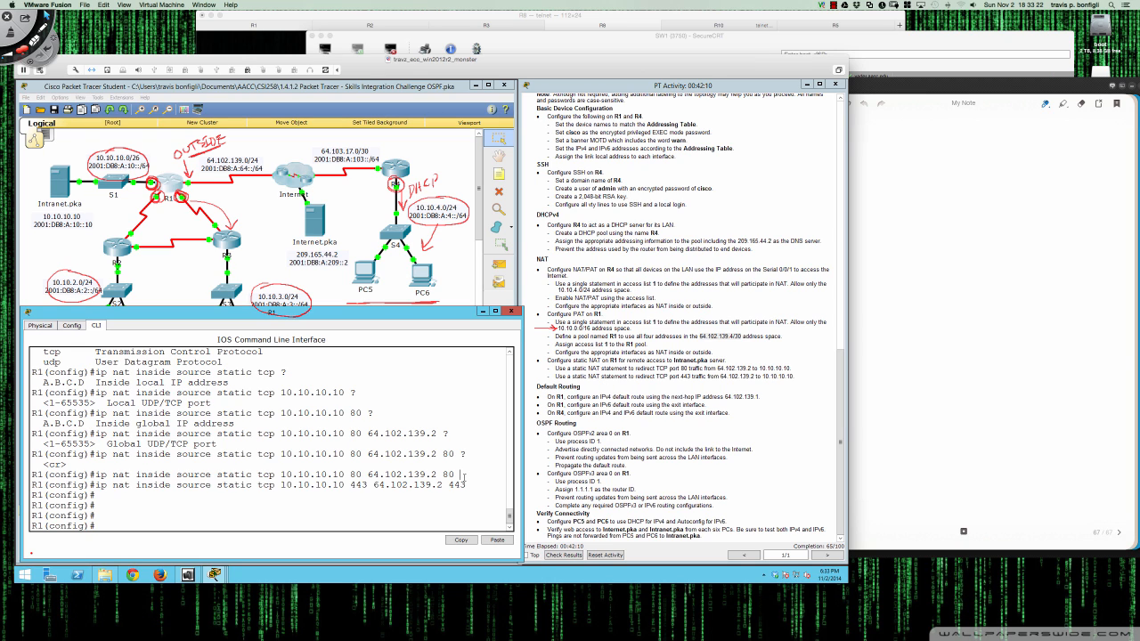
key(Return)
key(Return)
key(Return)
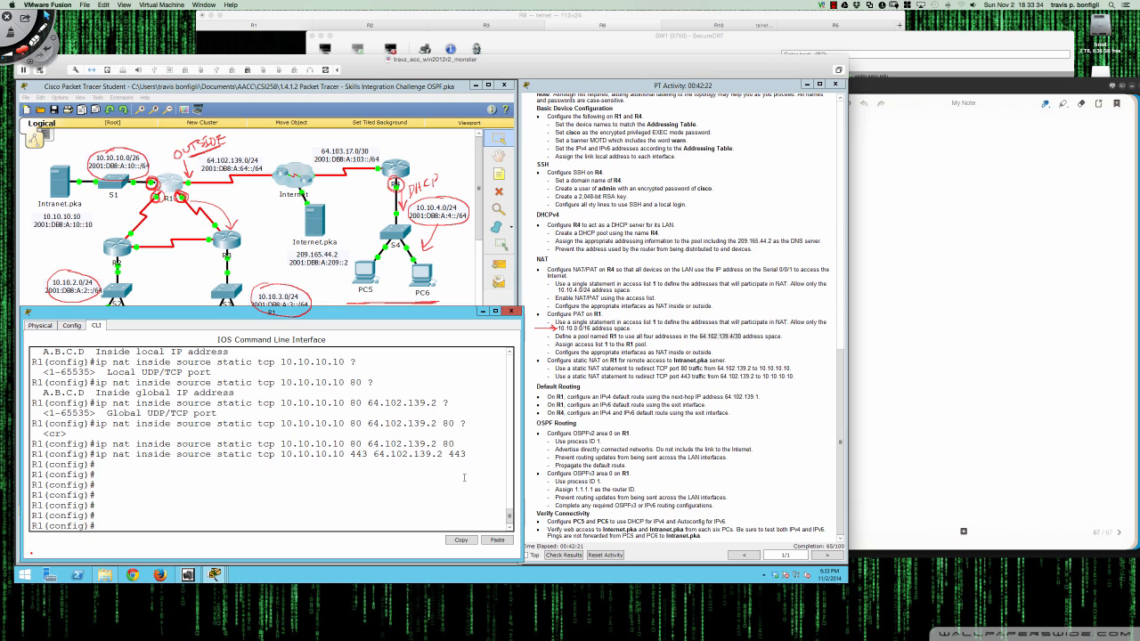
- Add R1's IPv4 default route 0.0.0.0 0.0.0.0 via next hop 64.102.139.1
text(ip route 0.0.0.0 0.0.0.0 ?)
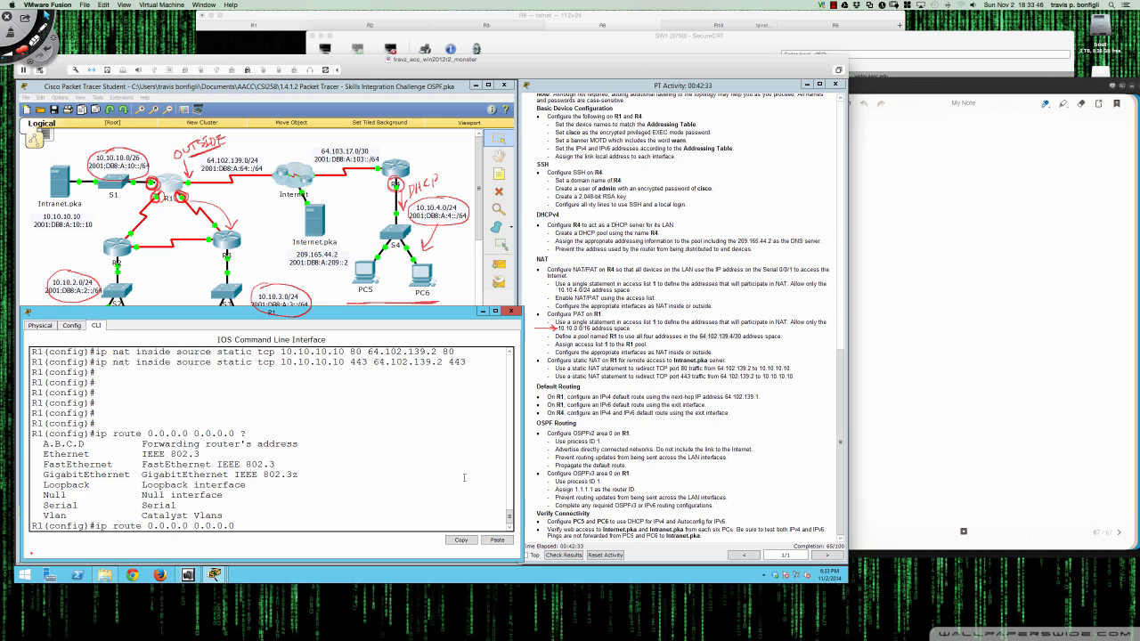
text(64.102.139.1)
key(Return)
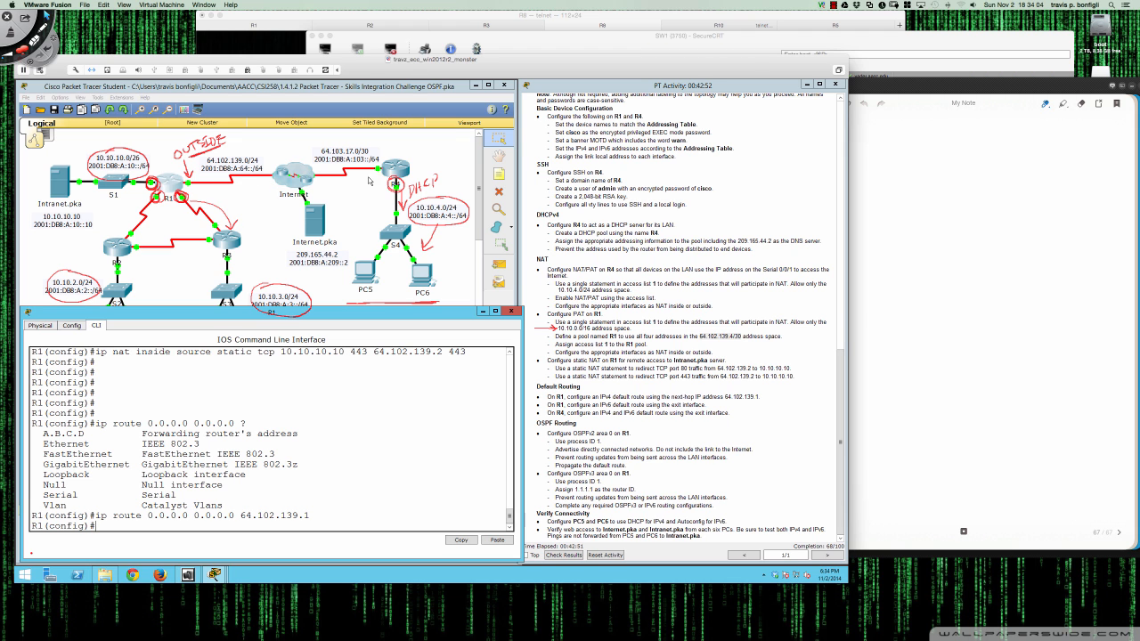
scroll(746, 420, up, 10)
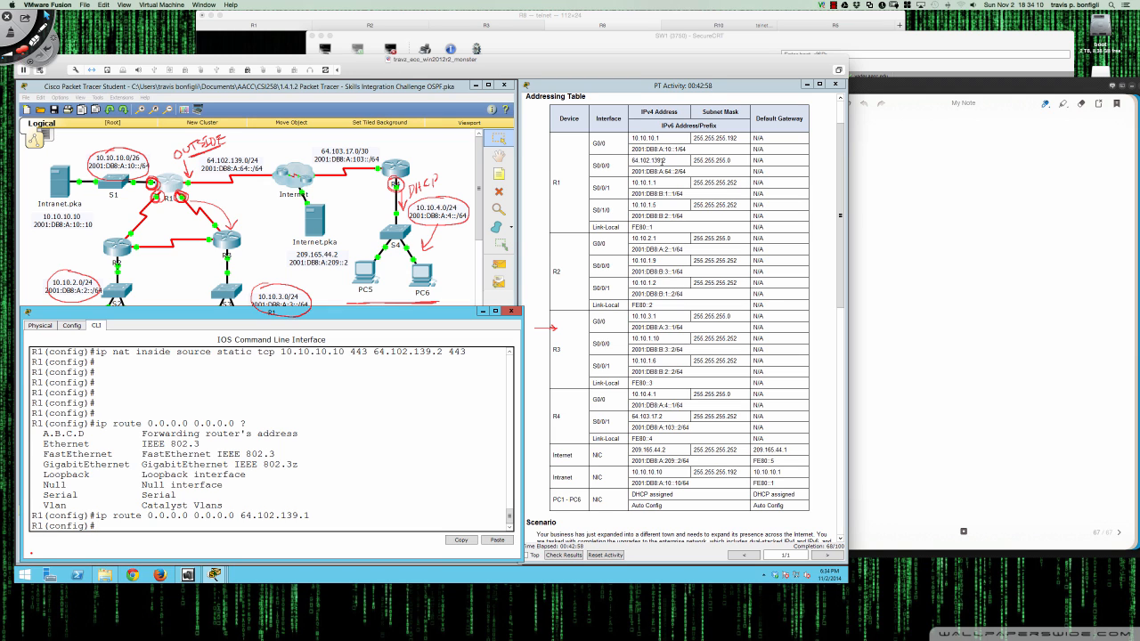
drag(315, 517, 239, 518)
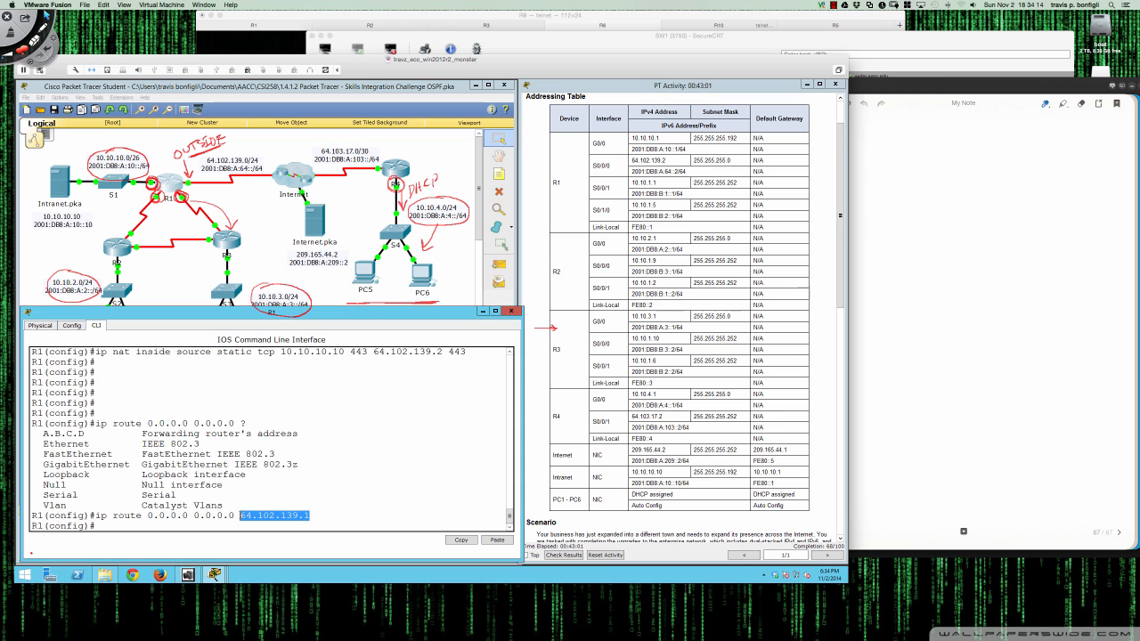
click(325, 521)
scroll(659, 398, down, 10)
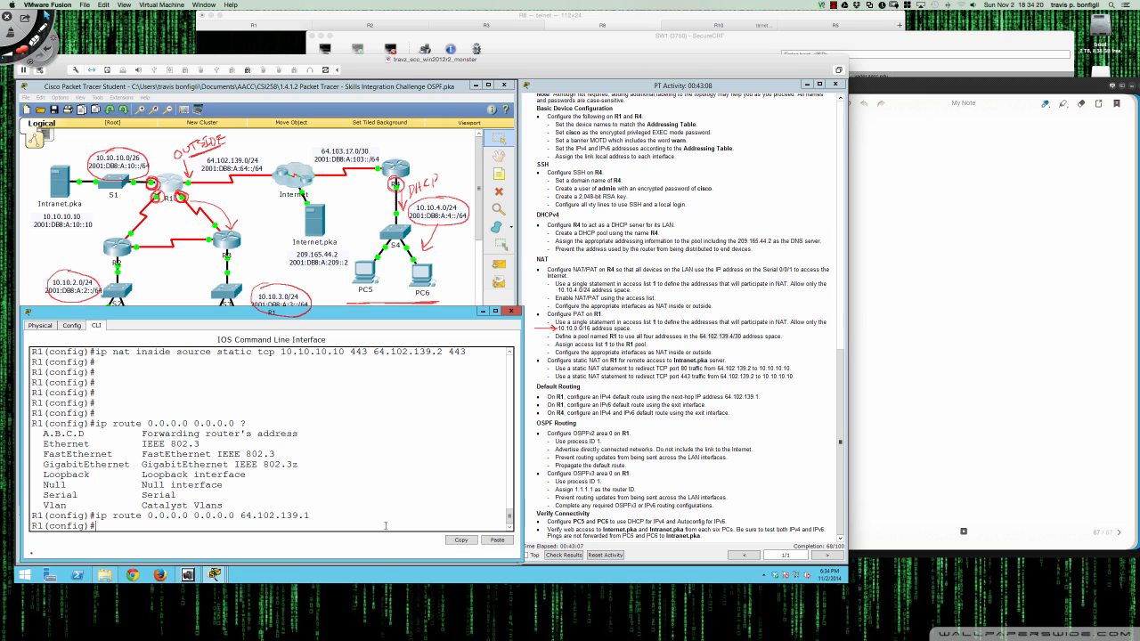
key(Return)
key(Return)
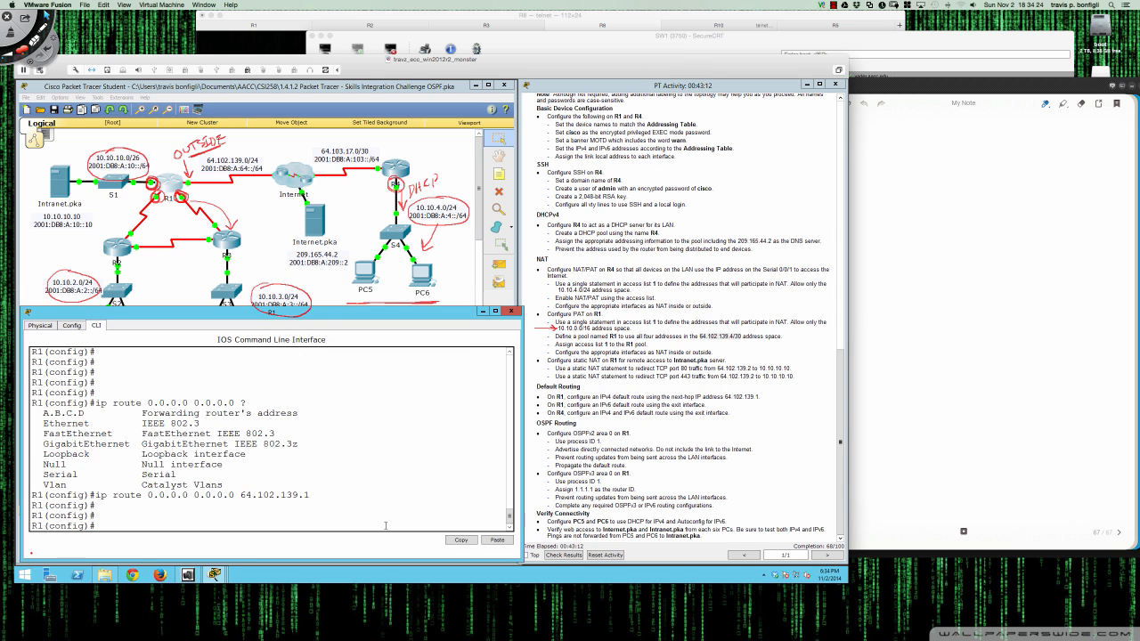
- Add the IPv6 default route ::/0 out S0/0/0, then save with 'wri mem'
text(ipv6 route ::/0 s0/0/0)
key(Return)
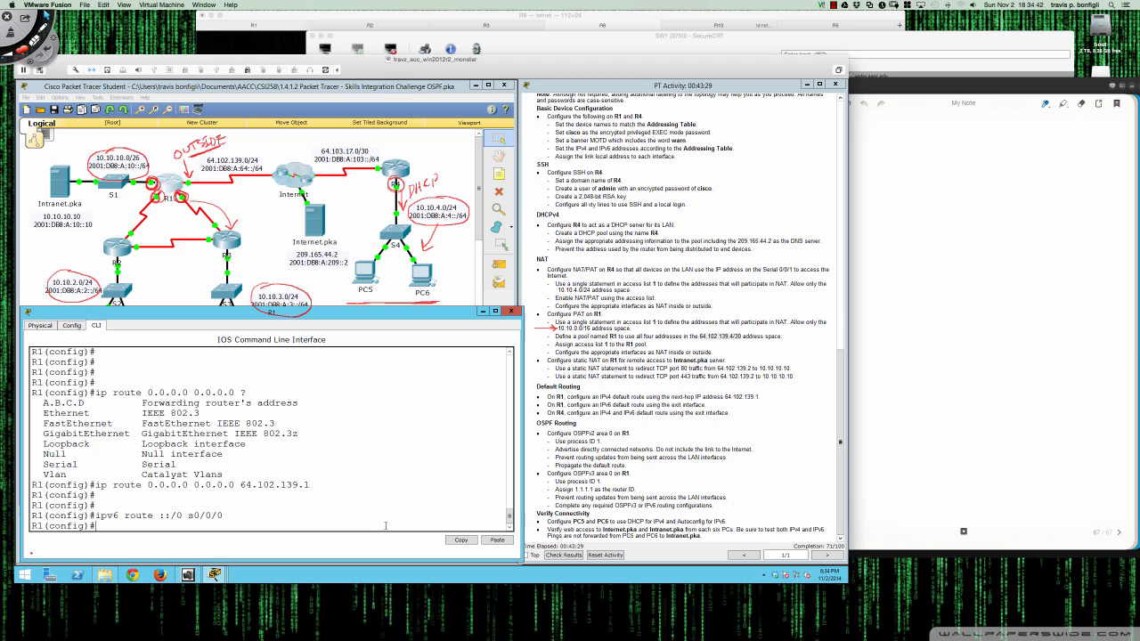
key(Return)
key(Return)
text(end)
key(Return)
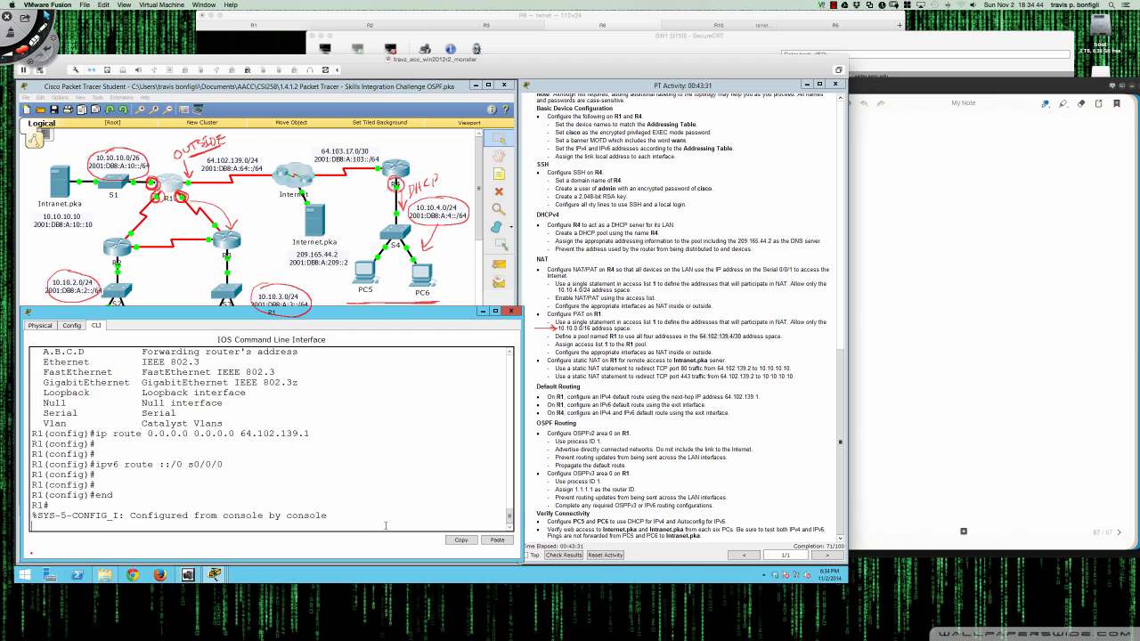
key(Return)
key(Return)
text(wri mem)
key(Return)
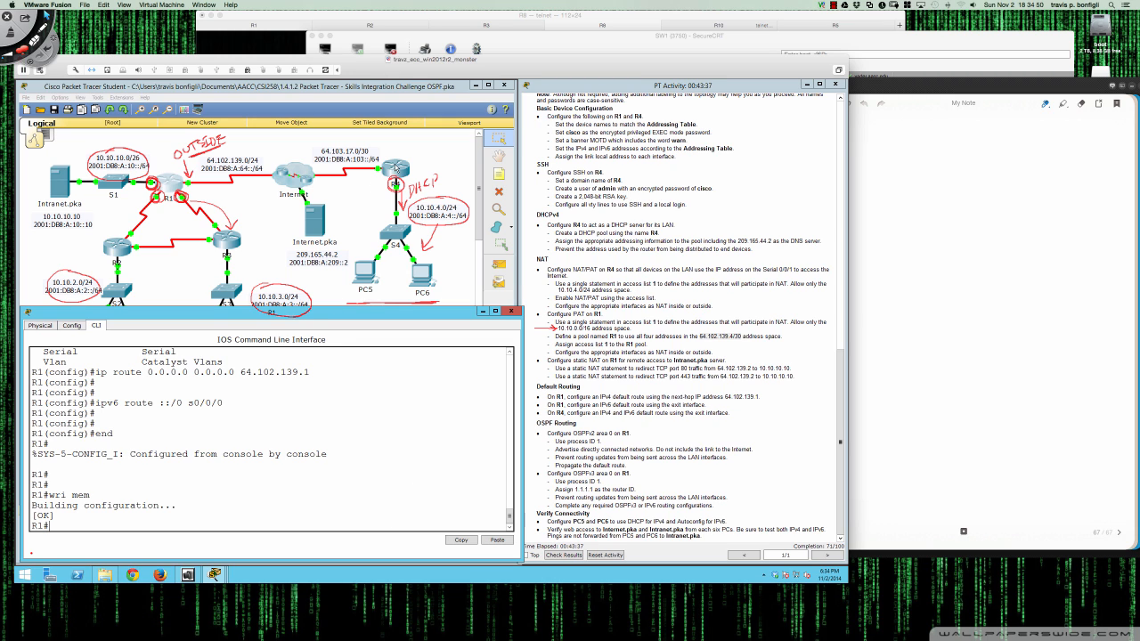
- Enter global configuration on R4 and list its interfaces with 'do sh ip int bri'
click(396, 167)
key(Return)
key(Return)
key(Return)
key(Return)
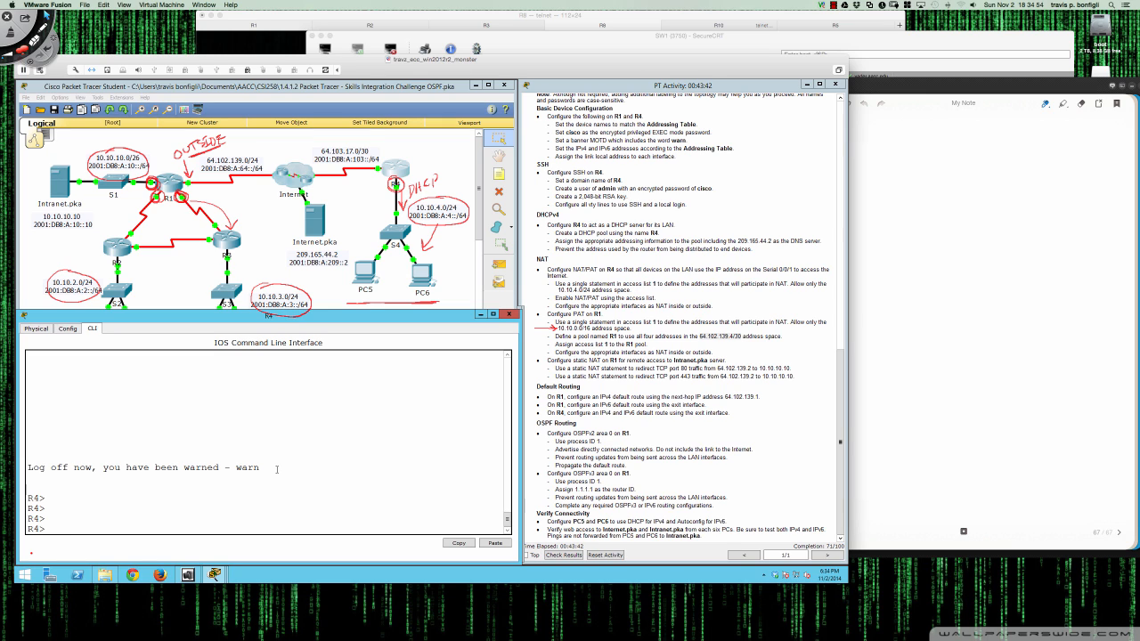
text(en)
key(Return)
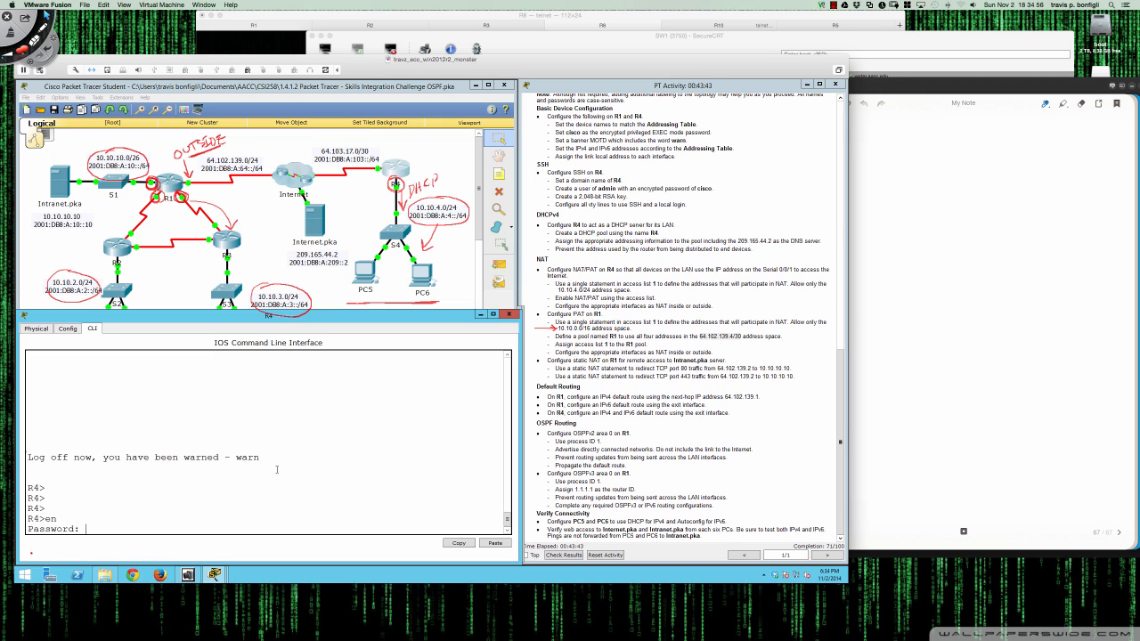
key(Return)
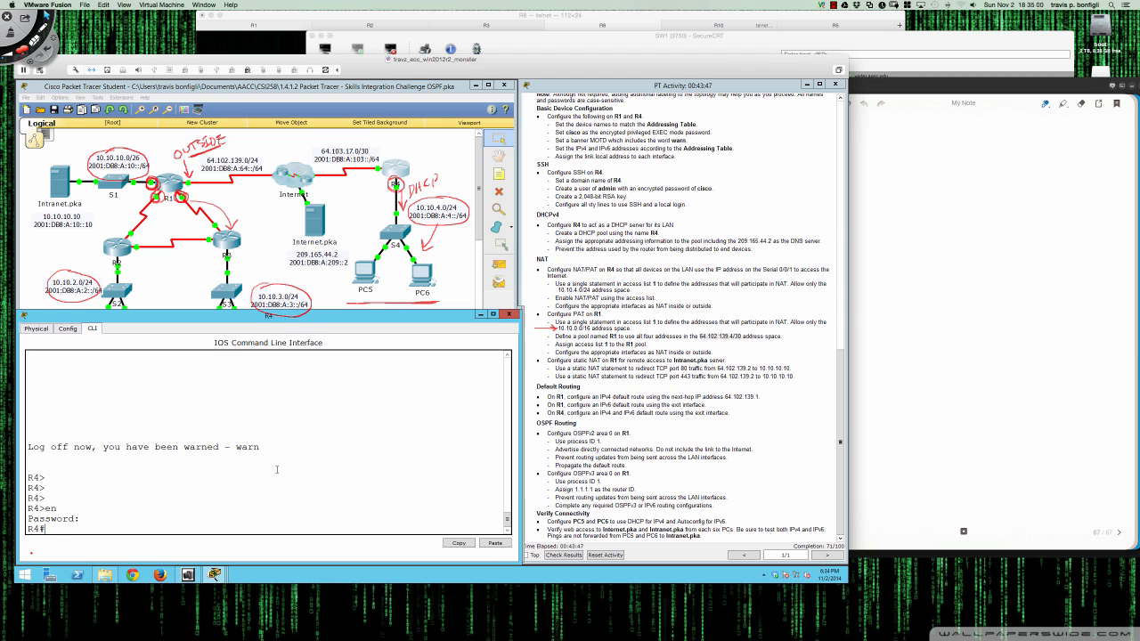
key(Return)
key(Return)
key(Return)
text(conf t)
key(Return)
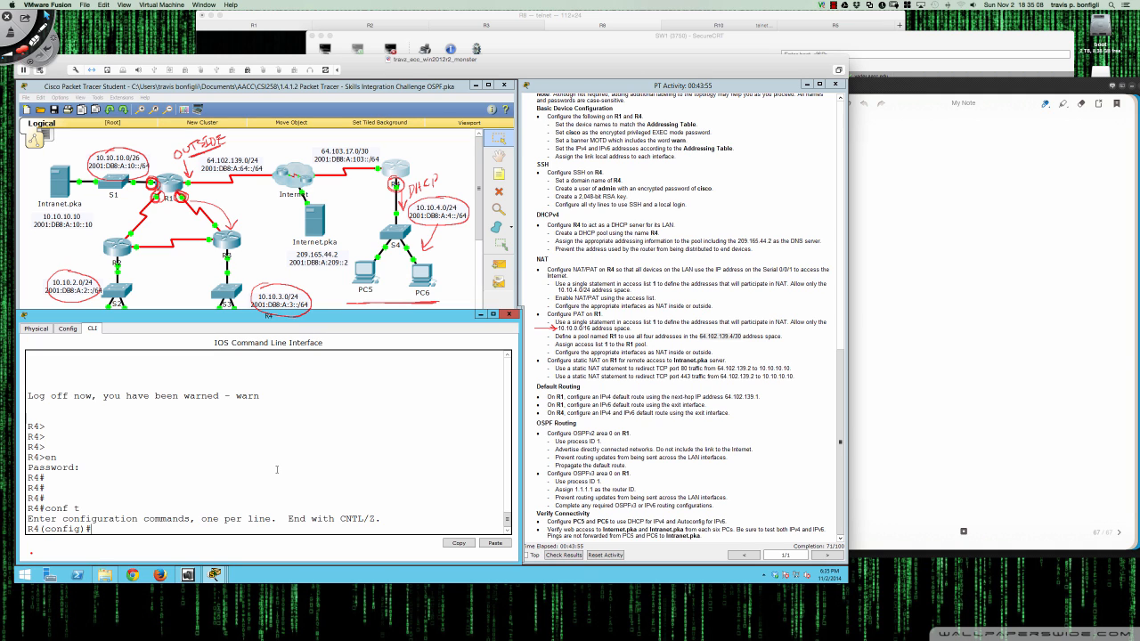
text(do sh ip int bri)
key(Return)
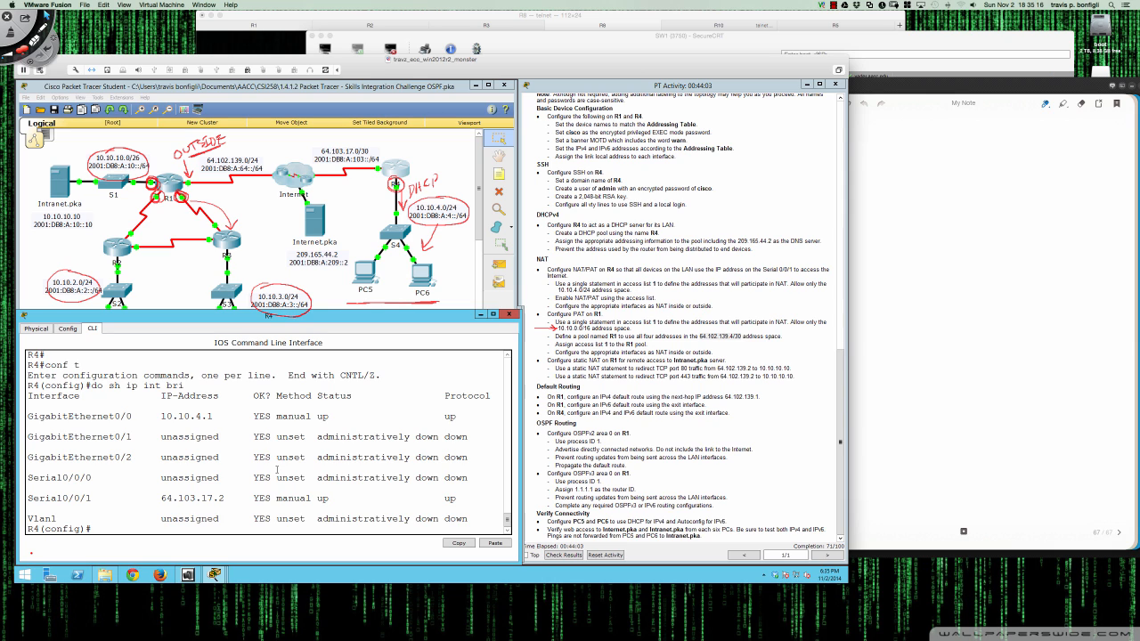
- Add R4's IPv4 and IPv6 default routes out s0/0/1, then save with 'wri mem'
text(ip route 0.0.0.0 0.0.0.0 s0/0/1)
key(Return)
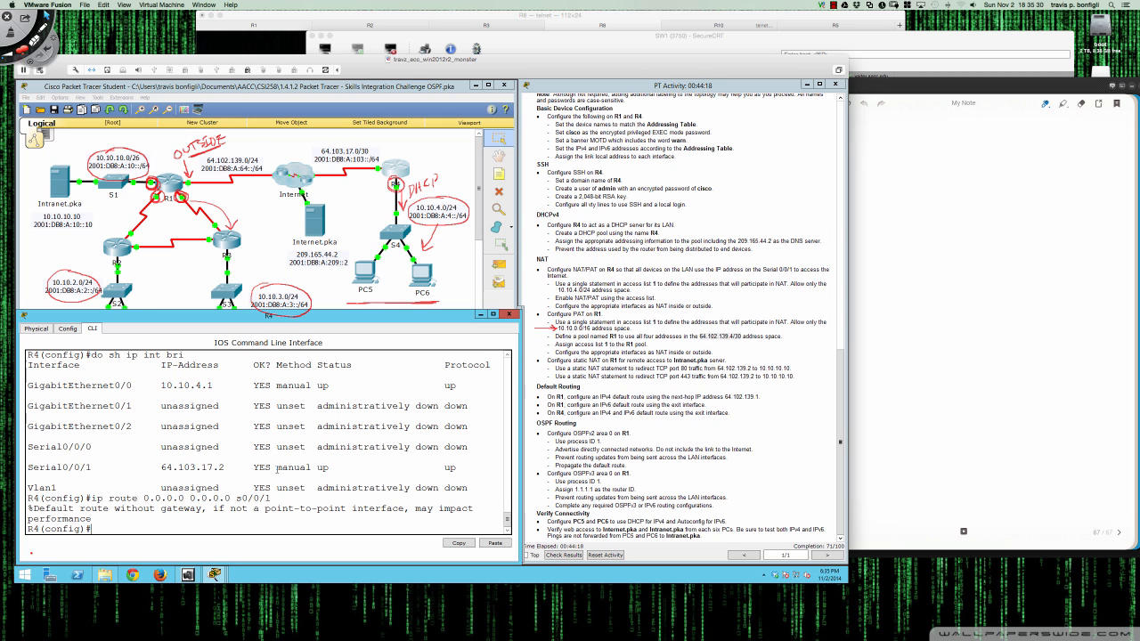
key(Return)
key(Return)
key(Return)
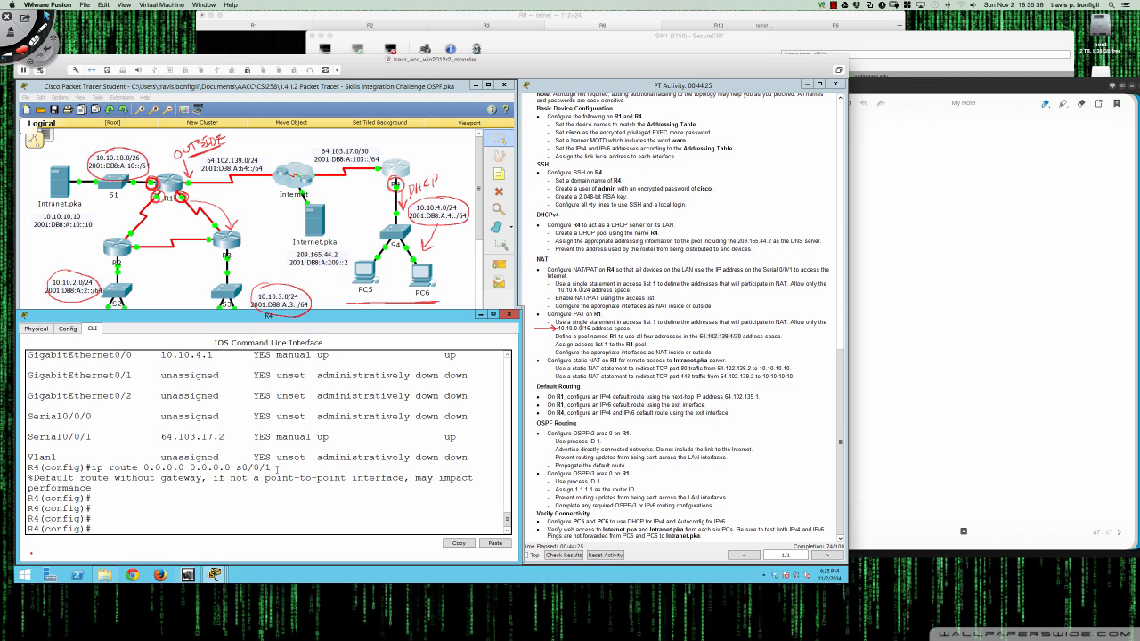
text(ipv6 route ::/0 s0/0/1)
key(Return)
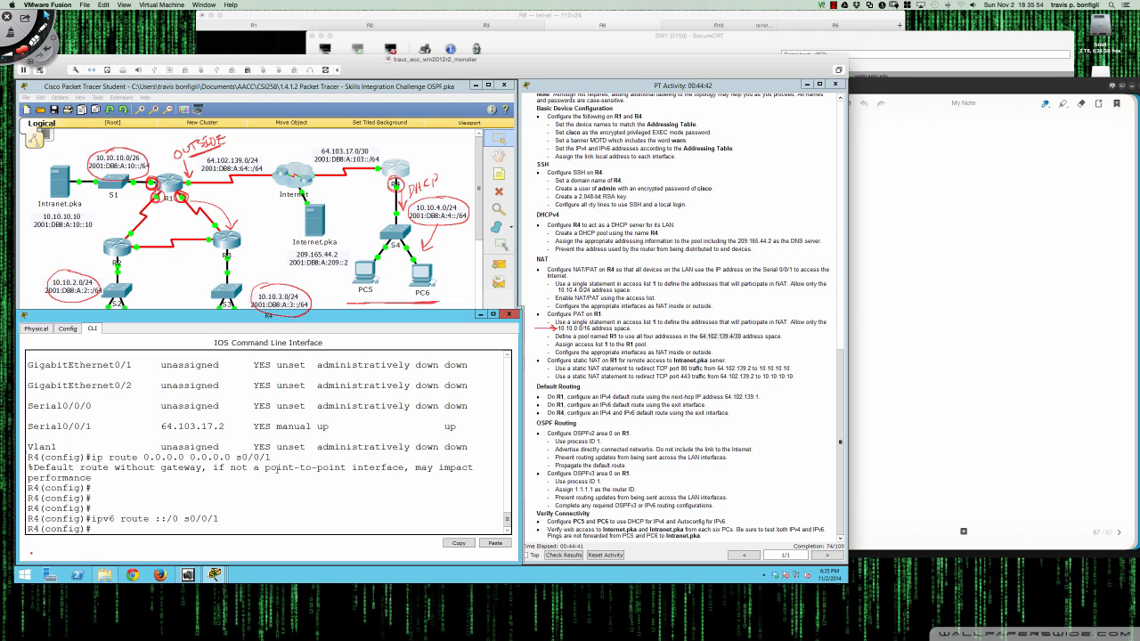
key(Return)
key(Return)
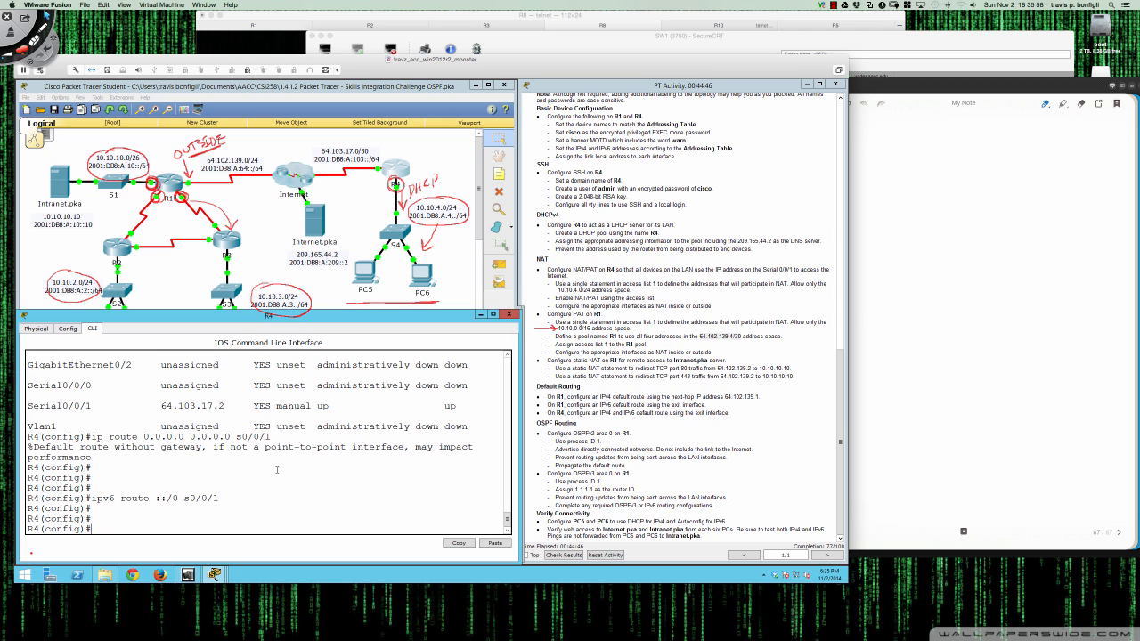
text(end)
key(Return)
key(Return)
key(Return)
text(wri mem)
key(Return)
key(Return)
key(Return)
key(Return)
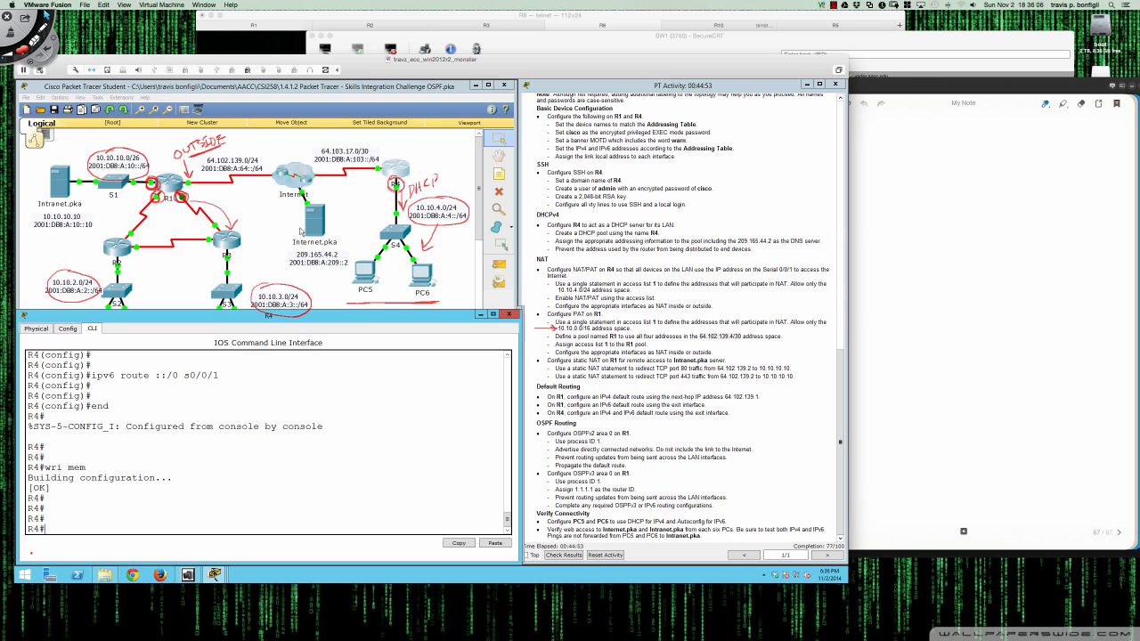
- On R1, enter global configuration and start OSPF process 1
click(165, 184)
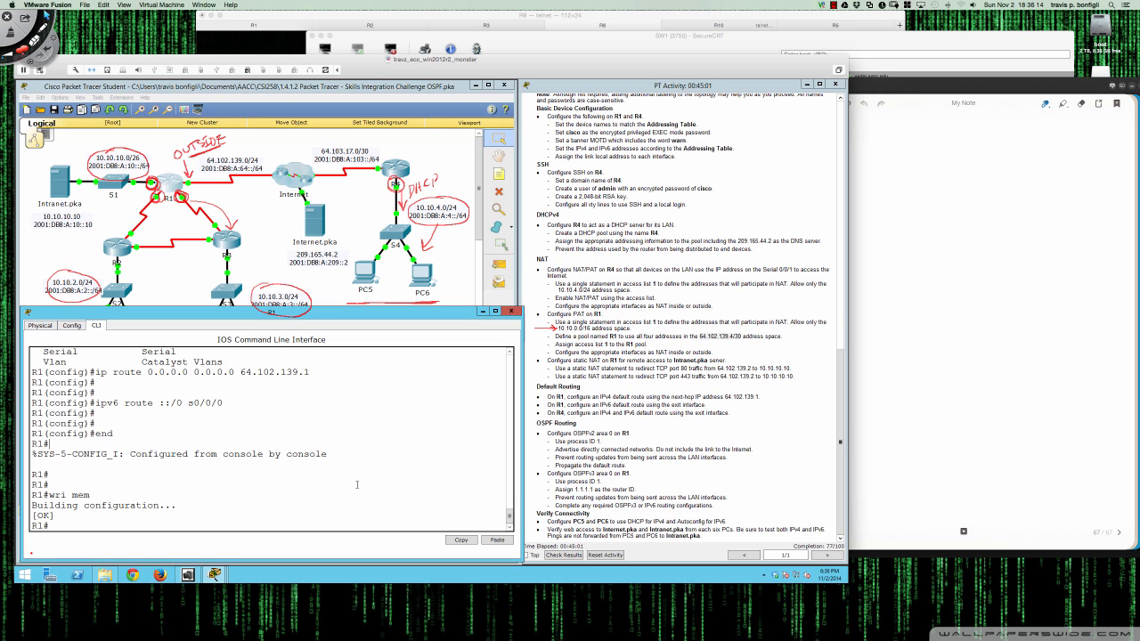
text(conf t)
key(Return)
text(router ospf 1)
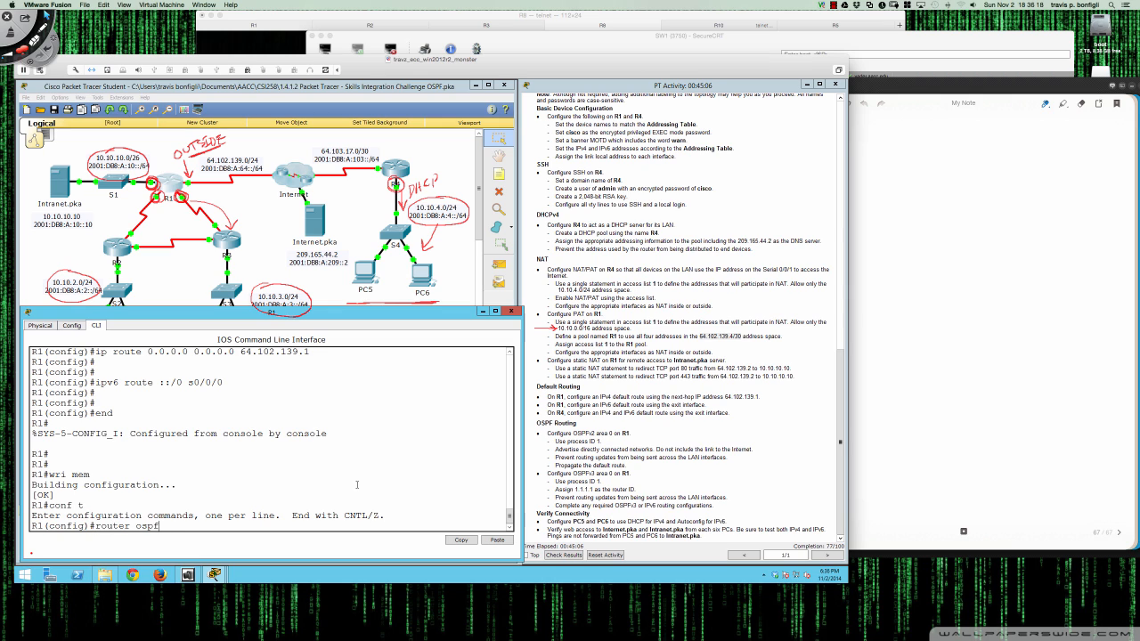
key(Return)
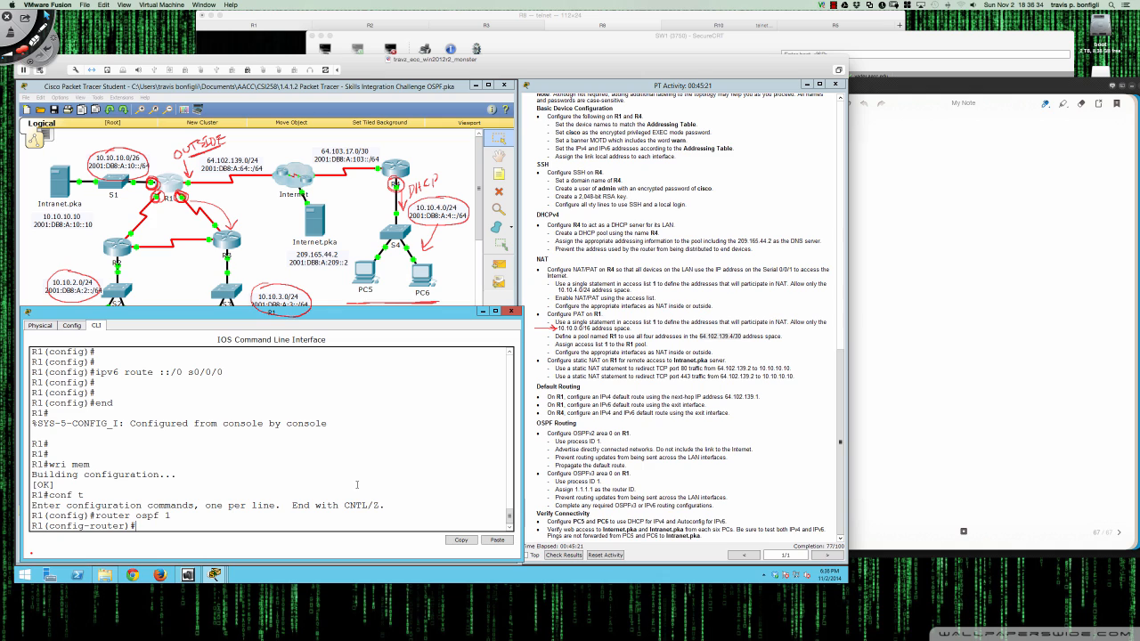
- Make S0/0/0 a passive interface in OSPF process 1
text(redi)
key(Tab)
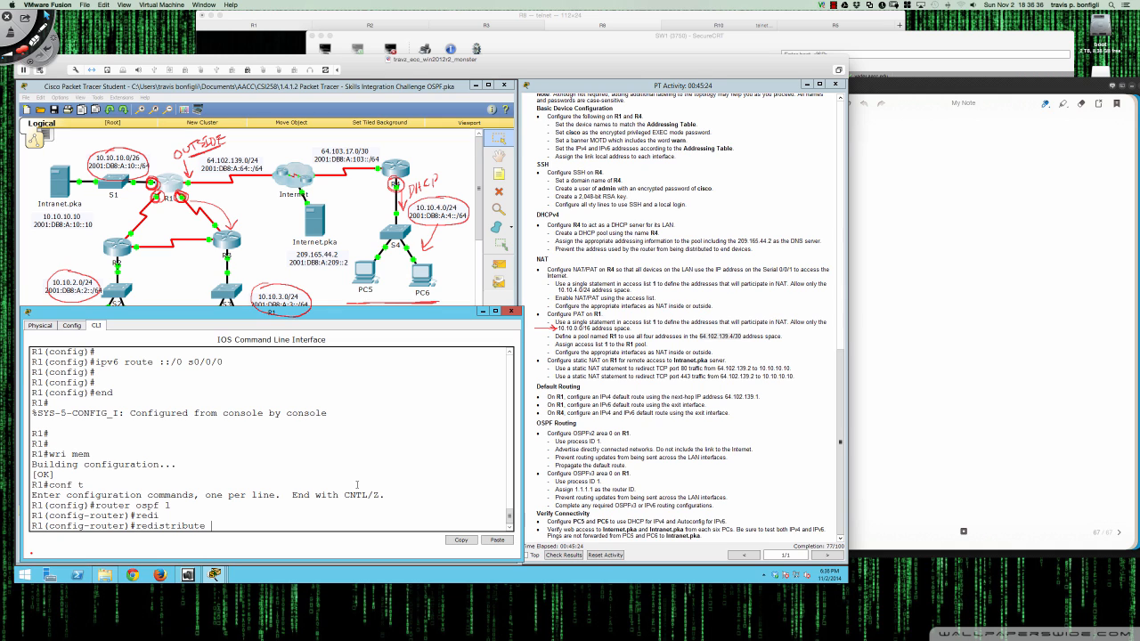
key(BackSpace)
key(BackSpace)
key(BackSpace)
key(BackSpace)
key(BackSpace)
key(BackSpace)
key(BackSpace)
key(BackSpace)
key(BackSpace)
key(BackSpace)
key(BackSpace)
key(BackSpace)
key(BackSpace)
text(pas)
key(Tab)
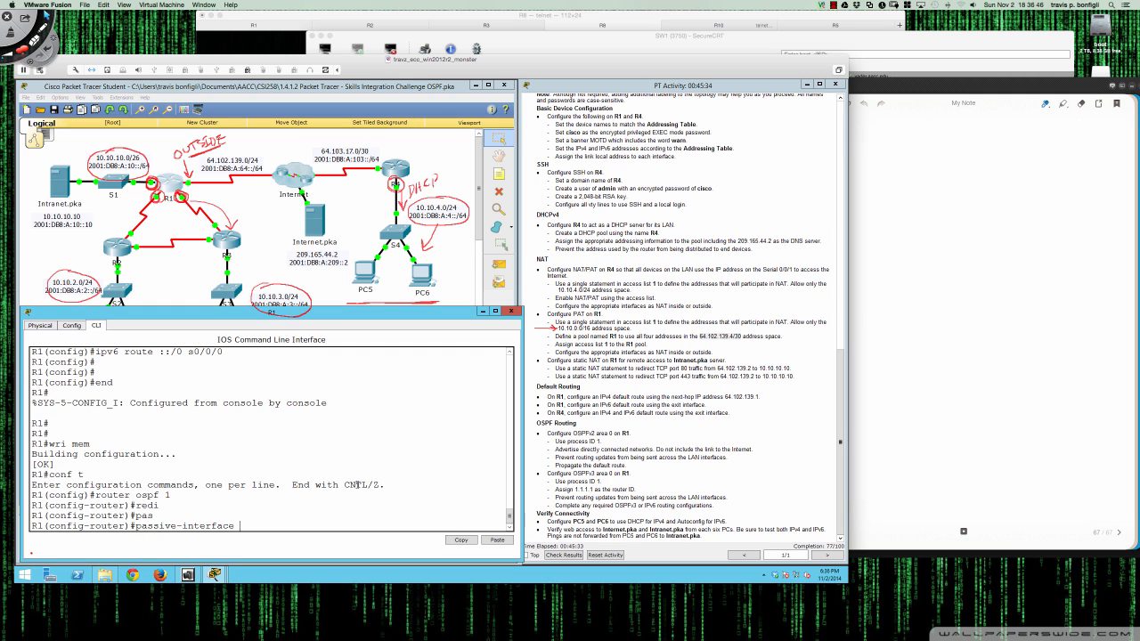
text(s0/0/0)
scroll(716, 413, up, 10)
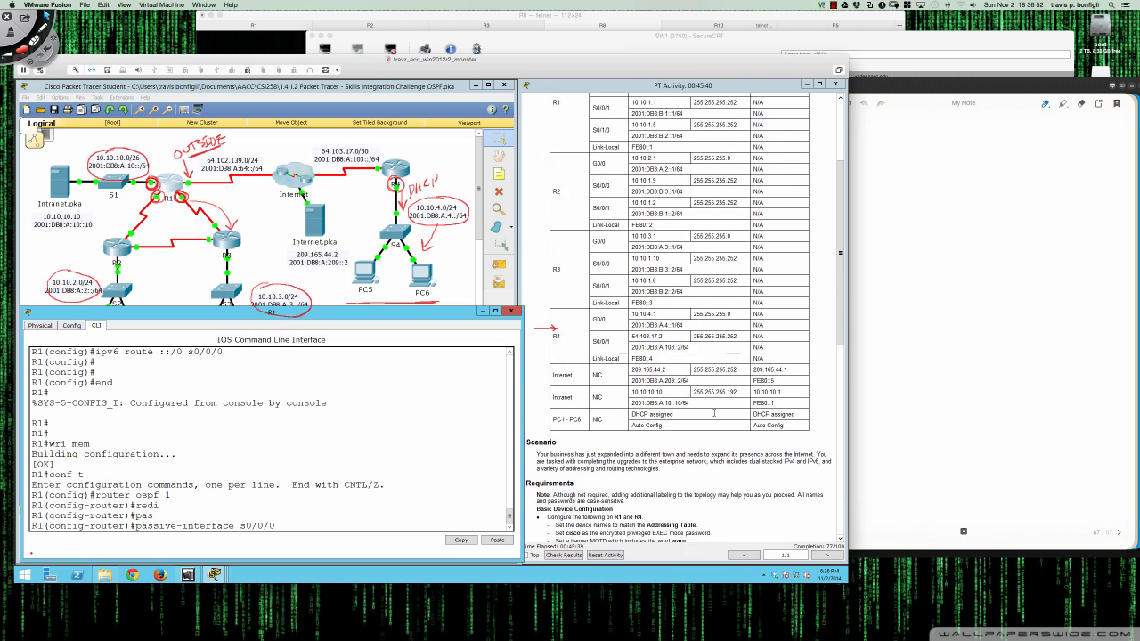
scroll(714, 412, up, 2)
scroll(714, 413, down, 10)
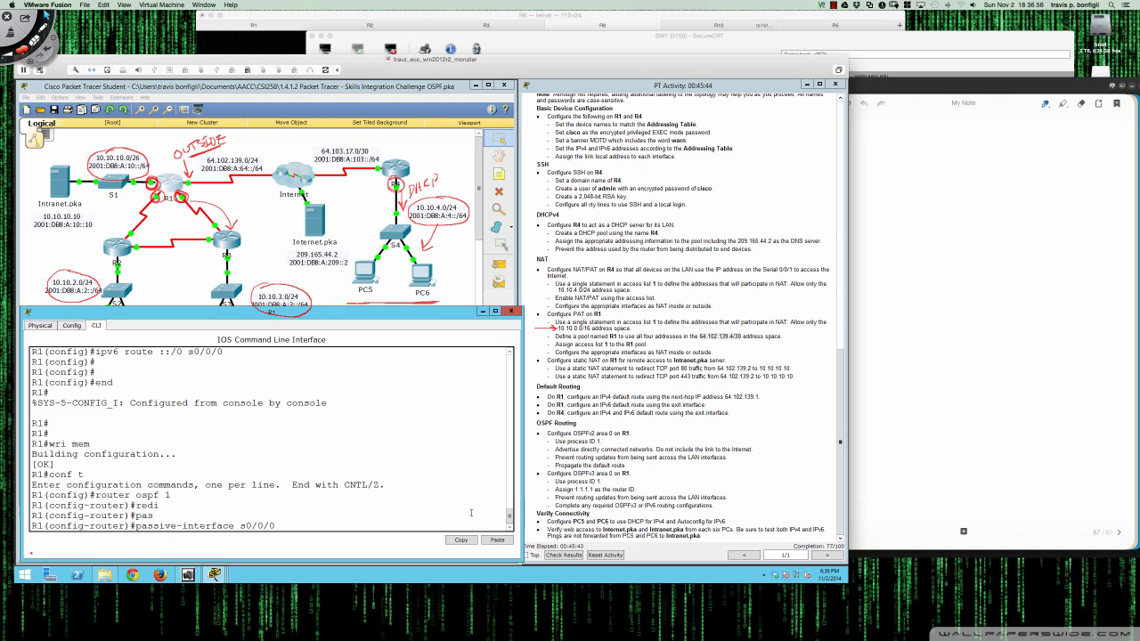
key(Return)
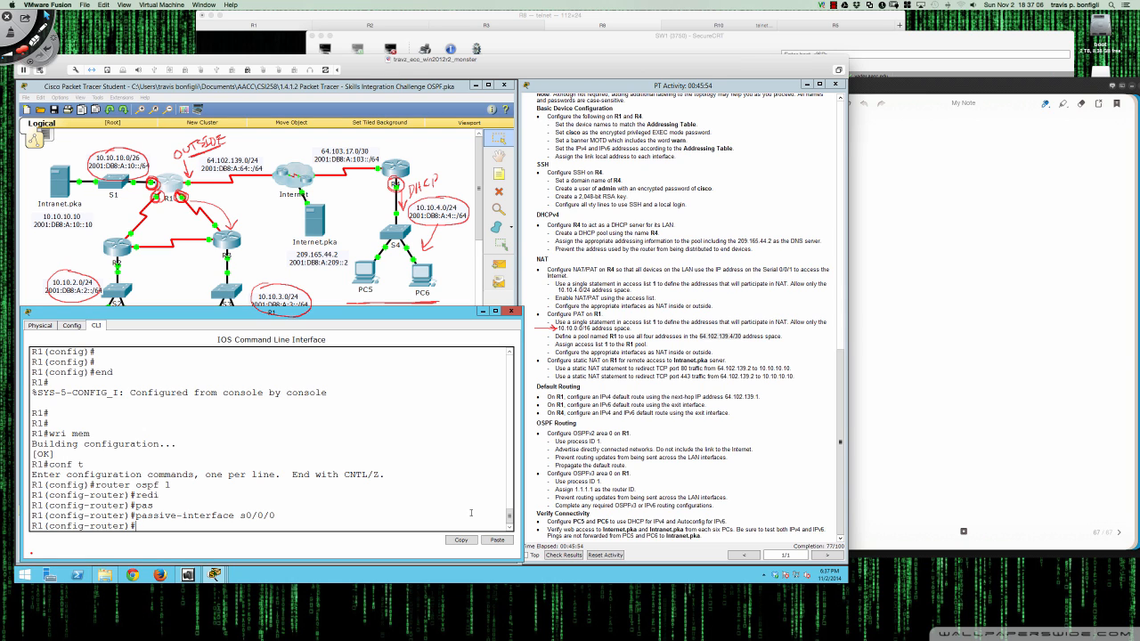
- Begin the OSPF network statement 'network 10.10.10.0 0.0.0' without submitting it
scroll(552, 497, up, 15)
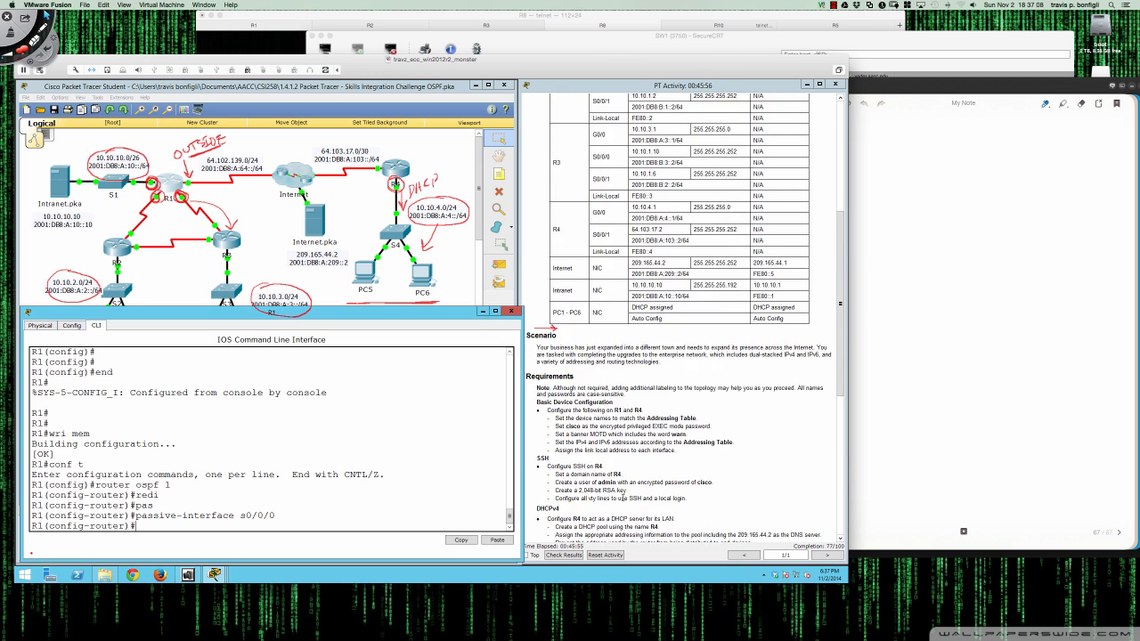
scroll(622, 497, up, 2)
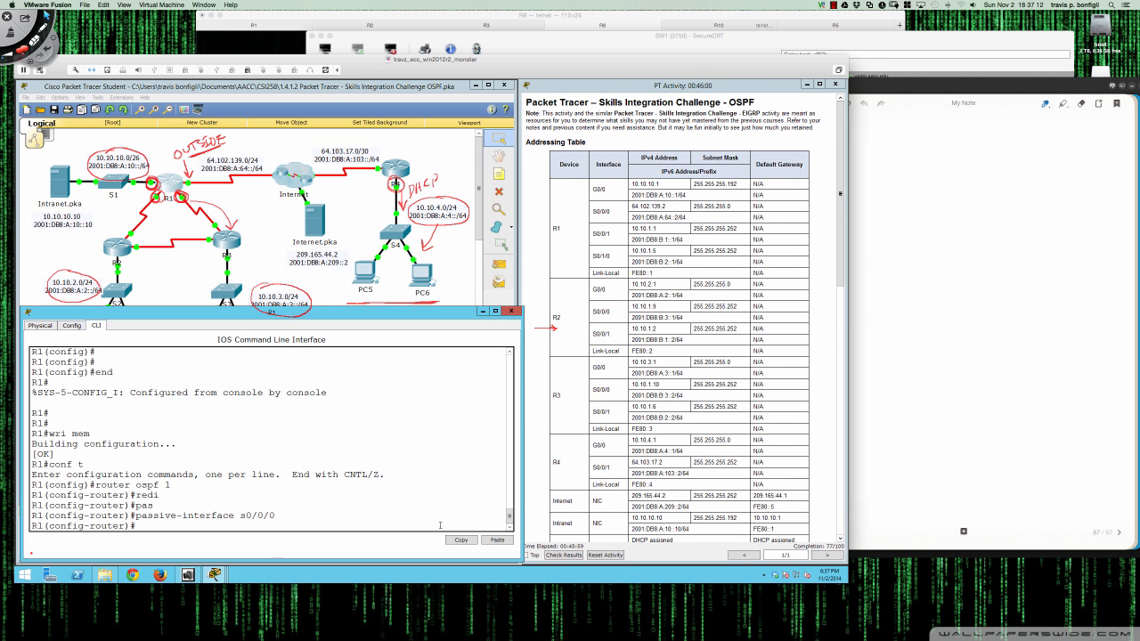
text(net)
key(Tab)
text(10.10.10.0 0)
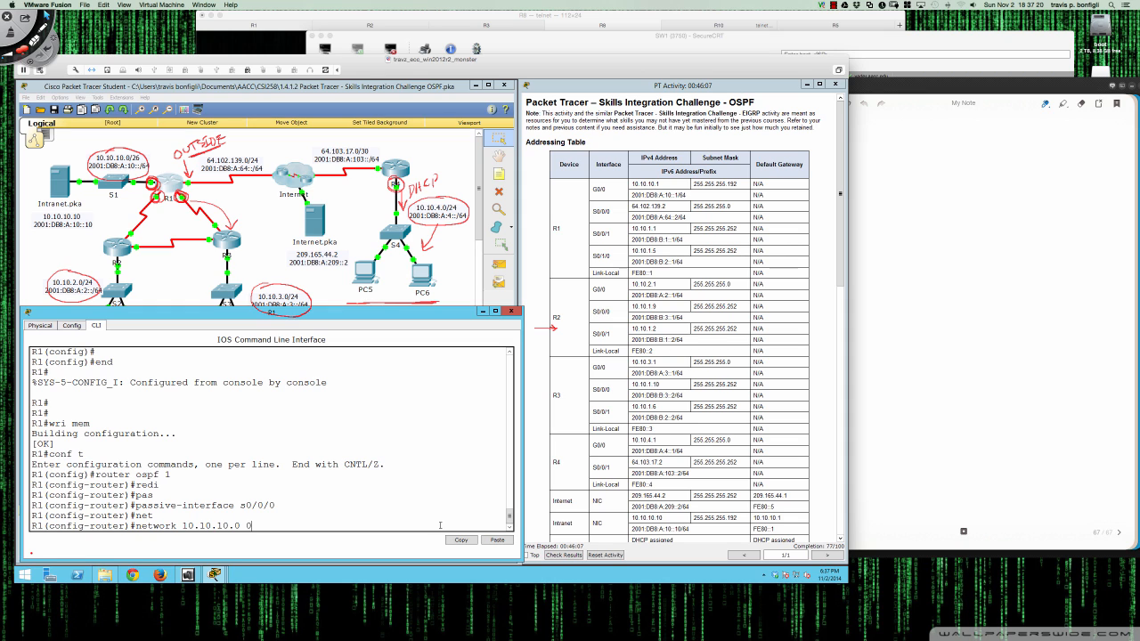
text(.0.0)
- Handwrite the 126 and 127 sums (255 − 24 − 25) on the Bamboo Paper note
click(862, 144)
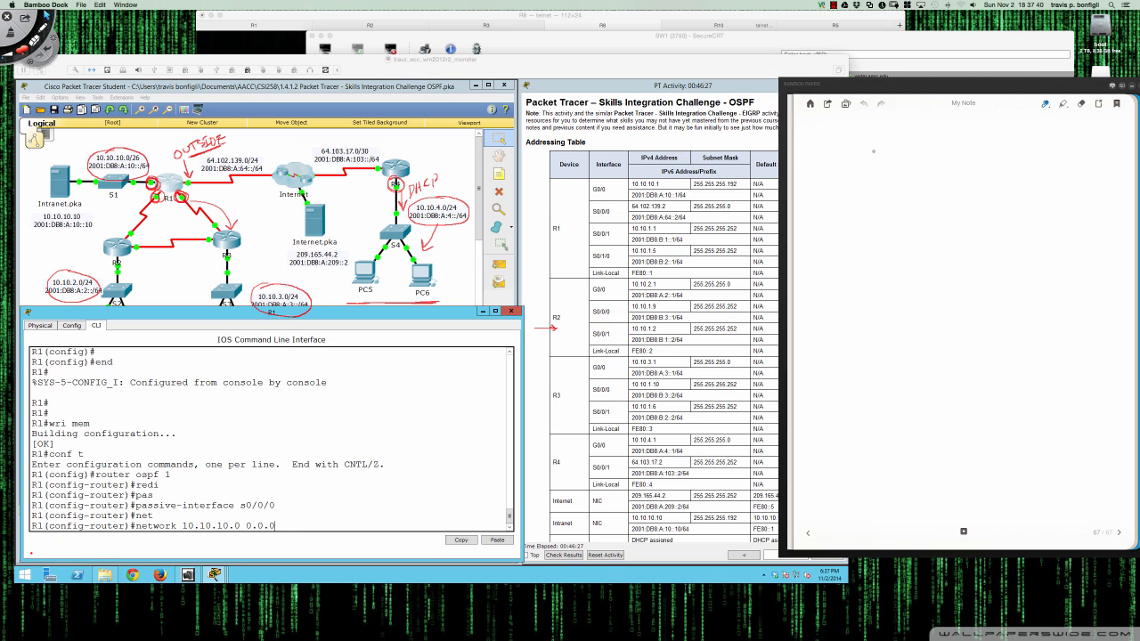
mouse_move(851, 149)
mouse_down()
mouse_move(855, 161)
mouse_move(878, 153)
mouse_move(889, 163)
mouse_up()
mouse_move(851, 189)
mouse_down()
mouse_move(869, 198)
mouse_move(893, 177)
mouse_move(934, 191)
mouse_move(947, 183)
mouse_up()
drag(943, 172, 944, 197)
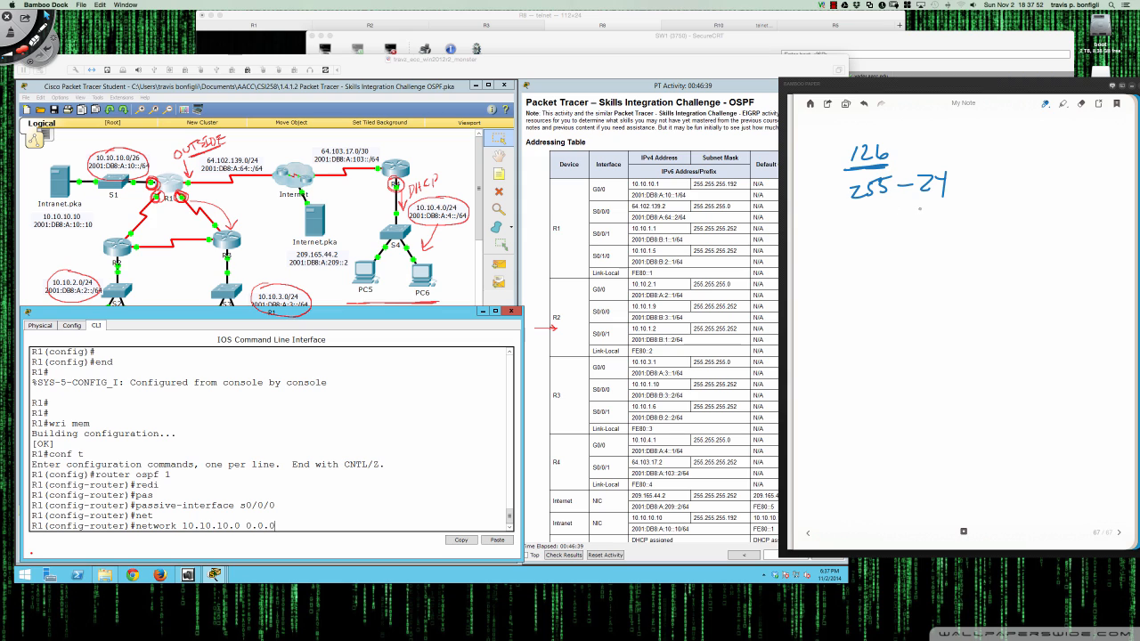
drag(902, 216, 911, 215)
drag(921, 209, 939, 221)
drag(944, 205, 955, 204)
drag(854, 219, 854, 235)
mouse_move(863, 219)
mouse_down()
mouse_move(876, 233)
mouse_move(946, 246)
mouse_up()
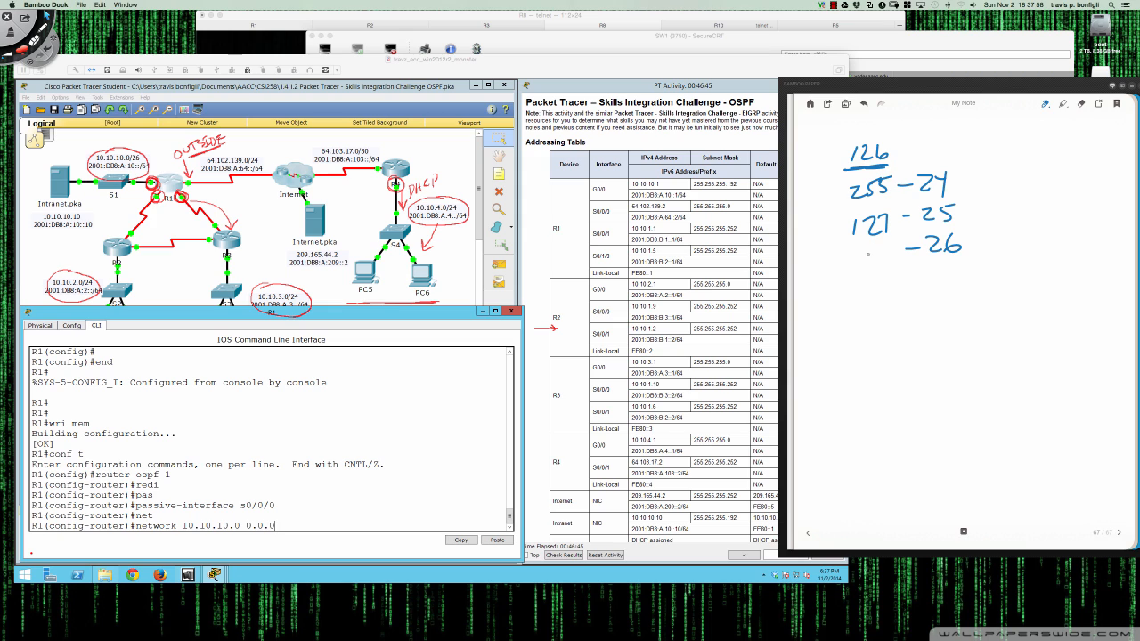
- Subtract 192 from 255 on the note to get the wildcard value 63
drag(996, 150, 1017, 164)
drag(1020, 144, 1032, 143)
drag(1038, 142, 1039, 167)
drag(1040, 140, 1057, 138)
drag(1028, 178, 1028, 198)
drag(1040, 182, 1054, 202)
drag(994, 210, 1055, 207)
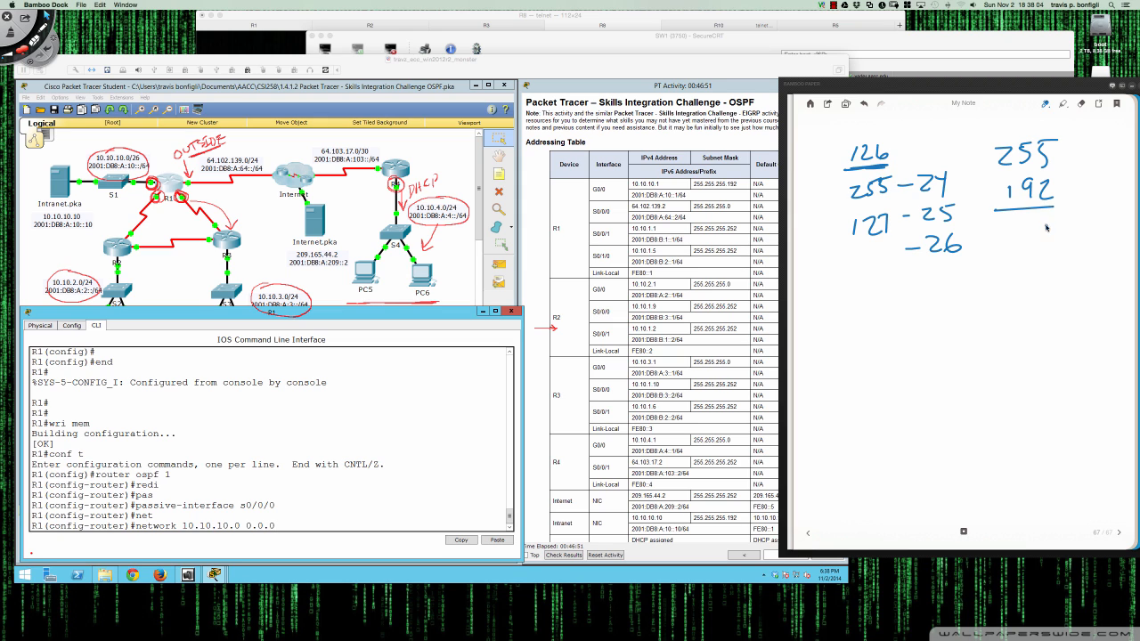
right_click(1048, 229)
click(1047, 225)
drag(1043, 217, 1042, 235)
mouse_move(996, 141)
mouse_down()
mouse_move(1002, 163)
mouse_move(1023, 146)
mouse_up()
mouse_move(1024, 221)
mouse_down()
mouse_move(1032, 233)
mouse_move(1024, 210)
mouse_move(1082, 218)
mouse_move(1034, 197)
mouse_up()
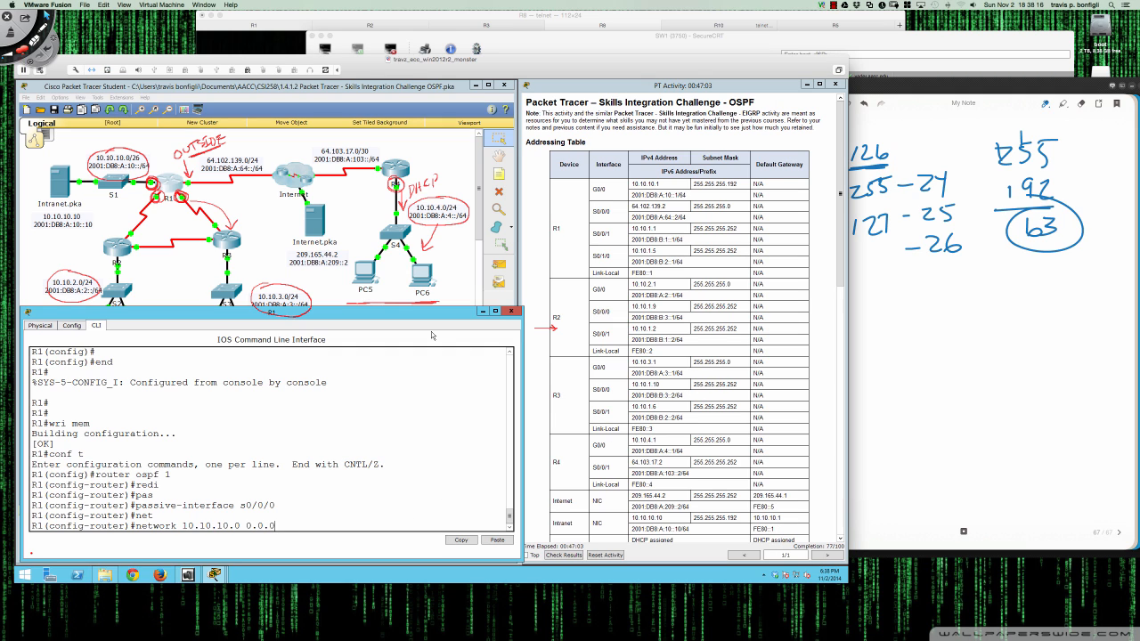
- Complete and submit 'network 10.10.10.0 0.0.0.63 area 0' on R1
text(3 area 0)
scroll(766, 377, down, 10)
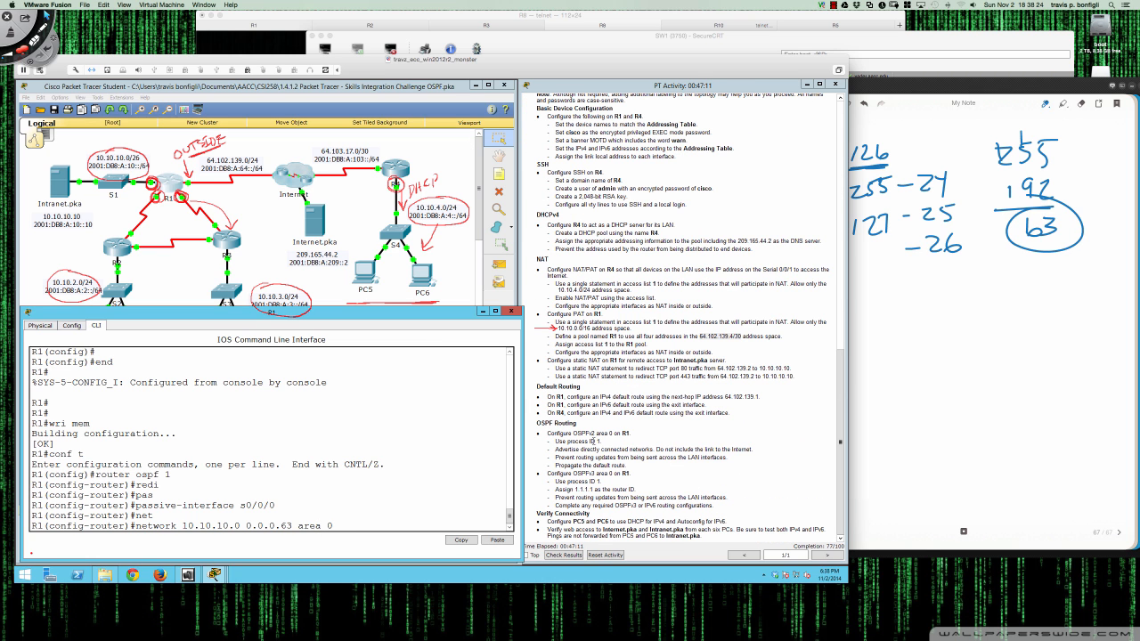
scroll(611, 442, up, 10)
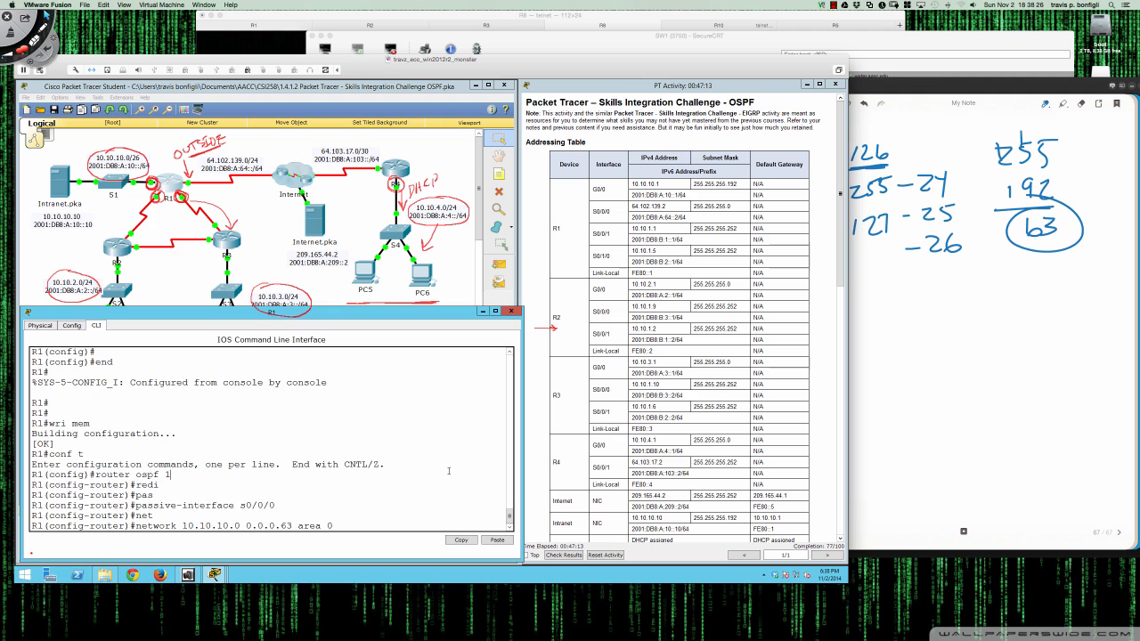
key(Return)
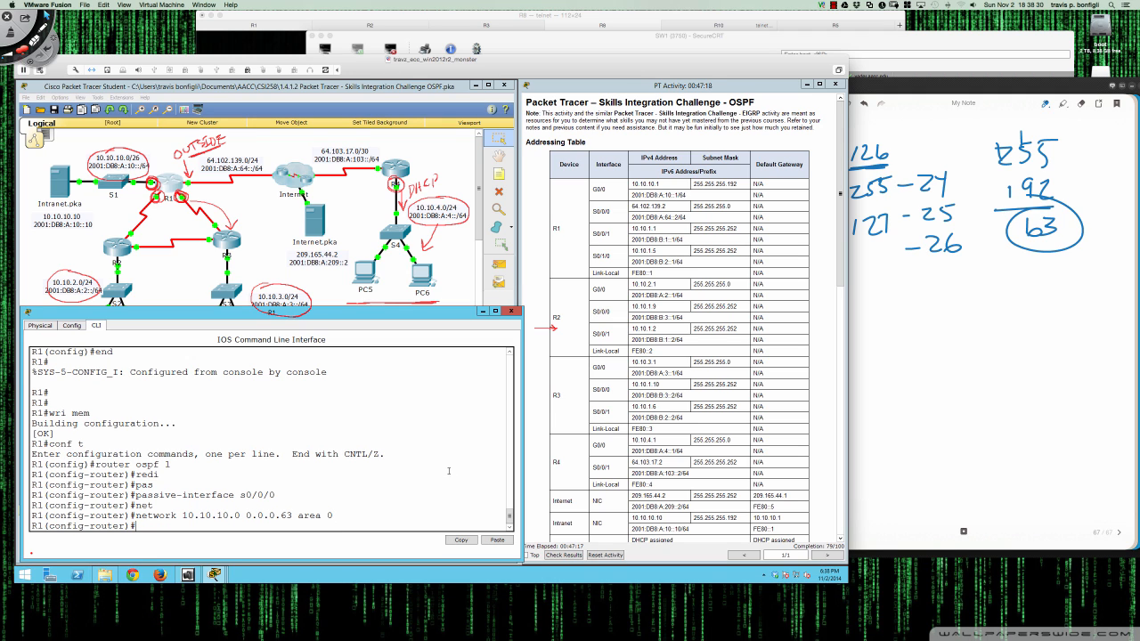
key(Return)
key(Return)
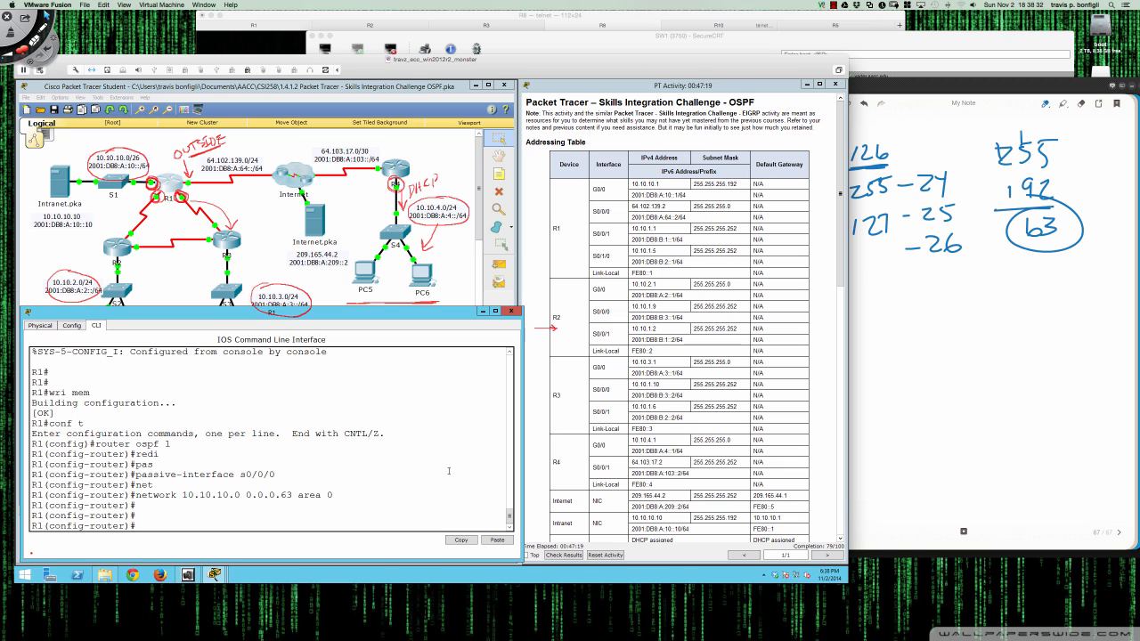
- Add 'network 10.10.1.0 0.0.0.3 area 0', bringing neighbour 10.10.2.1 to FULL
text(net)
key(Tab)
text(10.10.1.)
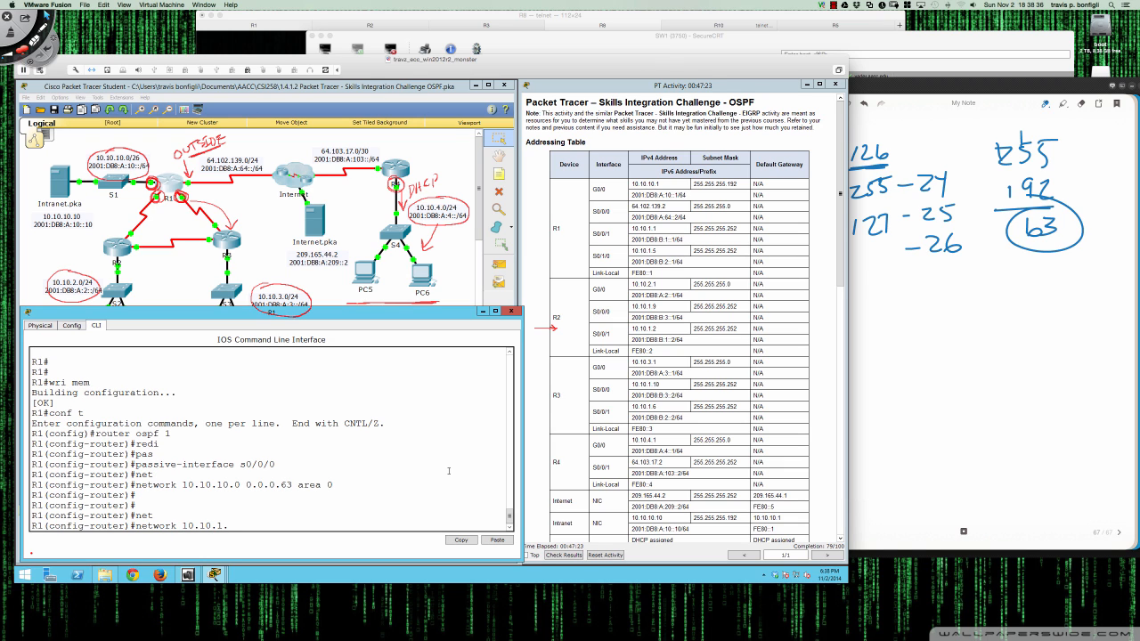
text(0 0.0.0.3 area 0)
key(Return)
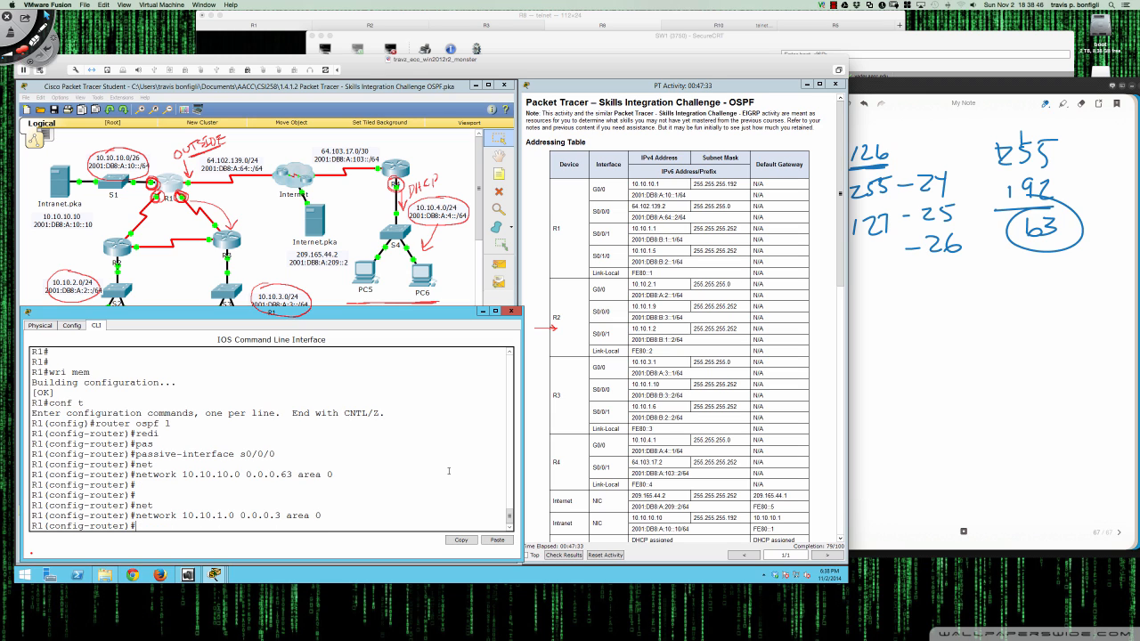
key(Return)
key(Return)
key(Return)
key(Return)
key(Return)
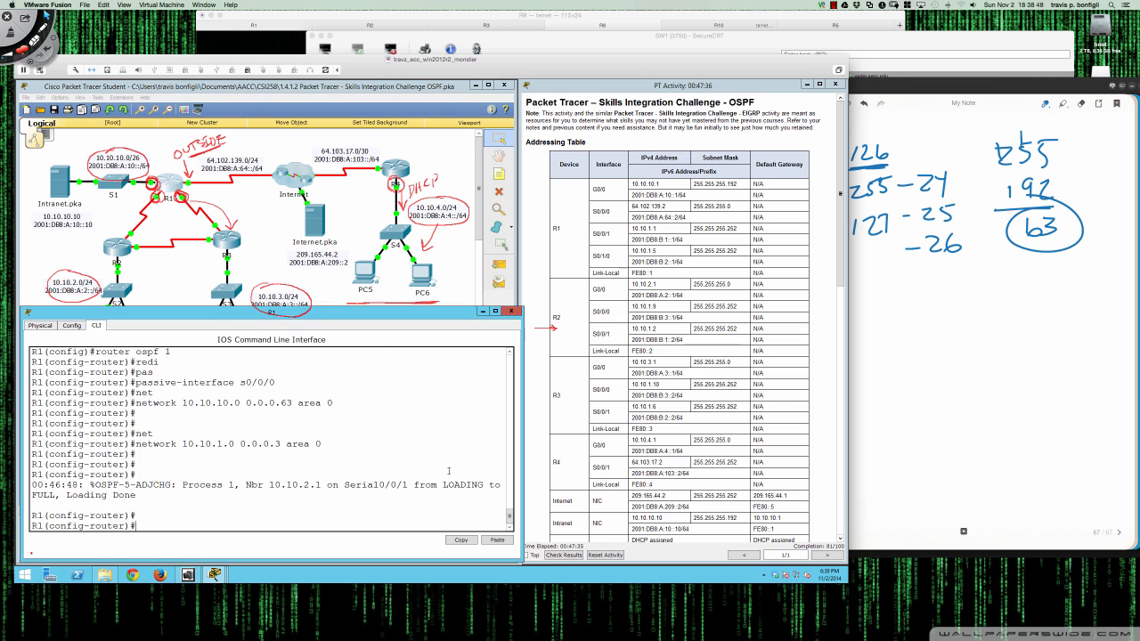
key(Return)
key(Return)
- Enter 'network 10.10.1.4 0.0.0.3 area 0' under R1's router ospf 1
text(network)
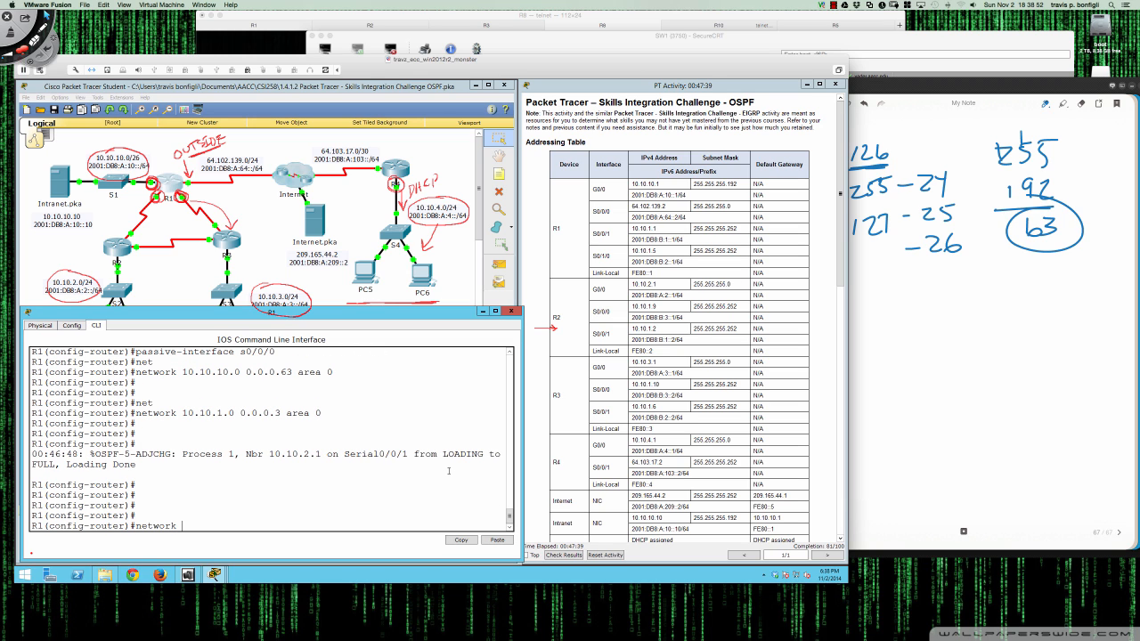
text( 10.10.1.4 0.0.0.3 area 0)
key(Return)
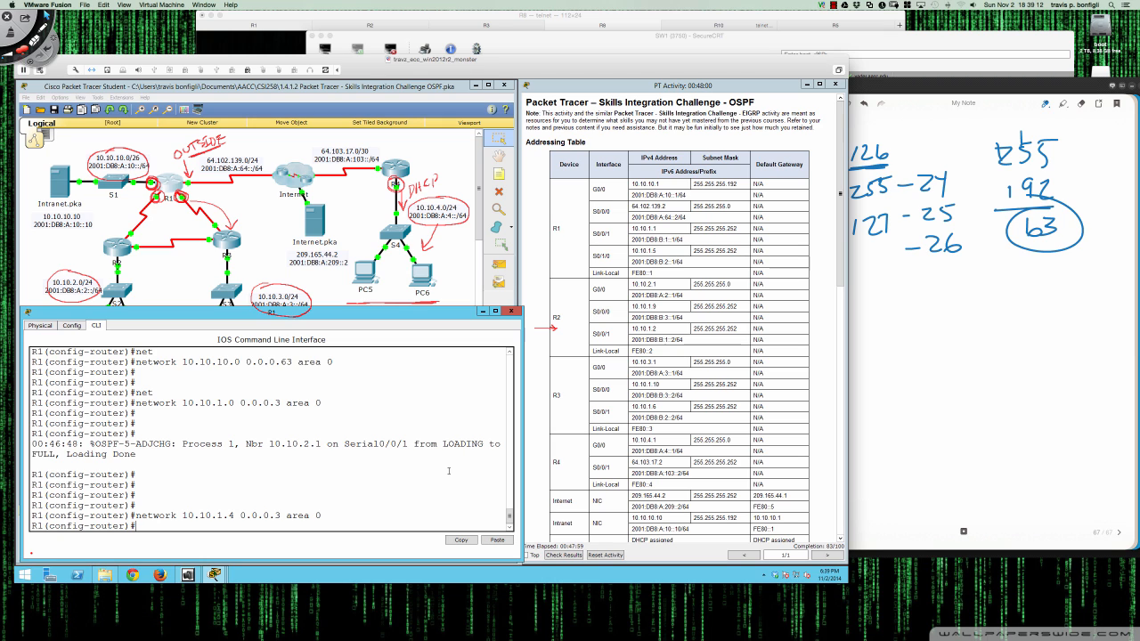
key(Return)
key(Return)
key(Return)
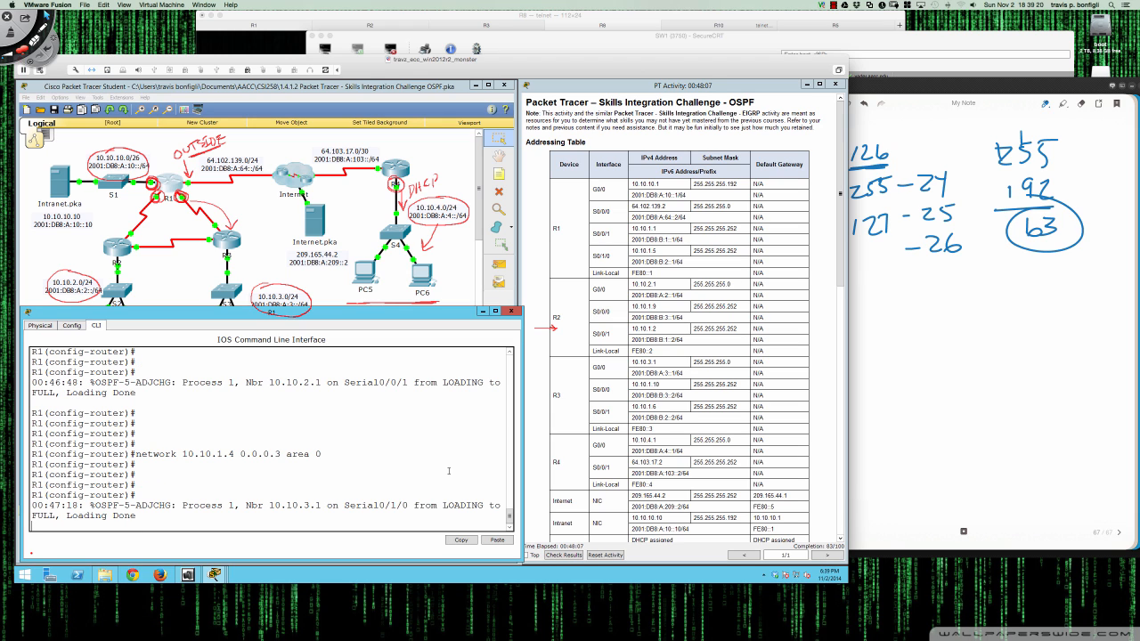
key(Return)
key(Return)
key(Return)
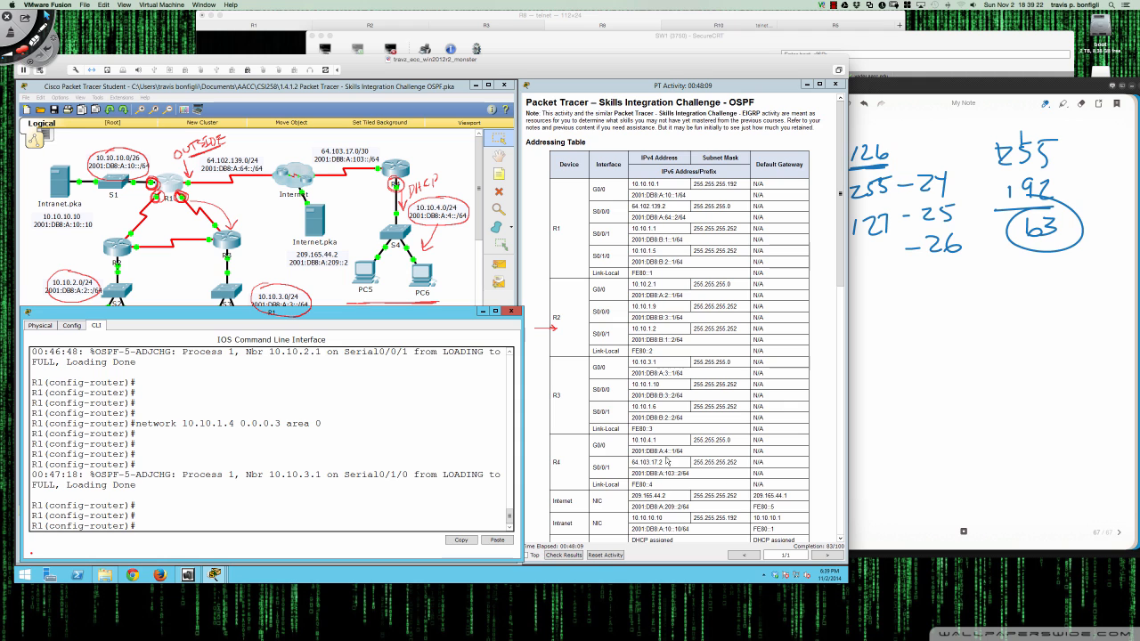
scroll(658, 457, down, 10)
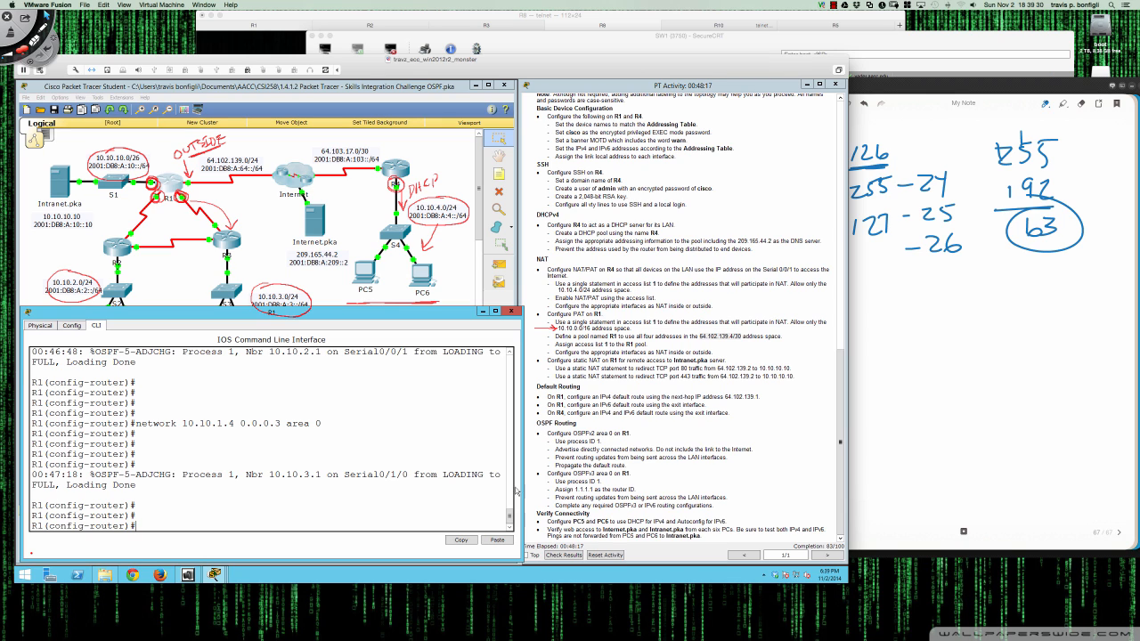
- Make gi0/0 a passive interface in R1's OSPF process
text(pass)
key(Tab)
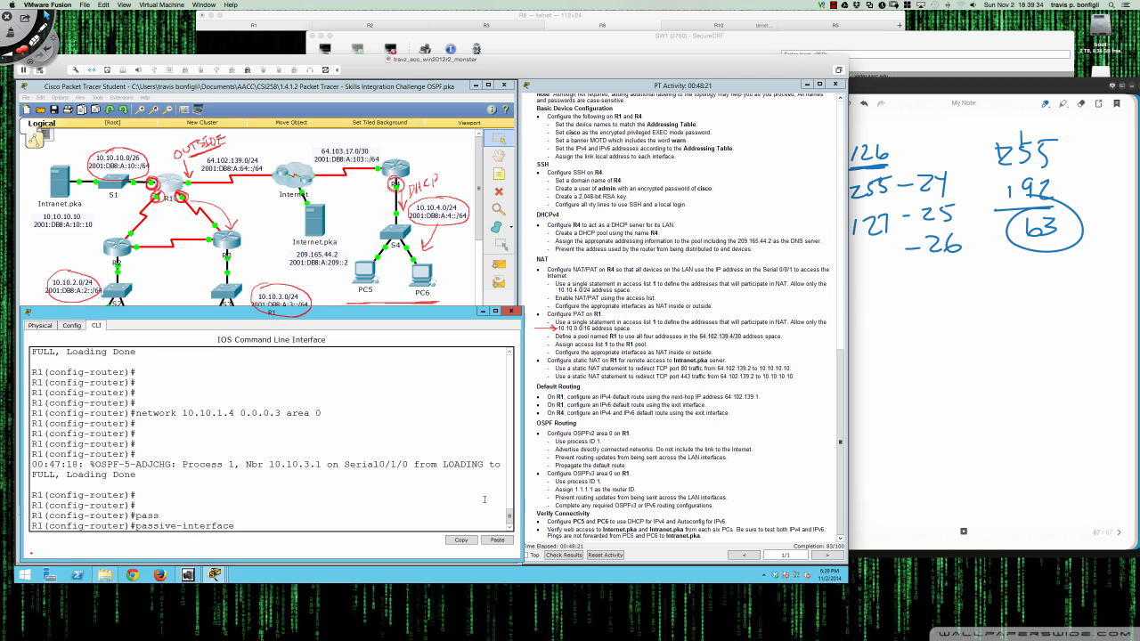
text(gi0/0)
key(Return)
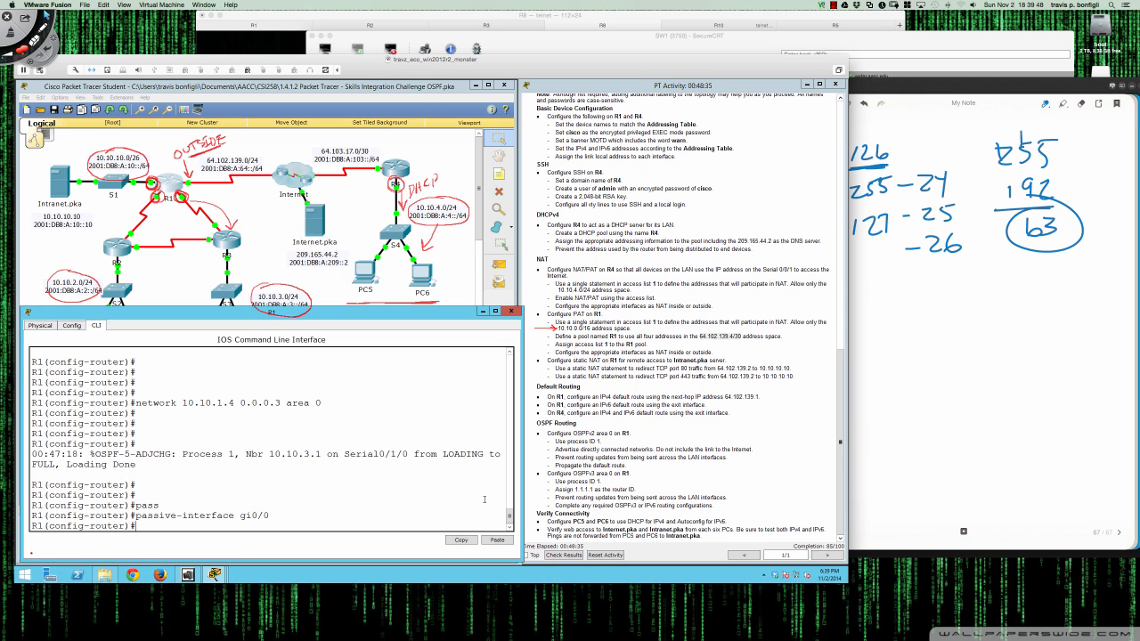
- Enable 'default-information originate' so R1 propagates its default route into OSPF
text(def)
key(Tab)
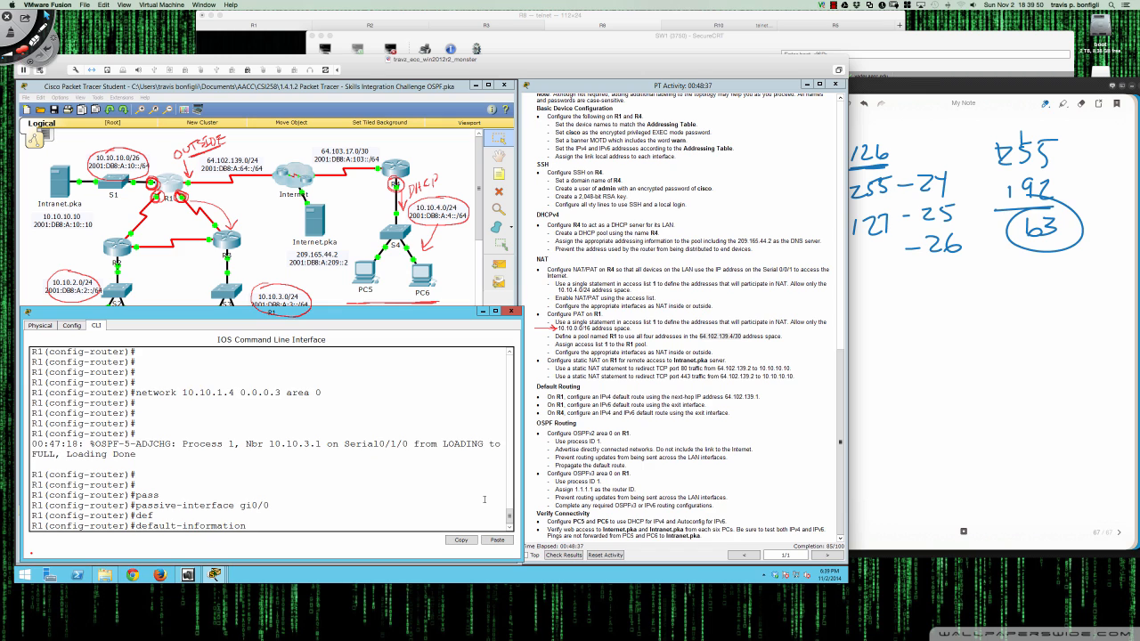
text(ori)
key(Tab)
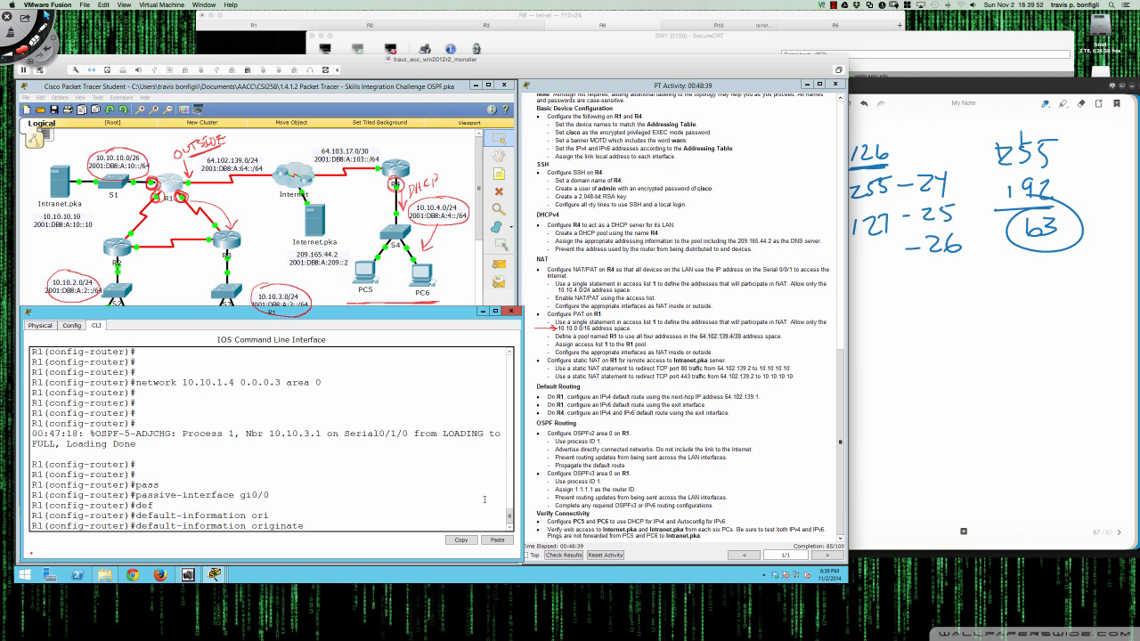
key(Return)
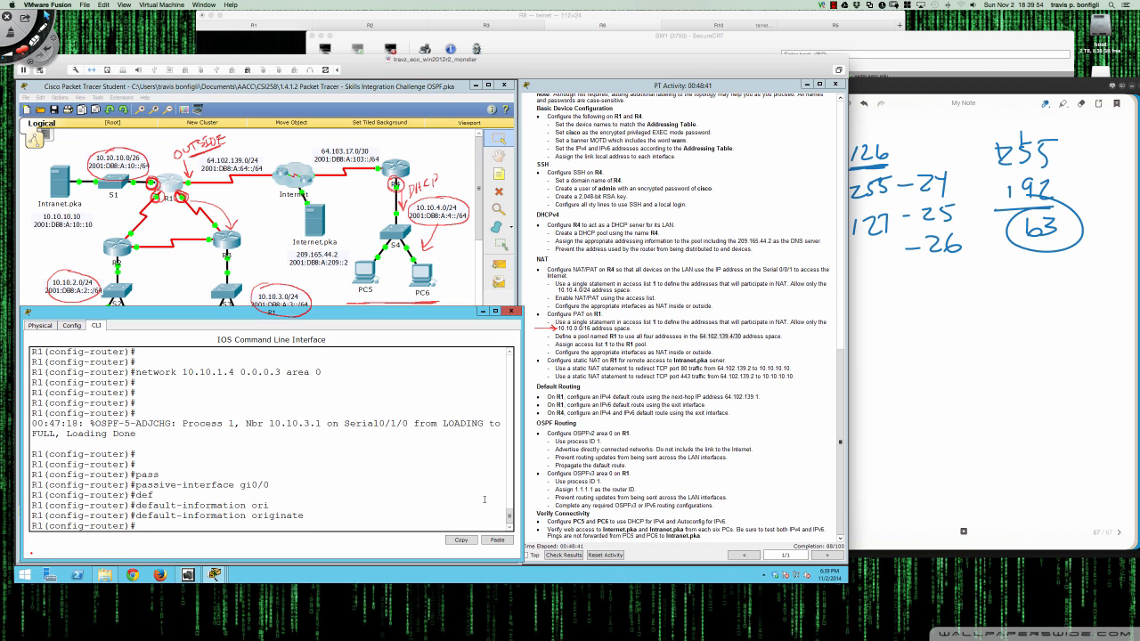
key(Return)
key(Return)
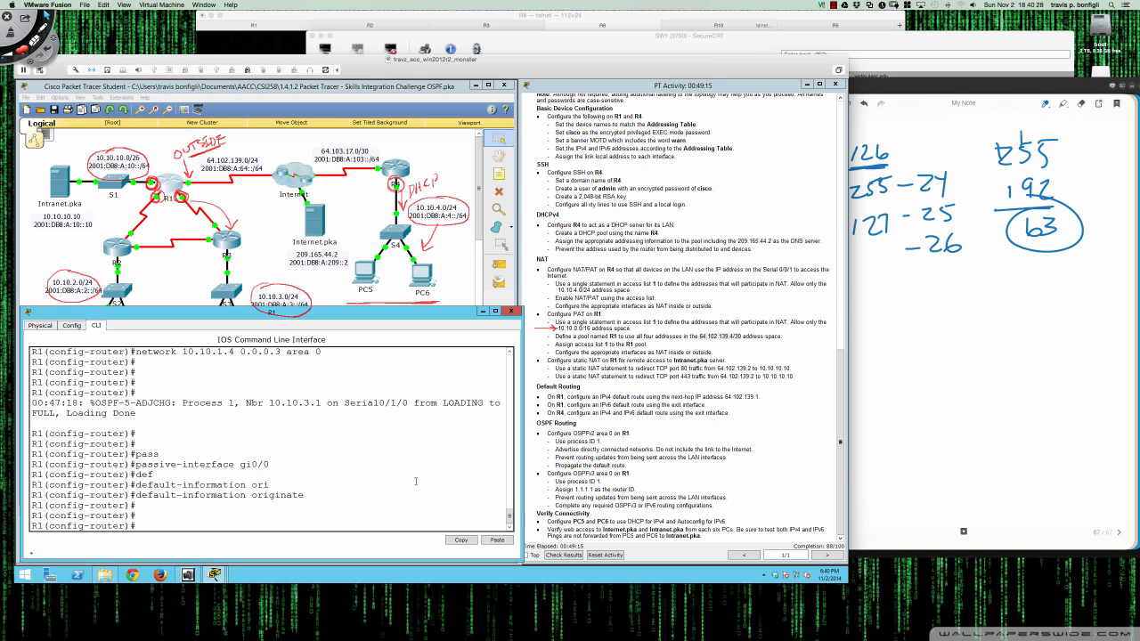
- Exit R1's OSPF router configuration to global config mode and begin typing 'ipv6 router ospf'
key(Return)
key(Return)
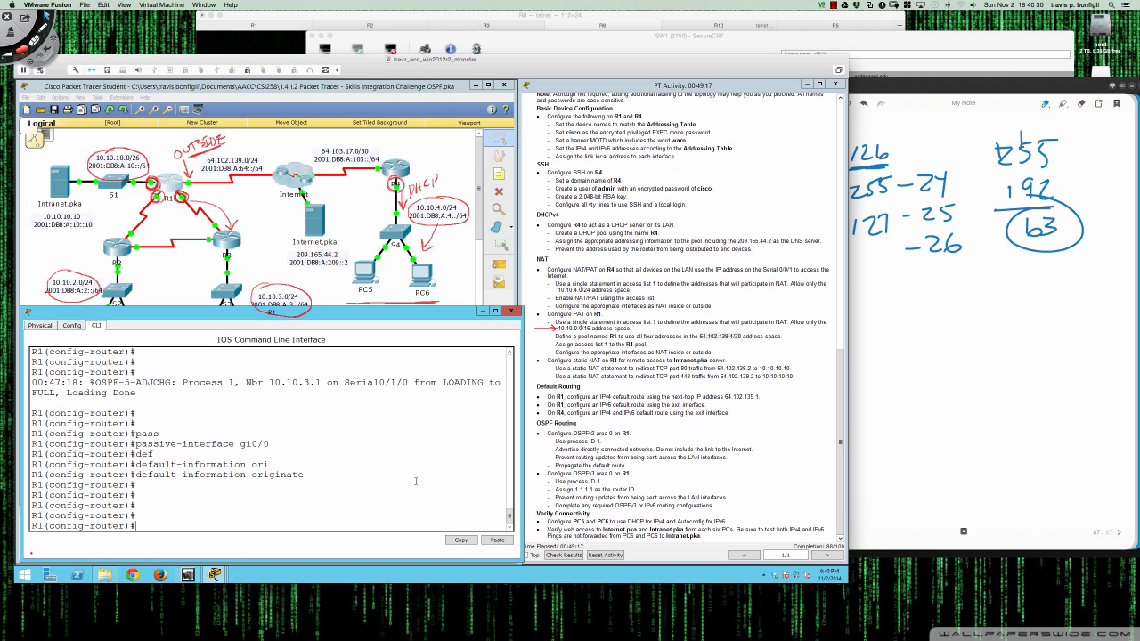
text(exit)
key(Return)
key(Return)
key(Return)
key(Return)
key(Return)
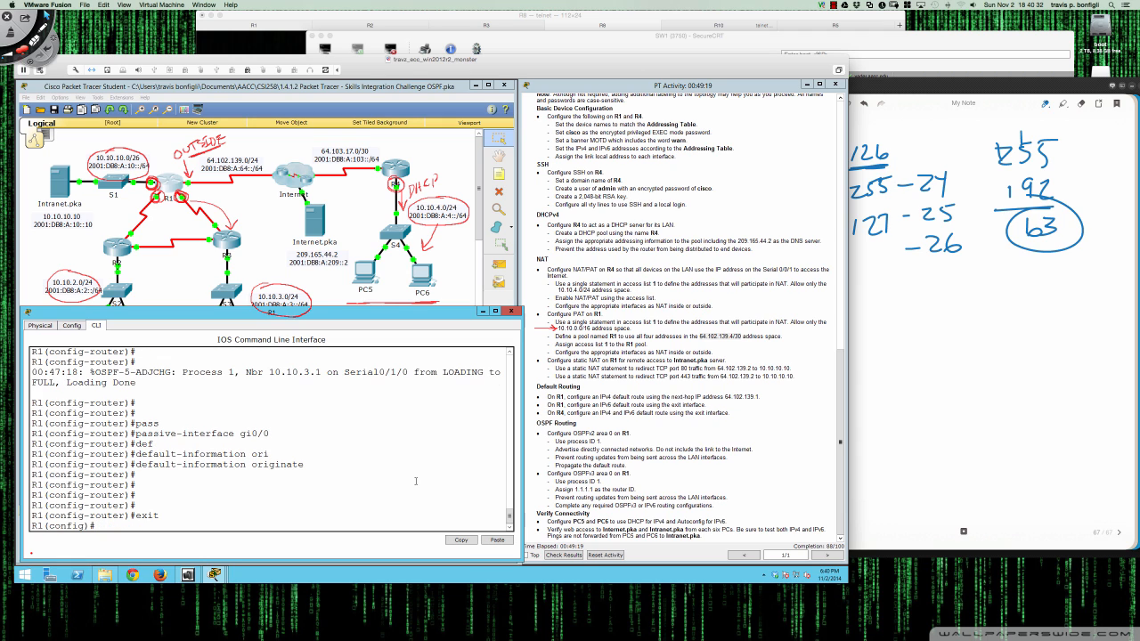
text(ipv6 router)
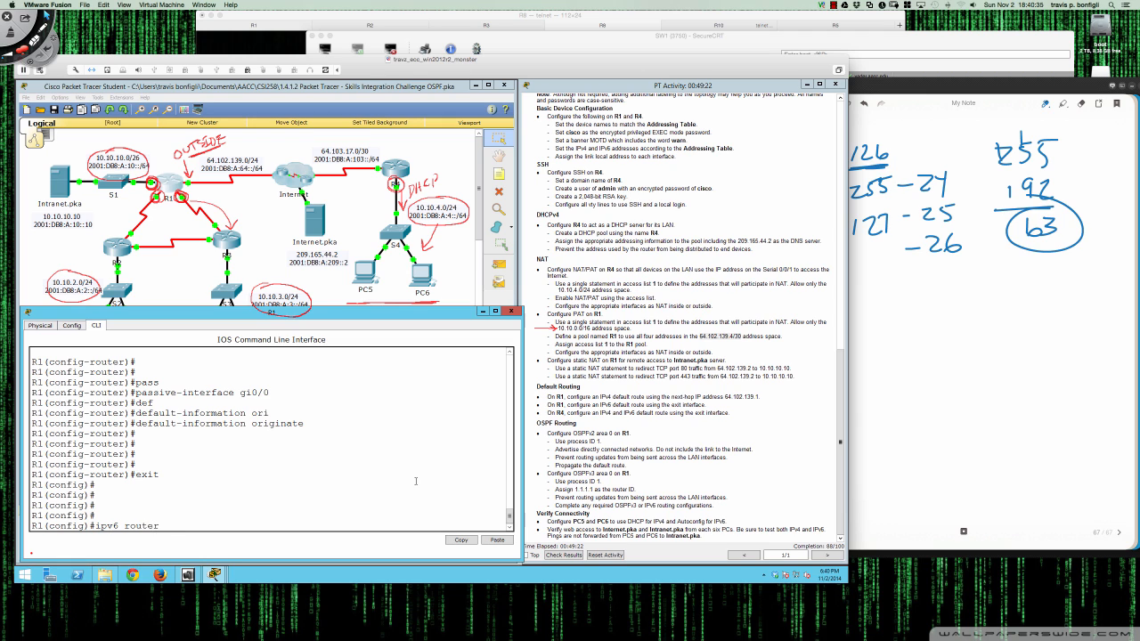
text( ?ospf ?)
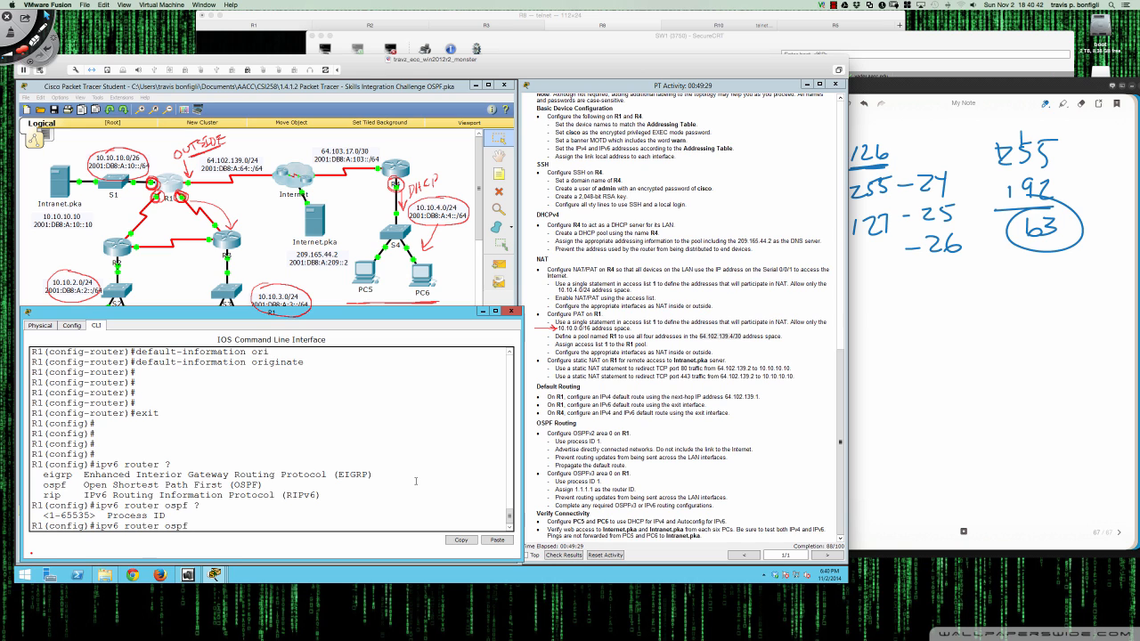
- Attempt 'ipv6 router ospf 1' on R1, then enable ipv6 unicast-routing on R1
text(1)
key(Return)
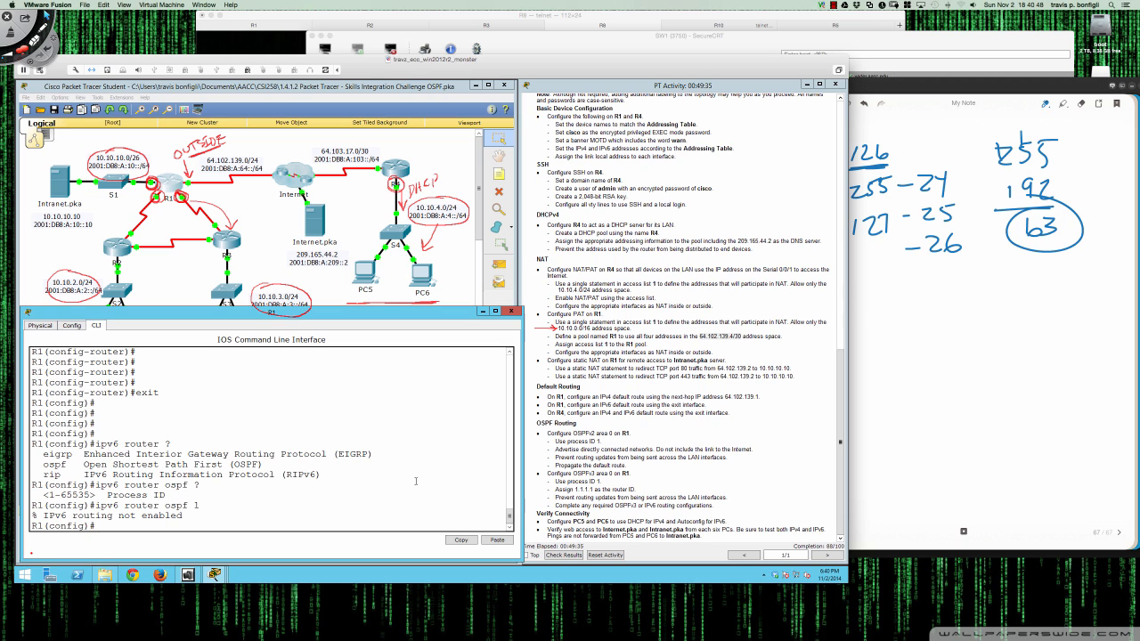
key(Return)
key(Return)
key(Return)
text(ipv6 unic)
key(Tab)
key(Return)
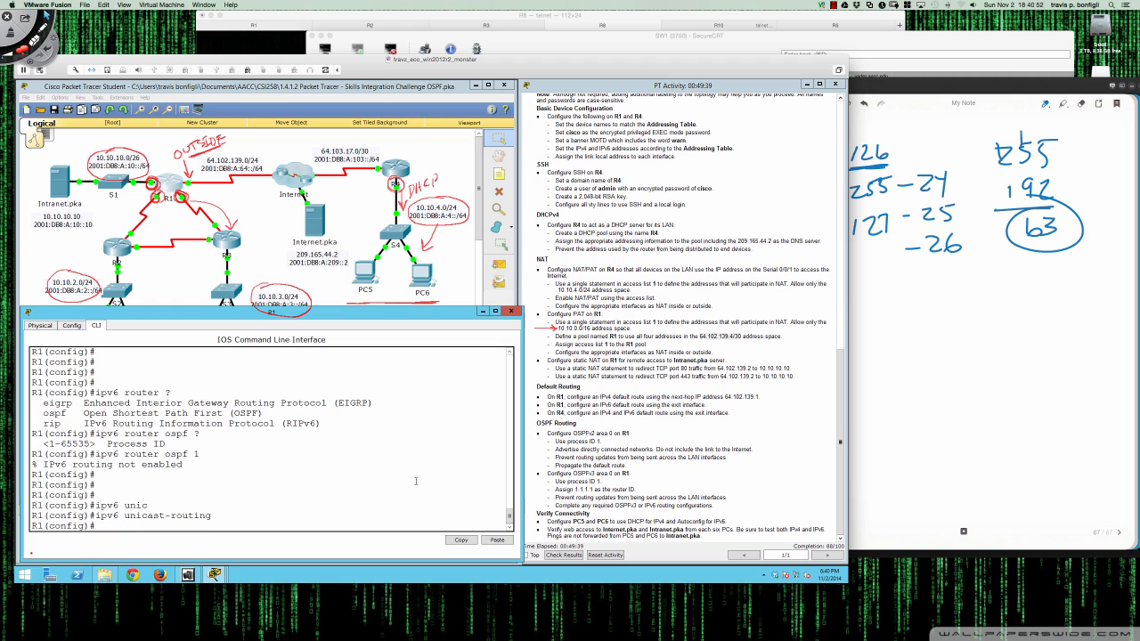
- On R4, enter global configuration mode and enable ipv6 unicast-routing
click(396, 182)
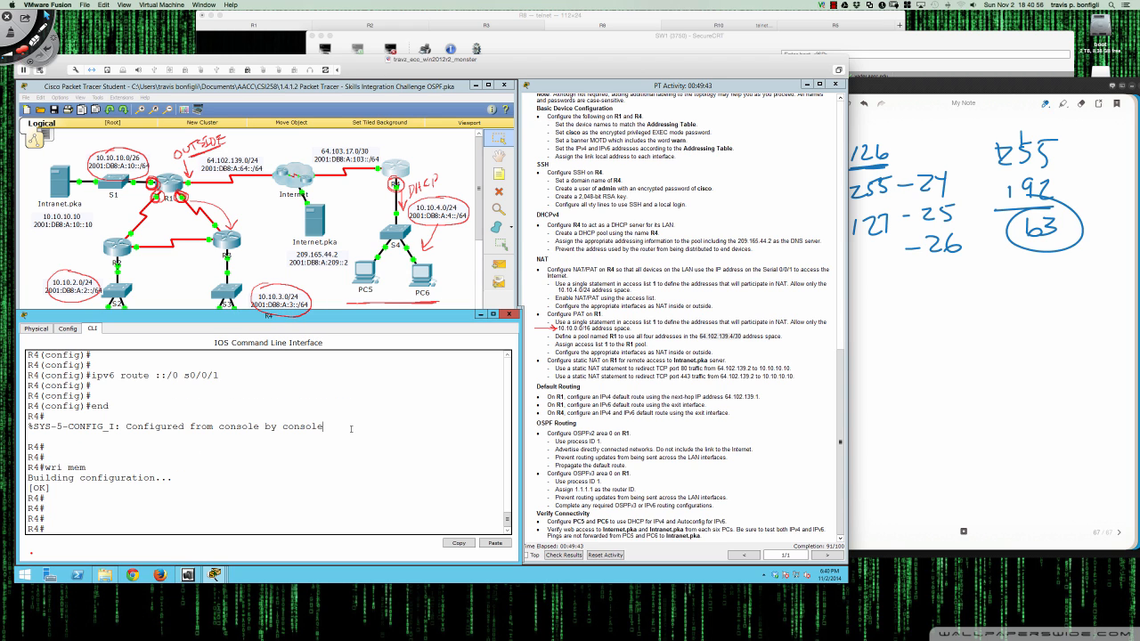
key(Return)
key(Return)
key(Return)
key(Return)
key(Return)
text(conf t)
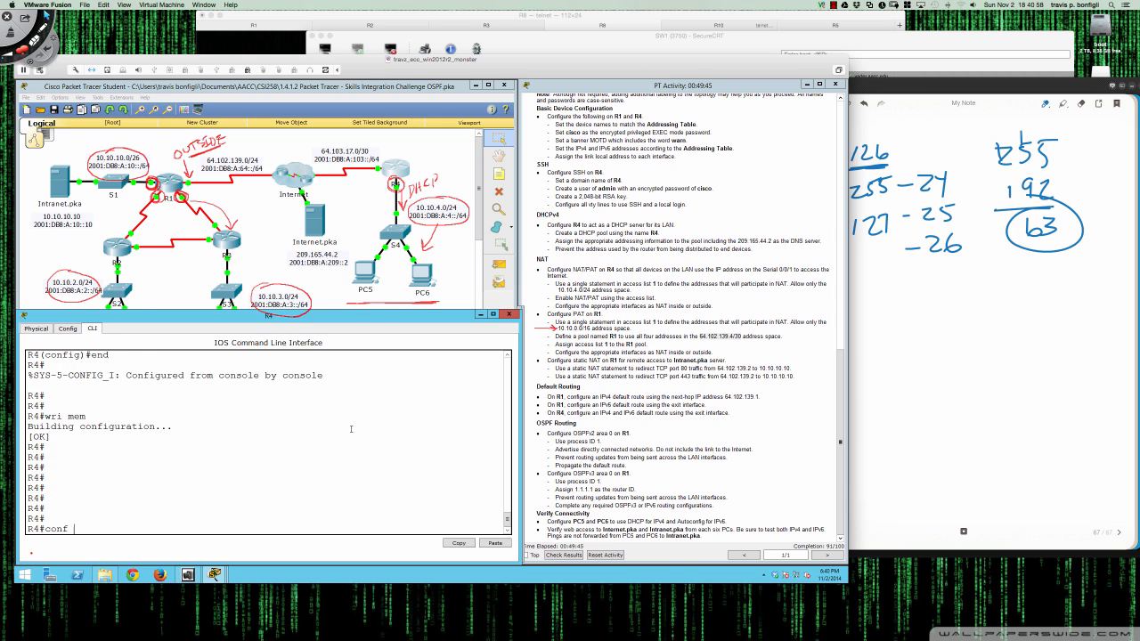
key(Return)
text(ipv6 uni)
key(Tab)
key(Return)
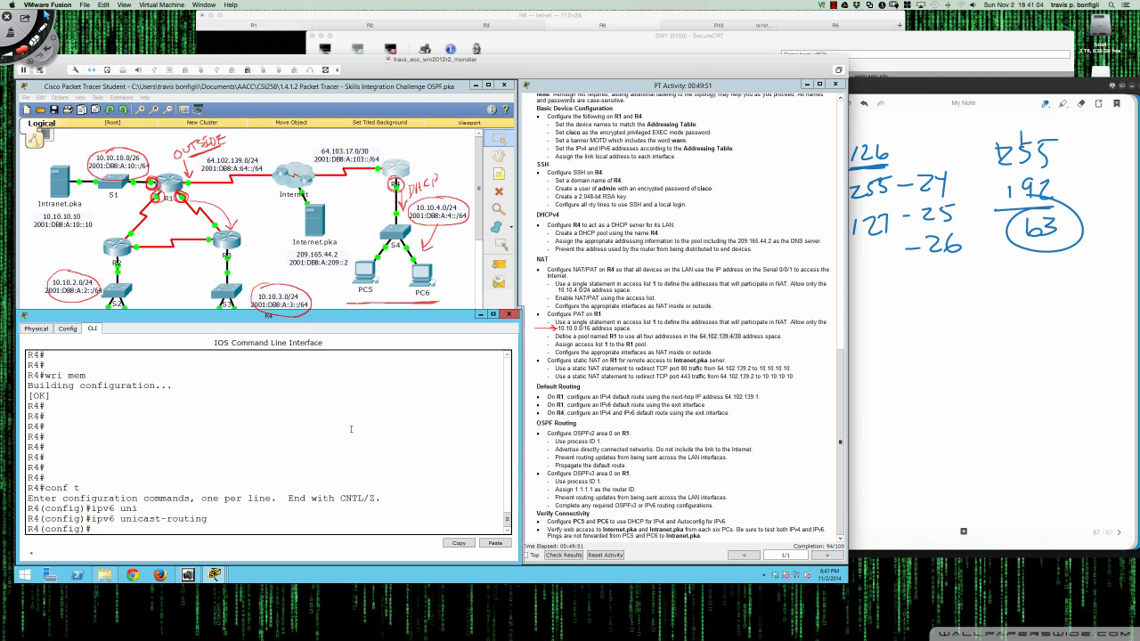
- Create OSPFv3 process 1 on R1 with router ID 1.1.1.1
click(169, 186)
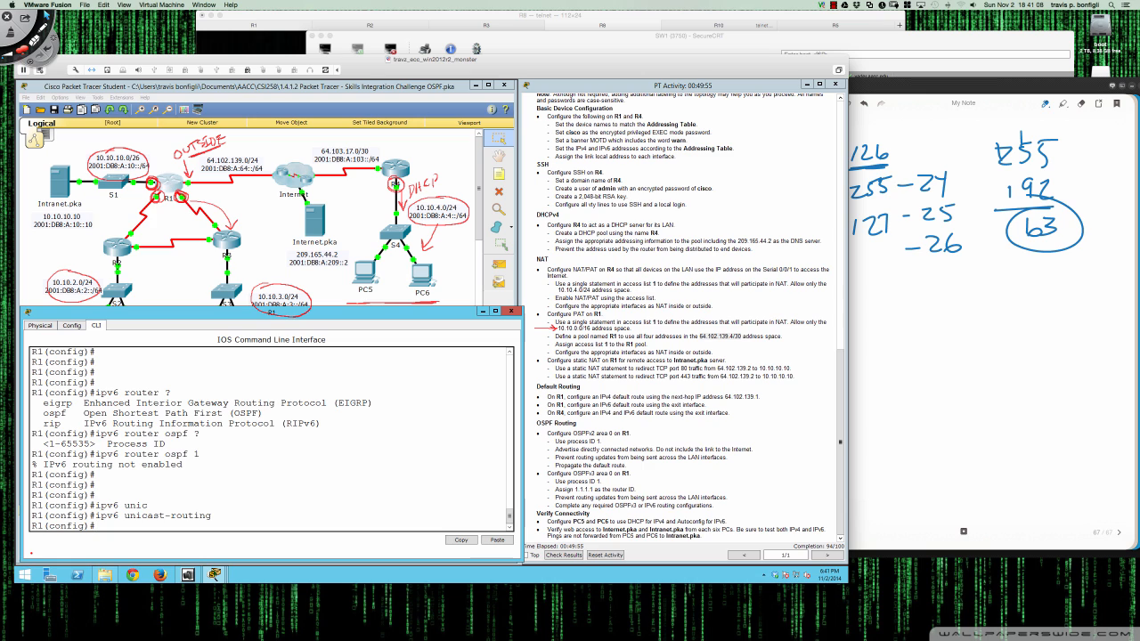
key(Return)
key(Return)
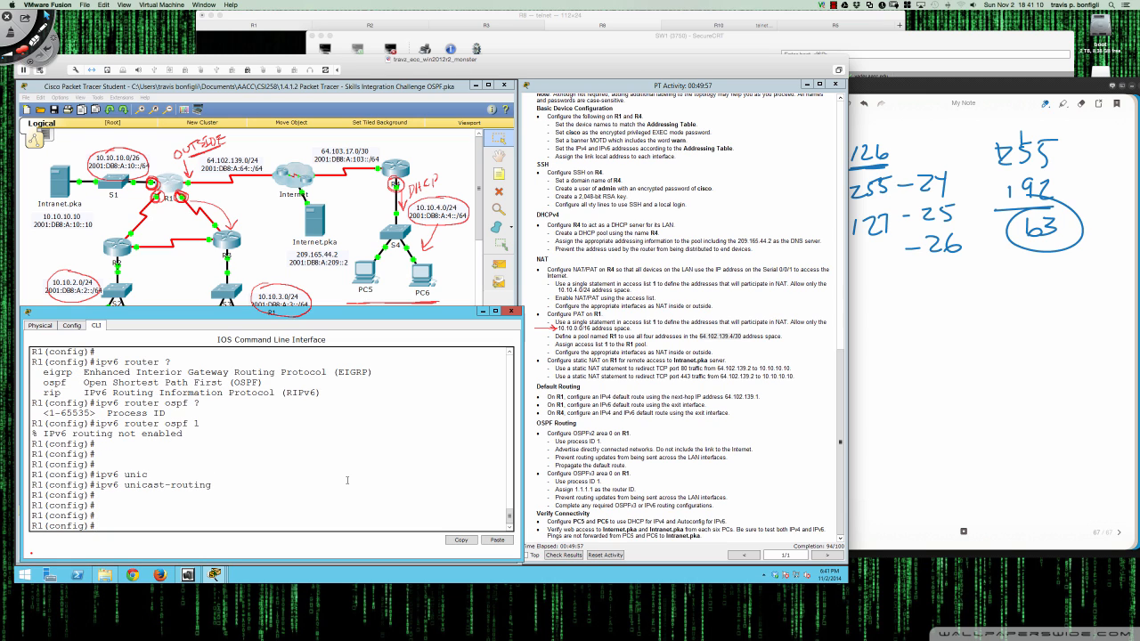
key(Up)
key(Up)
key(Return)
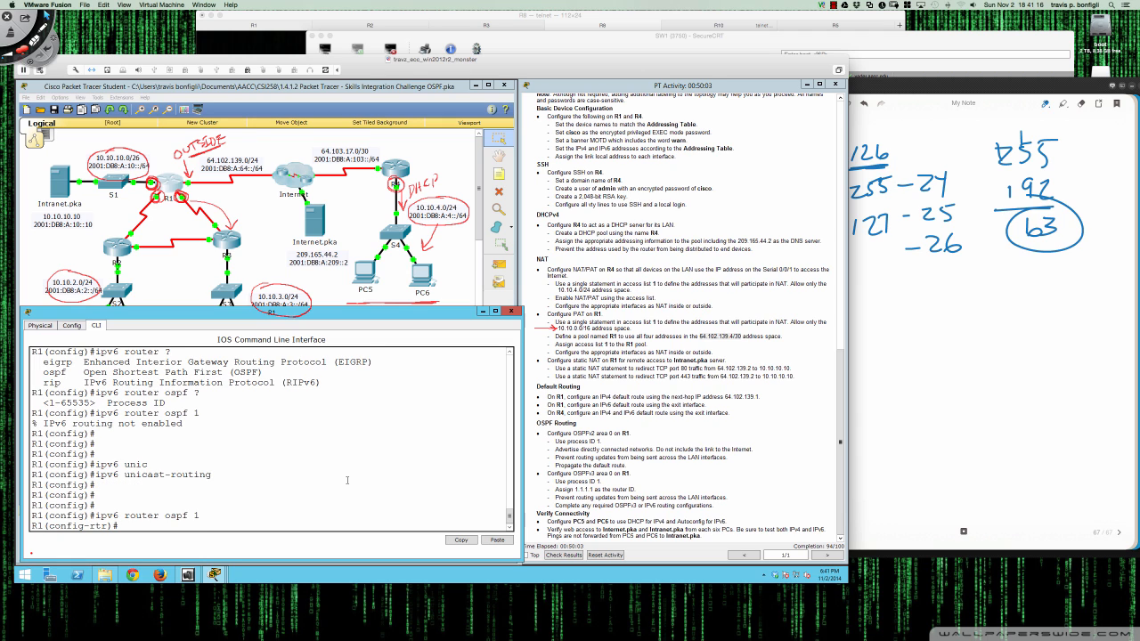
key(Return)
key(Return)
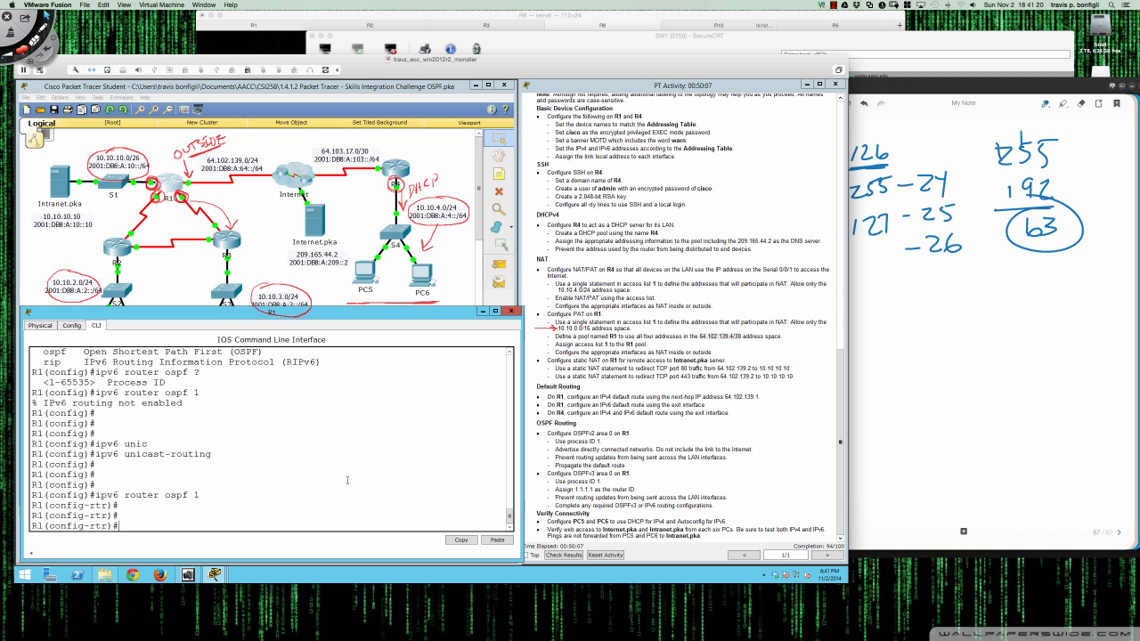
text(route)
key(Tab)
text(1.1.1.1)
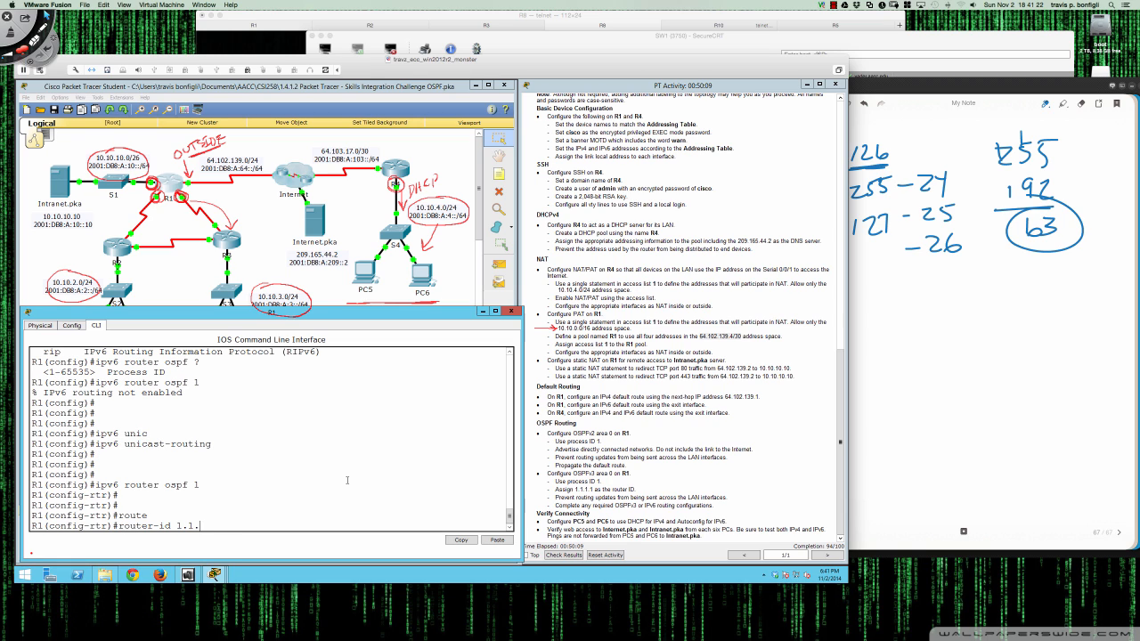
key(Return)
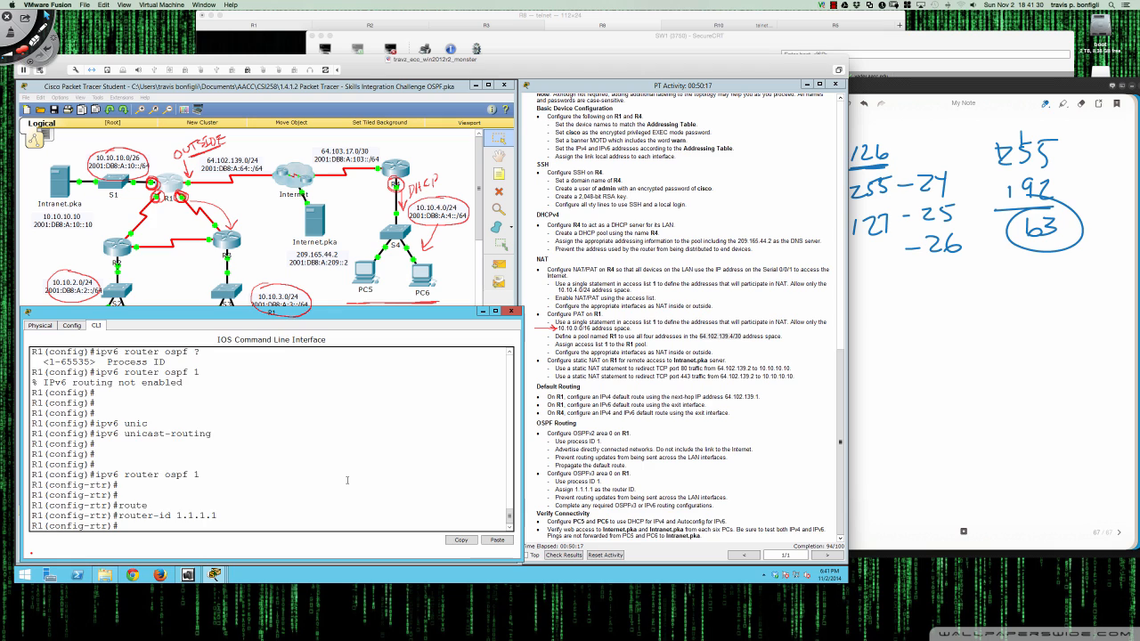
- Enter passive-interface gi0/0 in R1's OSPFv3 process
key(Return)
key(Return)
key(Return)
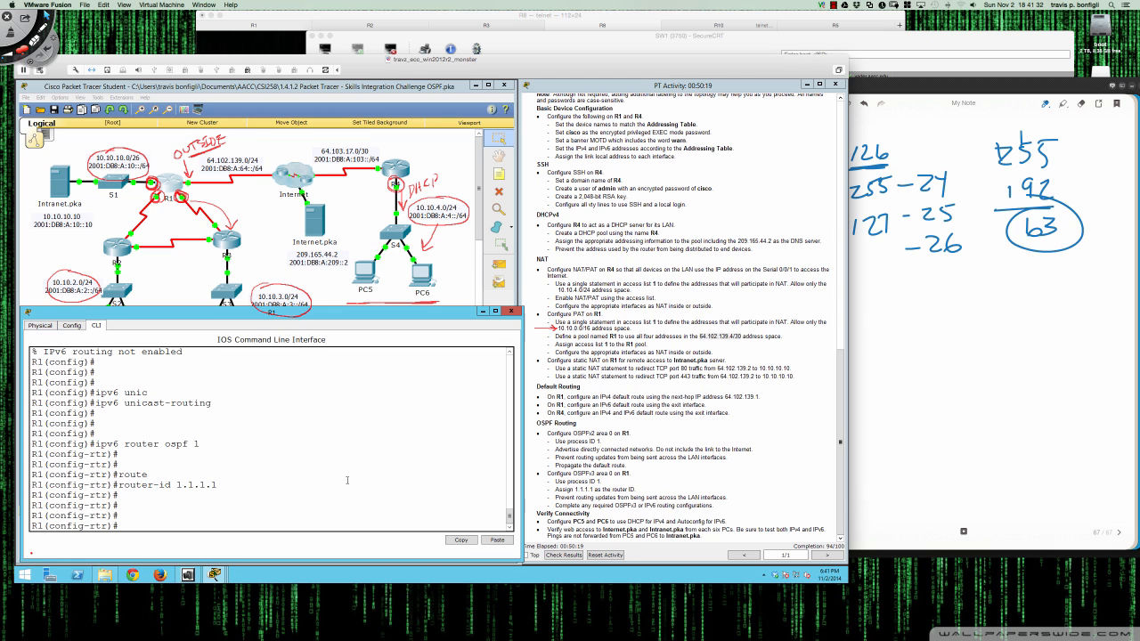
text(pas)
key(Tab)
text(gi0/0)
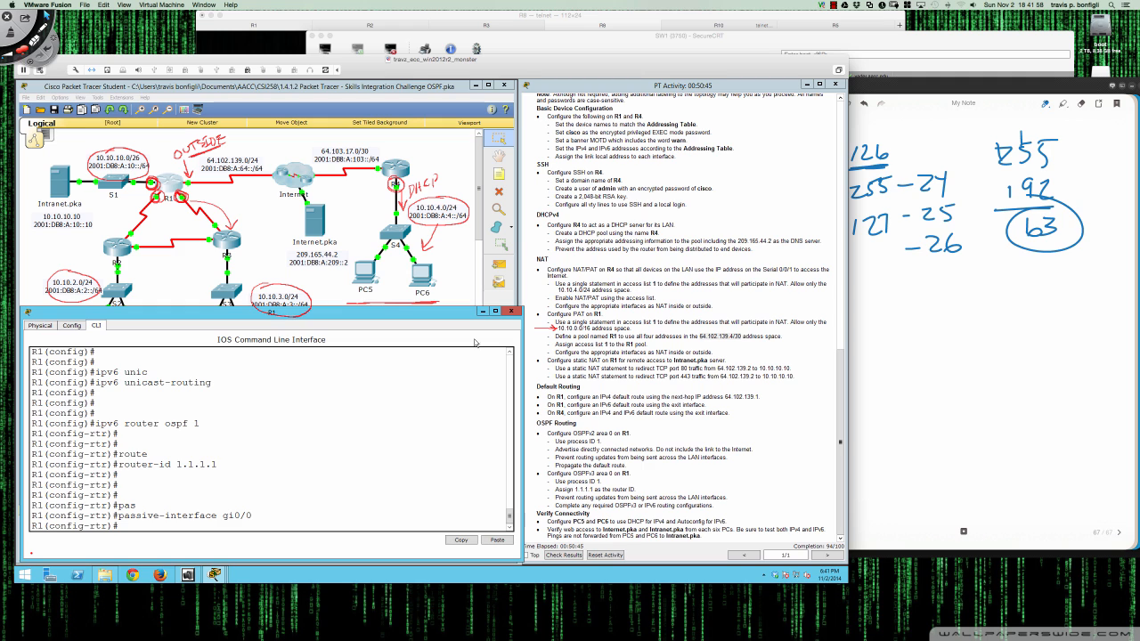
click(364, 271)
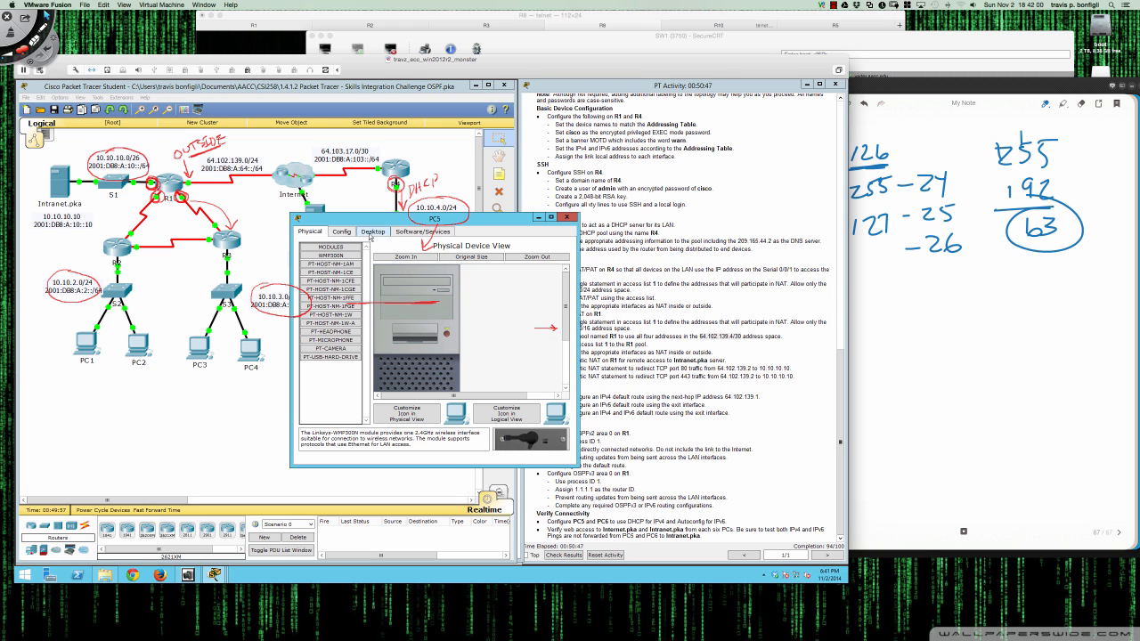
- Set PC5 to obtain IPv4 by DHCP and IPv6 by Auto Config
click(372, 231)
click(333, 280)
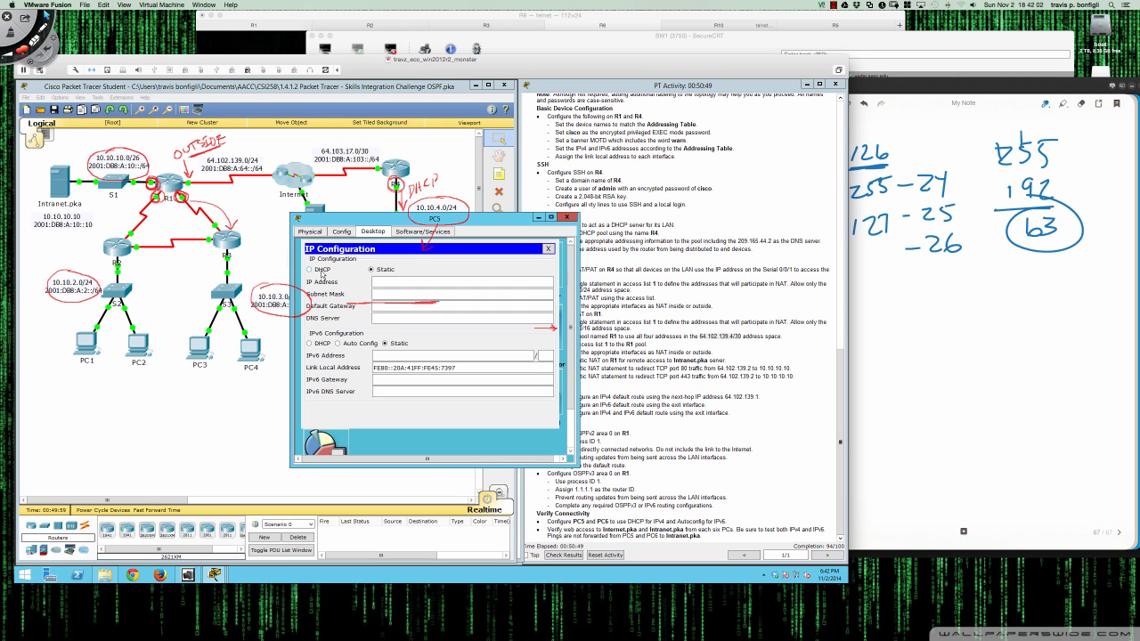
click(310, 270)
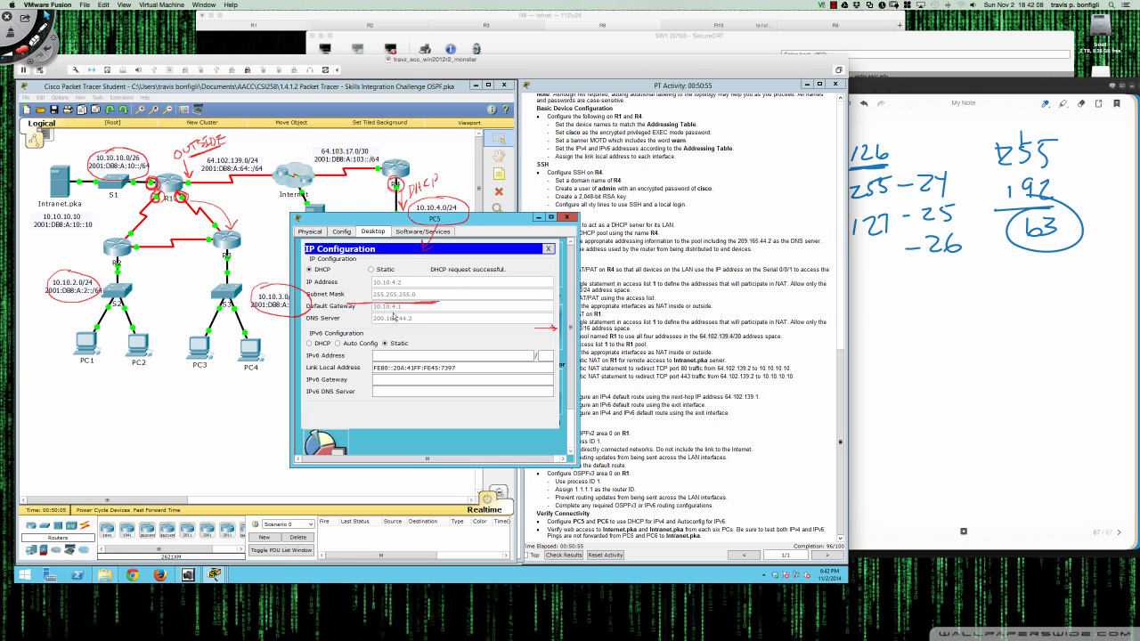
click(339, 344)
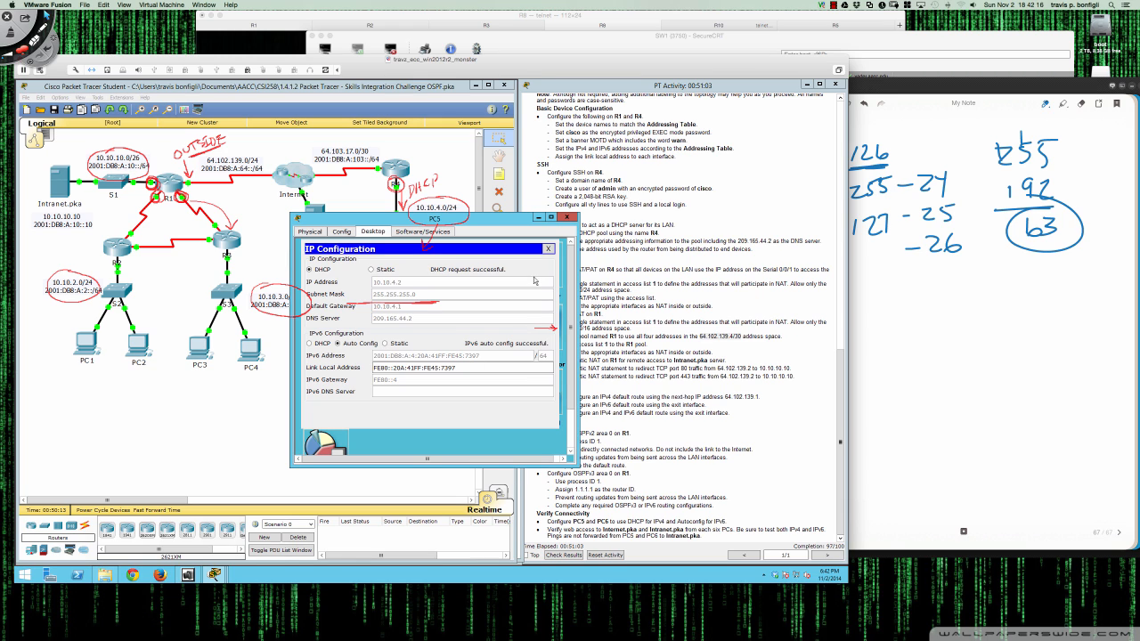
click(567, 217)
- Set PC6 to DHCP for IPv4 and IPv6 Auto Config, reaching 100/100 completion
click(430, 282)
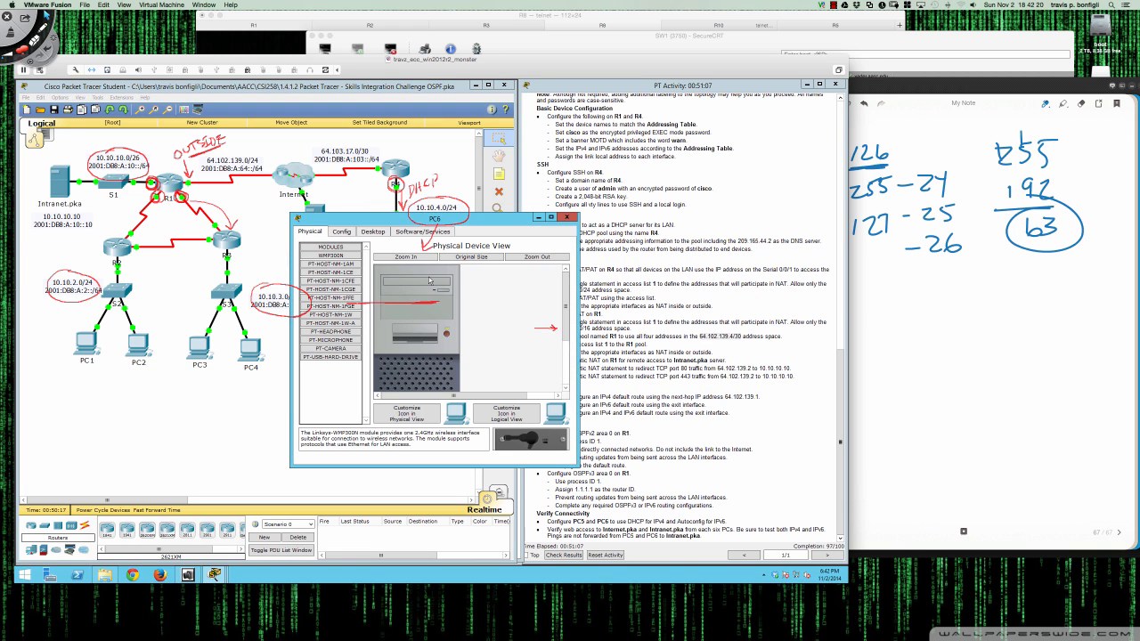
click(345, 232)
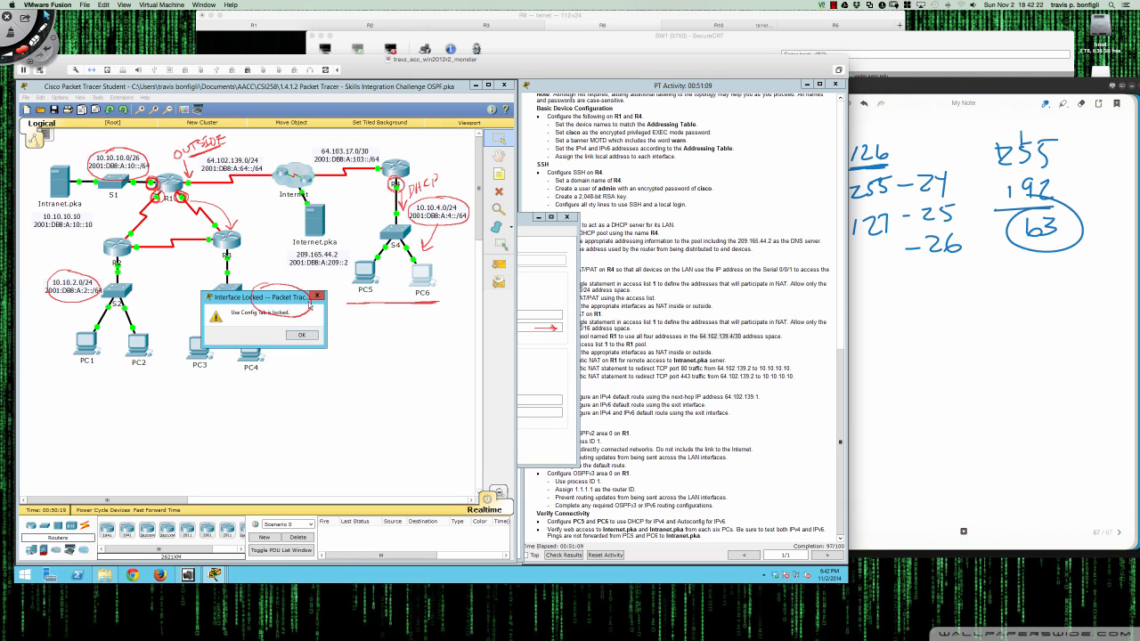
click(312, 336)
click(424, 276)
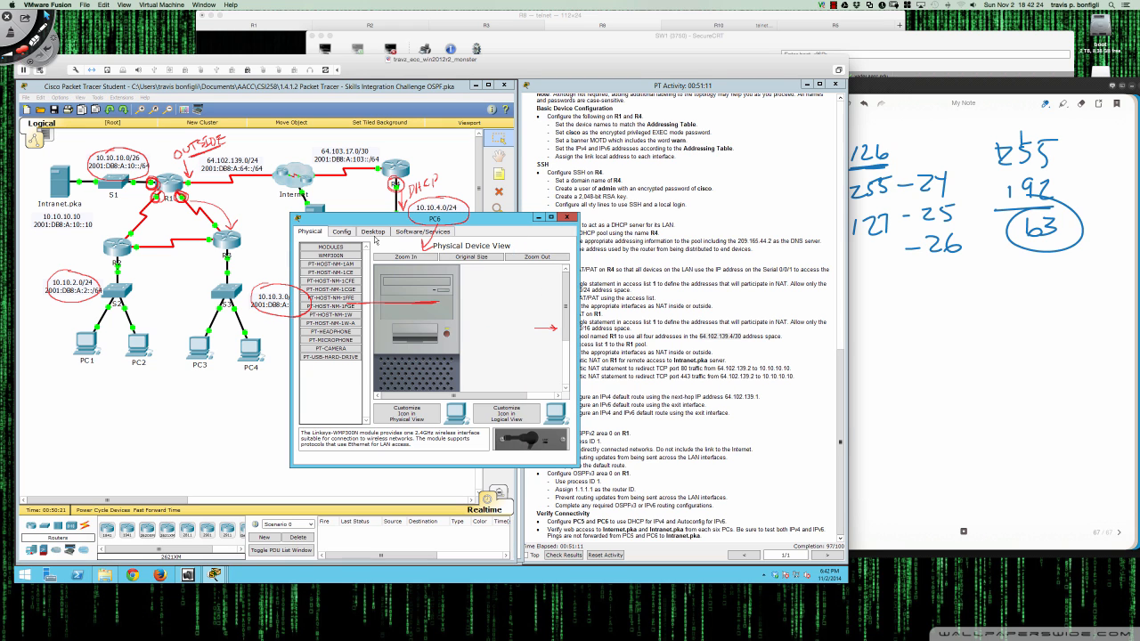
click(373, 232)
click(334, 261)
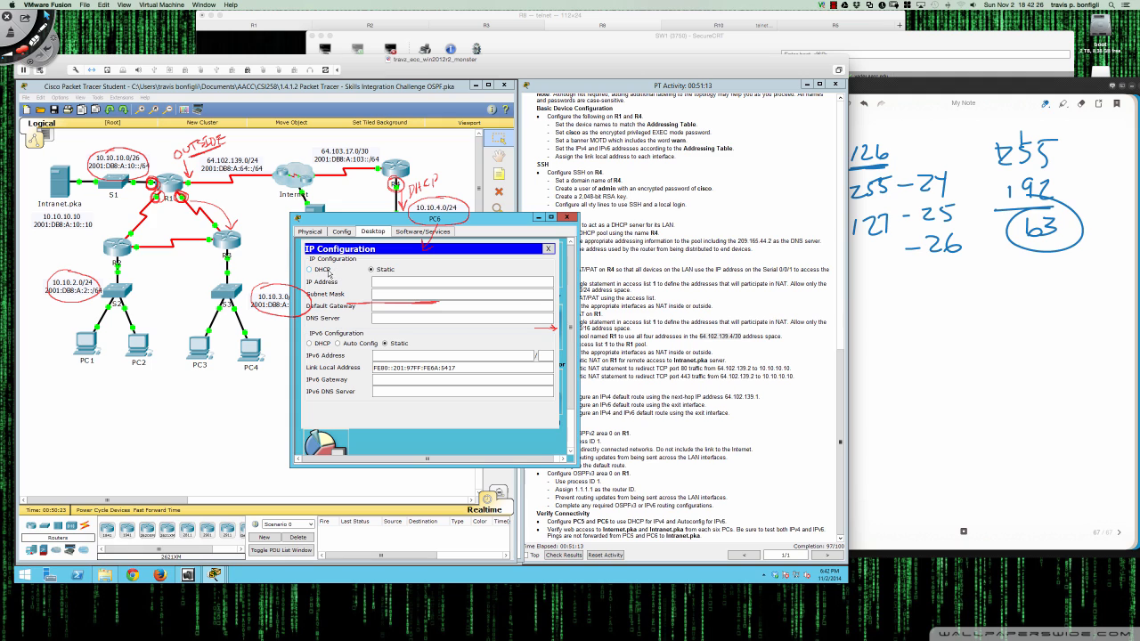
click(310, 270)
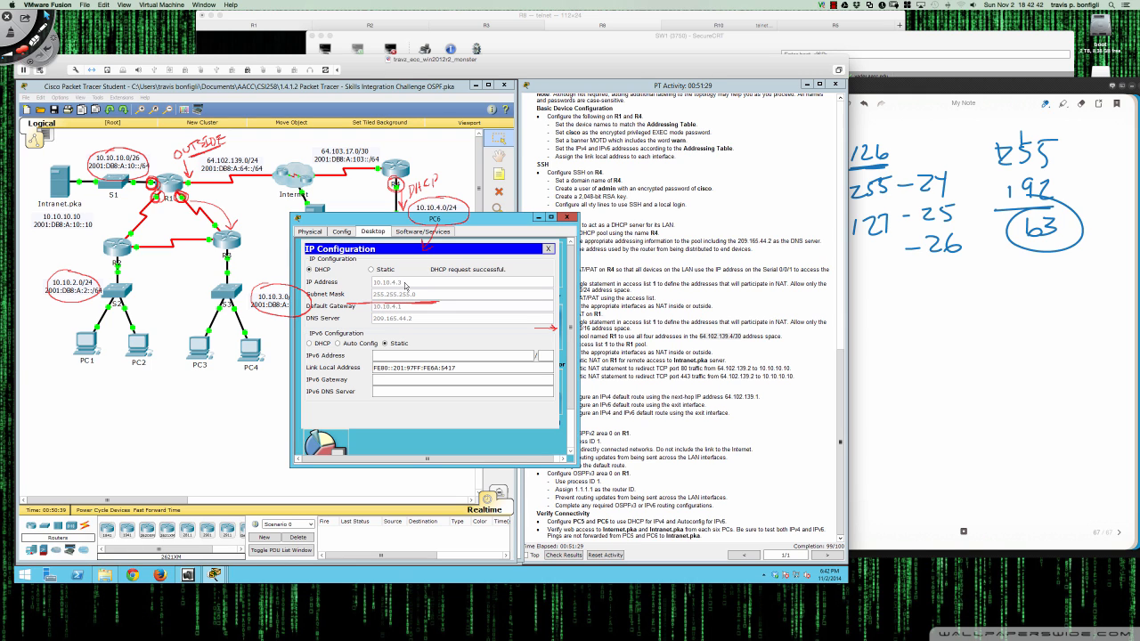
click(339, 343)
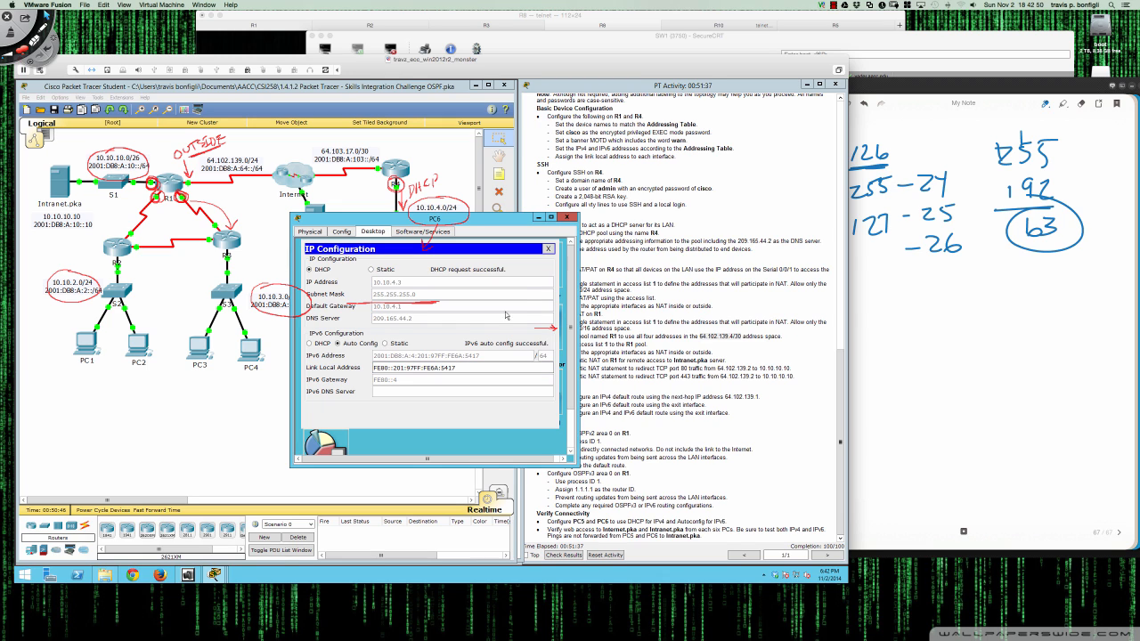
click(566, 218)
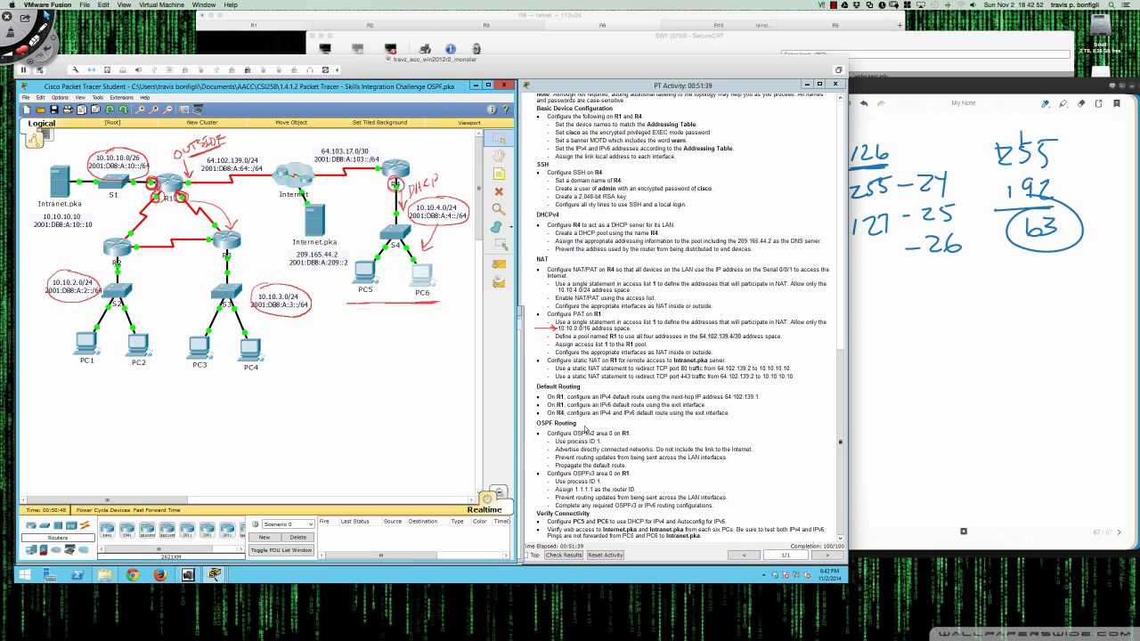
- Highlight the 'Complete any required OSPFv3 or IPv6 routing configurations' instruction, then open PC1
drag(557, 505, 730, 506)
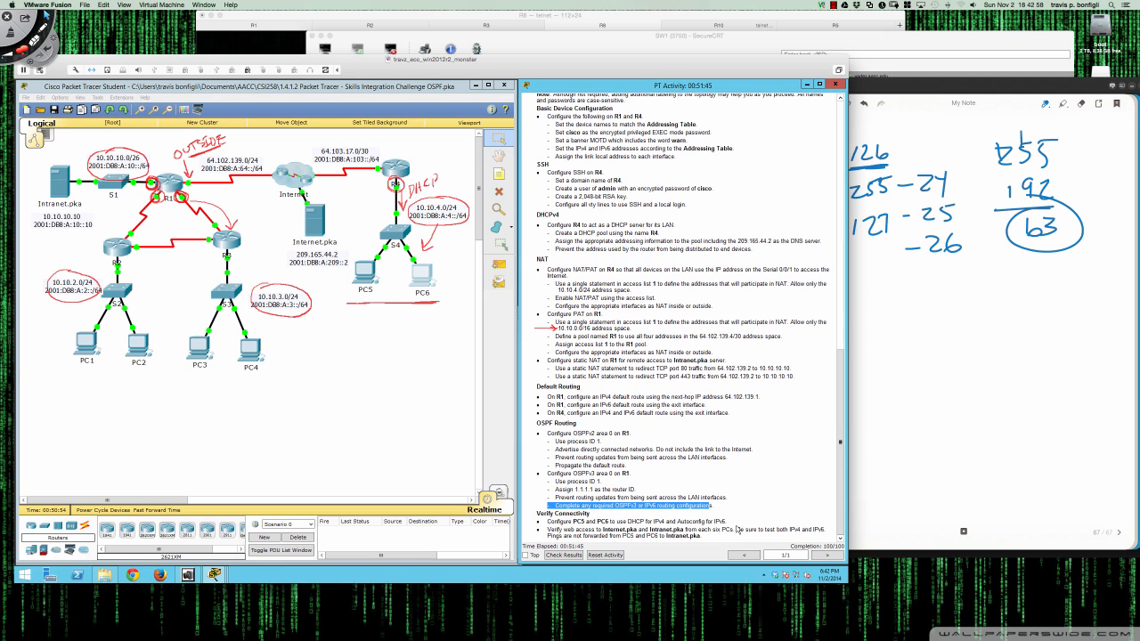
click(713, 505)
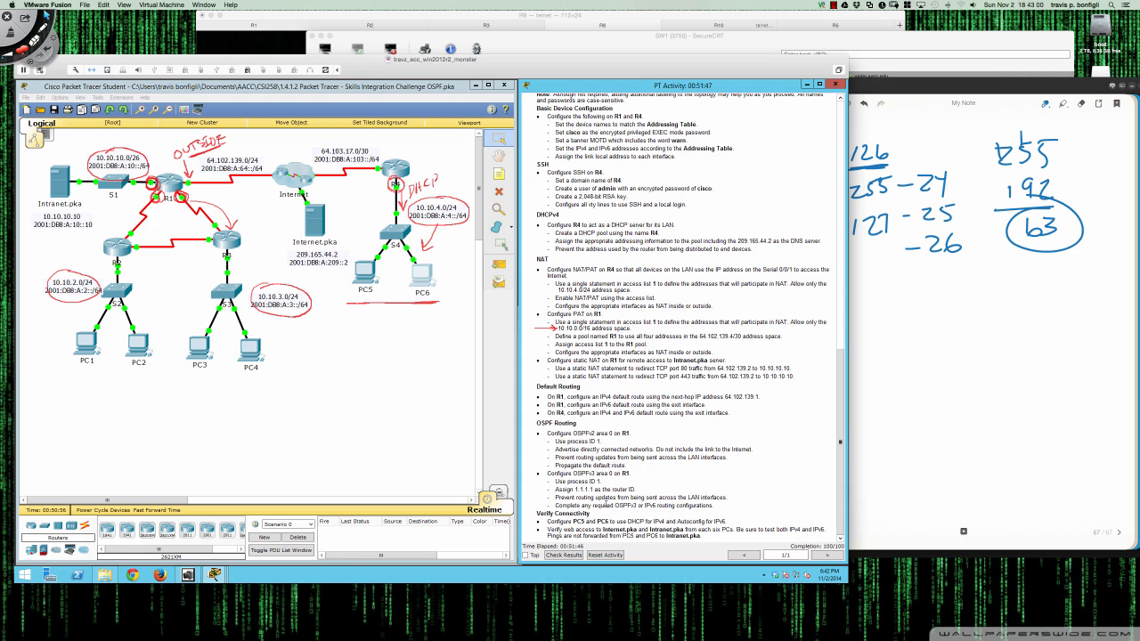
drag(714, 505, 571, 502)
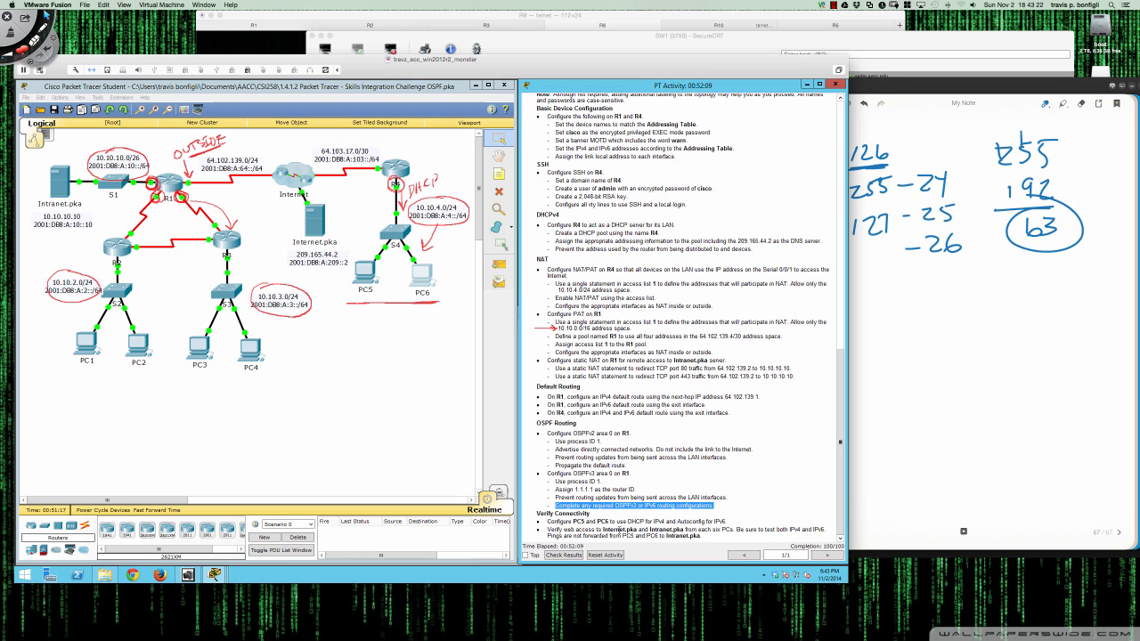
click(89, 344)
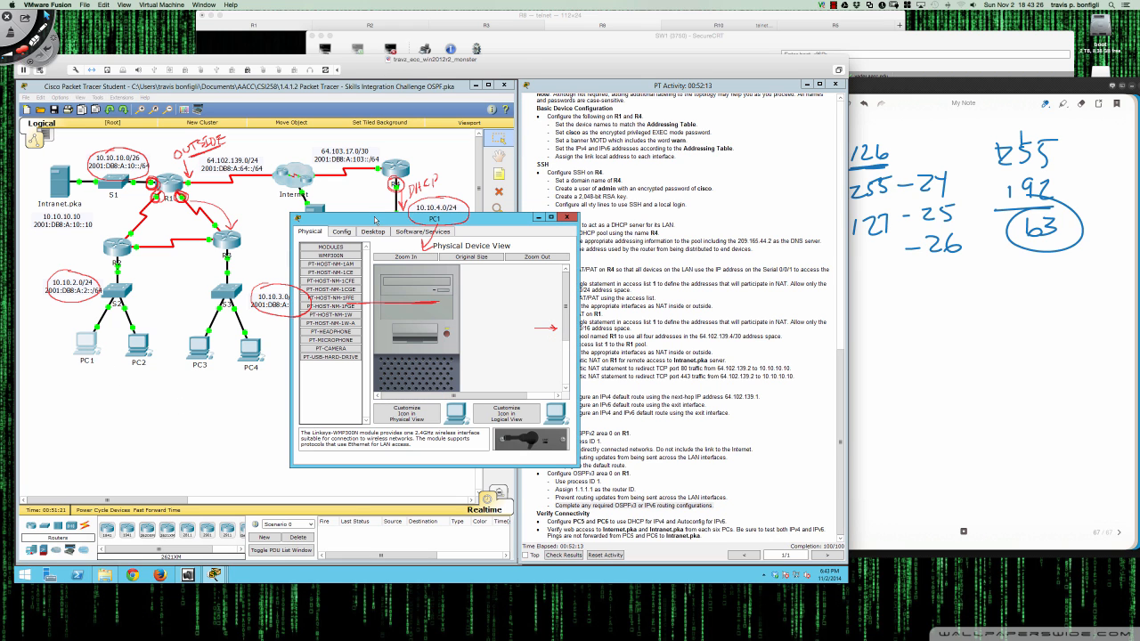
- Clear the screen annotations and open PC1's Command Prompt
drag(375, 219, 362, 275)
key(ctrl+Tab)
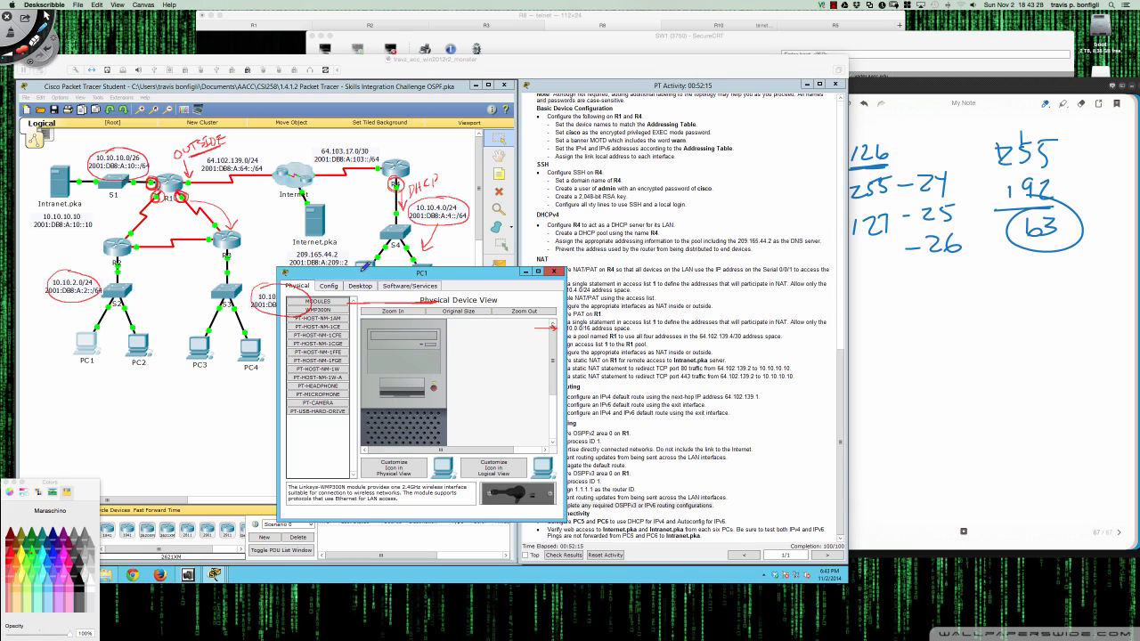
key(super+n)
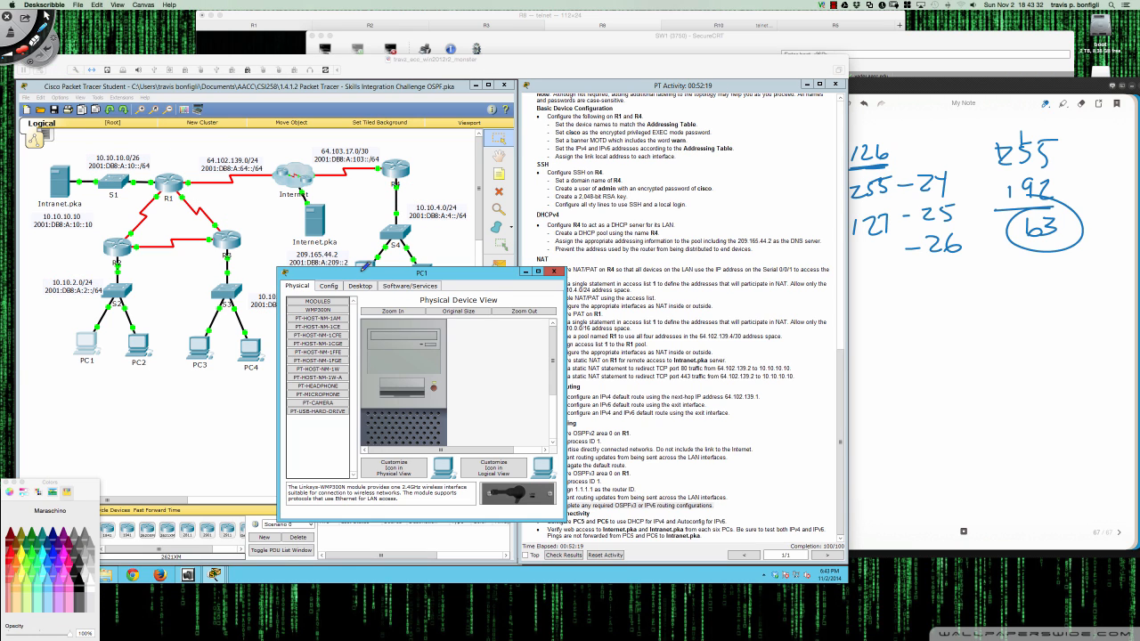
key(ctrl+Tab)
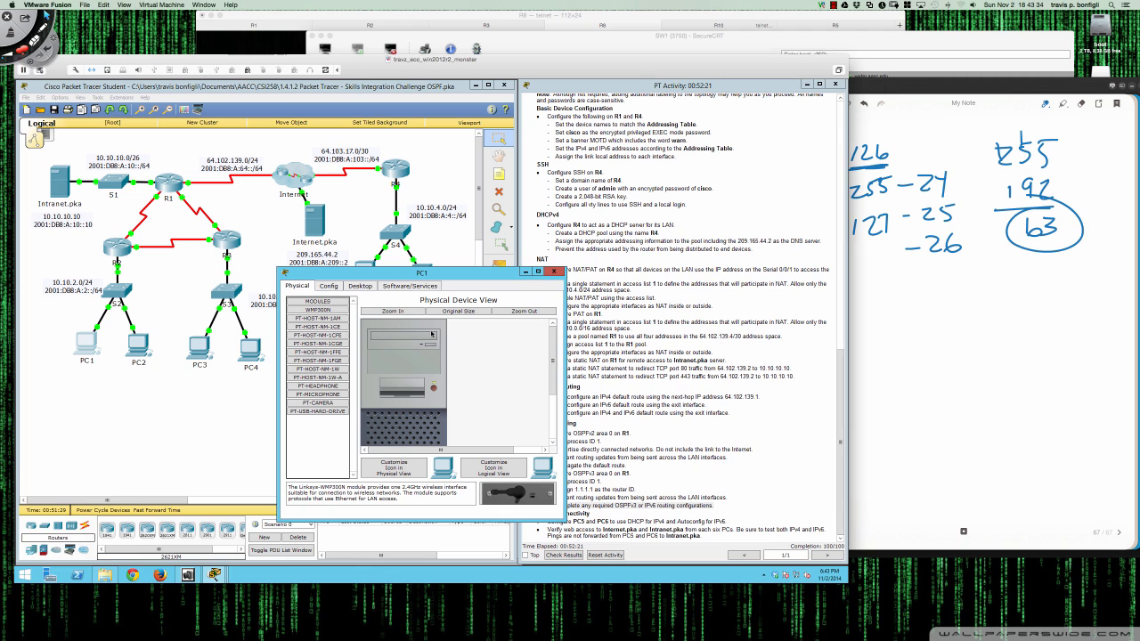
click(360, 286)
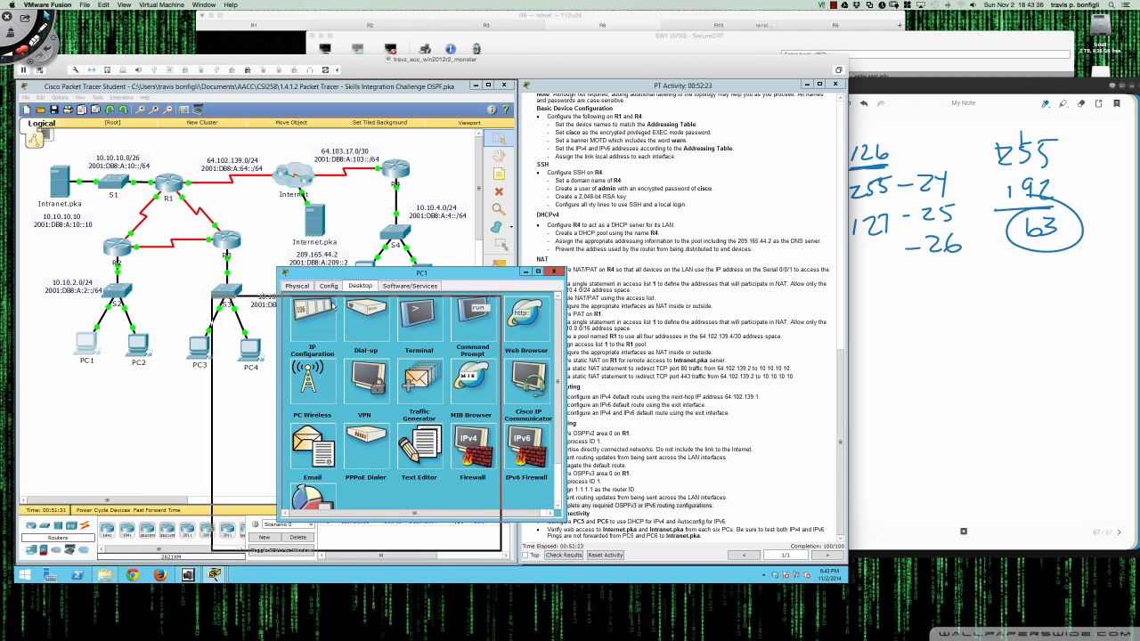
click(353, 361)
click(367, 344)
click(403, 352)
- Ping the Intranet server 10.10.10.10 from PC1, twice
text(png)
key(BackSpace)
key(BackSpace)
text(ing 10.10.10.10)
key(Return)
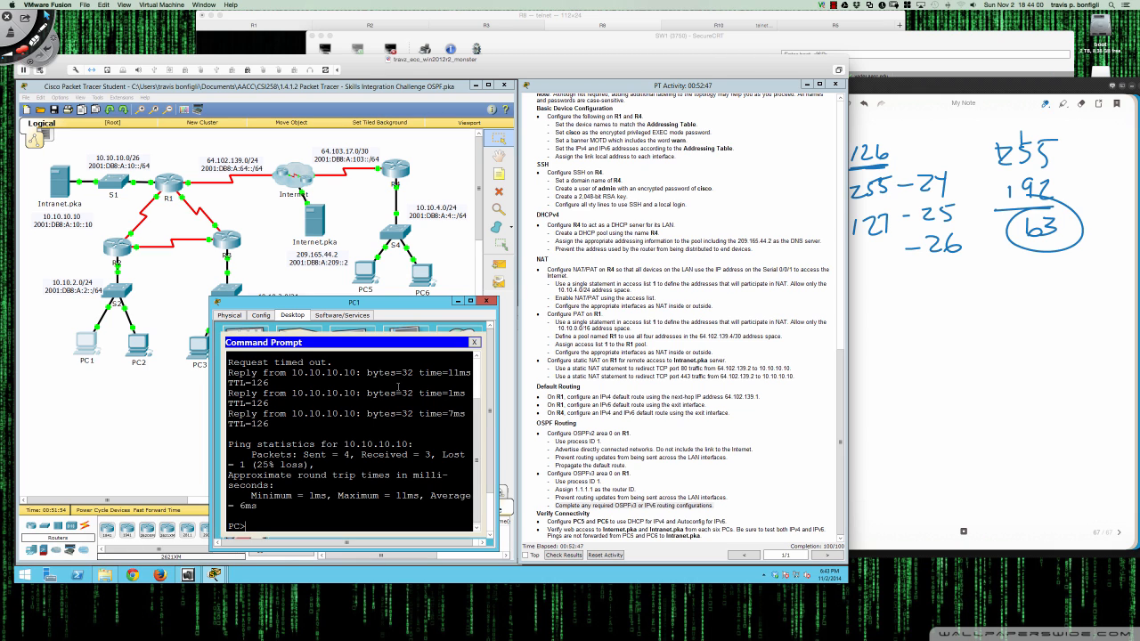
text(ping 10.10.10.10)
key(Return)
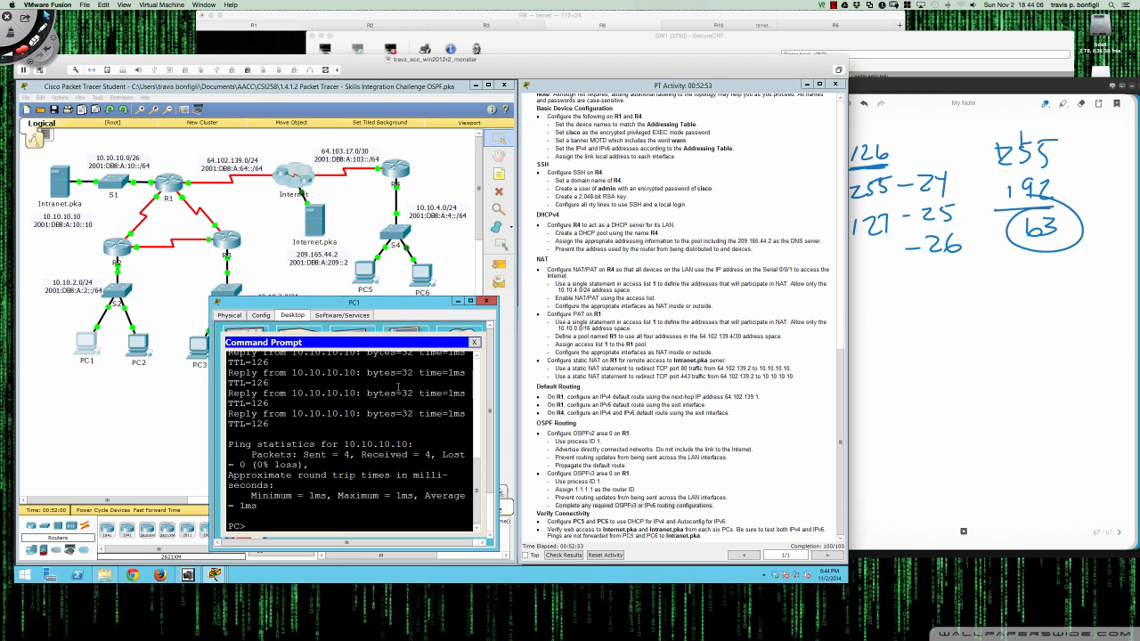
key(Return)
key(Return)
key(Return)
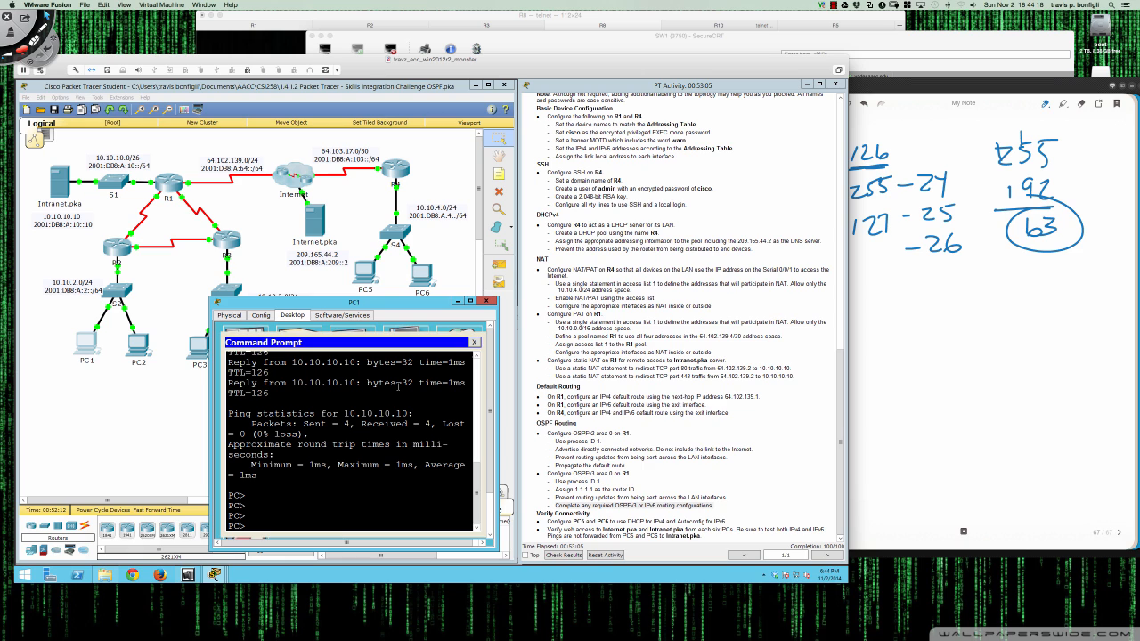
- Ping the Internet server 209.165.44.2 from PC1, then close PC1's window
text(ping 209.165.44.2)
key(Return)
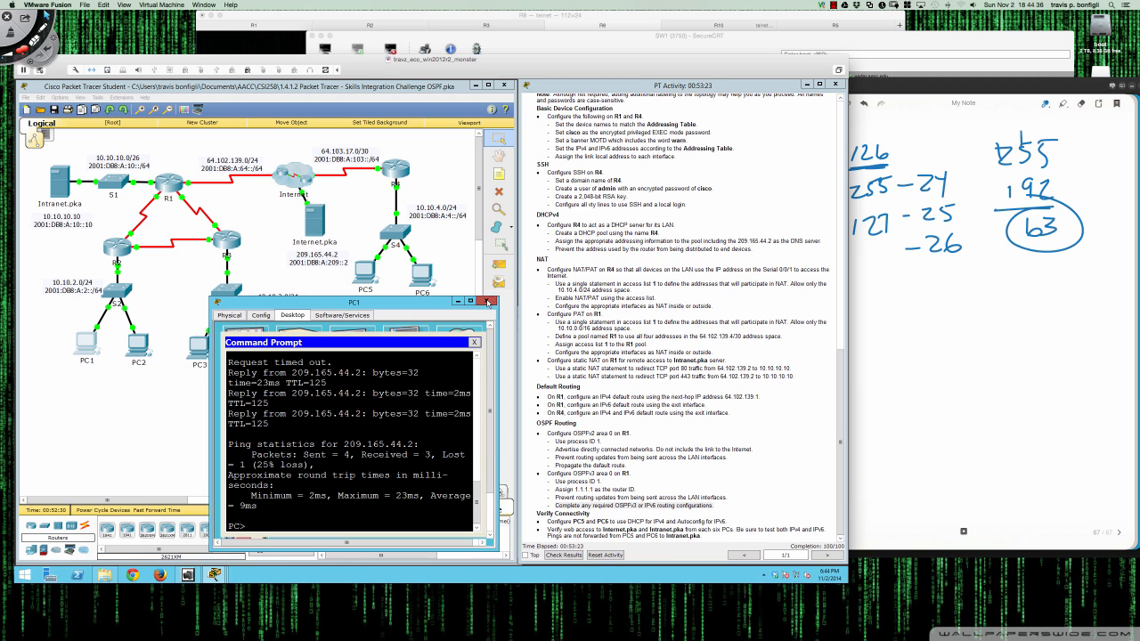
click(487, 303)
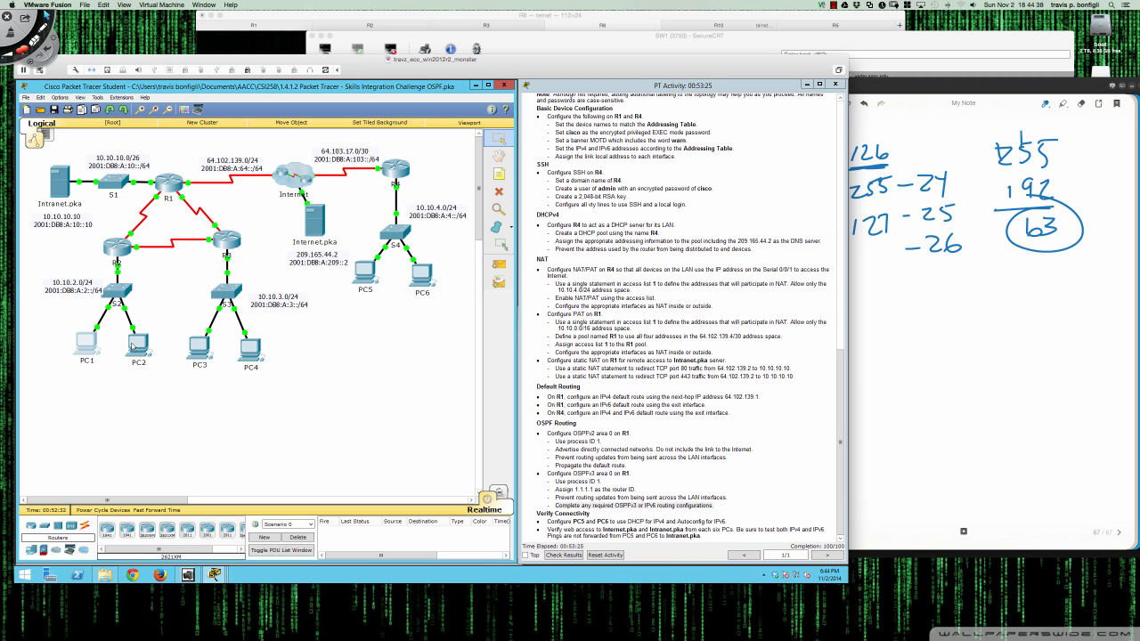
click(196, 349)
- Ping 10.10.10.10 from PC3's Command Prompt
drag(388, 222, 328, 318)
click(311, 326)
click(426, 361)
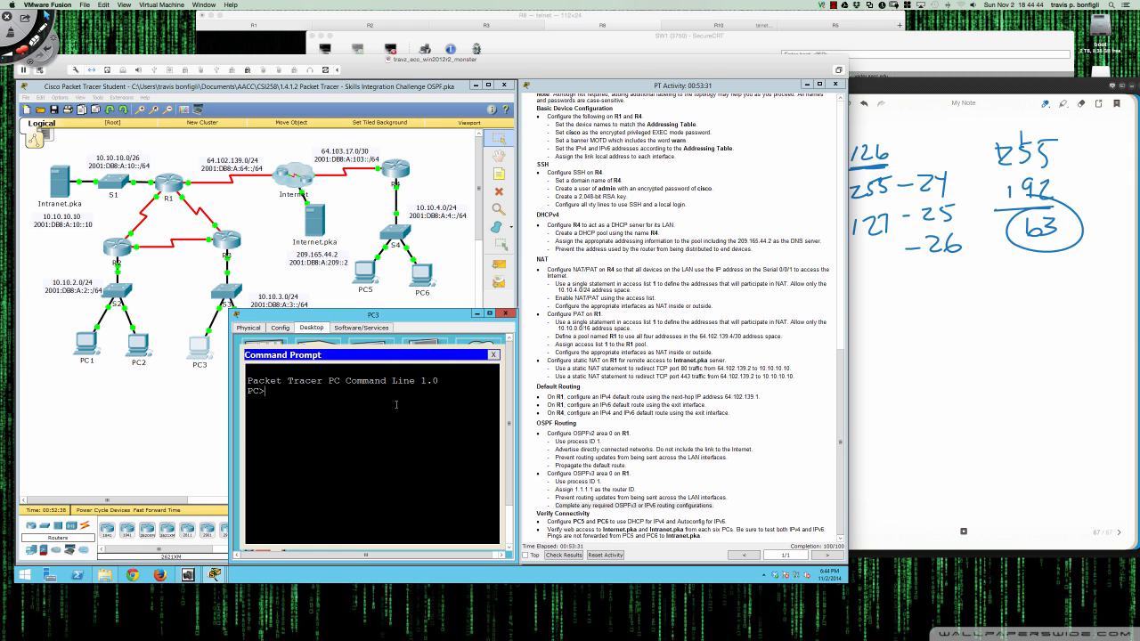
text(ping 10.10.10.10)
key(Return)
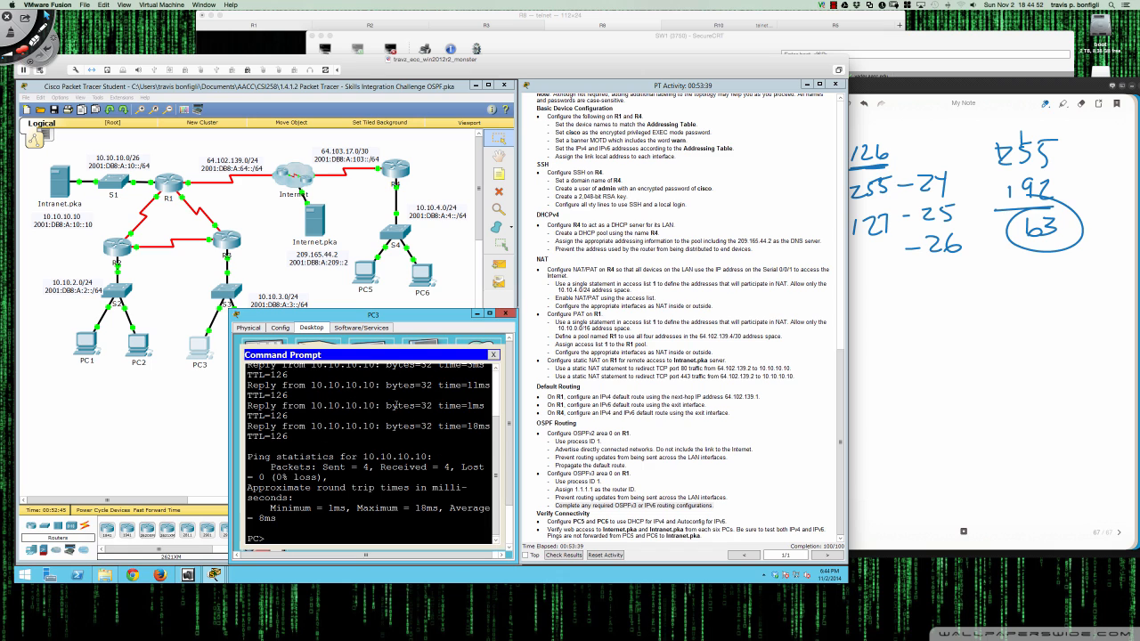
text(ping 2)
- Ping 2001:db8:a:10::10 from PC3, which times out
text(001:db8:a:10::10)
key(Return)
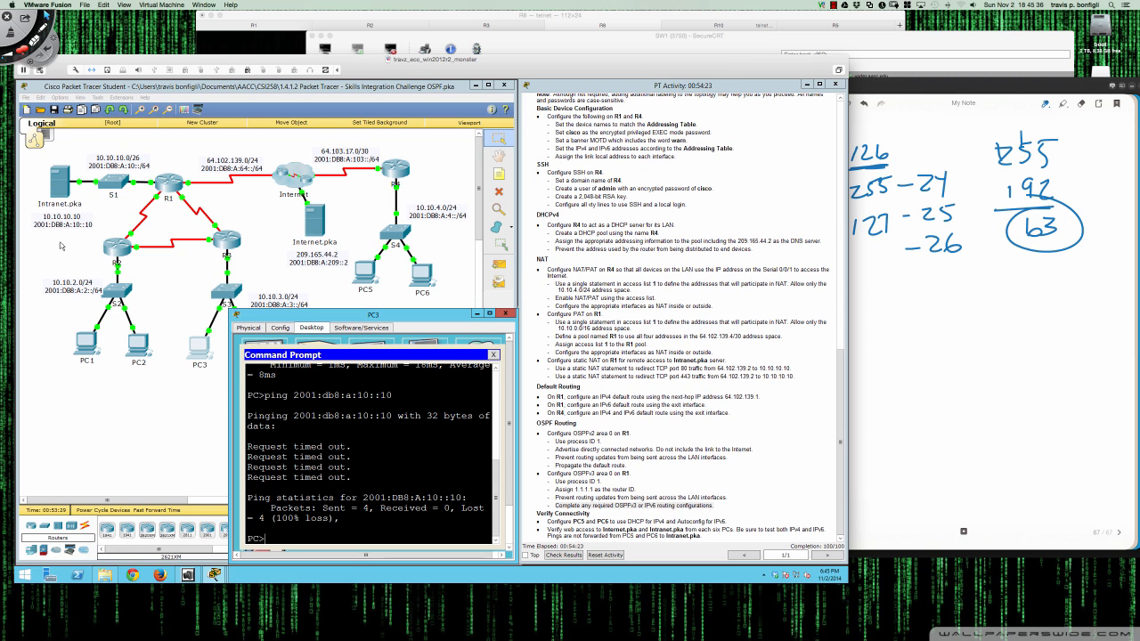
click(82, 352)
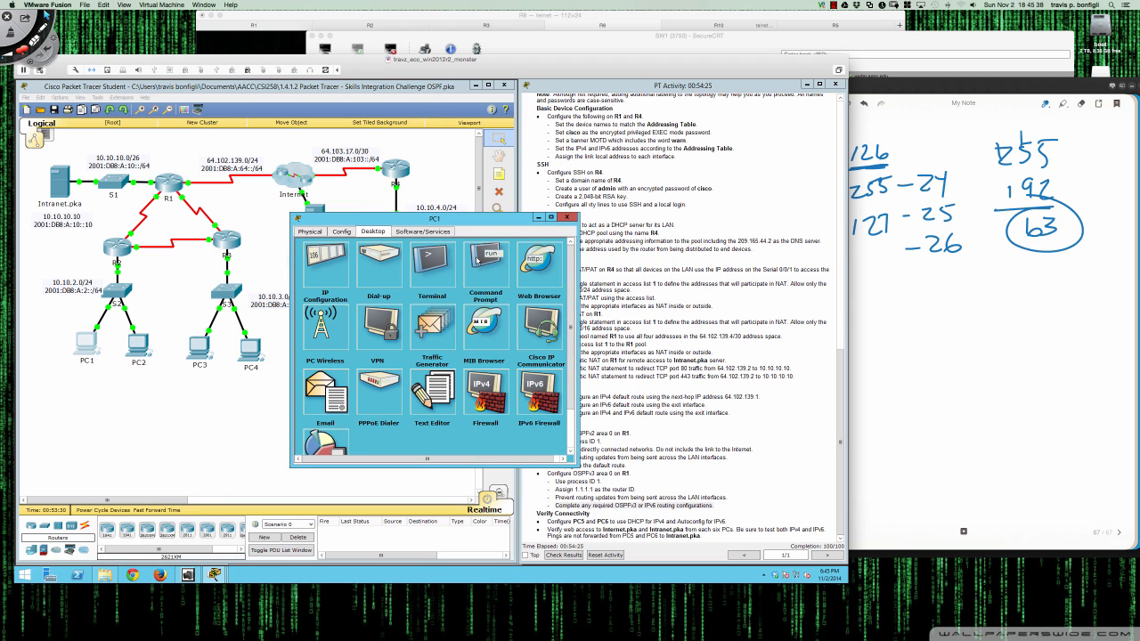
- Ping 2001:db8:a::10 from PC1 (times out), then review PC1's IPv6 configuration
click(481, 264)
text(ping )
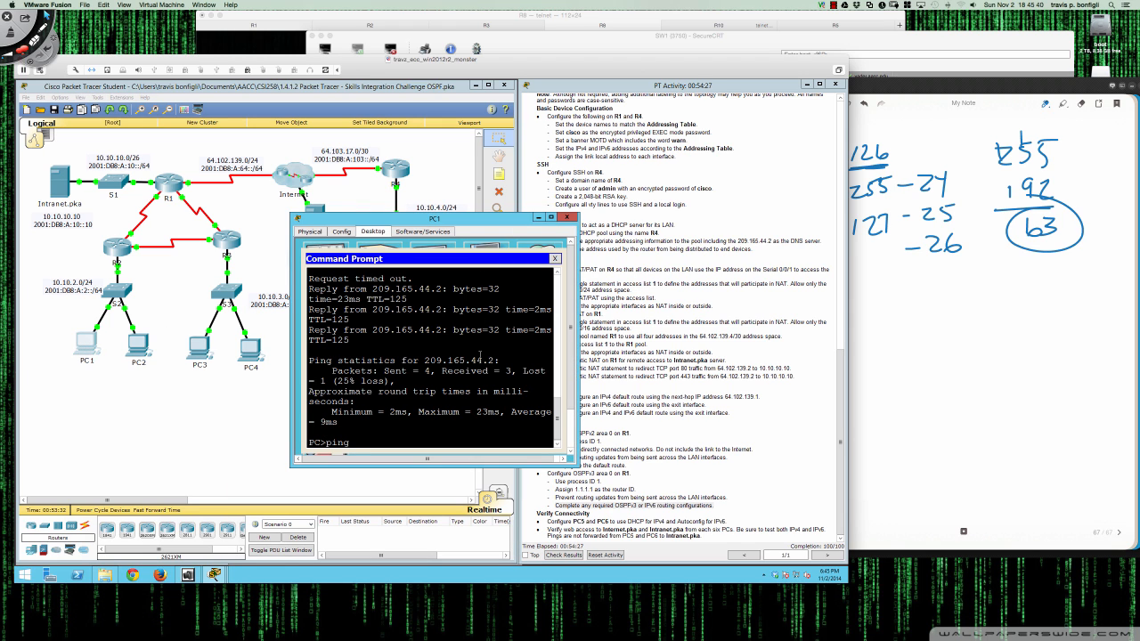
text(2001:db8:a::10::10)
key(Return)
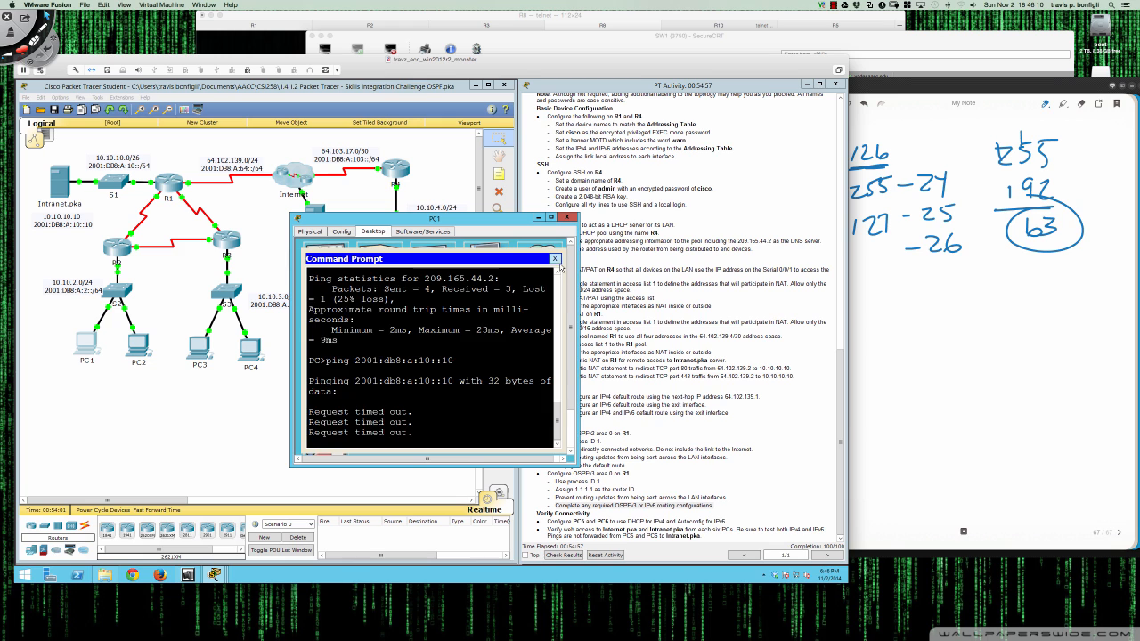
click(555, 259)
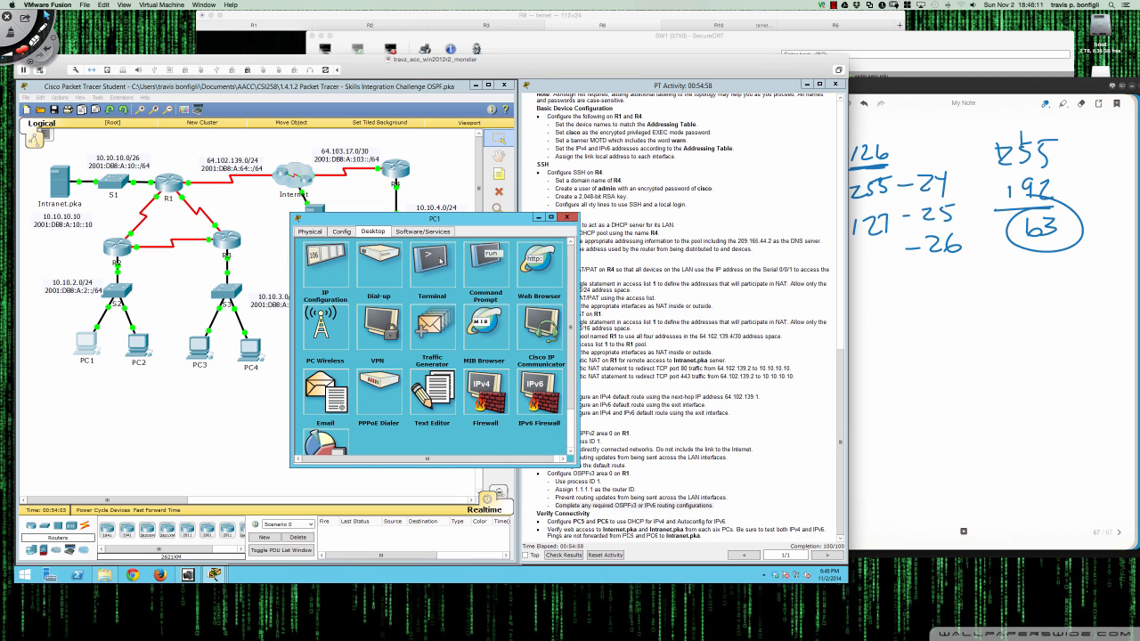
click(338, 270)
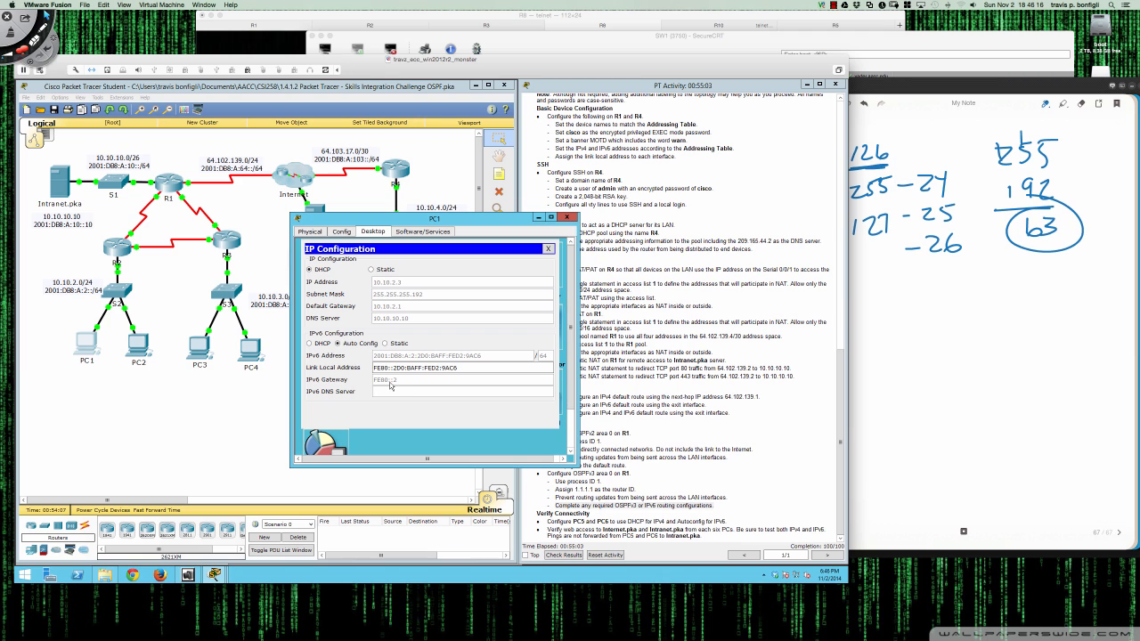
click(566, 217)
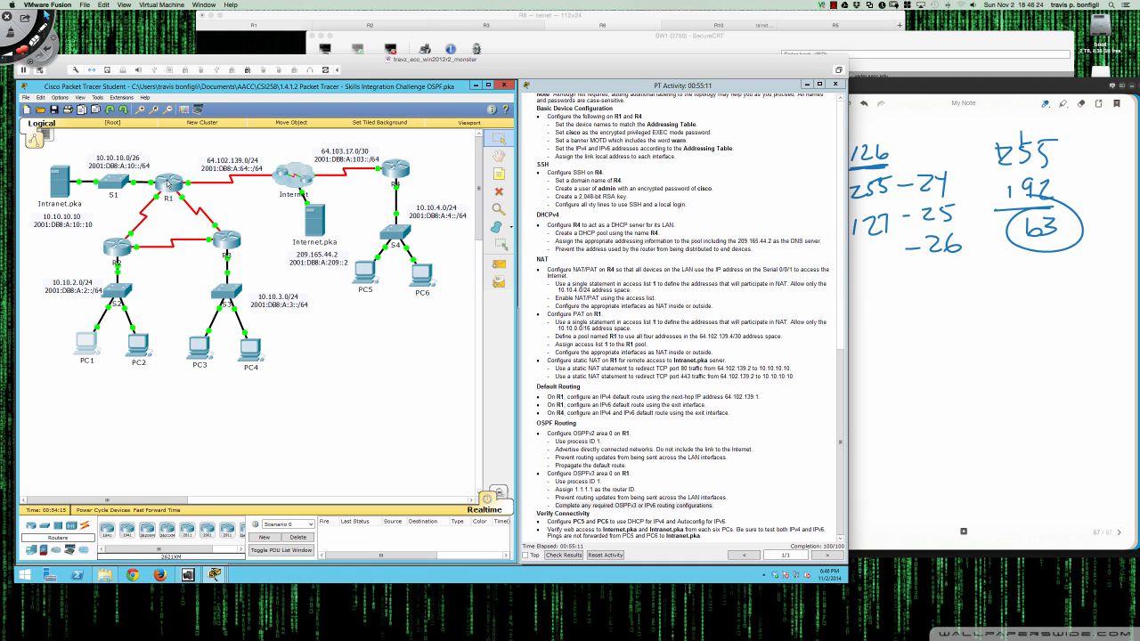
- Page R1's 'do sh run' output through the router ospf and ipv6 router ospf 1 sections
click(167, 185)
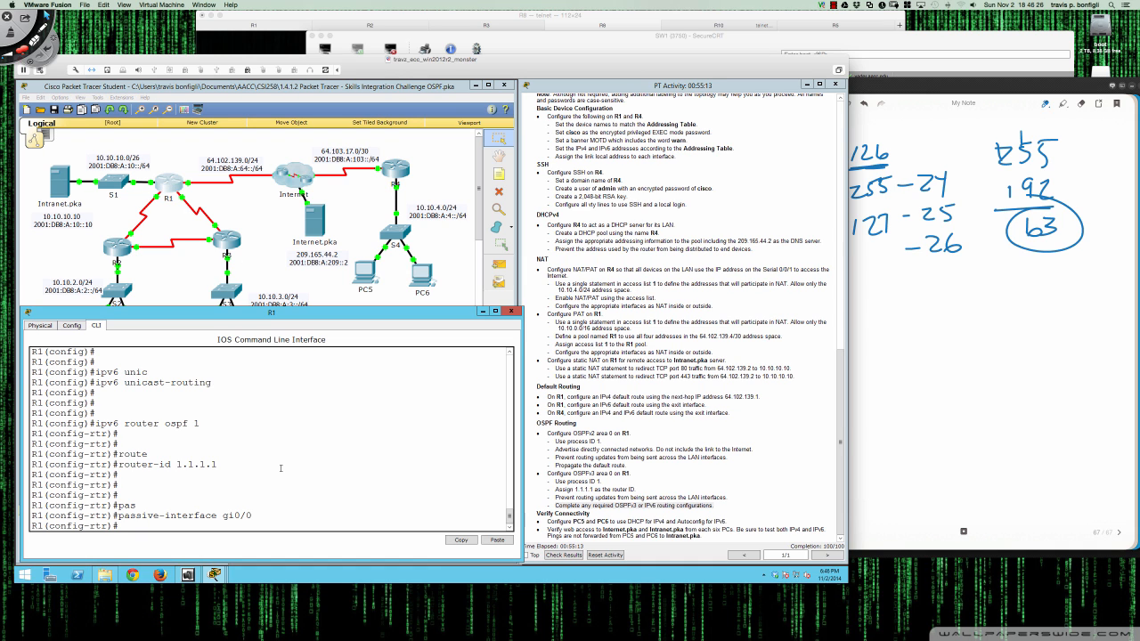
text(do sh run)
key(Return)
key(space)
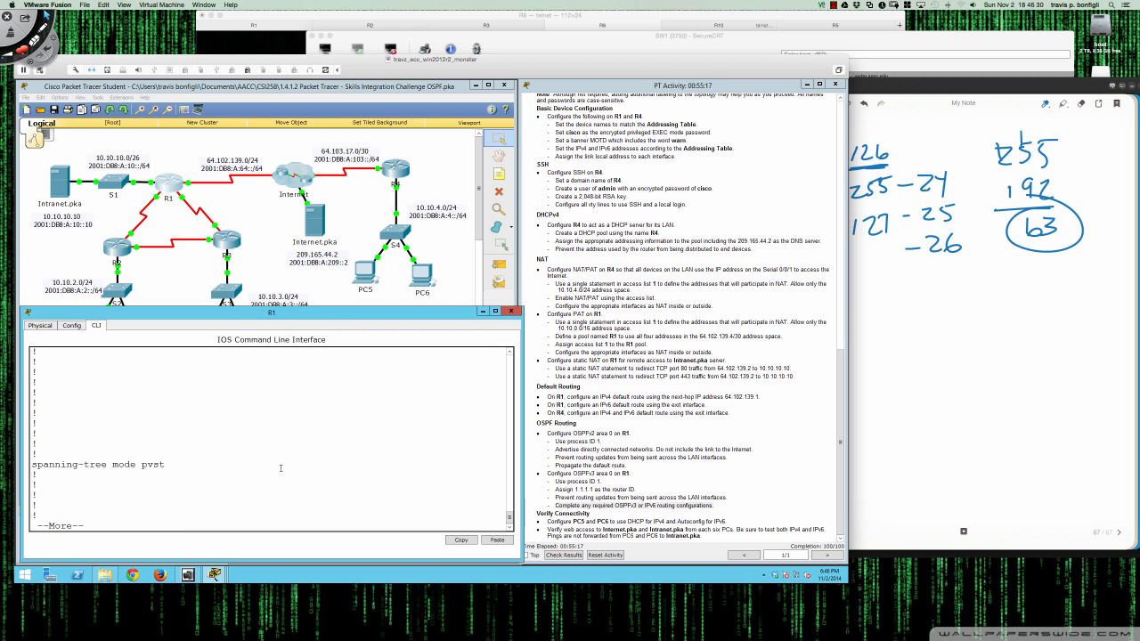
key(Return)
key(Return)
key(Return)
key(Return)
key(Return)
key(Return)
key(Return)
key(Return)
key(Return)
key(Return)
key(Return)
key(Return)
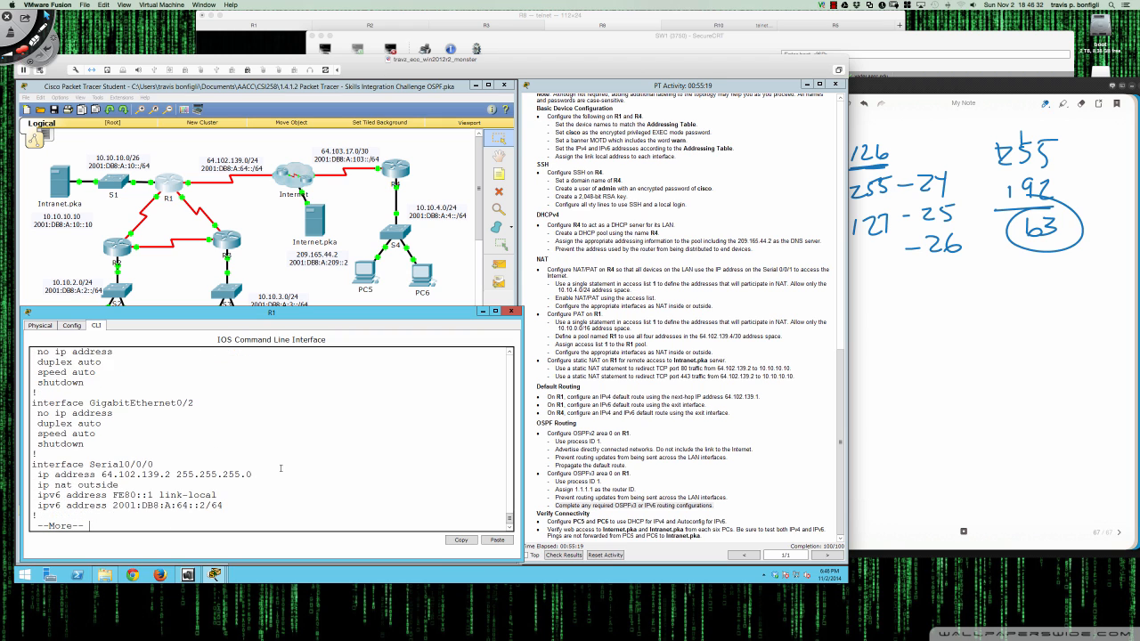
key(Return)
key(Return)
key(Return)
key(Return)
key(Return)
key(Return)
key(Return)
key(Return)
key(Return)
key(Return)
key(Return)
key(Return)
key(Return)
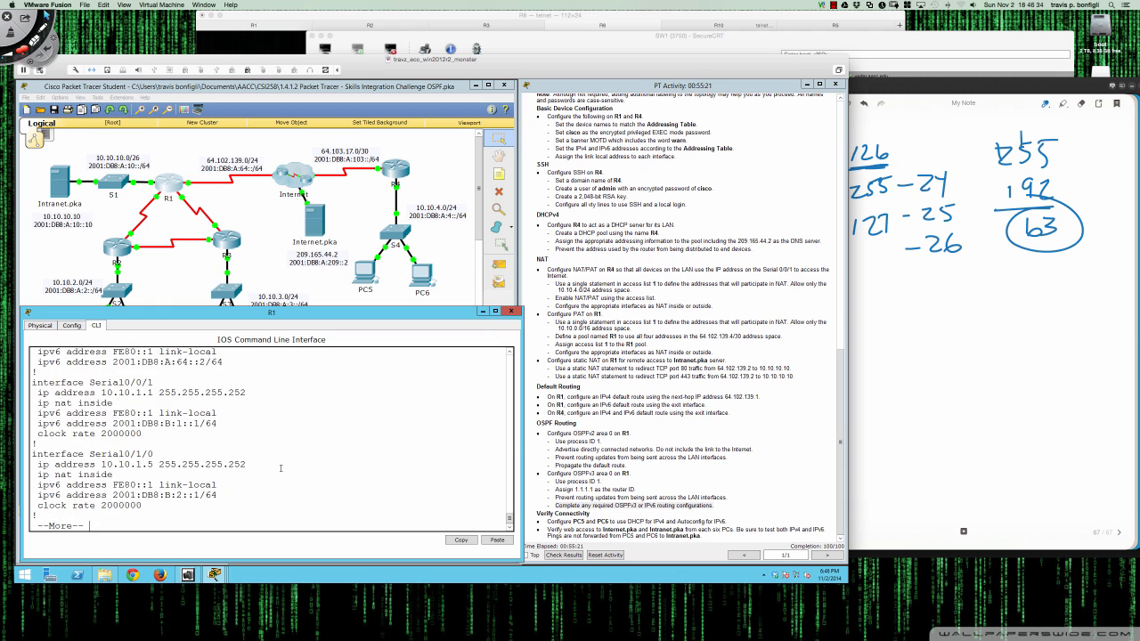
key(Return)
key(Return)
key(Return)
key(Return)
key(Return)
key(Return)
key(Return)
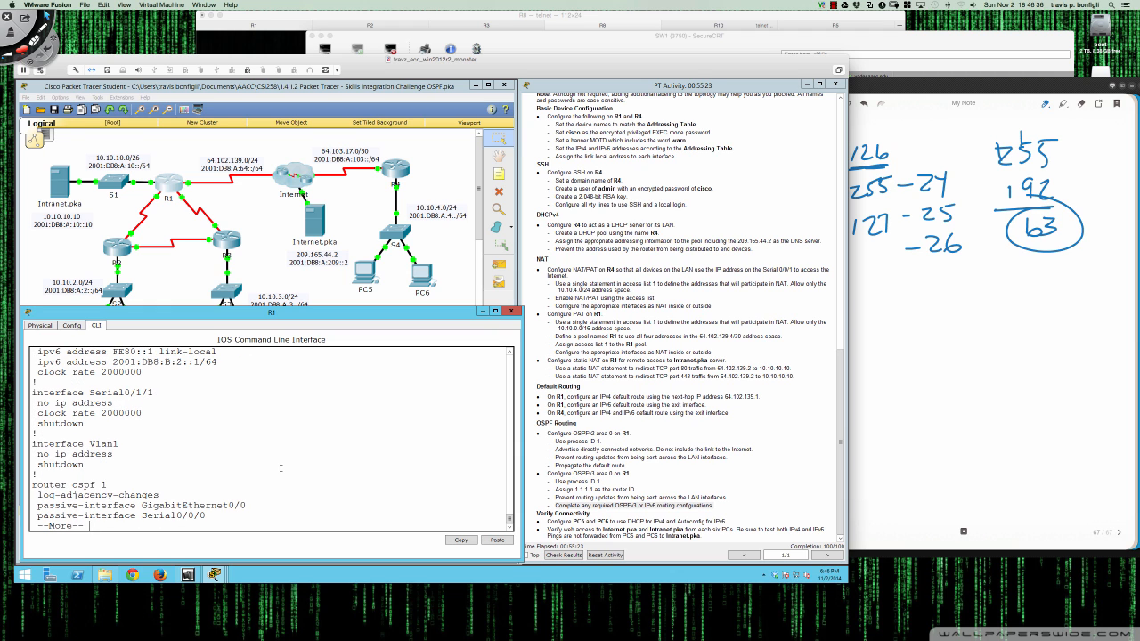
key(Return)
key(Return)
key(Return)
key(Return)
key(Return)
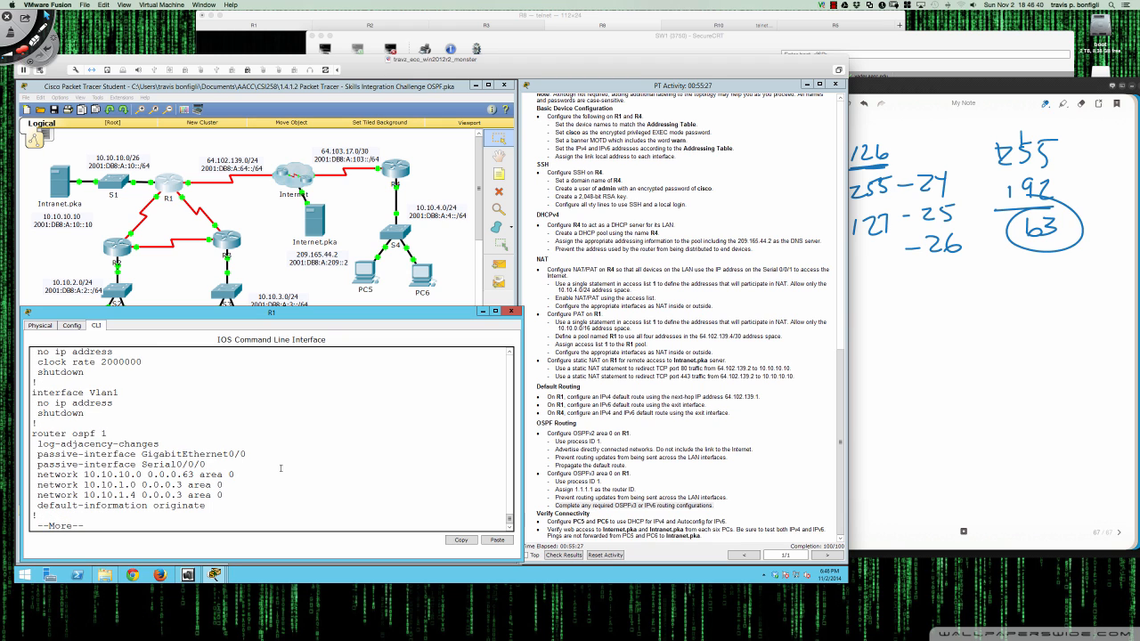
key(Return)
key(Return)
key(Return)
key(Return)
key(Return)
key(Return)
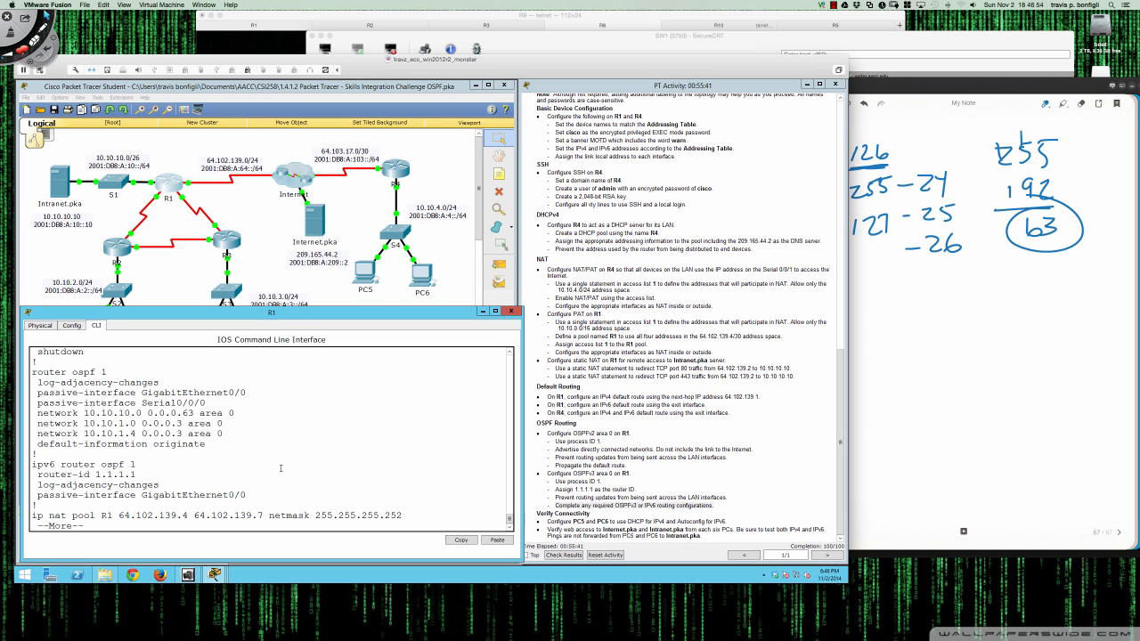
key(ctrl+c)
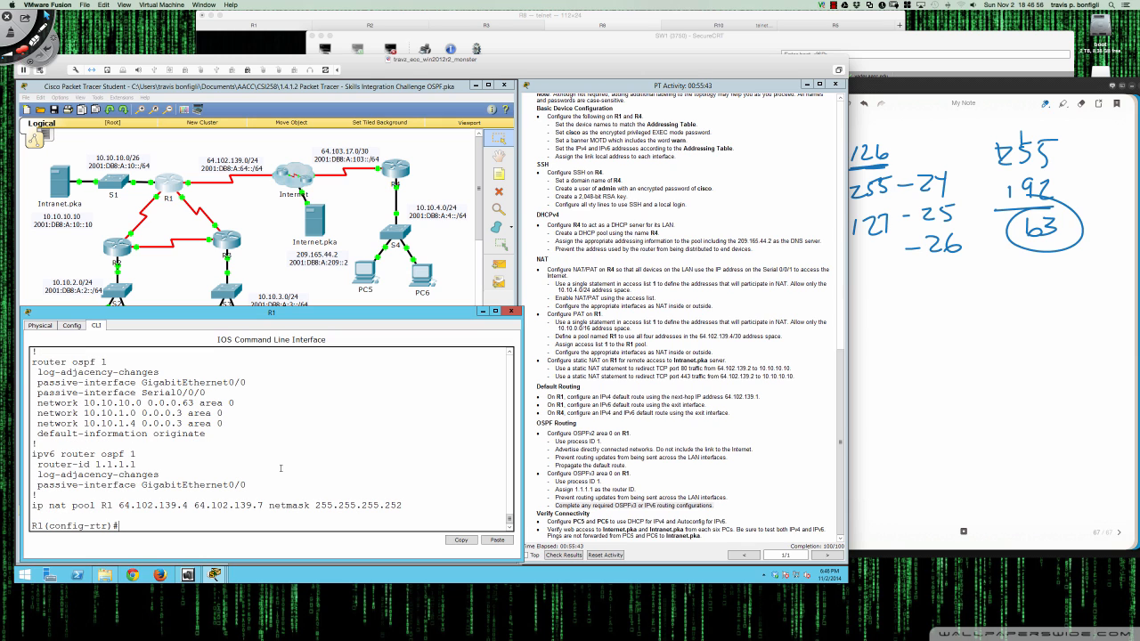
- Rerun 'do sh run' on R1 and scroll back to recheck the OSPF sections
text(do sh run)
key(Return)
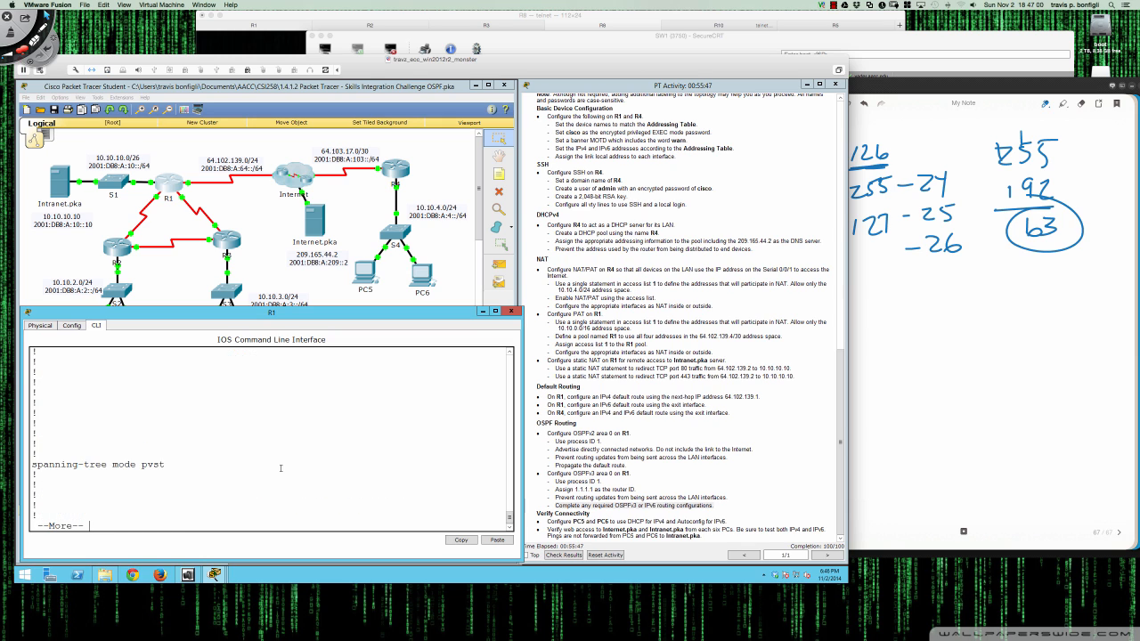
key(space)
key(space)
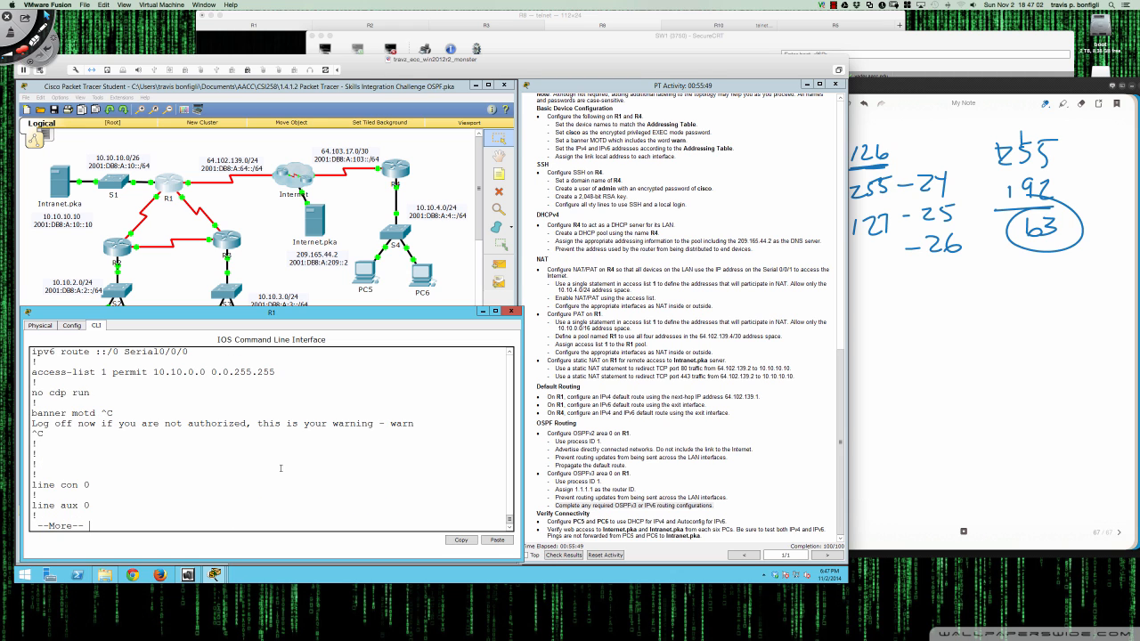
key(space)
scroll(185, 477, up, 5)
scroll(185, 477, up, 3)
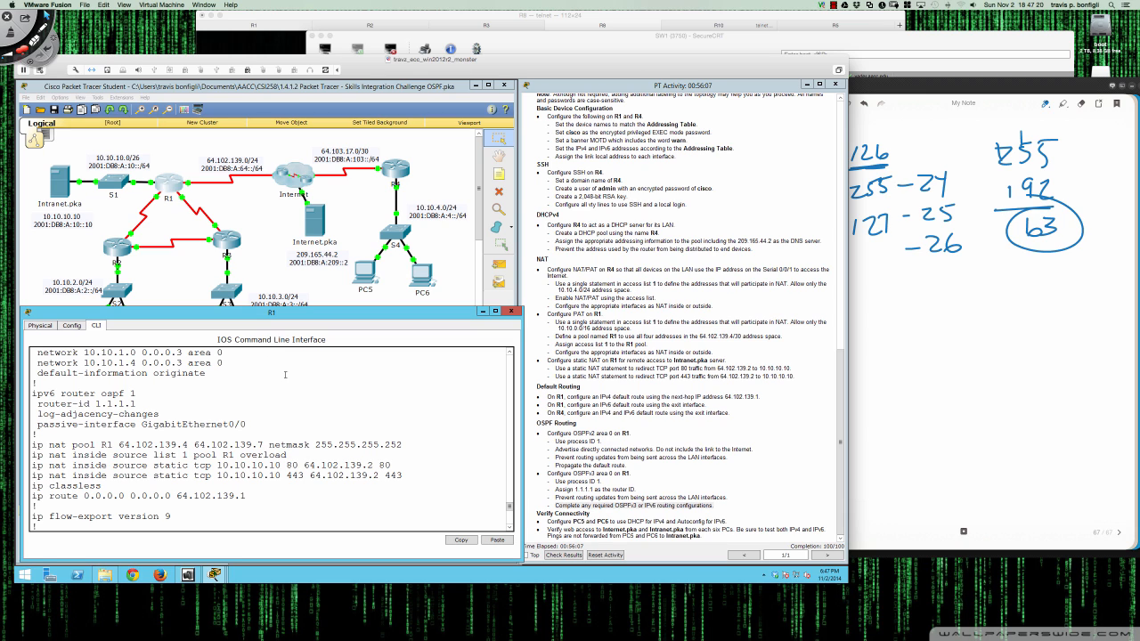
key(space)
key(Return)
key(Return)
key(Return)
text(do sh ipv)
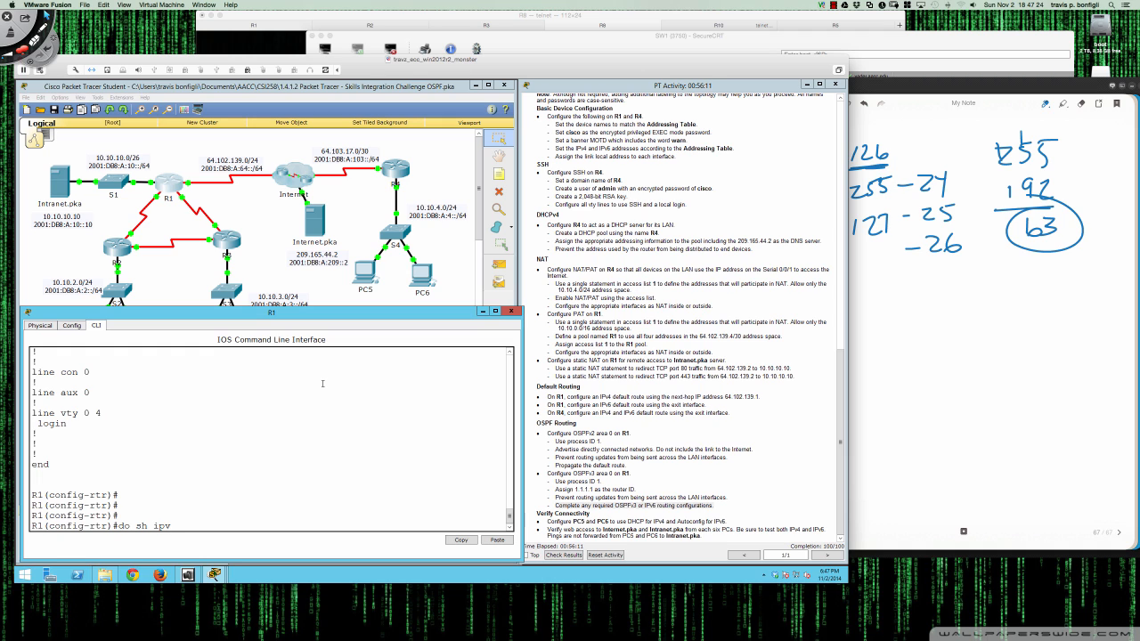
text(6 ospf)
- Check R1's OSPFv3 process and its IPv6 and IPv4 OSPF neighbors
key(Return)
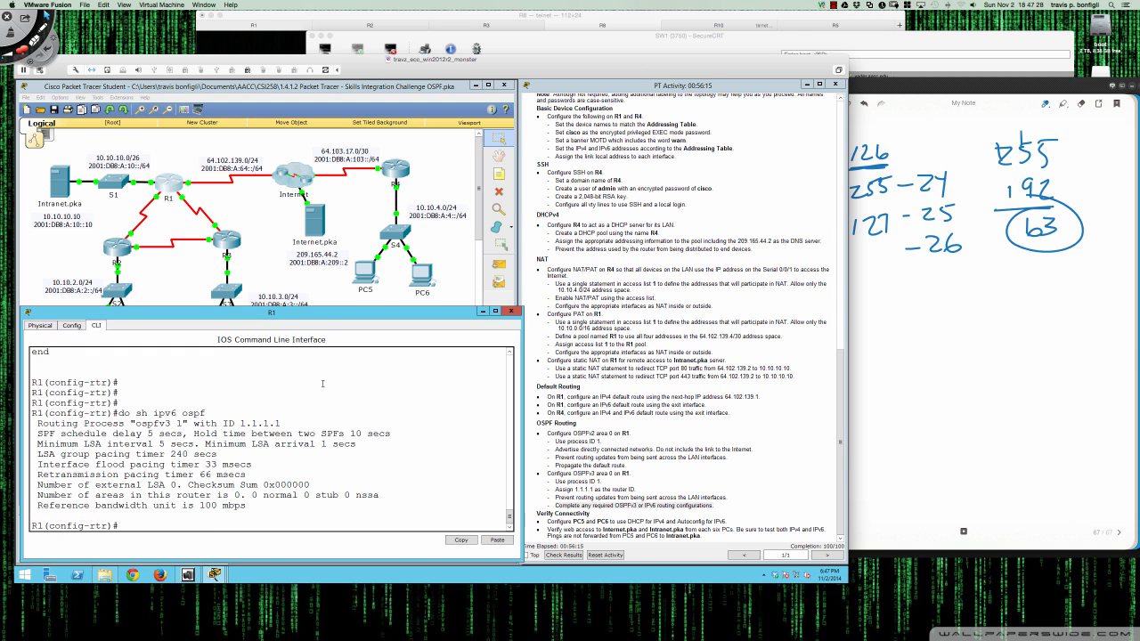
key(Up)
text(?)
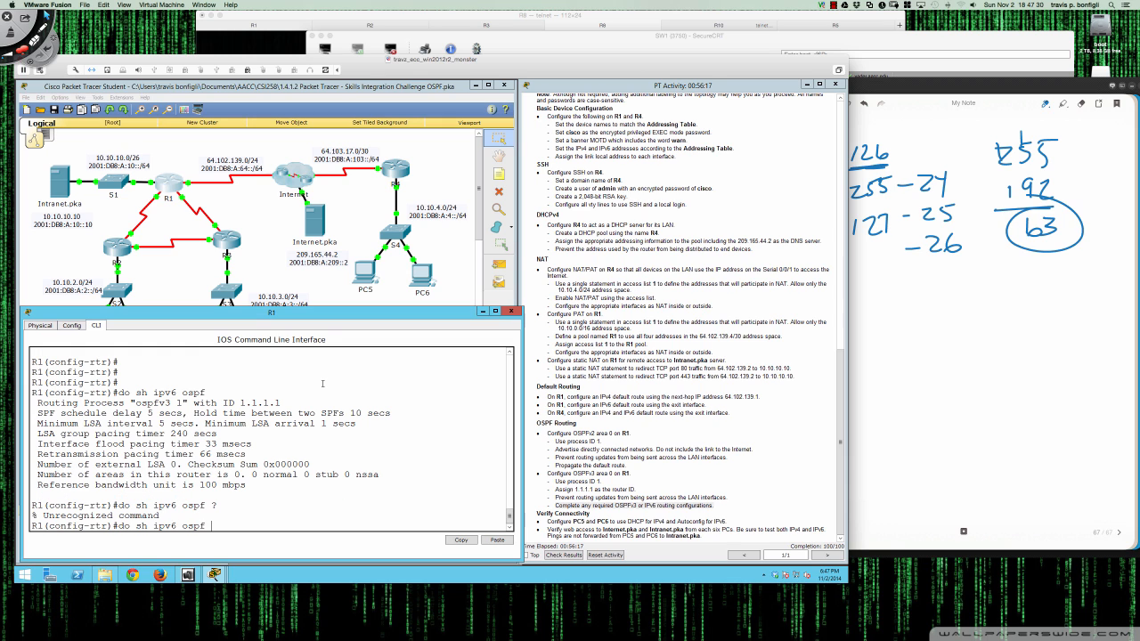
text( neigh)
key(Return)
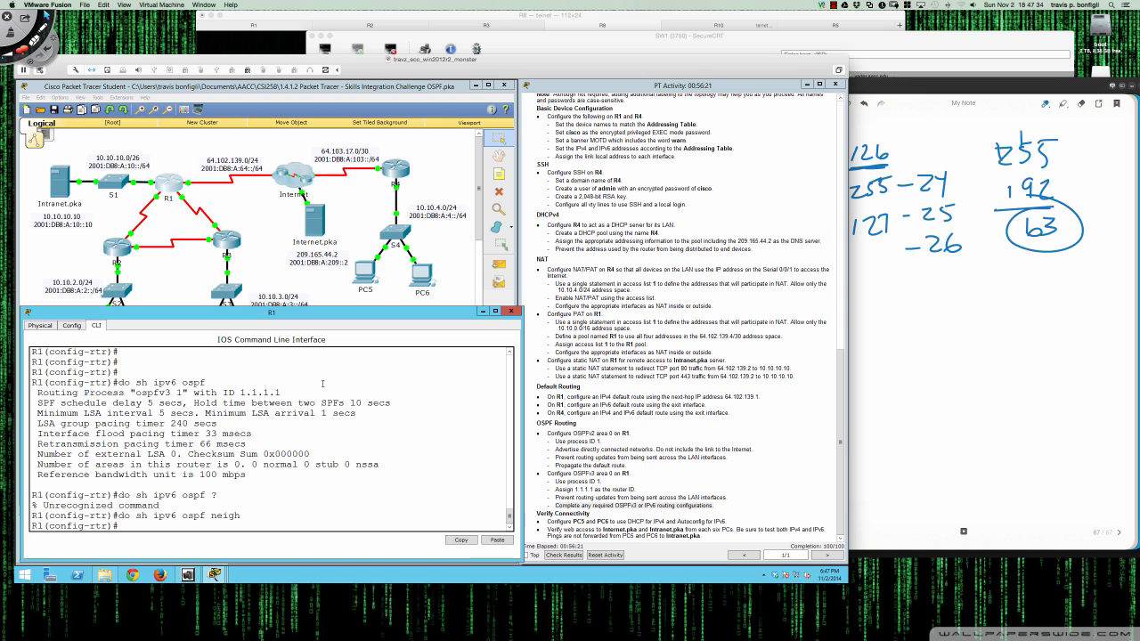
text(do sh ip ospf neigh)
key(Return)
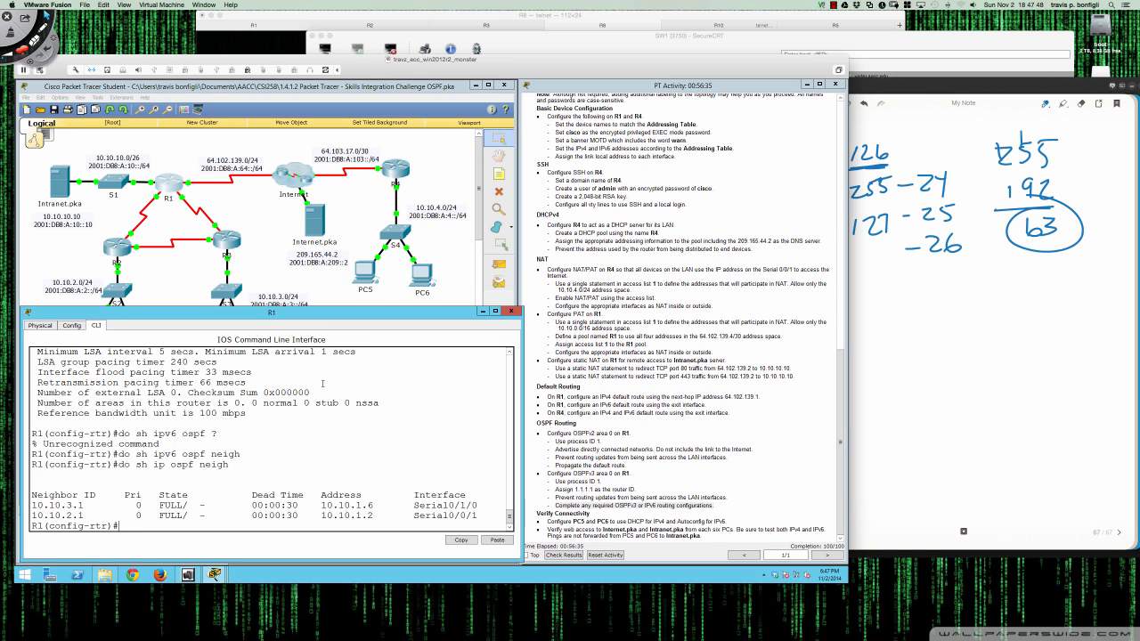
- Show R1's interface summary with 'do sh ip int br'
text(do sh ip int bir)
key(Return)
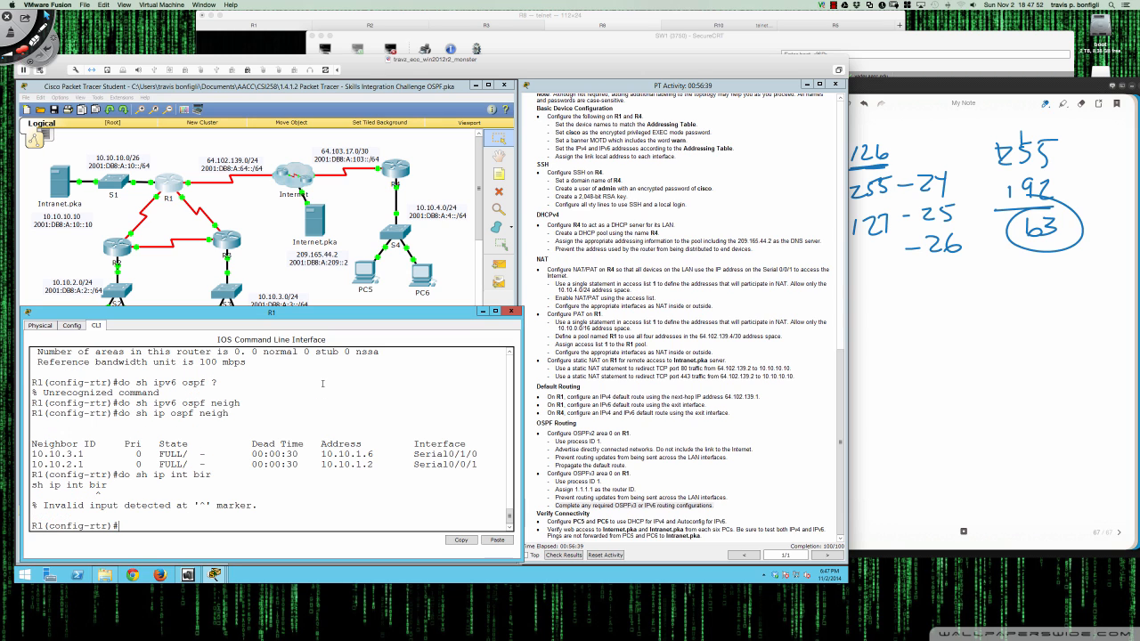
key(Up)
key(BackSpace)
key(BackSpace)
text(r)
key(Return)
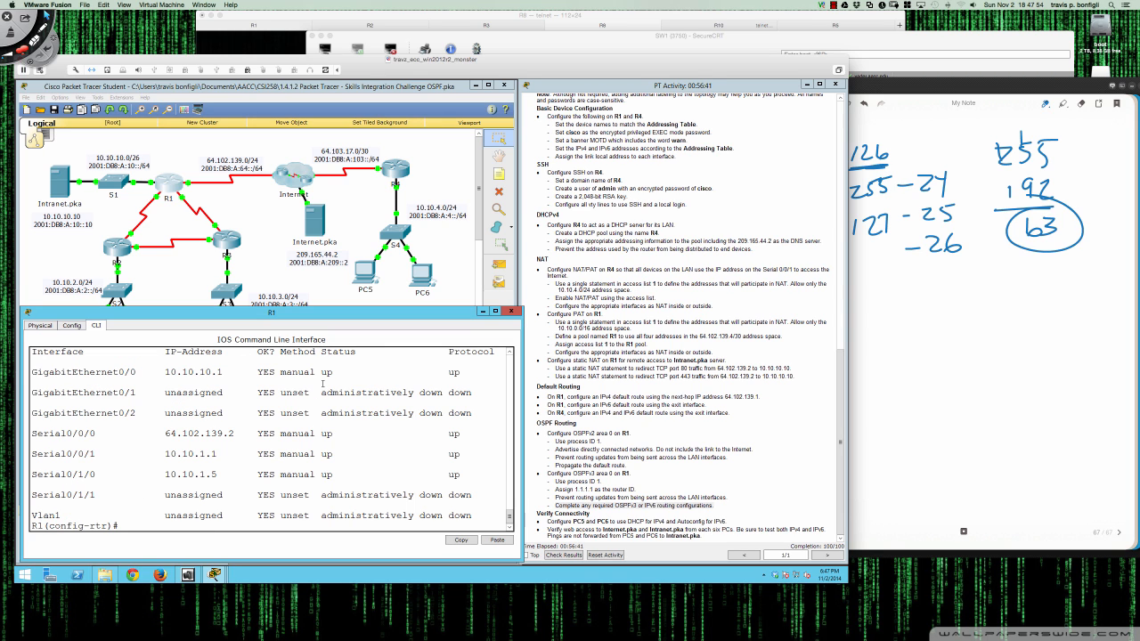
- Enter Serial0/0/1 configuration and begin 'ipv6 ospf 1 area 0'
text(int s0/0)
text(/1)
key(Return)
text(ip)
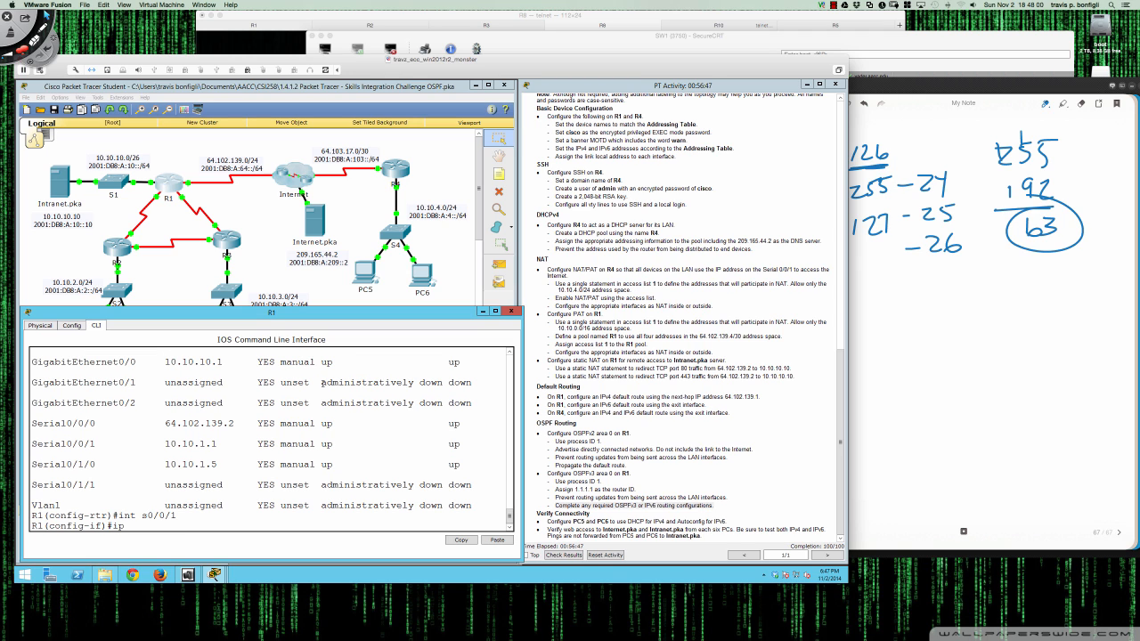
text(v6 ospf )
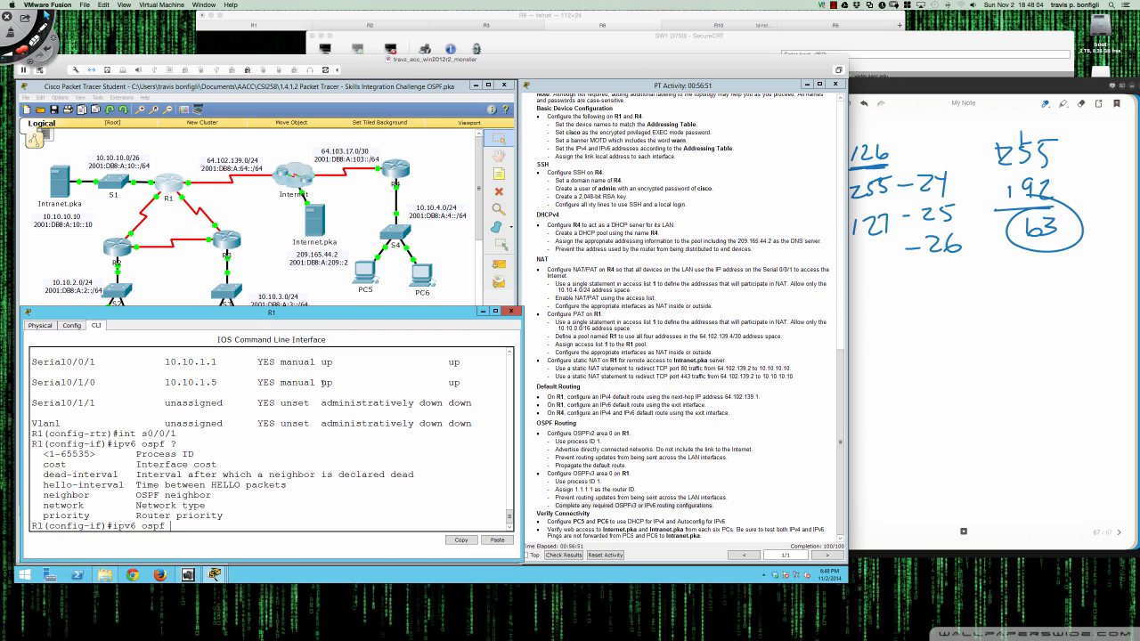
text(?1 ?area 0 ?)
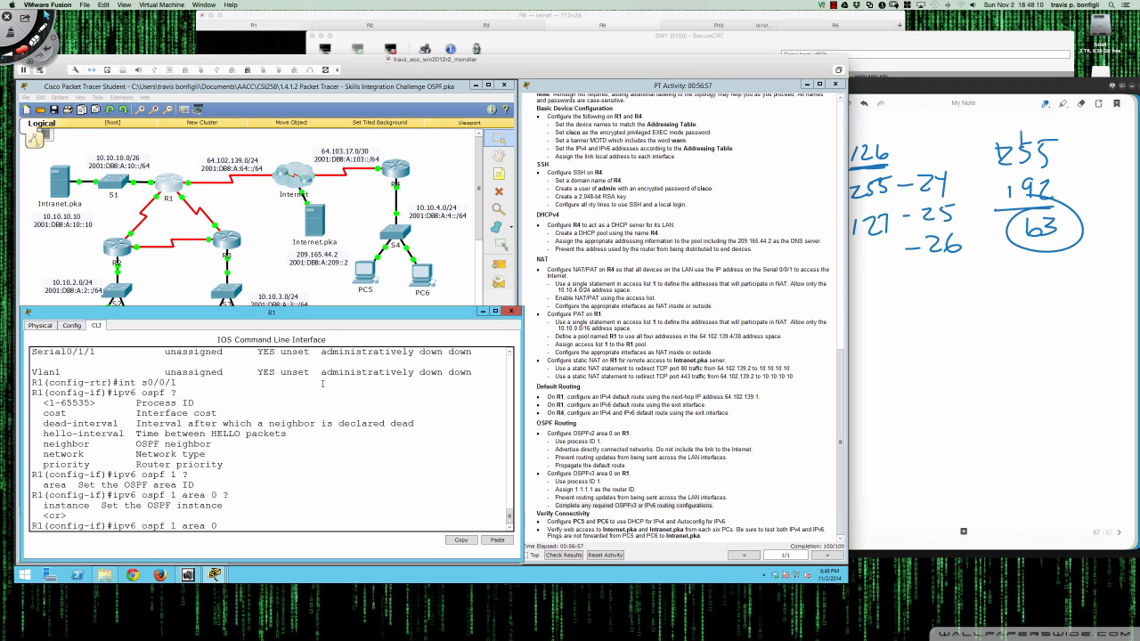
- Enable OSPFv3 process 1 area 0 on Serial0/0/1 and wait for the FULL adjacency message
key(Return)
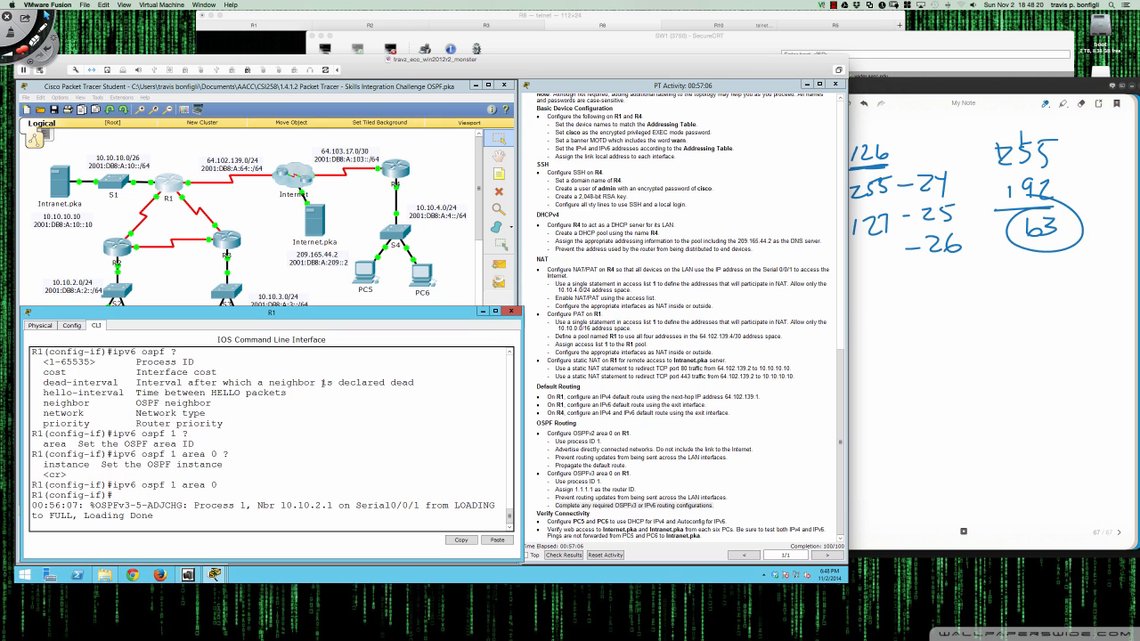
key(Return)
key(Return)
key(Return)
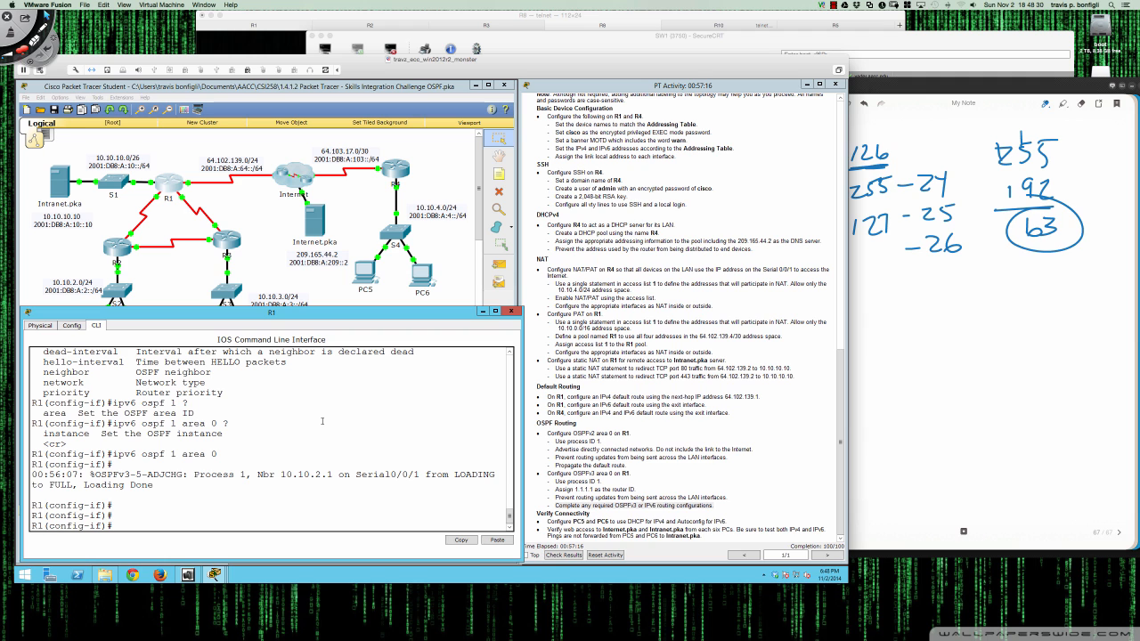
scroll(267, 447, up, 7)
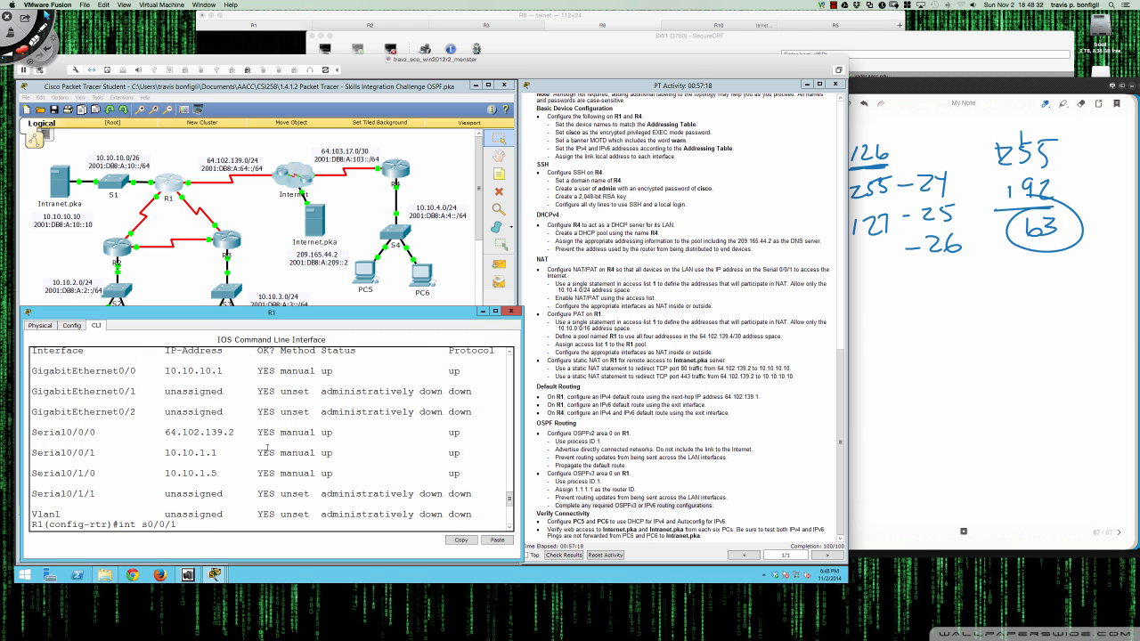
scroll(396, 470, down, 8)
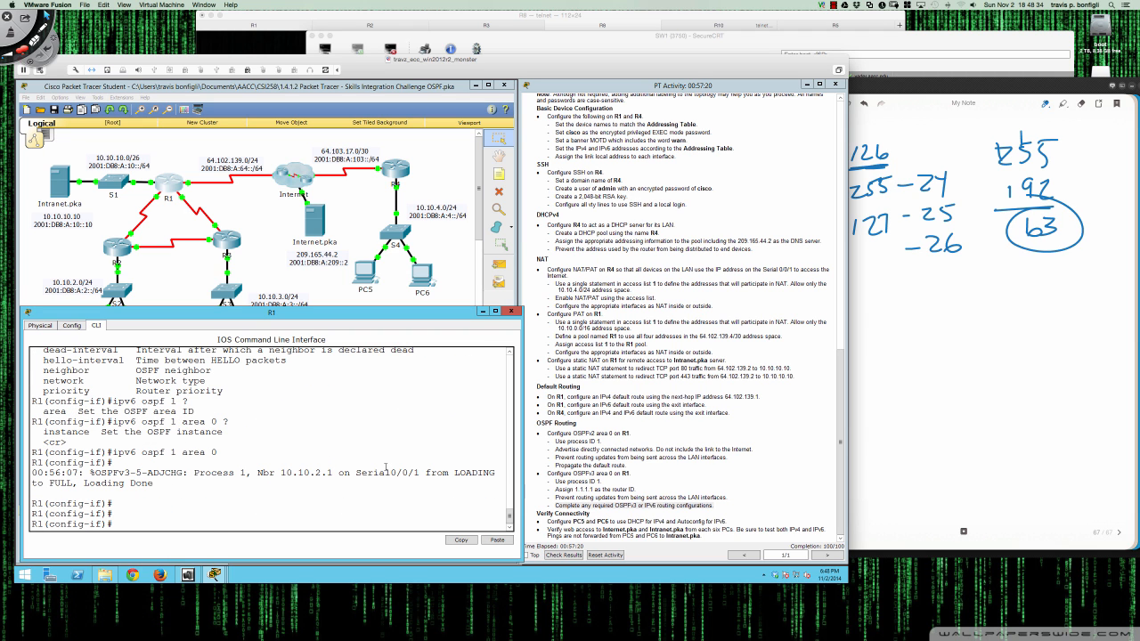
- Apply 'ipv6 ospf 1 area 0' to Serial0/1/0 and wait until its adjacency reaches FULL
text(int s0/1/0)
key(Return)
key(Return)
key(Return)
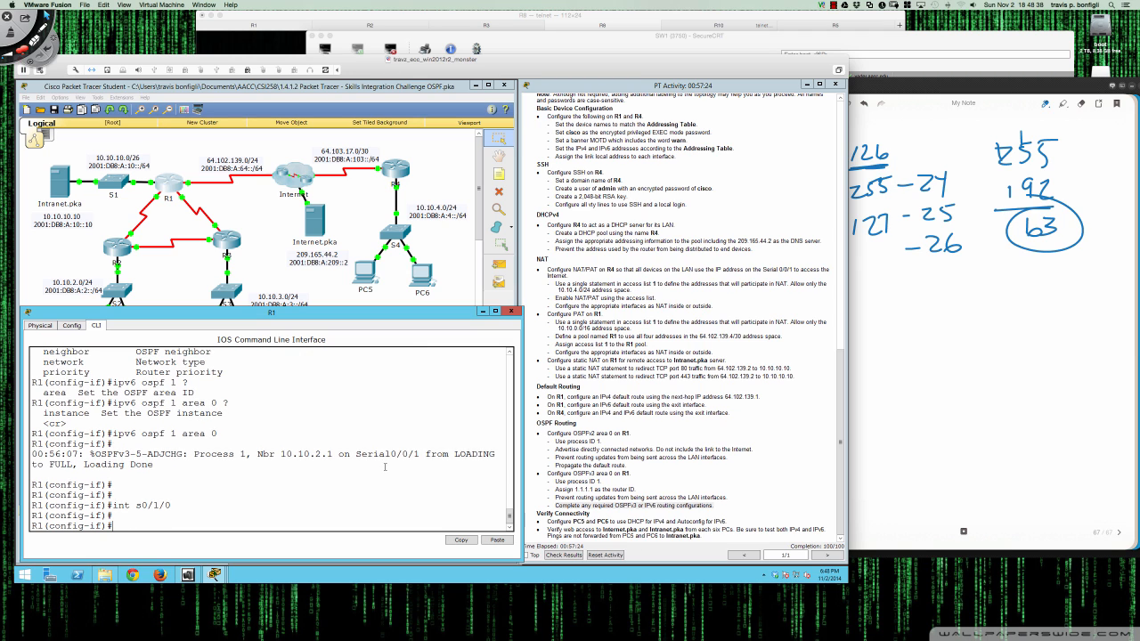
key(Up)
key(Up)
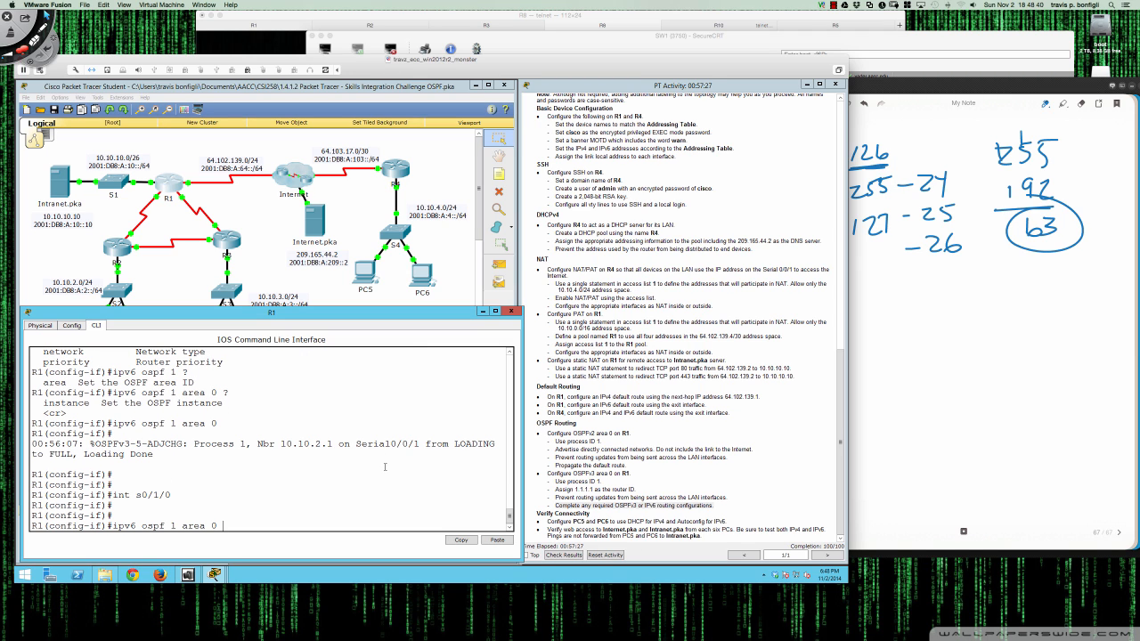
key(Return)
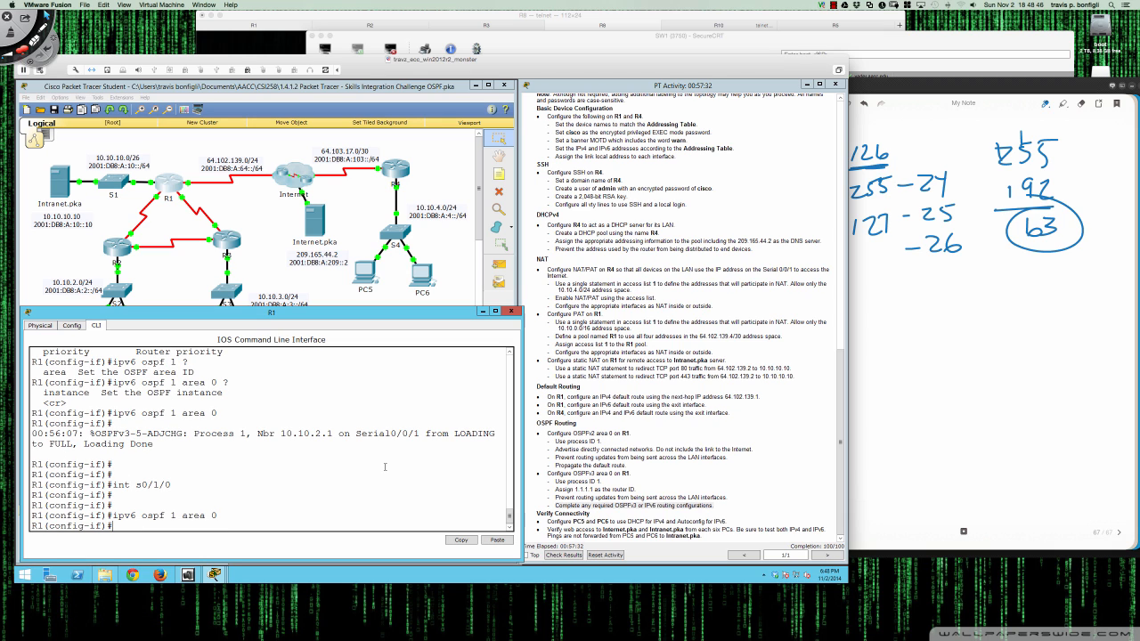
key(Return)
key(Return)
key(Return)
key(Return)
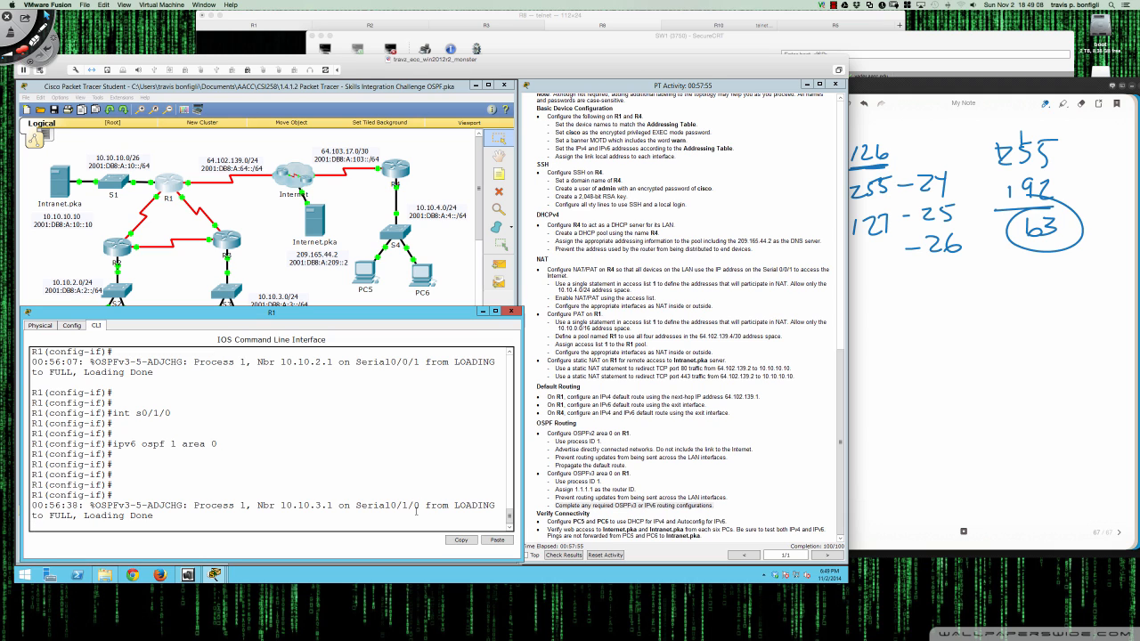
key(Return)
key(Return)
key(Return)
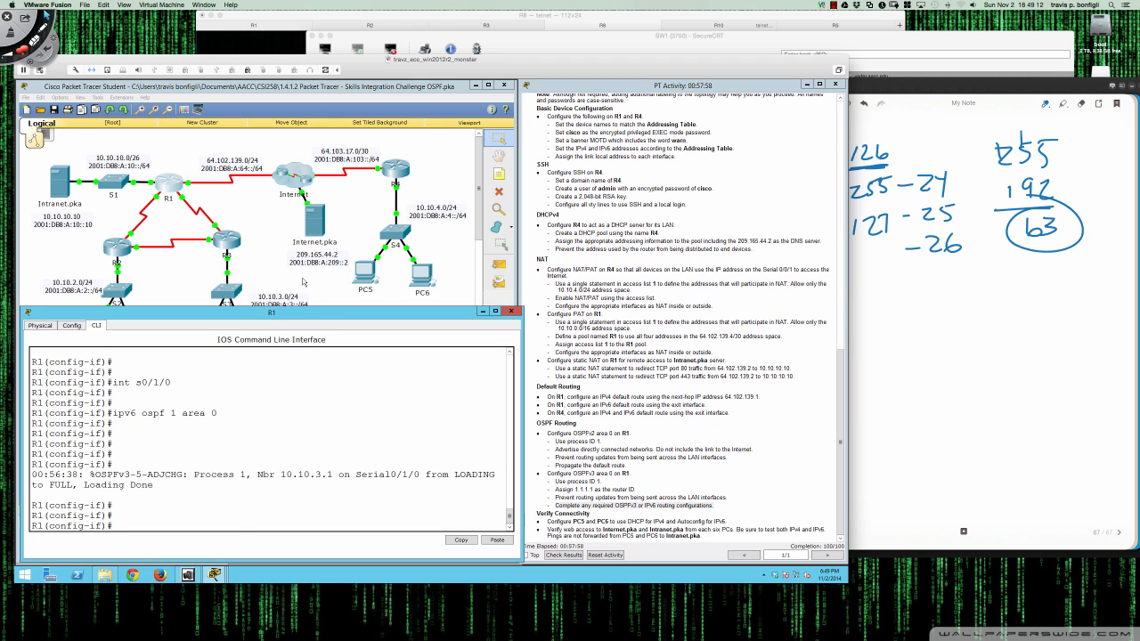
- Rerun 'ping 2001:db8:a:10::10' from PC1's command prompt, get 4 of 4 replies, and close PC1
click(304, 282)
click(92, 351)
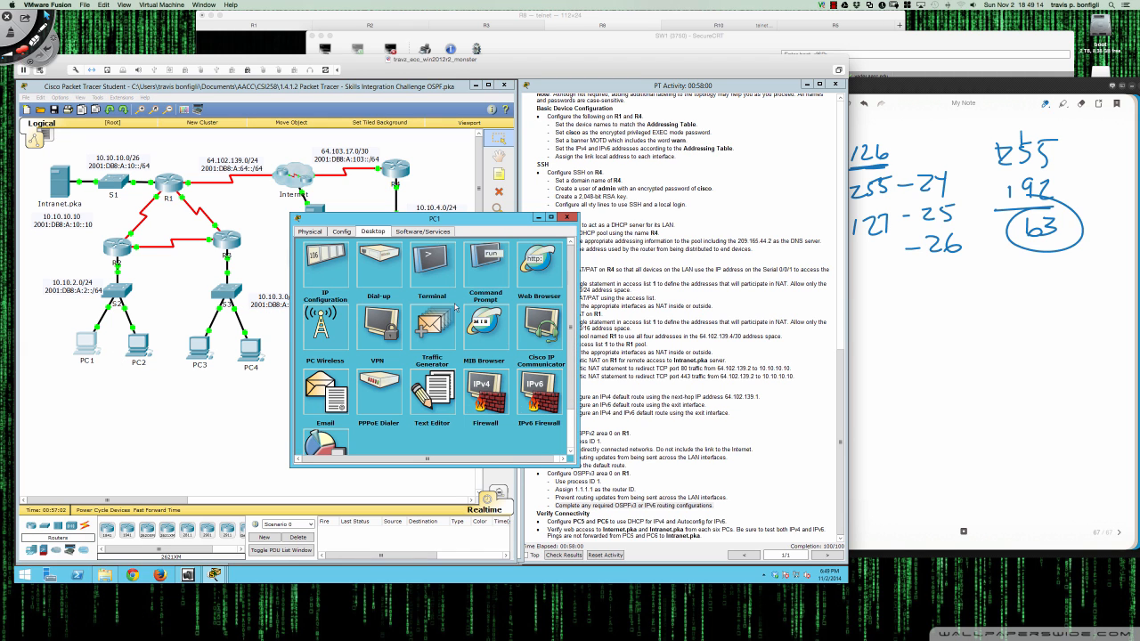
click(488, 253)
key(Up)
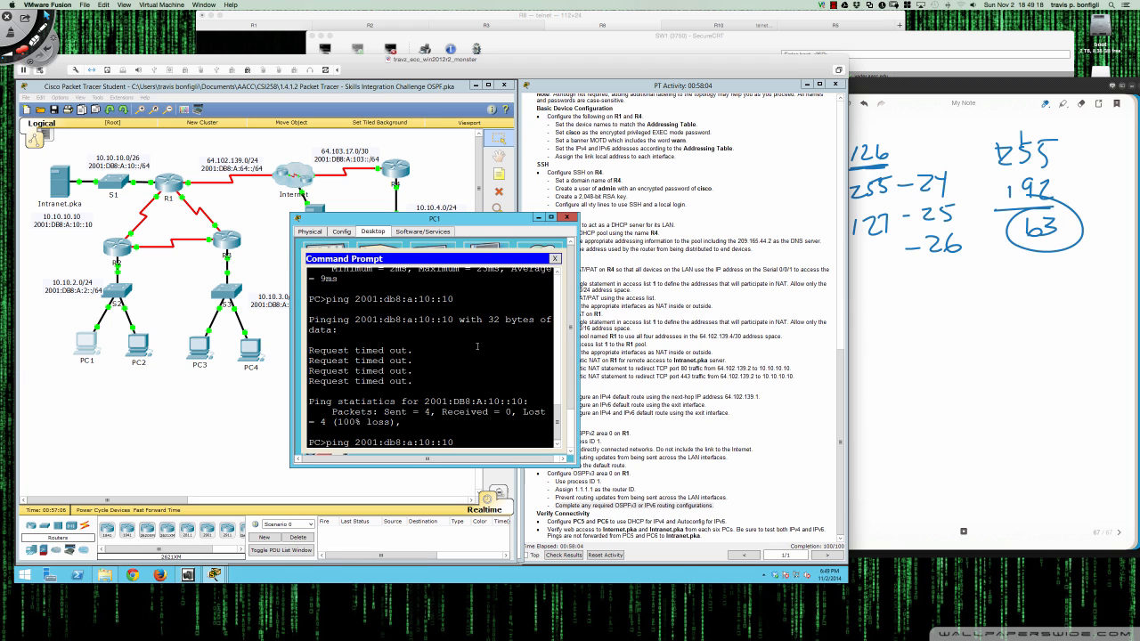
key(Return)
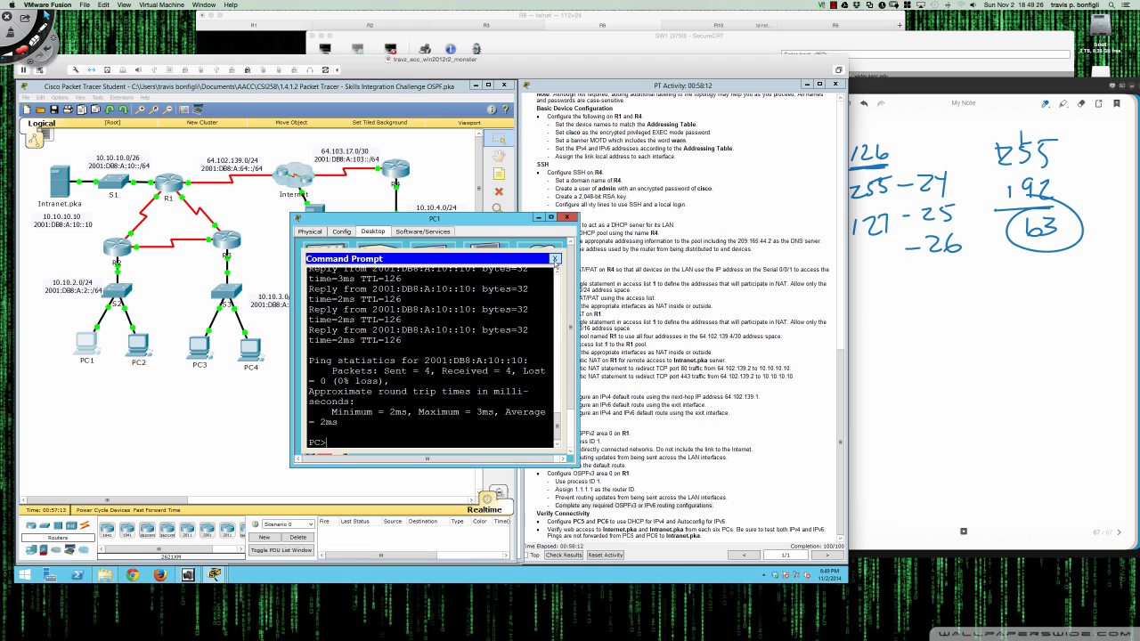
click(555, 258)
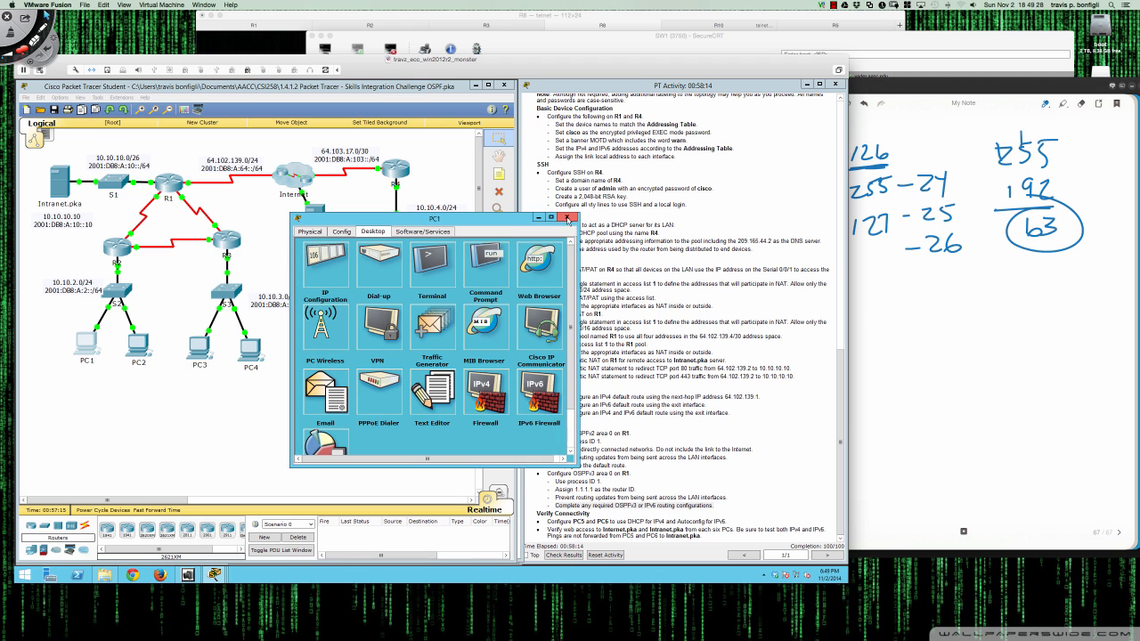
click(568, 219)
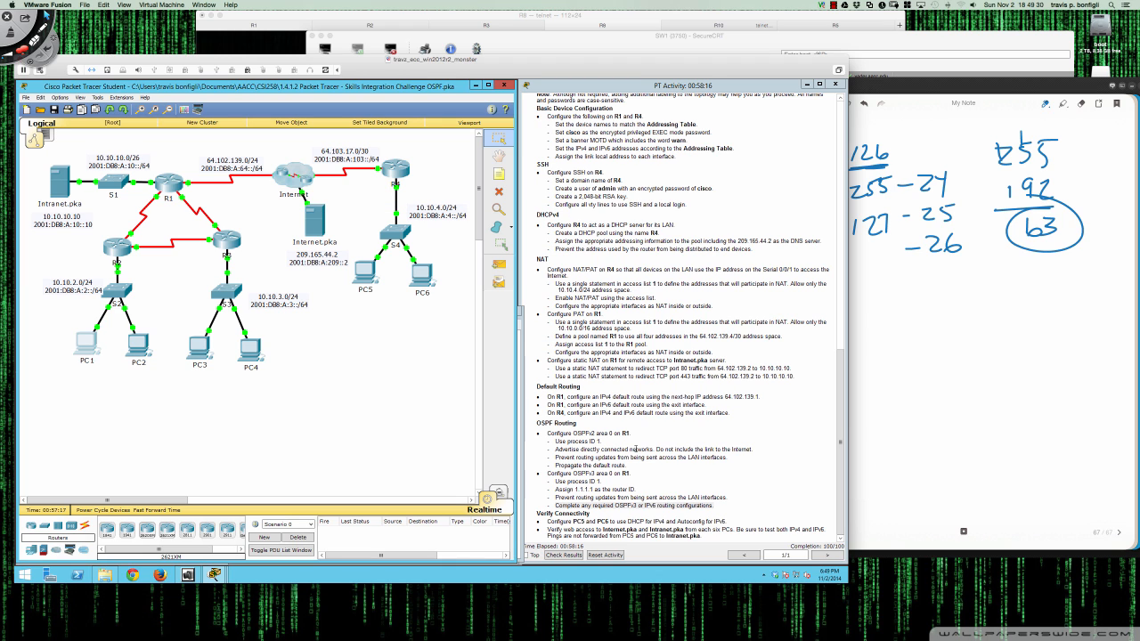
- Highlight the OSPFv3 on R1 requirements, then scroll the instructions back up to the Addressing Table
drag(548, 473, 635, 490)
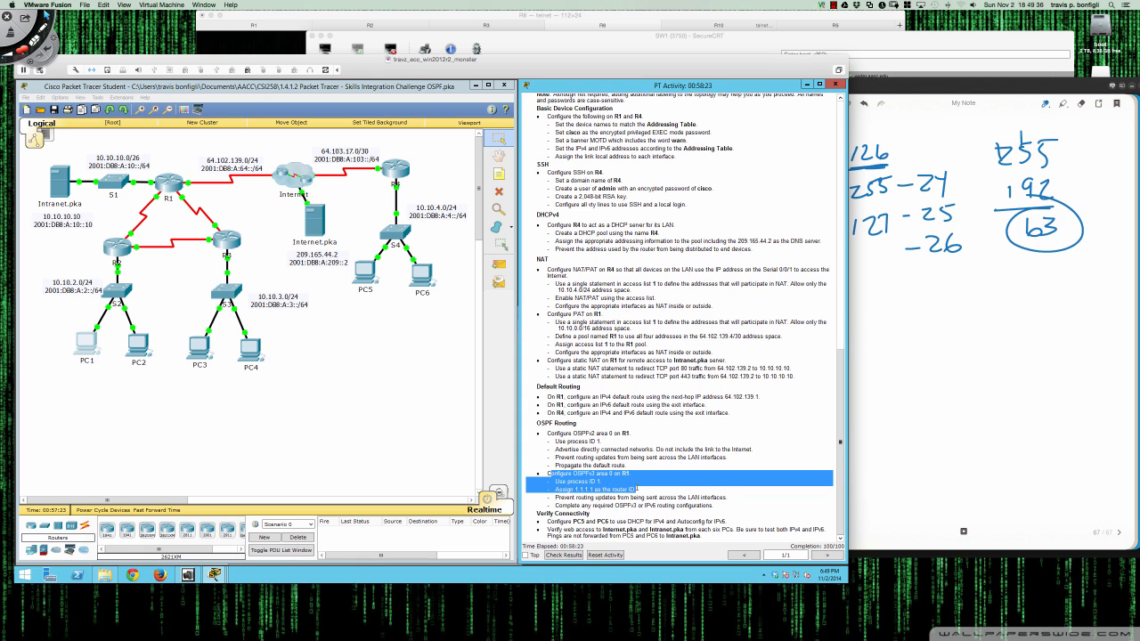
drag(636, 489, 733, 506)
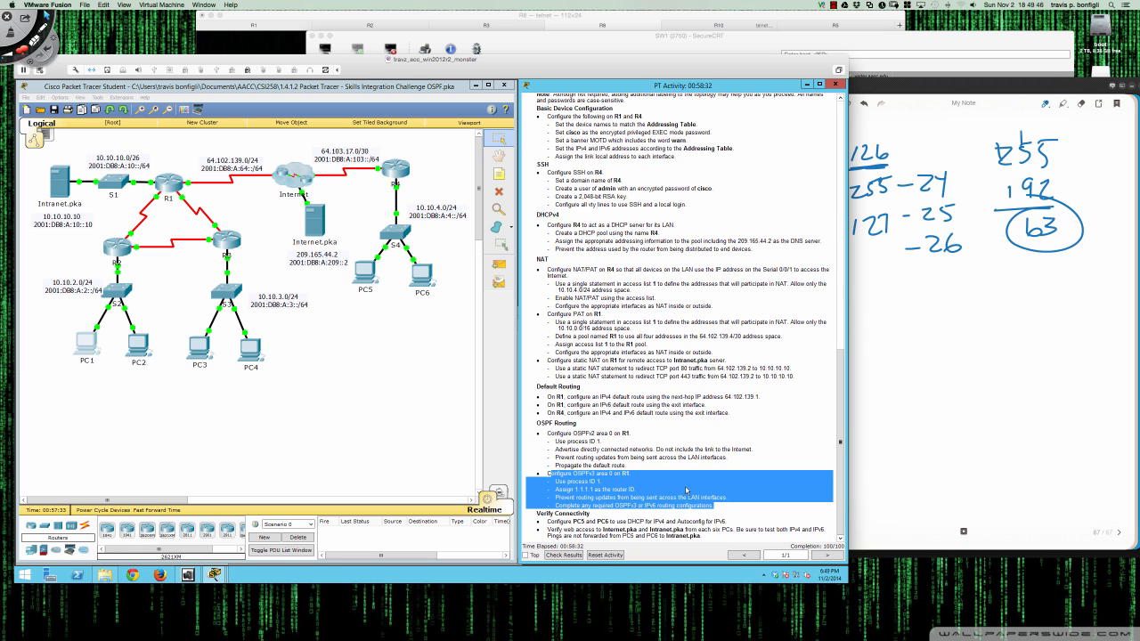
click(734, 517)
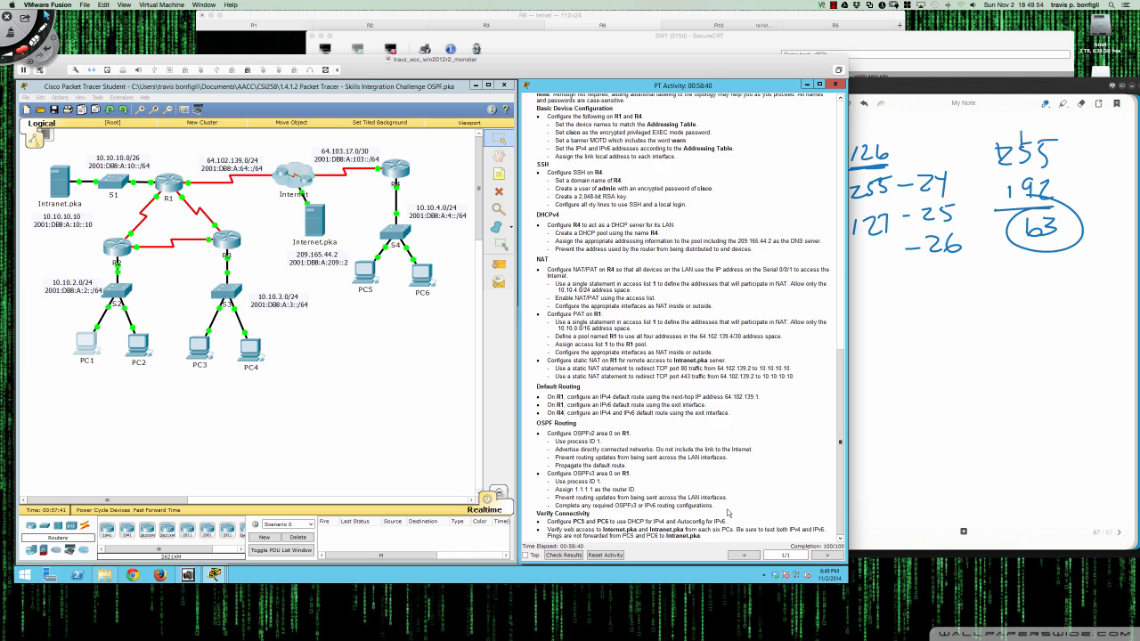
scroll(728, 513, up, 8)
scroll(728, 513, up, 5)
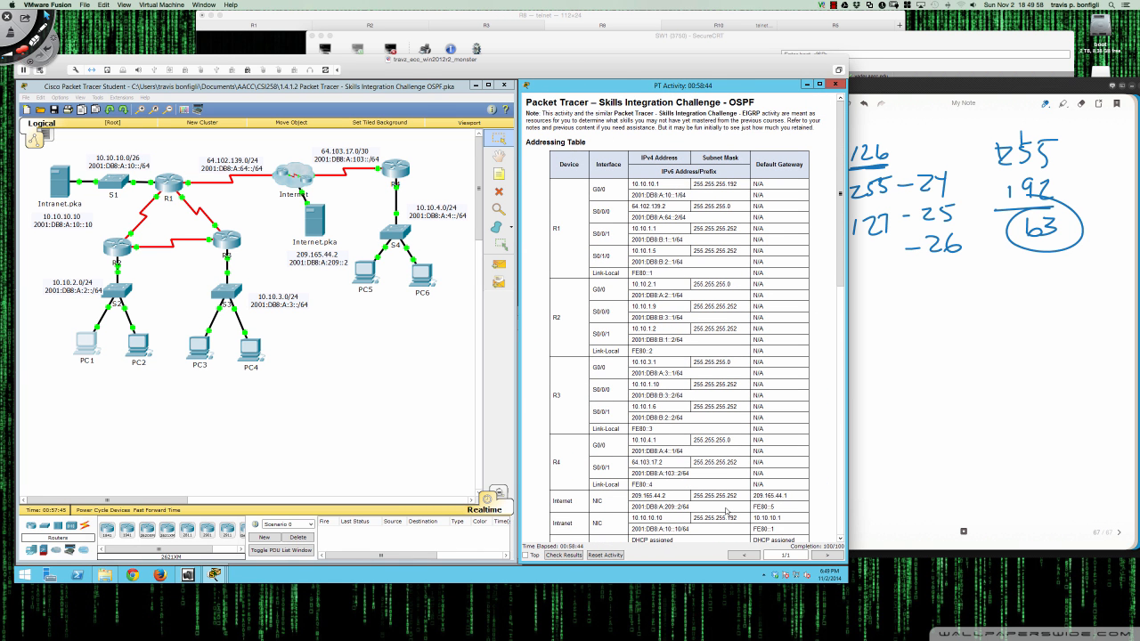